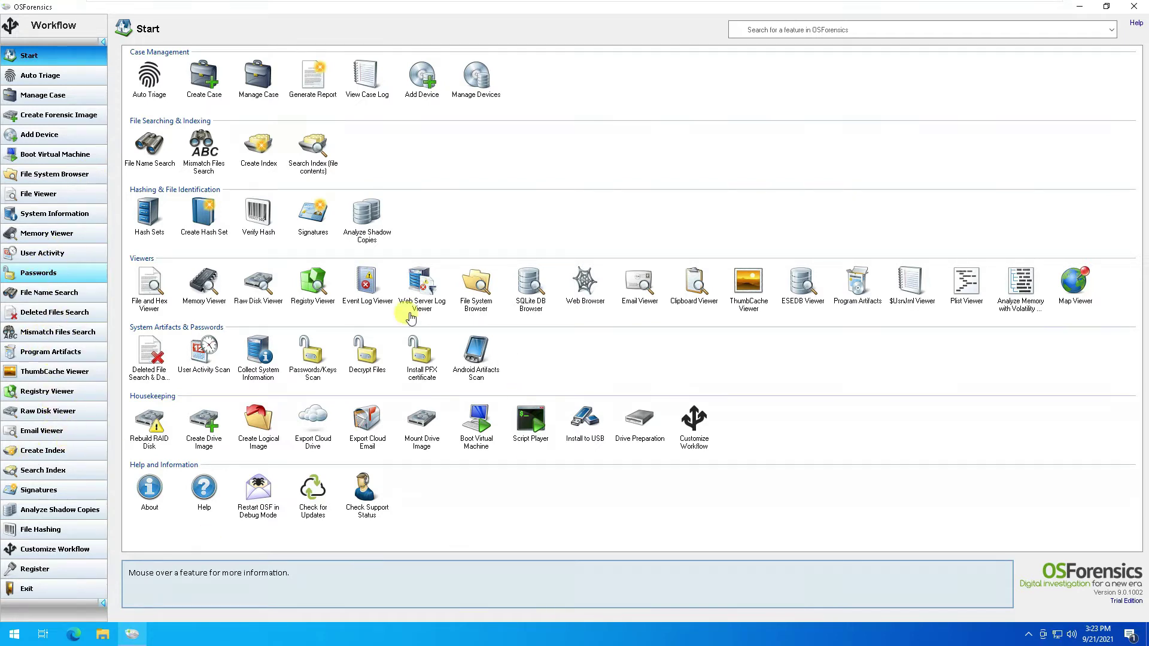
Step: Search the feature list for "Mount" and clear the search
left_click(816, 30)
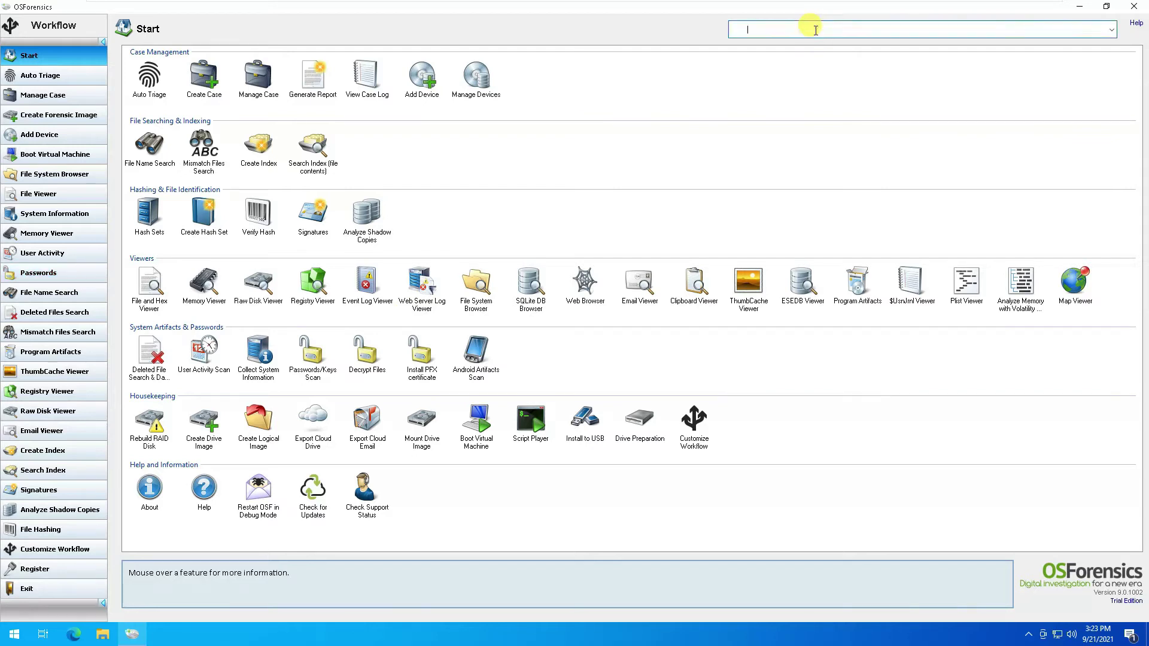
type("M")
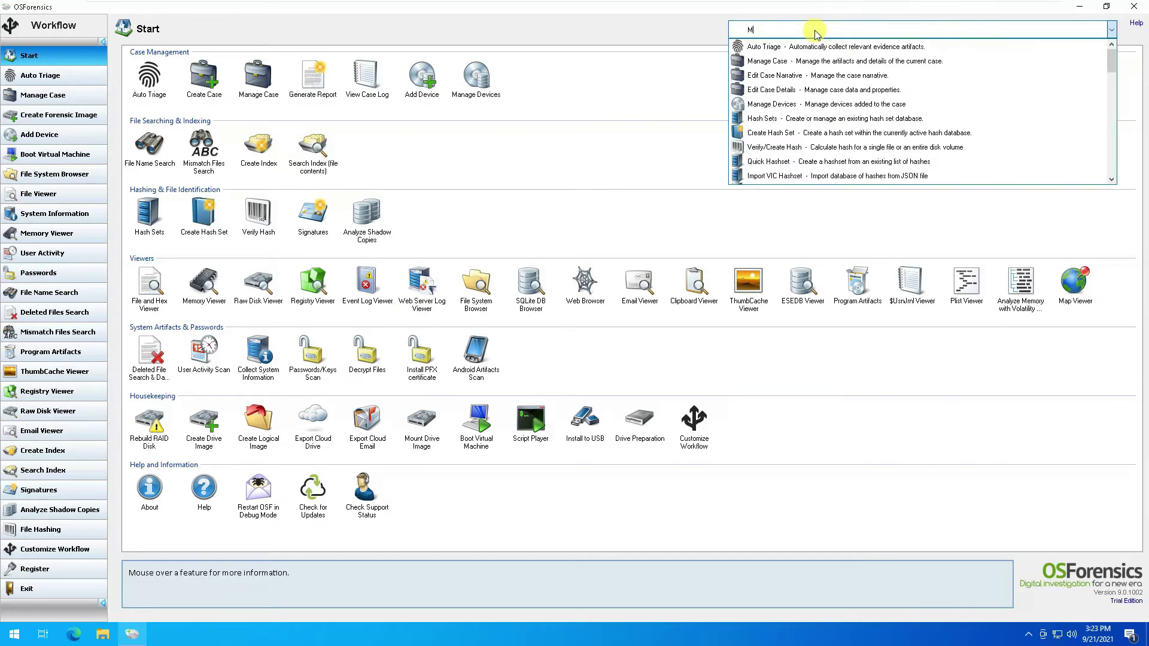
type("ount")
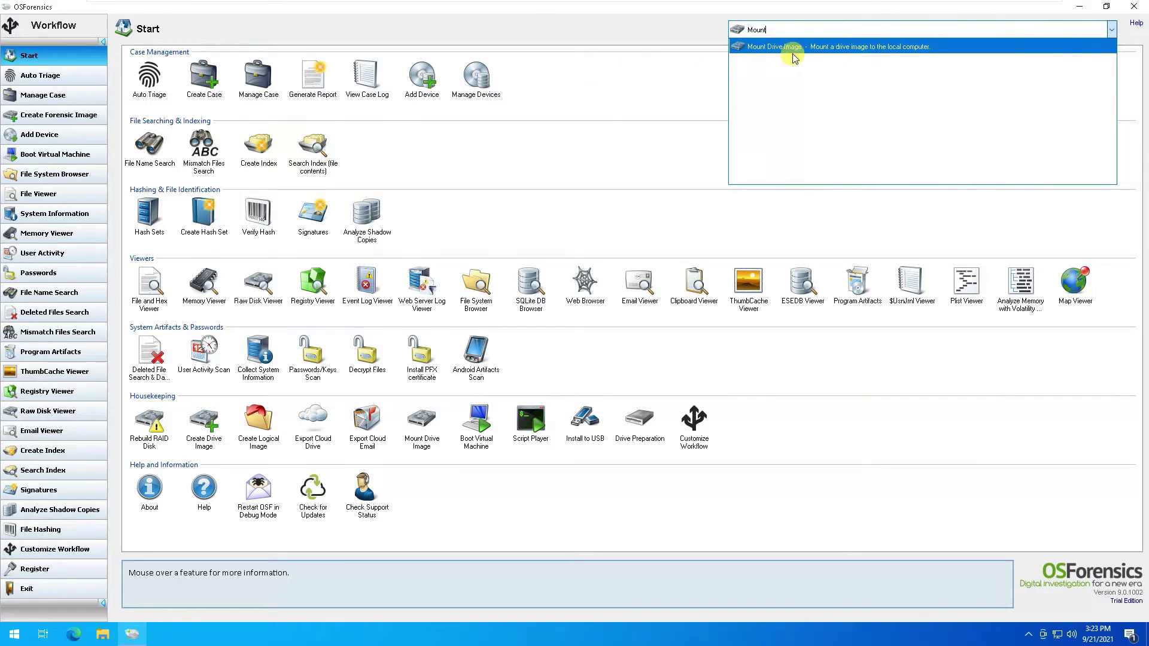
left_click(784, 28)
key("BackSpace")
key("BackSpace")
key("BackSpace")
key("BackSpace")
key("BackSpace")
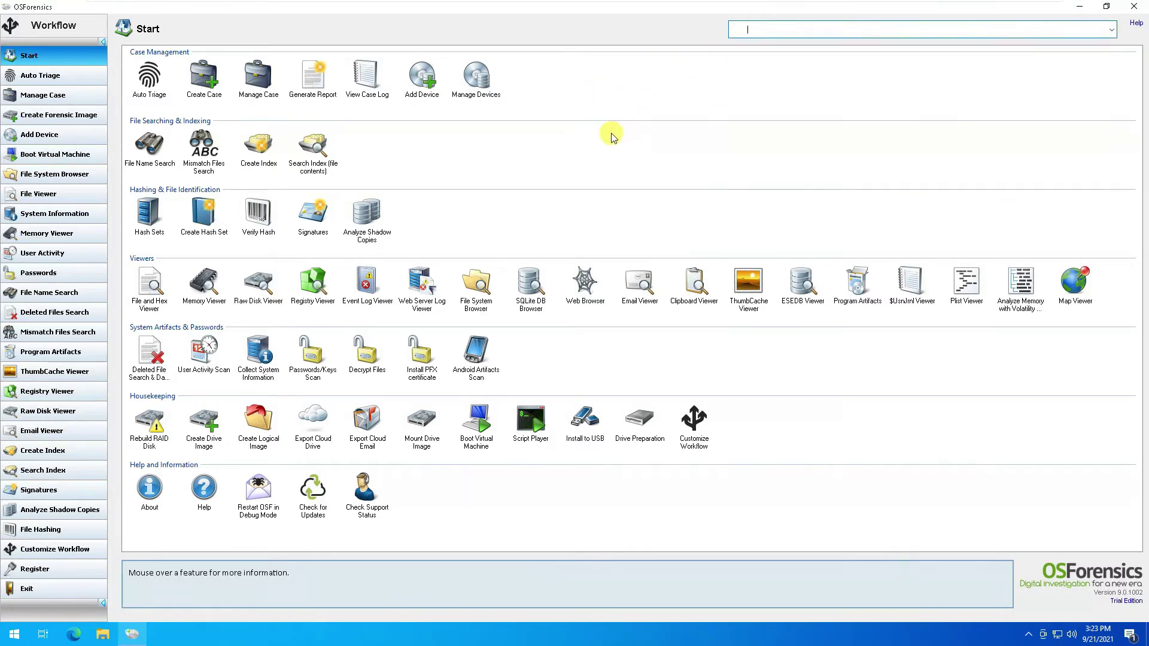
Step: Open Auto Triage and review its case name, investigator and case folder path fields
left_click(36, 80)
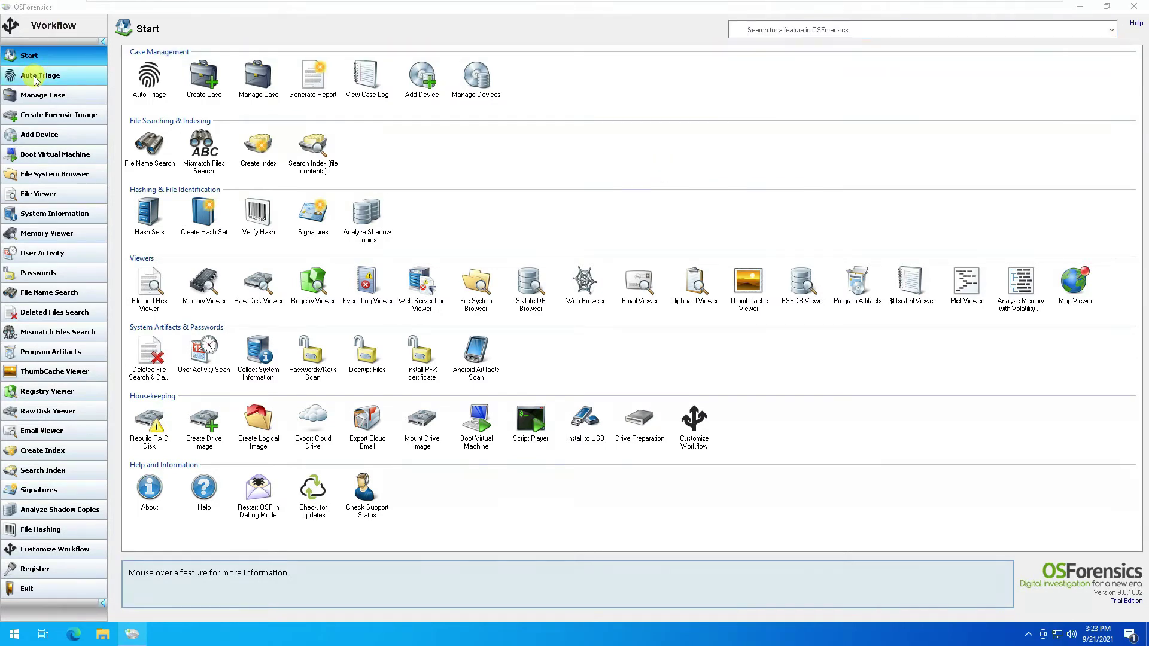
left_click(571, 171)
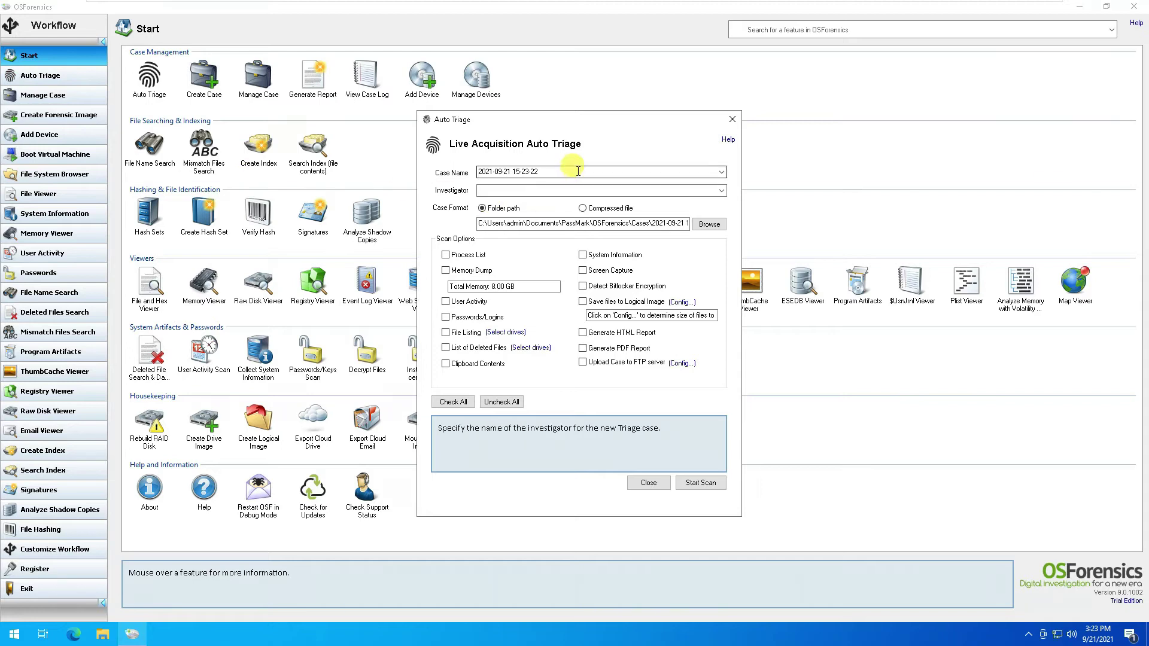
left_click(579, 173)
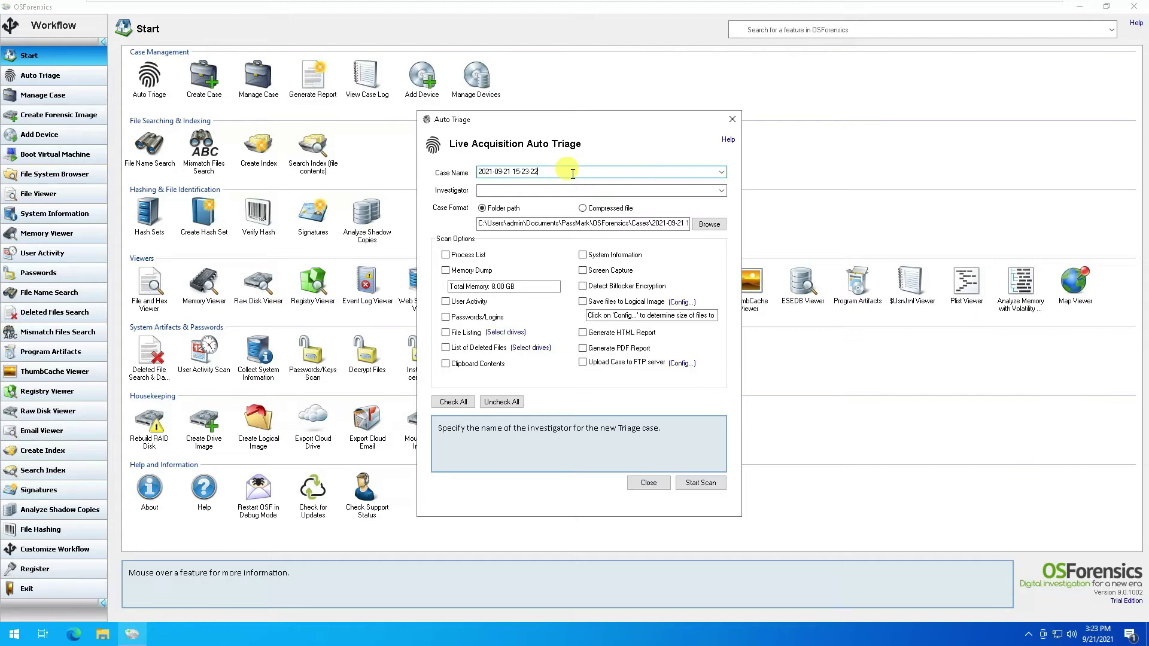
left_click(507, 189)
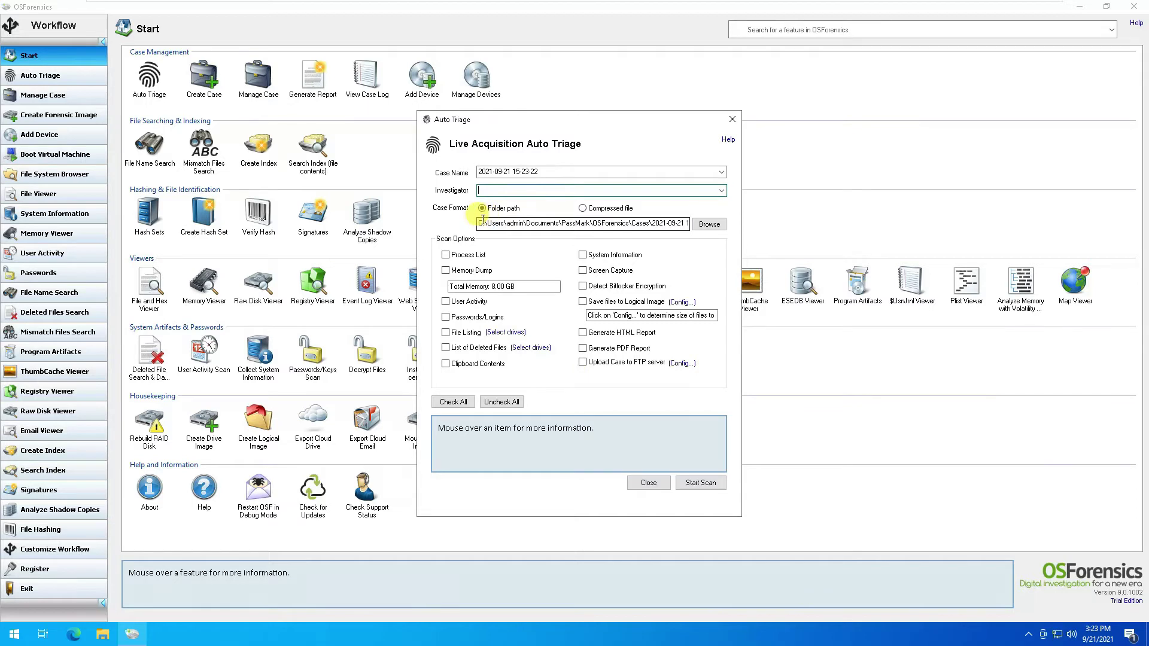
left_click_drag(478, 224, 603, 224)
left_click_drag(510, 224, 470, 217)
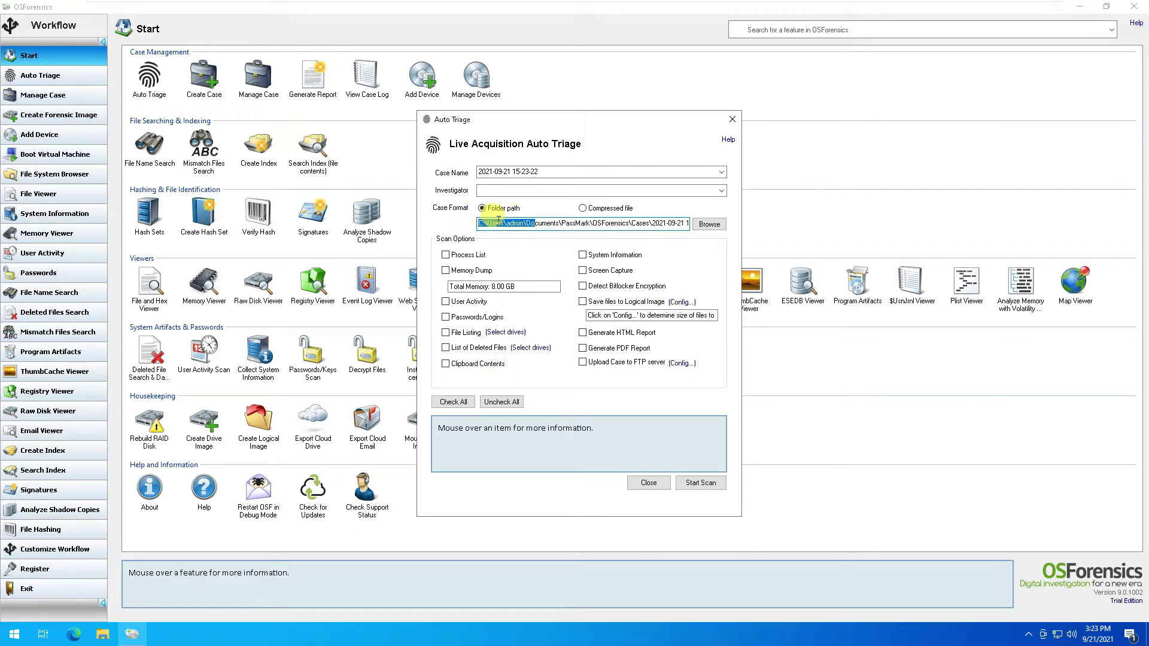
left_click(487, 223)
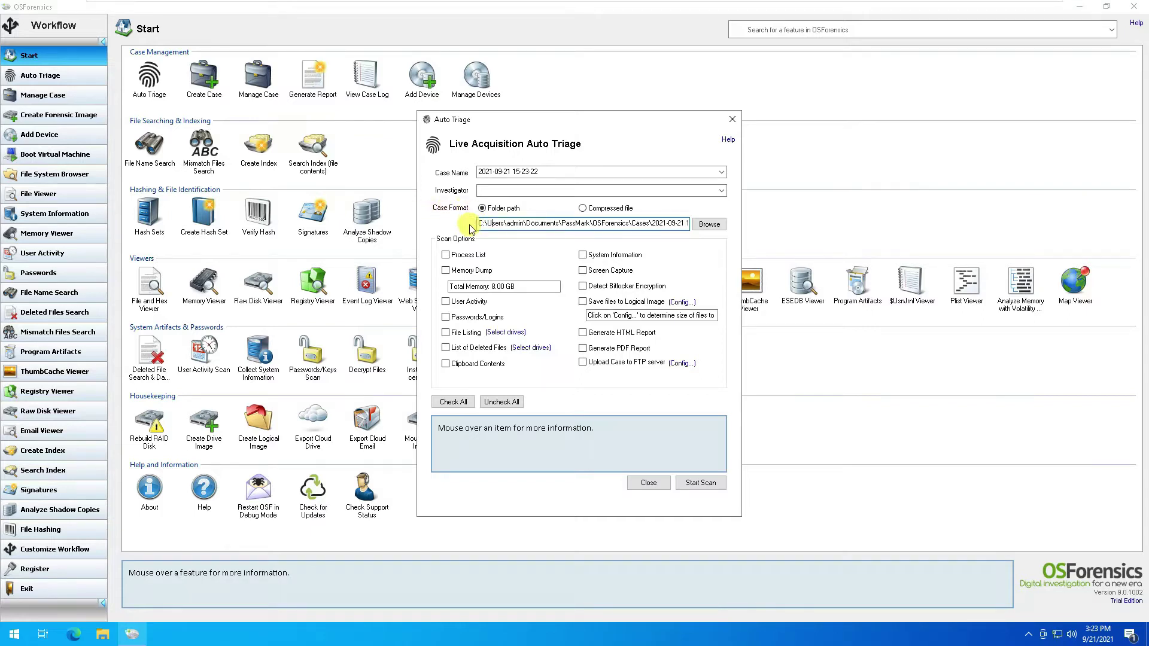
Step: Choose D:\Forensics as the Auto Triage case folder and close the dialog without starting a scan
left_click(709, 229)
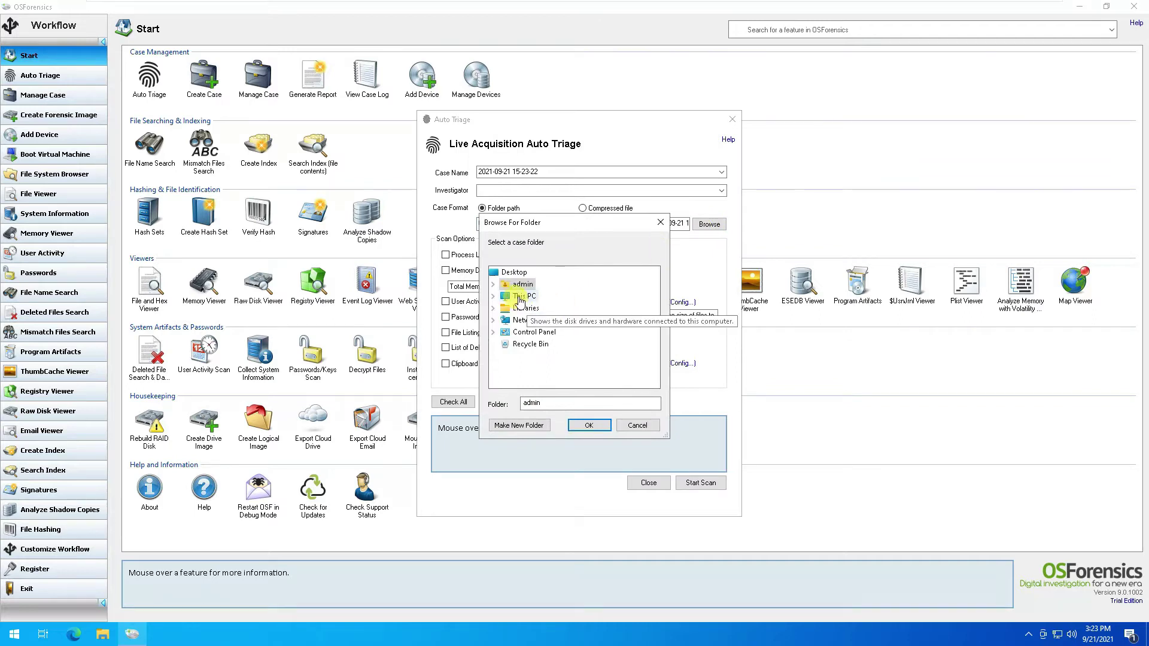
left_click(520, 298)
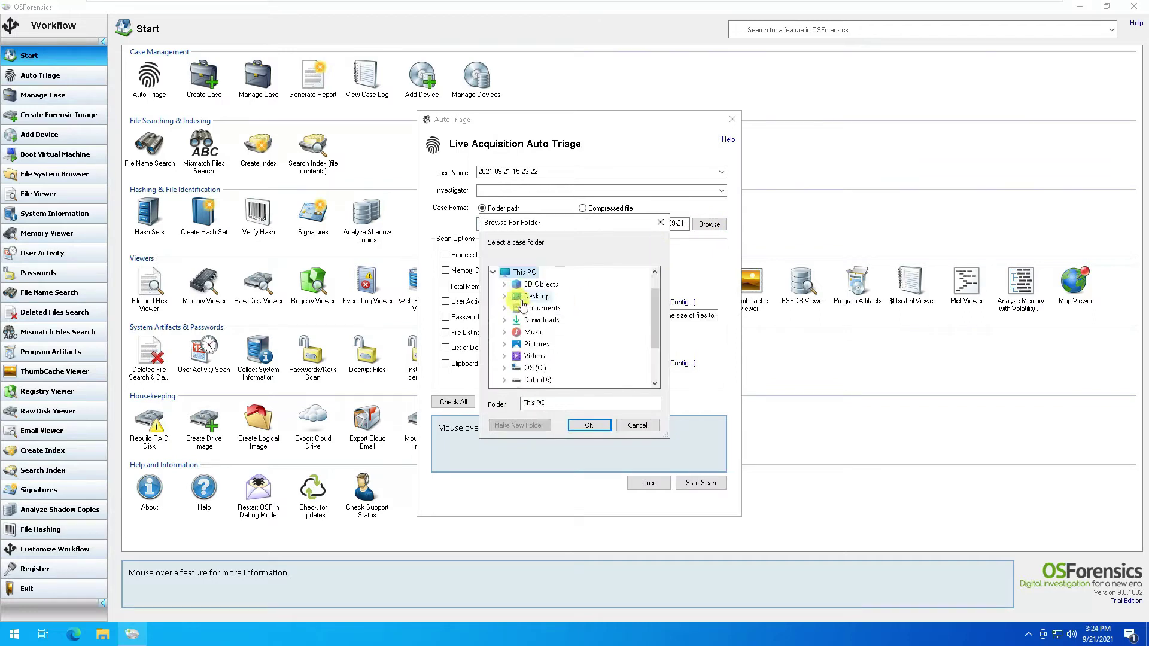
left_click(539, 380)
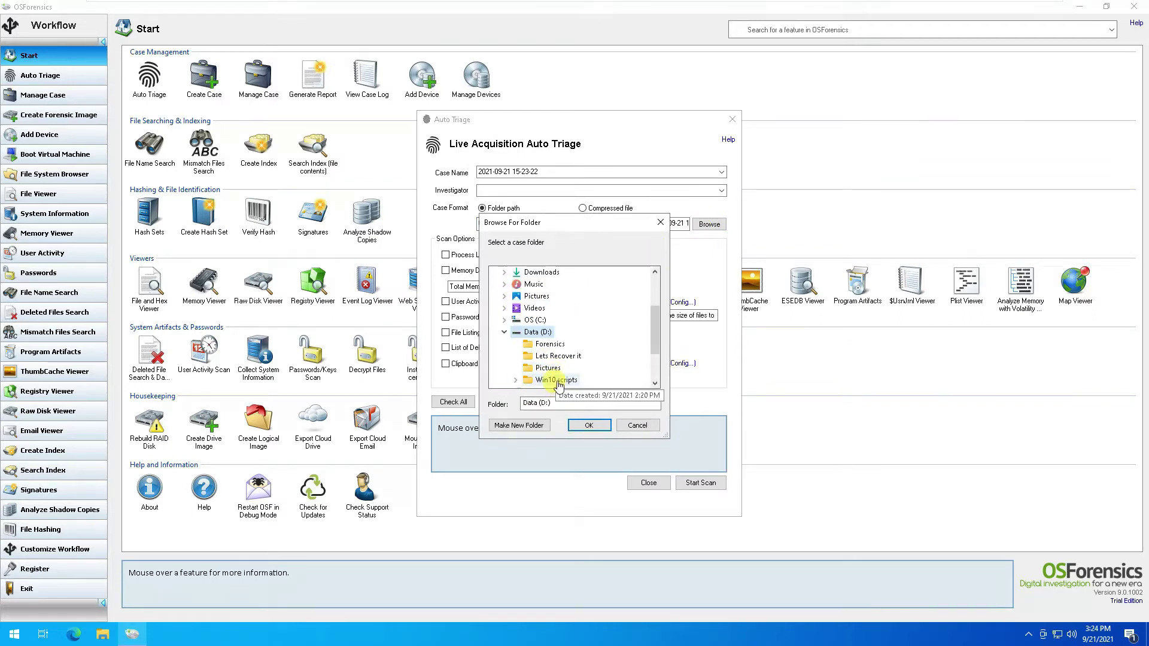
left_click(549, 345)
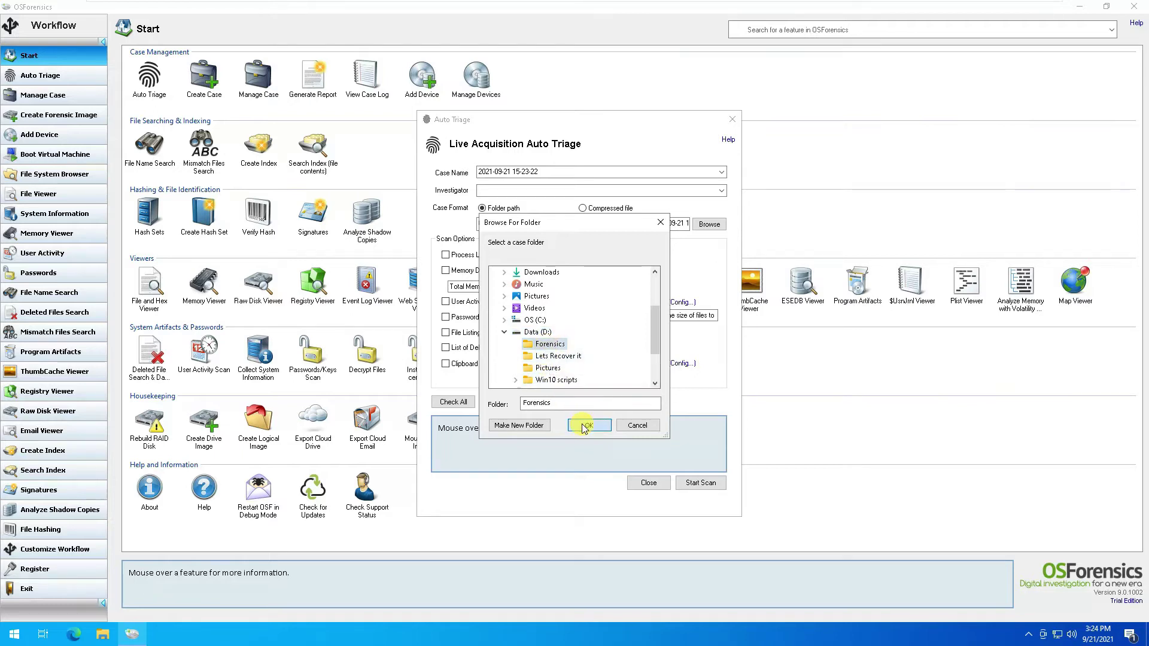
left_click(584, 426)
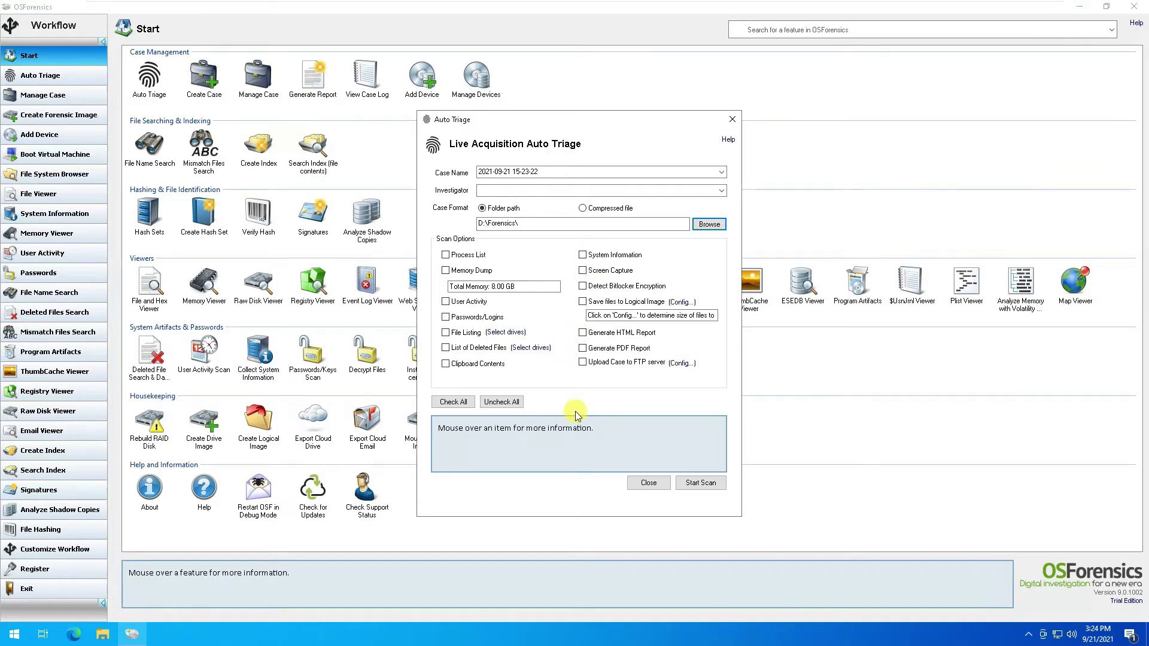
left_click(648, 482)
Step: Start a new case named Network Penetration and fill in the investigator's name, organization Dummy Data and contact details
left_click(69, 101)
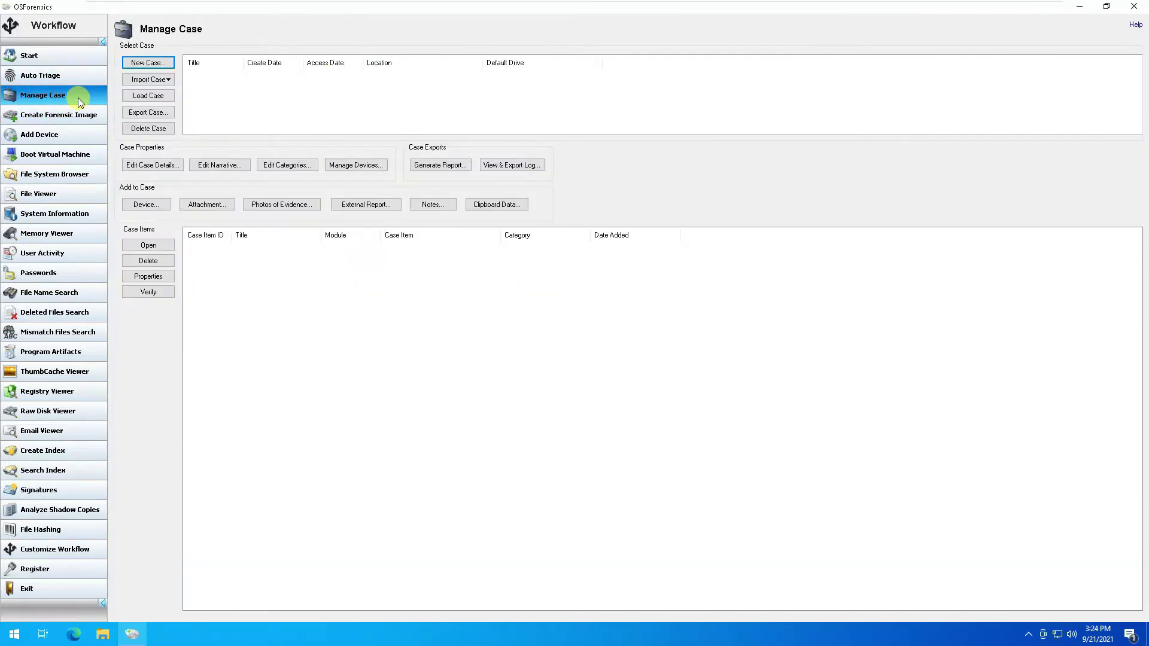
left_click(151, 63)
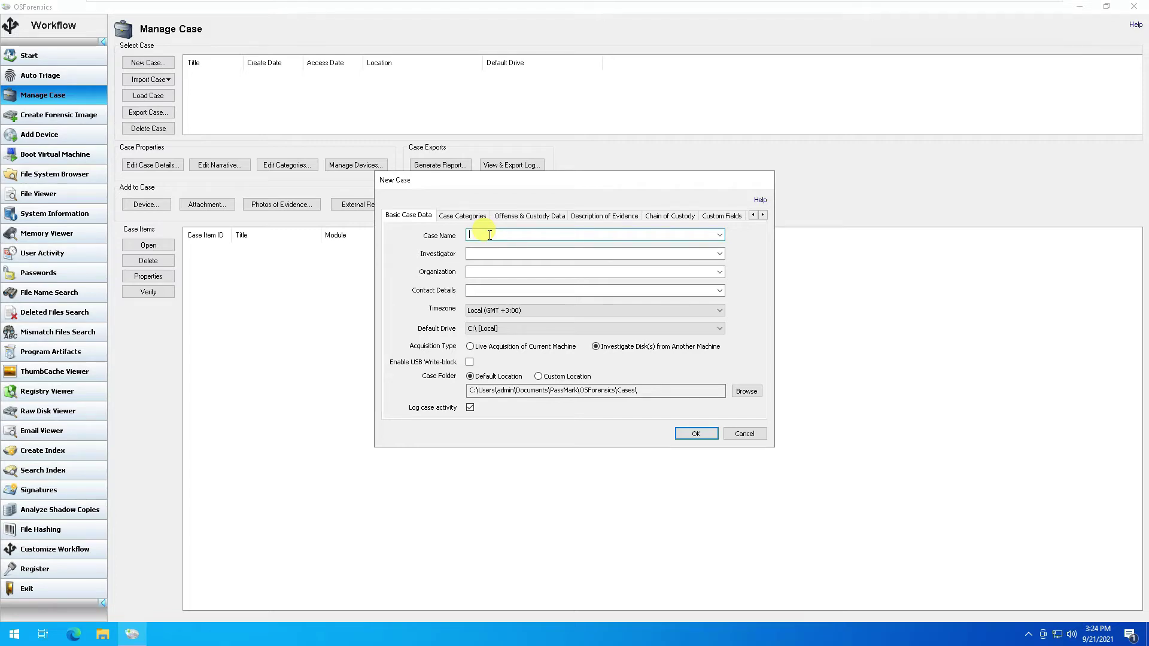
type("Network Penetration")
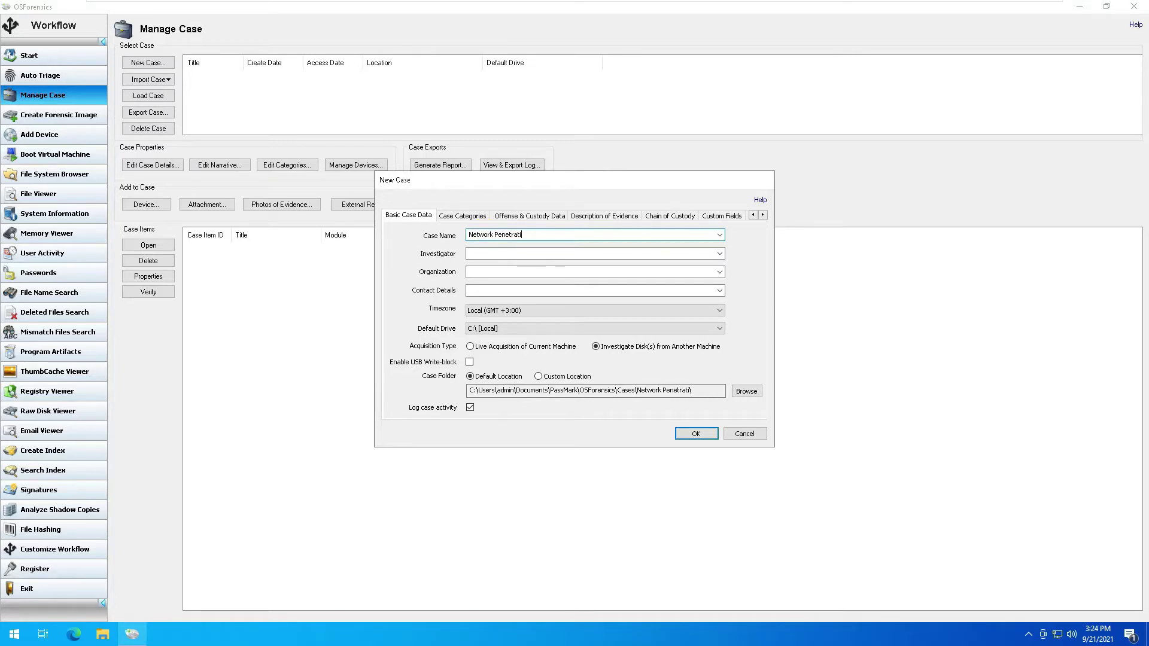
left_click(466, 255)
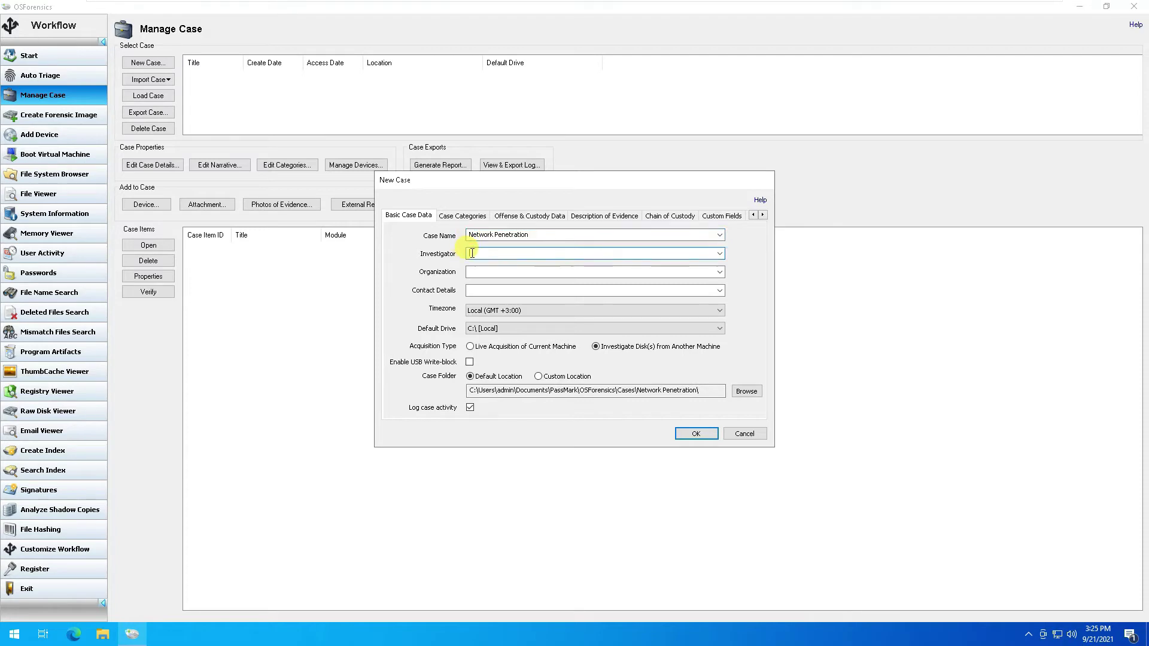
type("Mr. Sam")
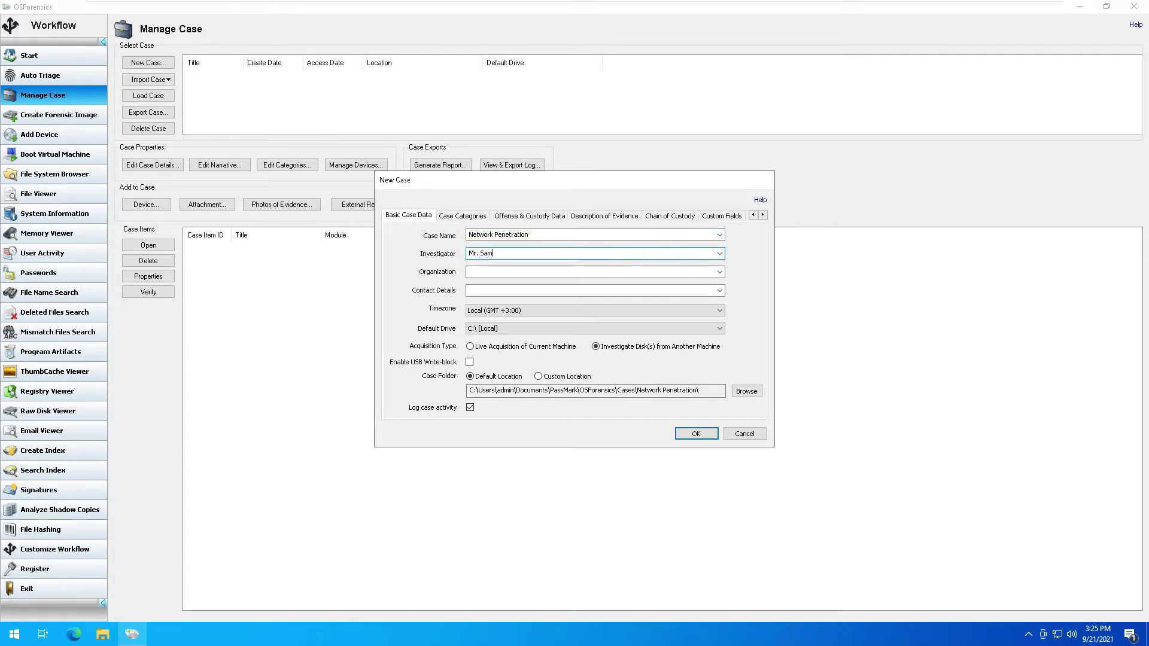
left_click(485, 274)
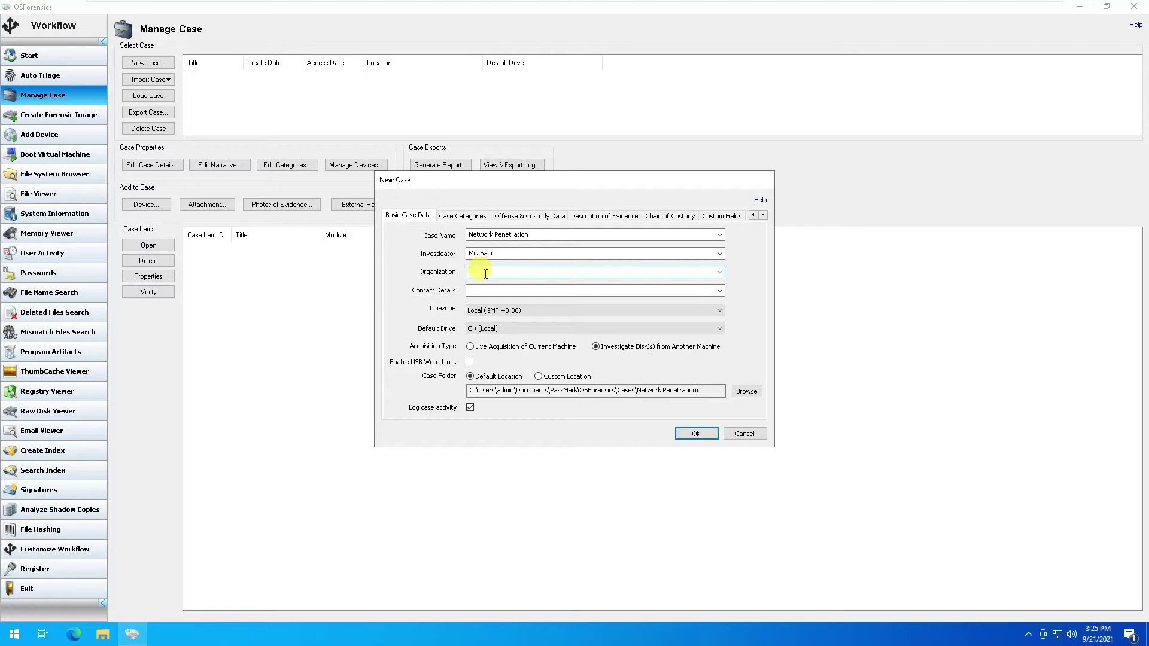
type("Dummy Data")
left_click(485, 291)
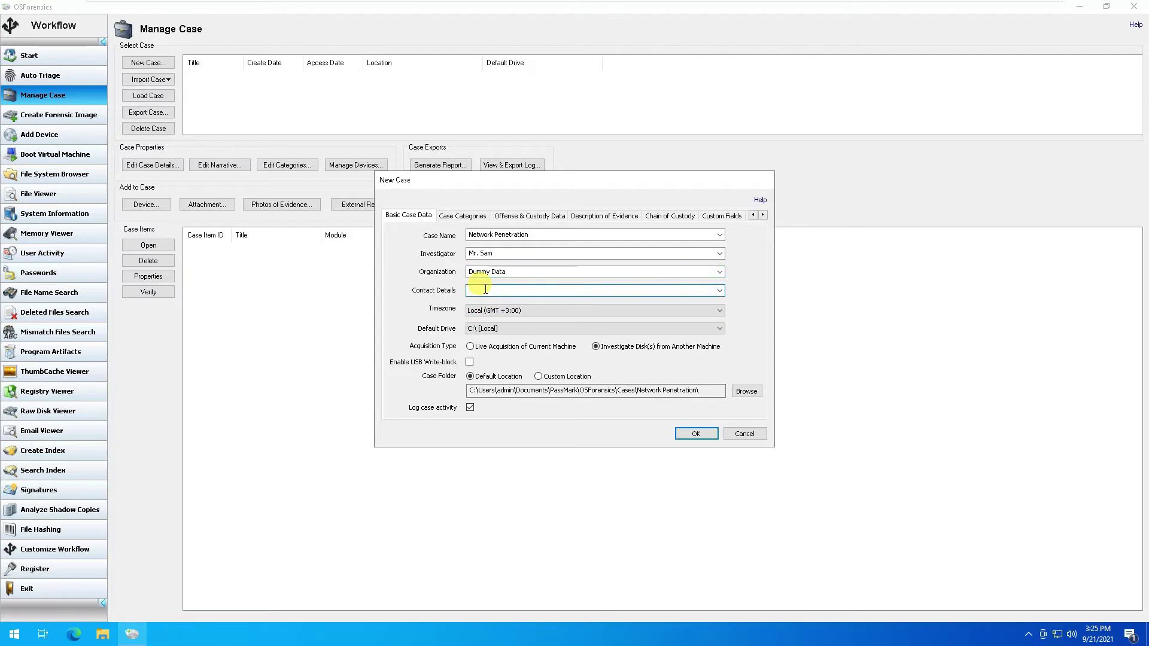
type("000000000")
Step: Set the acquisition type to Investigate Disk(s) from Another Machine and use D:\Forensics as the custom case folder
left_click(471, 348)
left_click(596, 349)
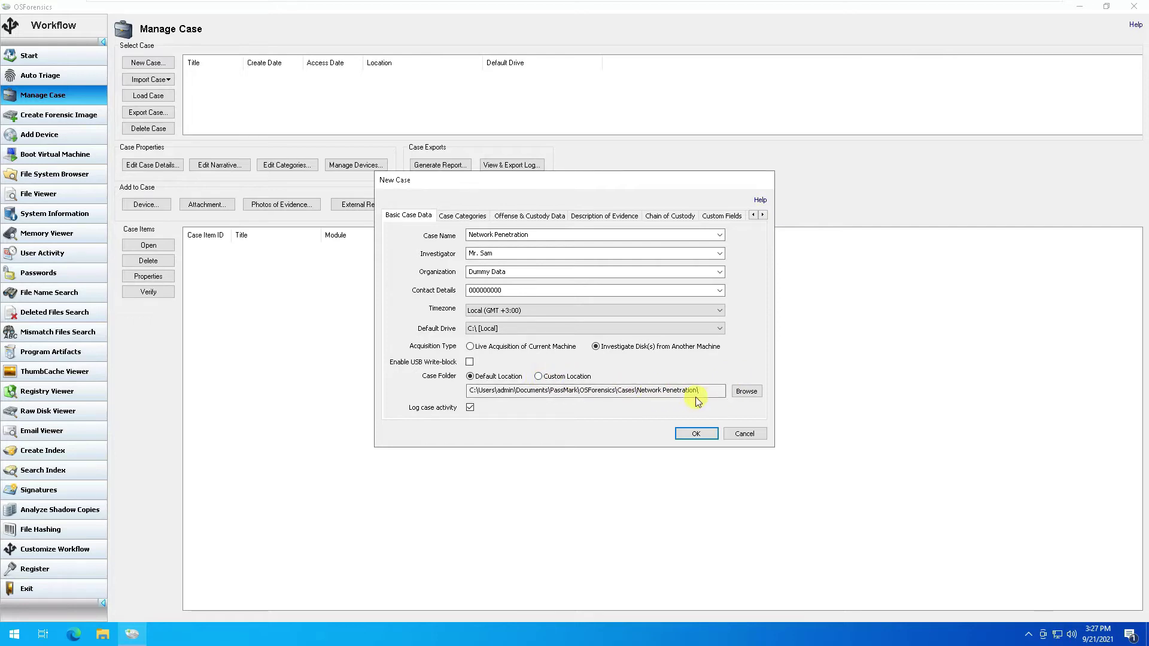
left_click(539, 377)
left_click(748, 391)
double_click(524, 295)
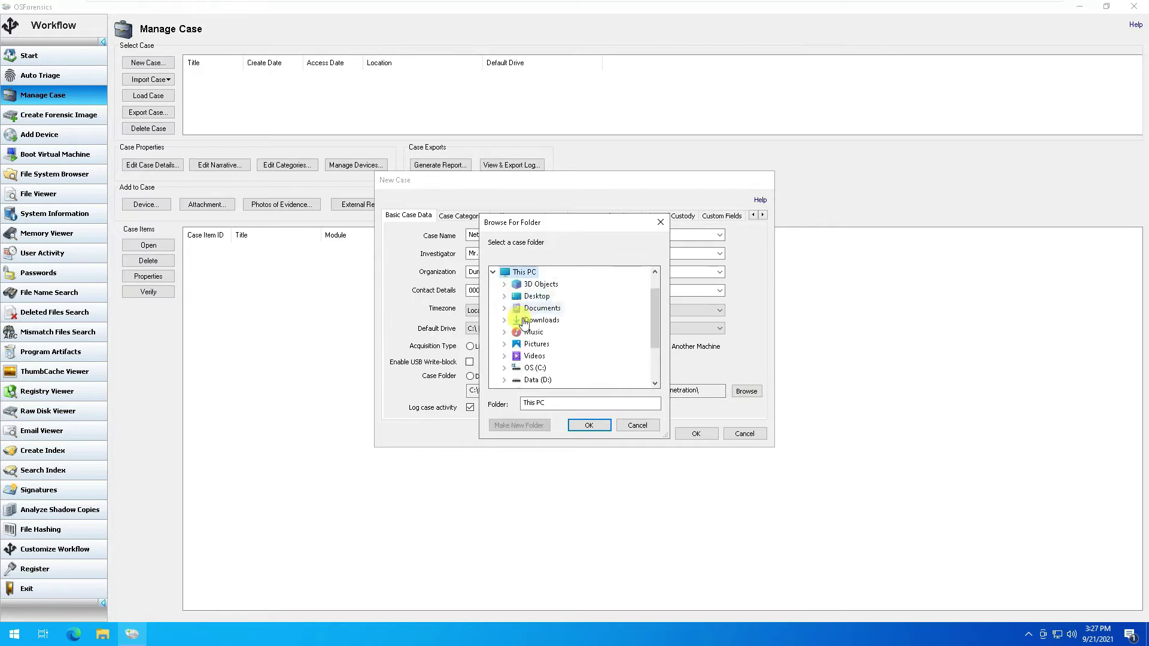
double_click(532, 381)
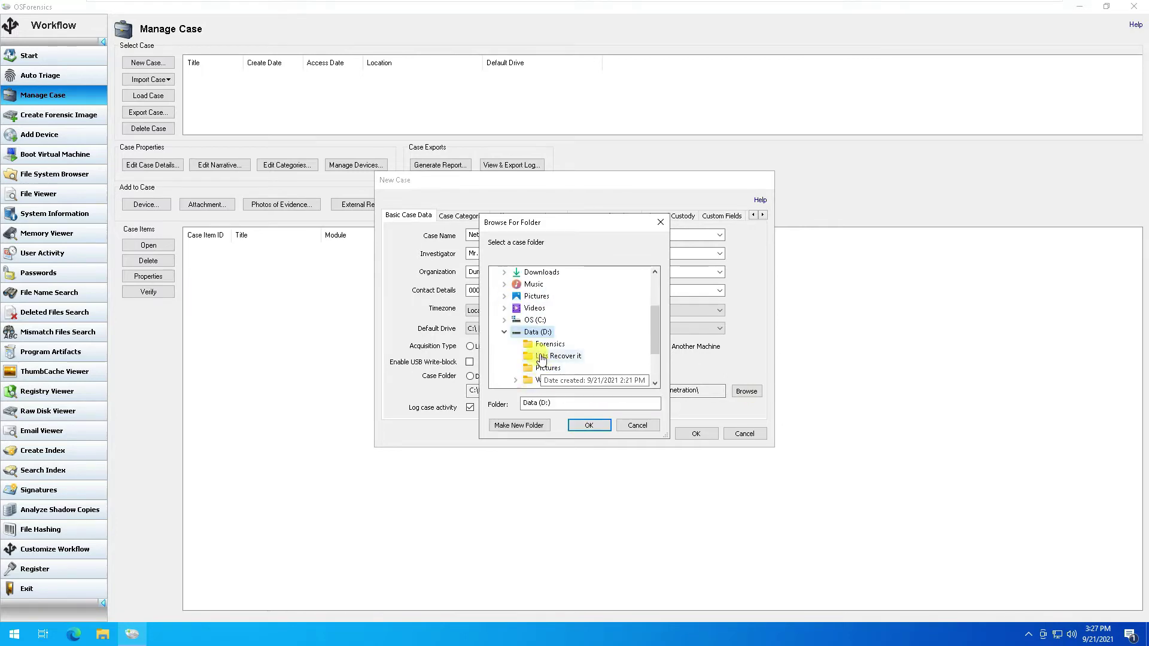
left_click(544, 346)
left_click(588, 425)
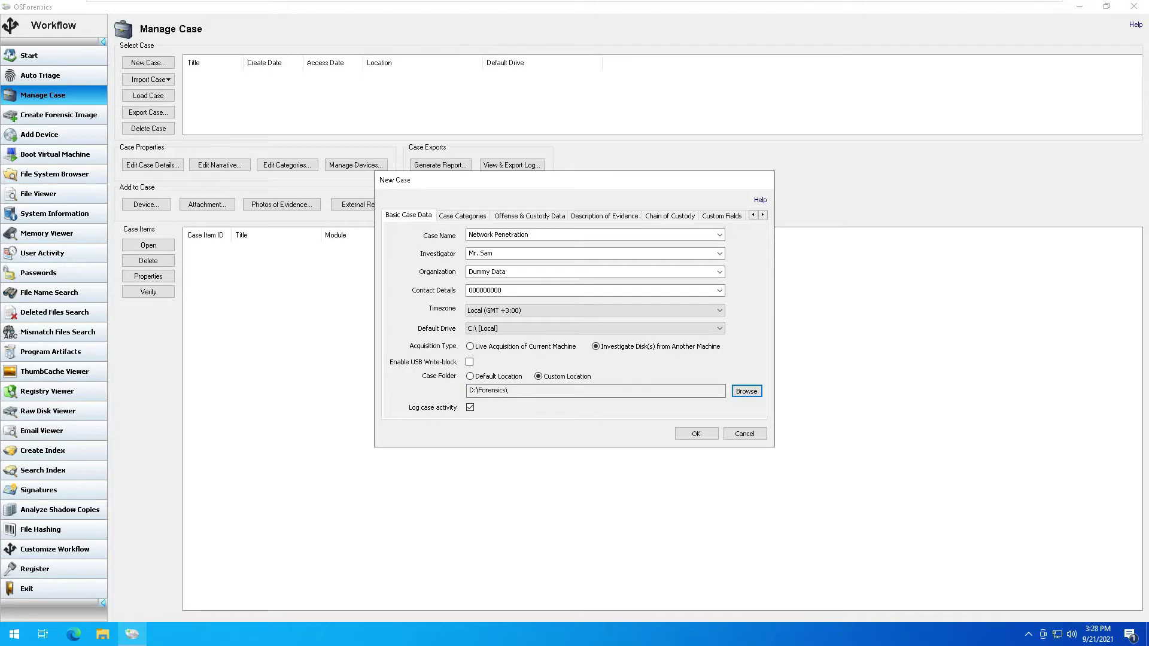
Step: Look through the remaining new case sections, from case categories to custom fields, and create the case
left_click(467, 217)
left_click(532, 216)
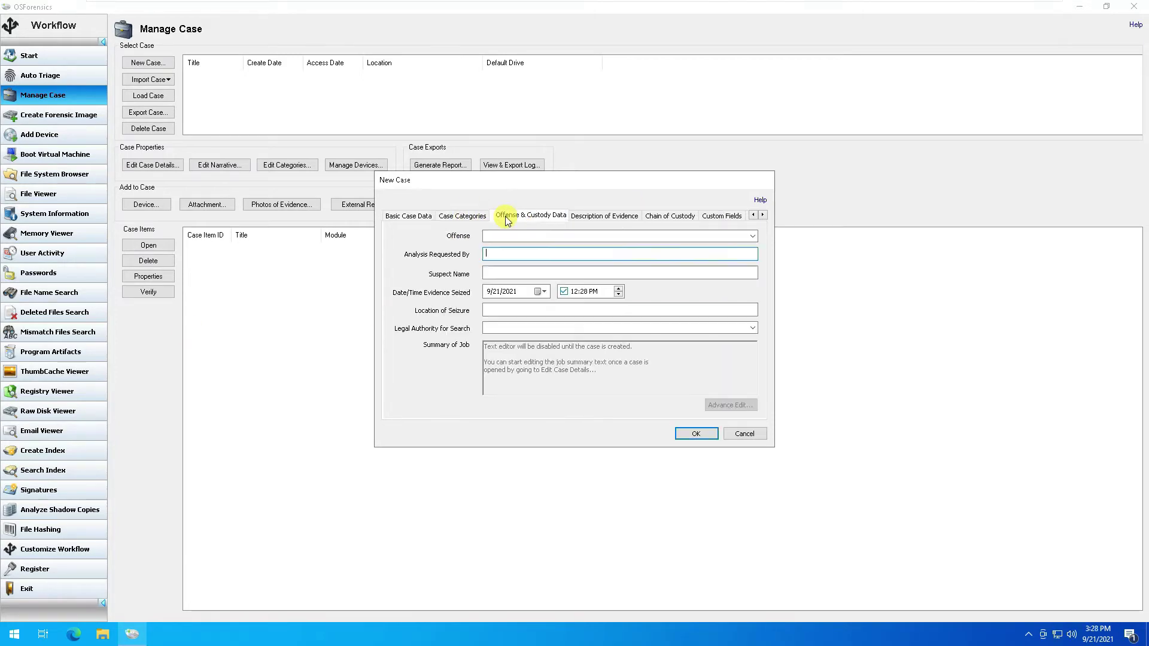
left_click(597, 218)
left_click(667, 216)
left_click(715, 218)
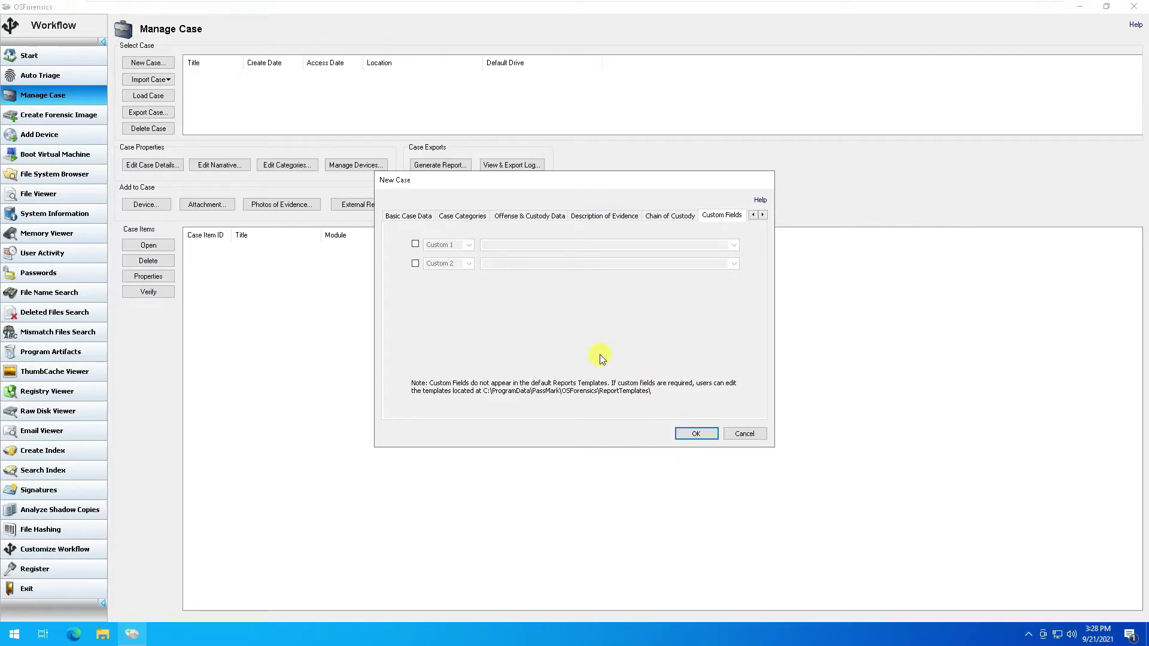
left_click(700, 435)
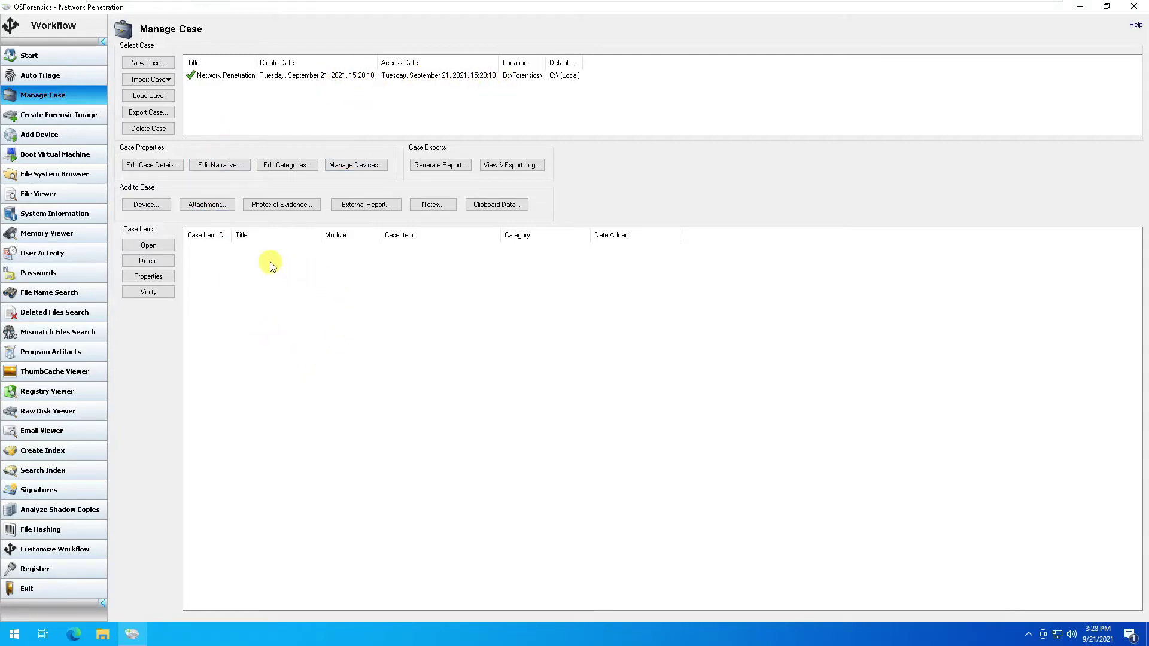
Step: Start adding a device to the case with drive letter D:\ as the source, and briefly open the image mounting tool
left_click(147, 205)
left_click(133, 63)
left_click(124, 82)
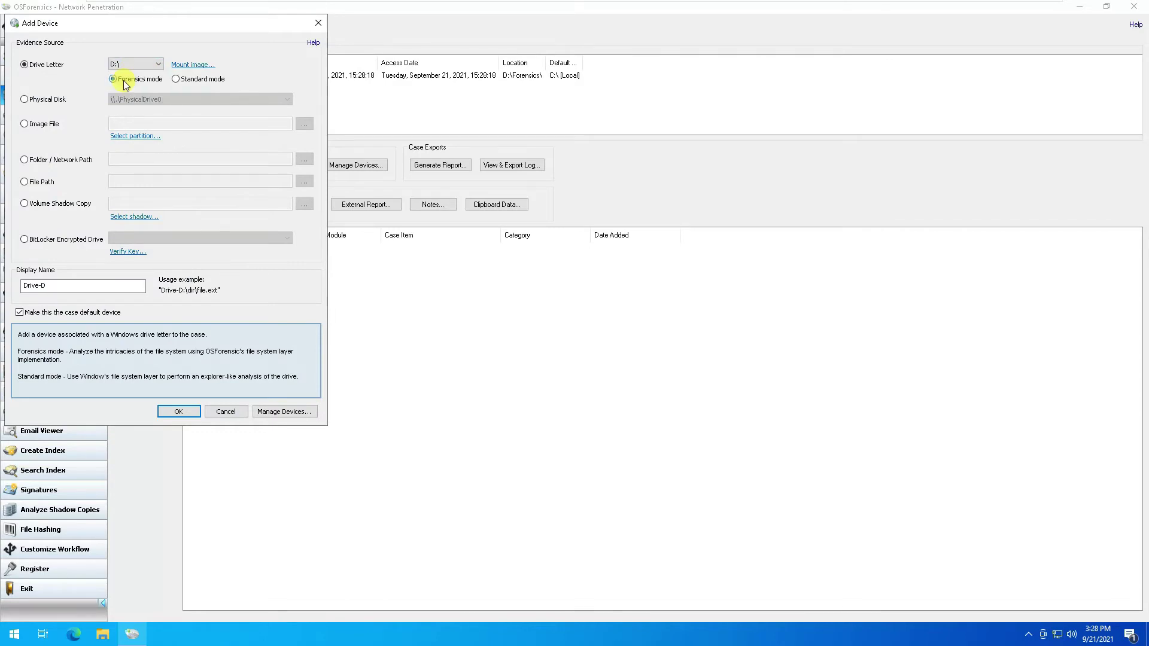
left_click(179, 66)
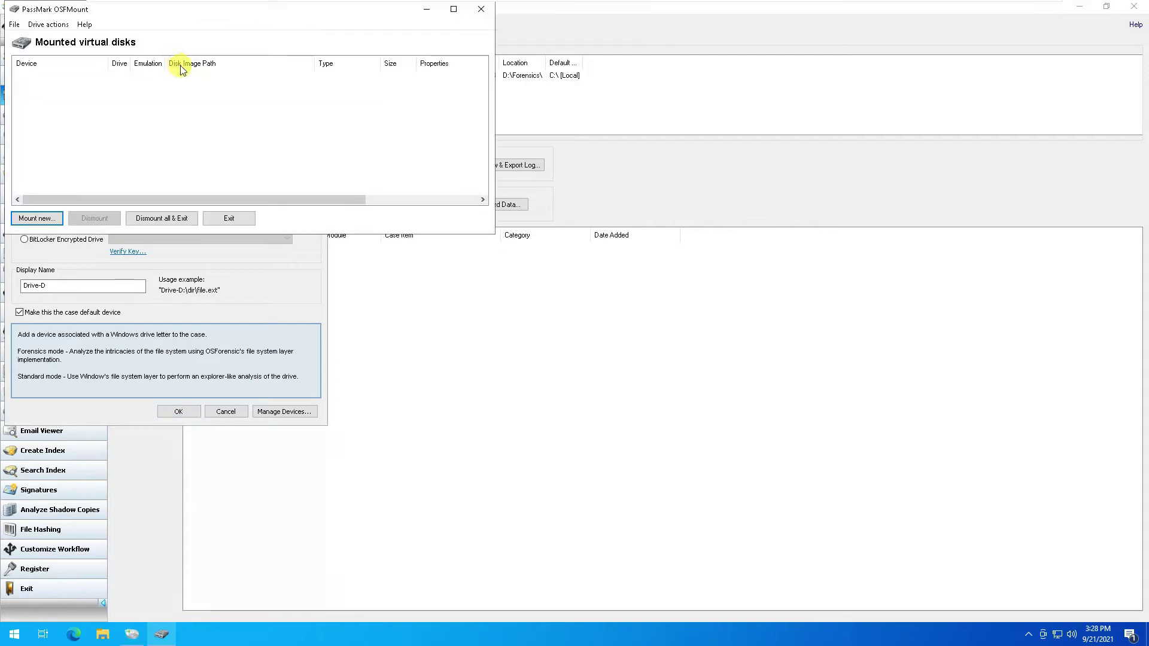
left_click(229, 219)
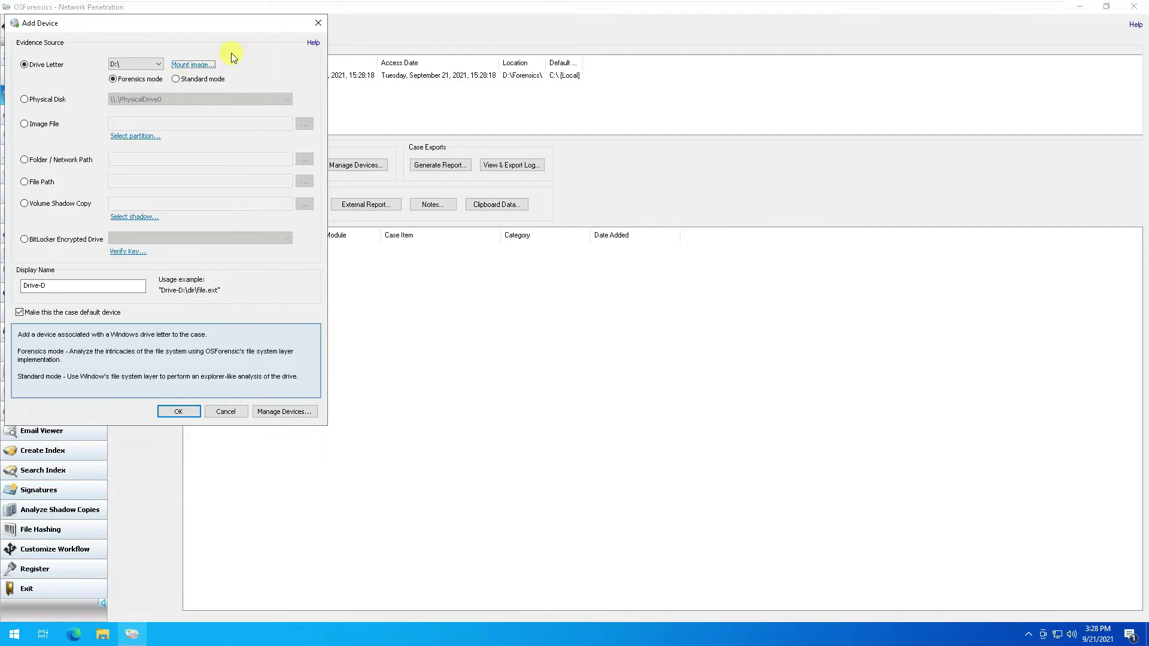
Step: Check the available physical disk partitions, and add drive letter D:\ in Forensics mode as the case's default device
left_click(47, 99)
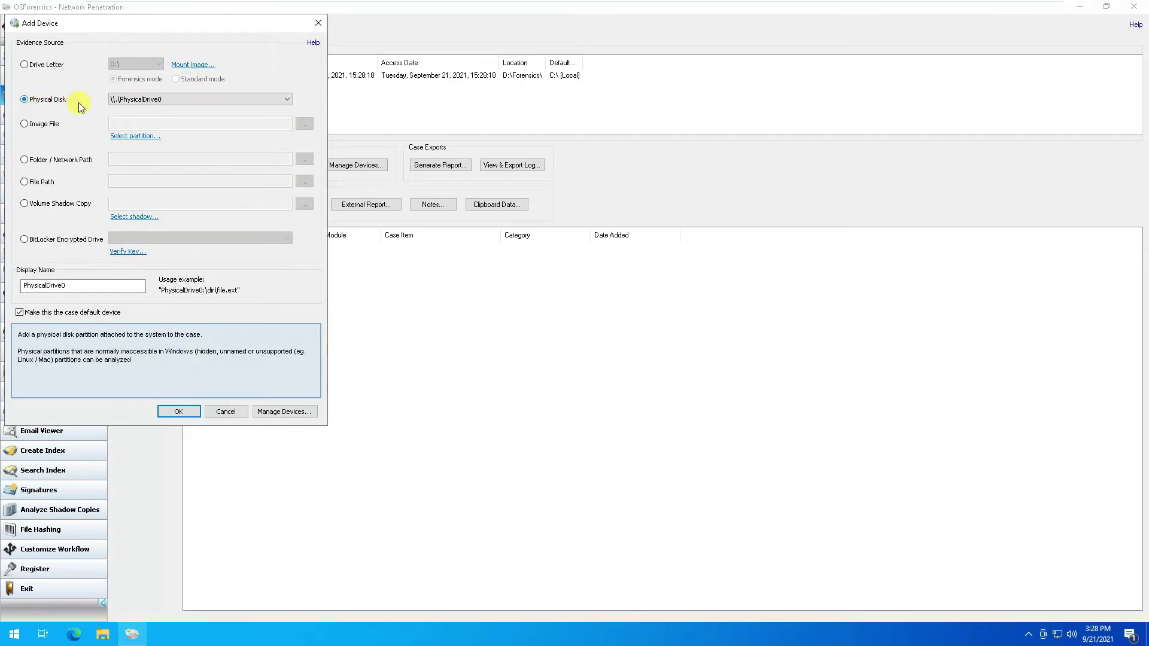
left_click(180, 95)
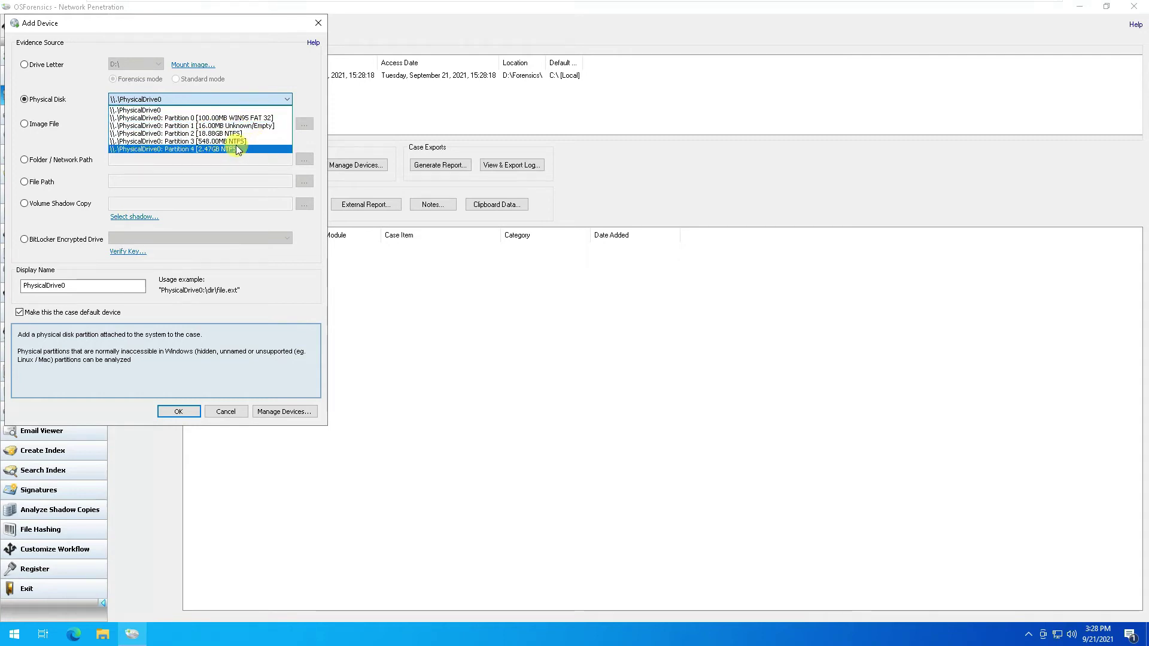
left_click(213, 199)
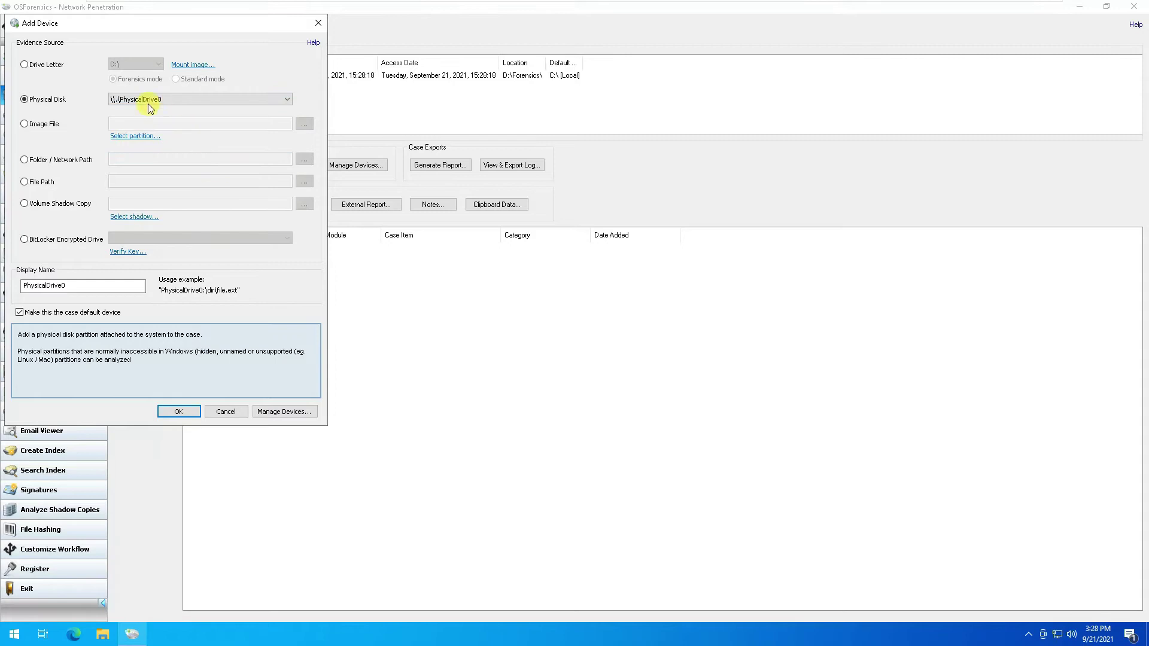
left_click(24, 64)
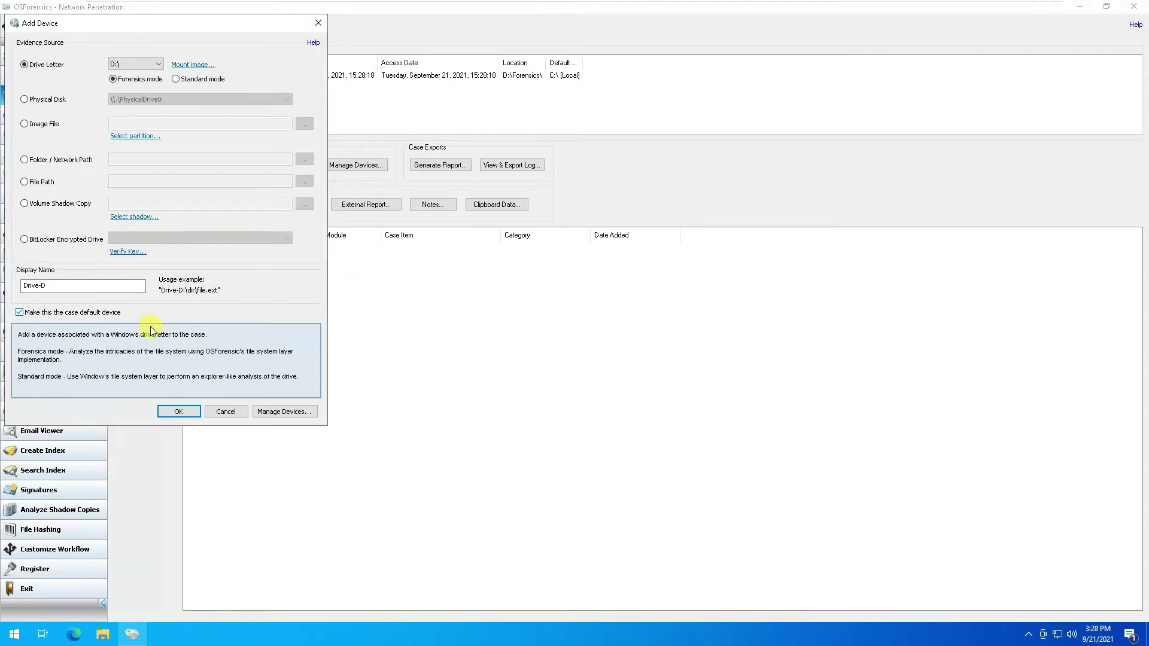
left_click(171, 412)
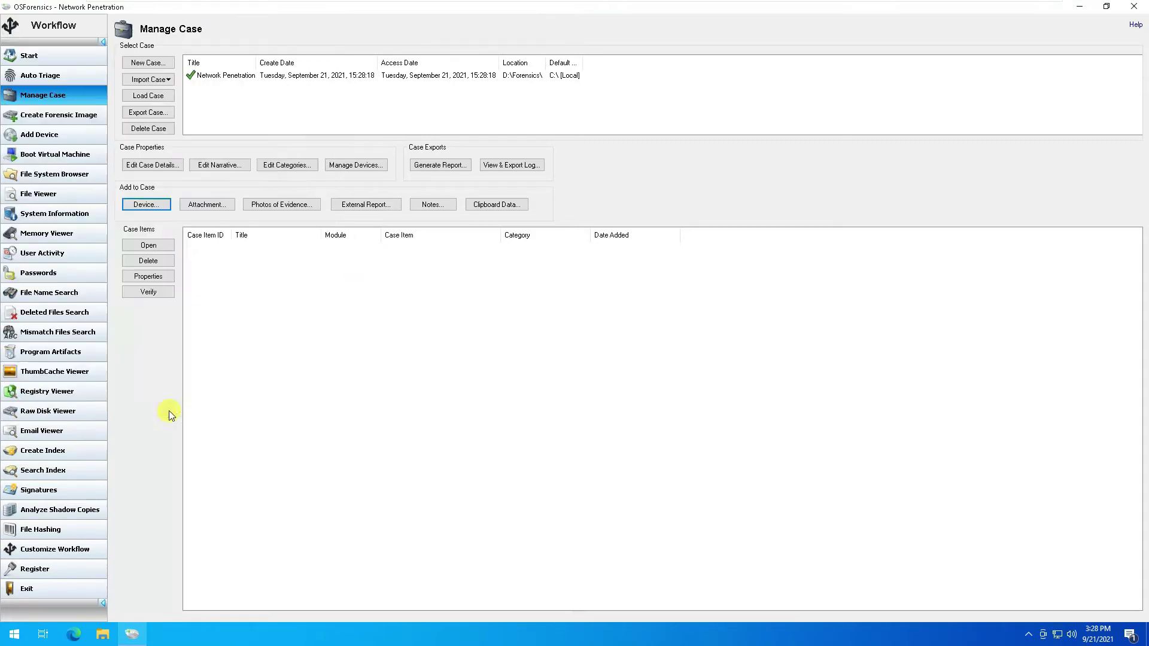
left_click(256, 261)
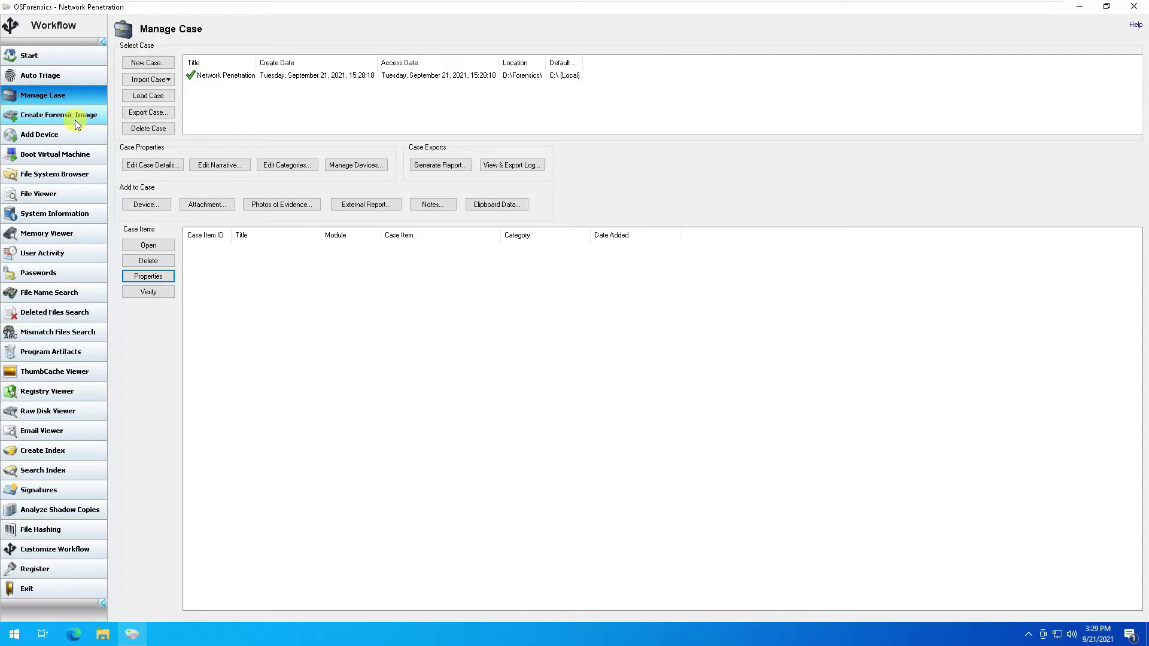
Step: Open forensic image creation and look through its functions, from restoring an image to creating a logical Android image
left_click(74, 120)
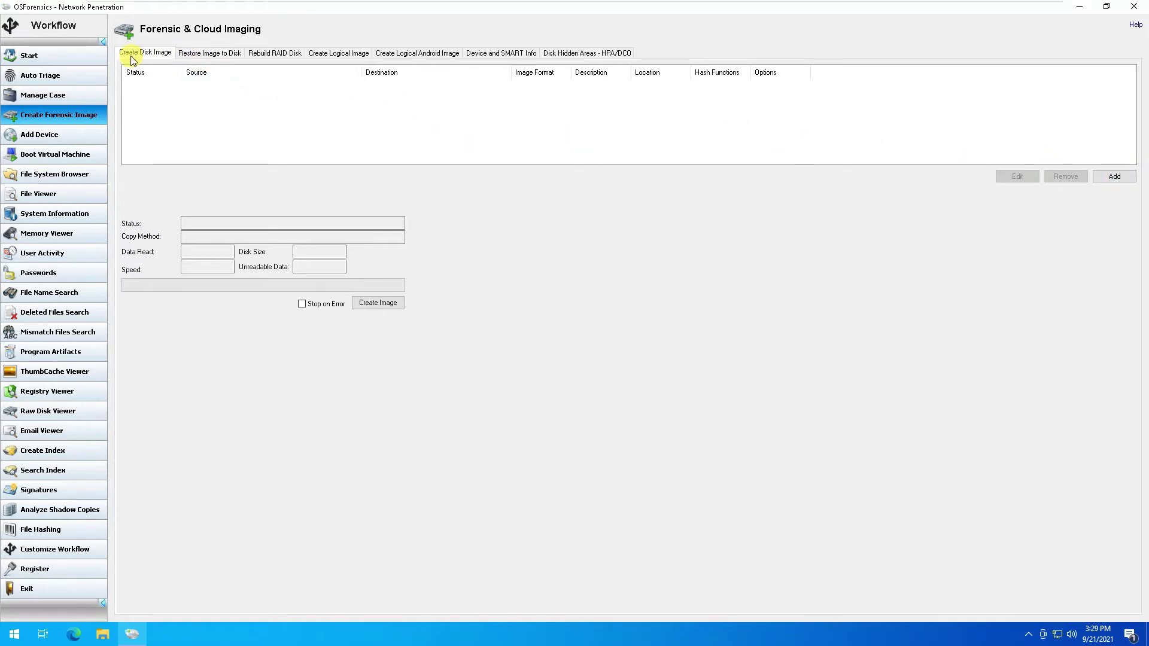
left_click(192, 55)
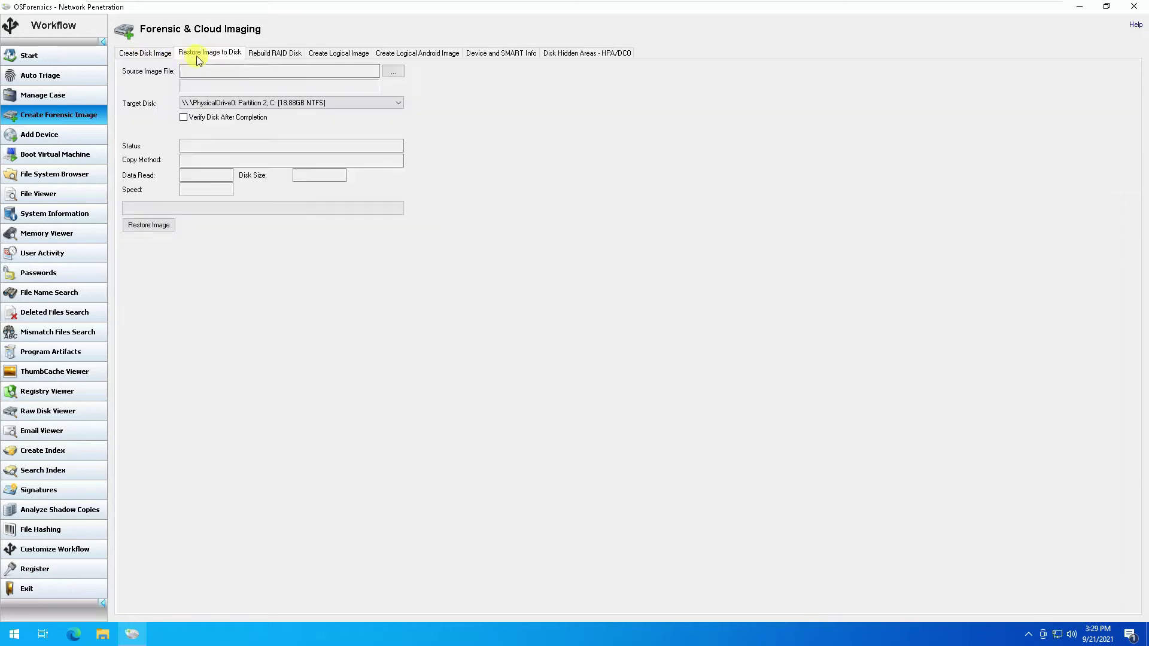
left_click(273, 57)
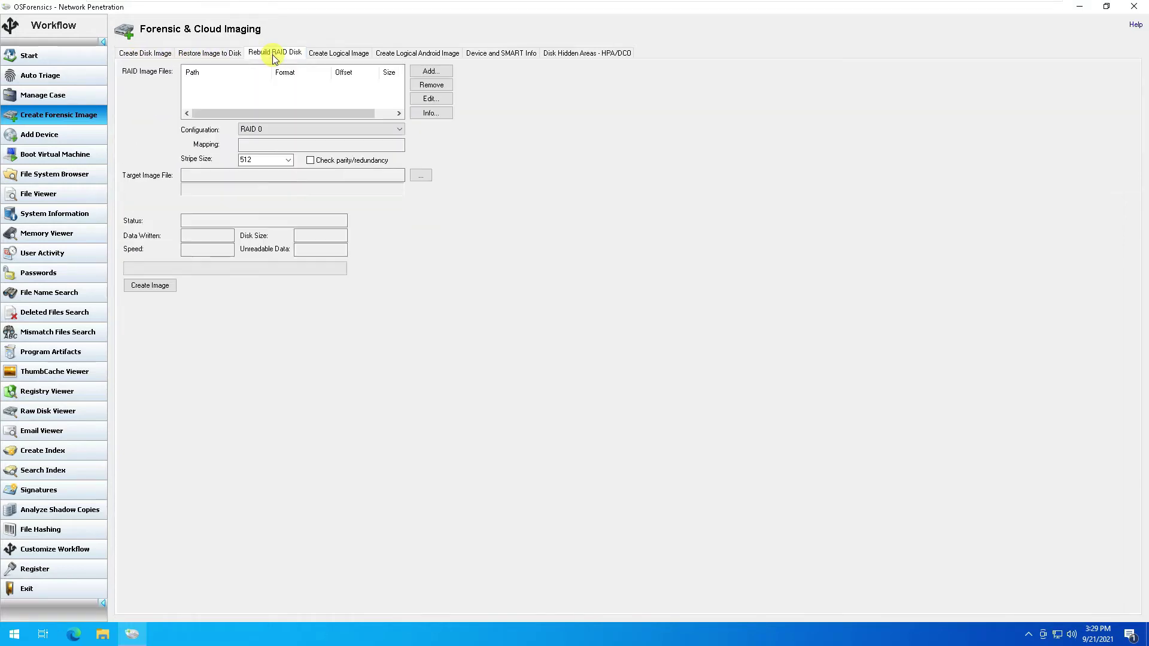
left_click(330, 57)
left_click(405, 56)
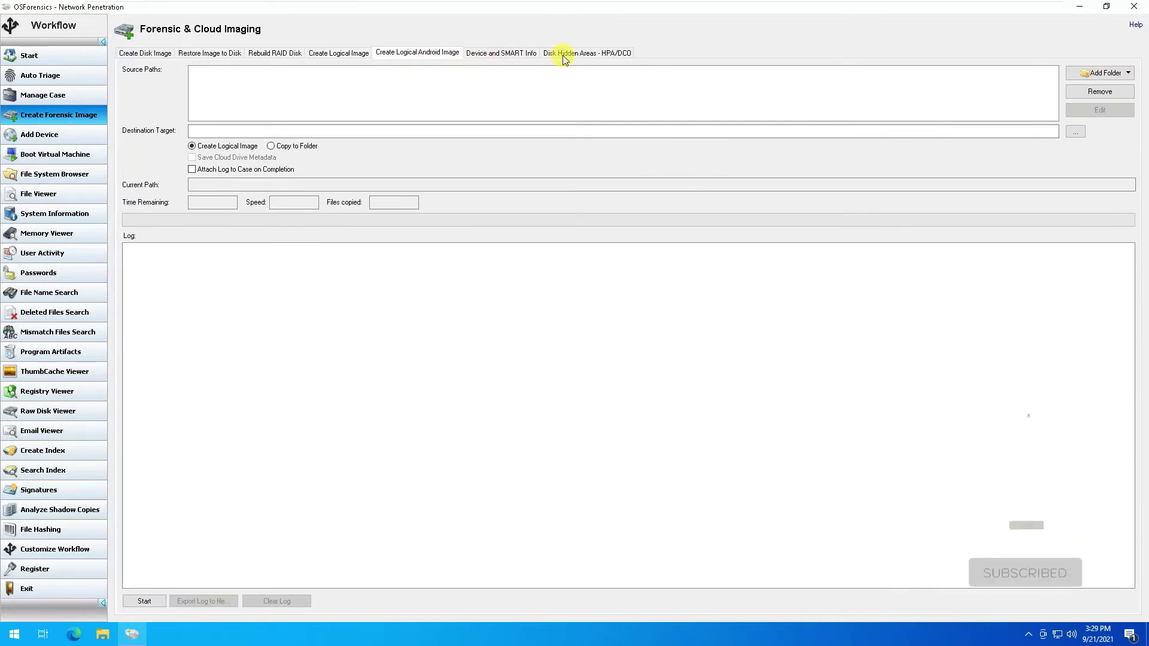
Step: Start a new disk image entry with PhysicalDrive0 Partition 4, D: as the source disk
left_click(131, 54)
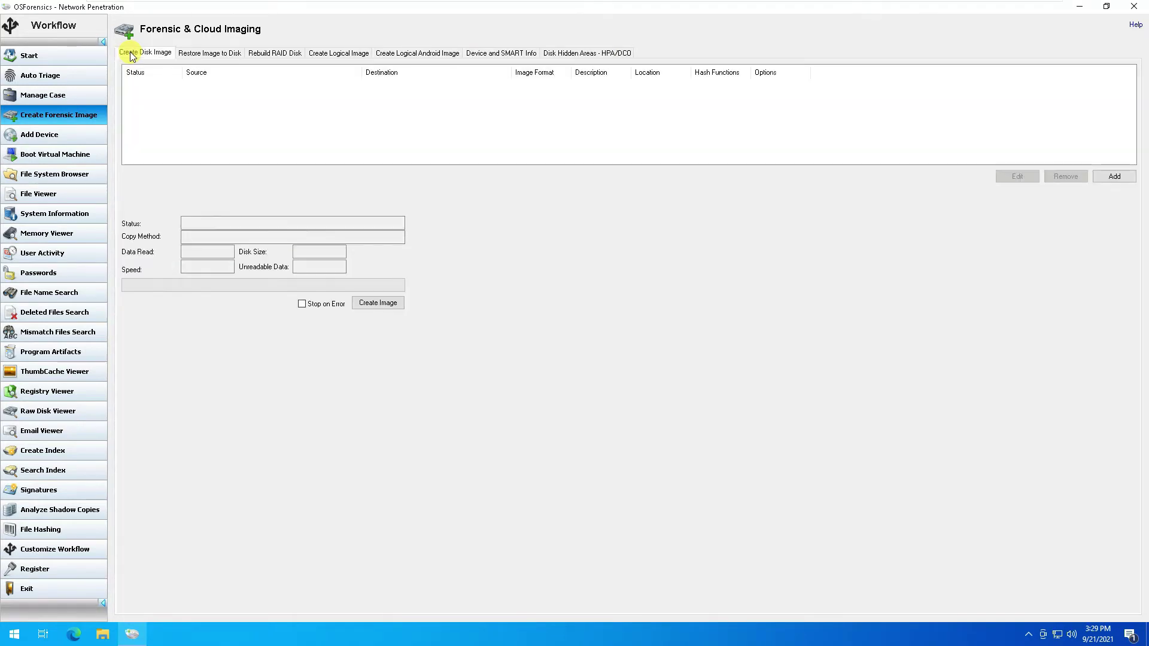
left_click(1117, 177)
left_click(252, 46)
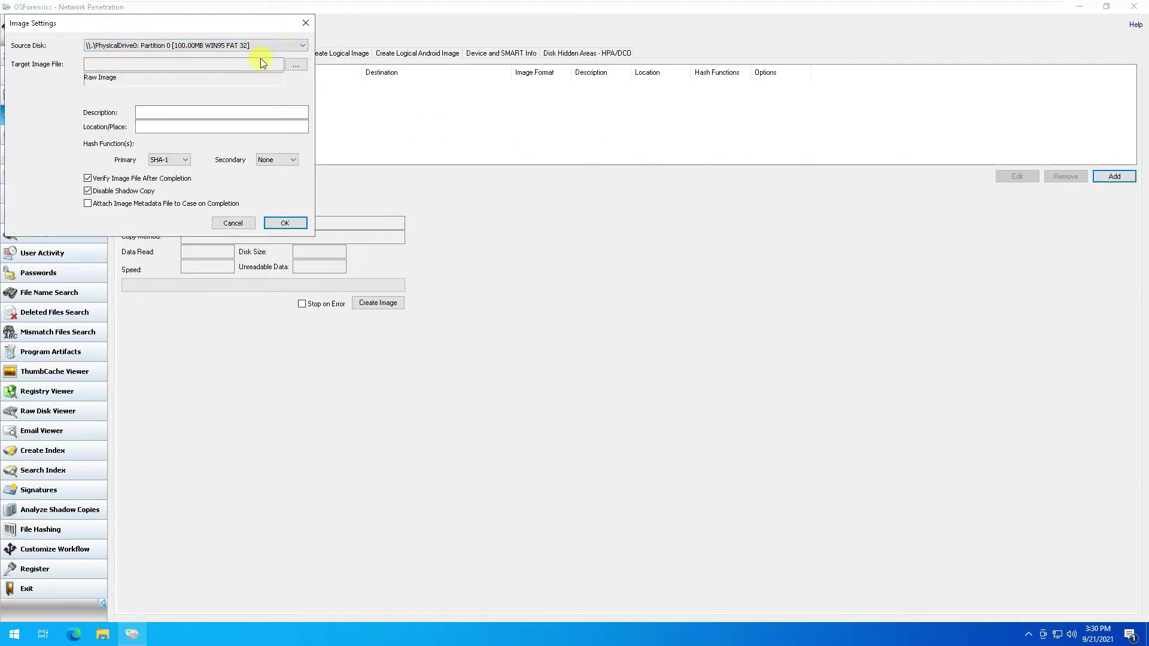
left_click(259, 41)
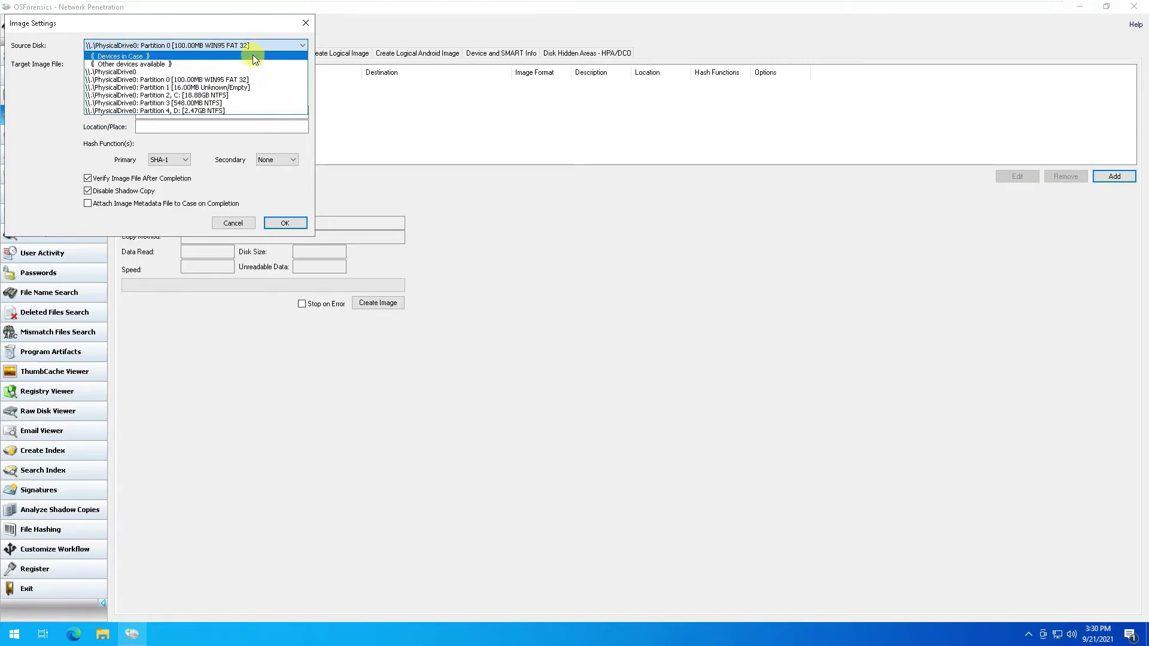
left_click(231, 111)
Step: Describe the image as Drive D with location PC, using MD5 as primary and SHA2-256 as secondary hash function
left_click(194, 113)
type("Drive D")
left_click(159, 128)
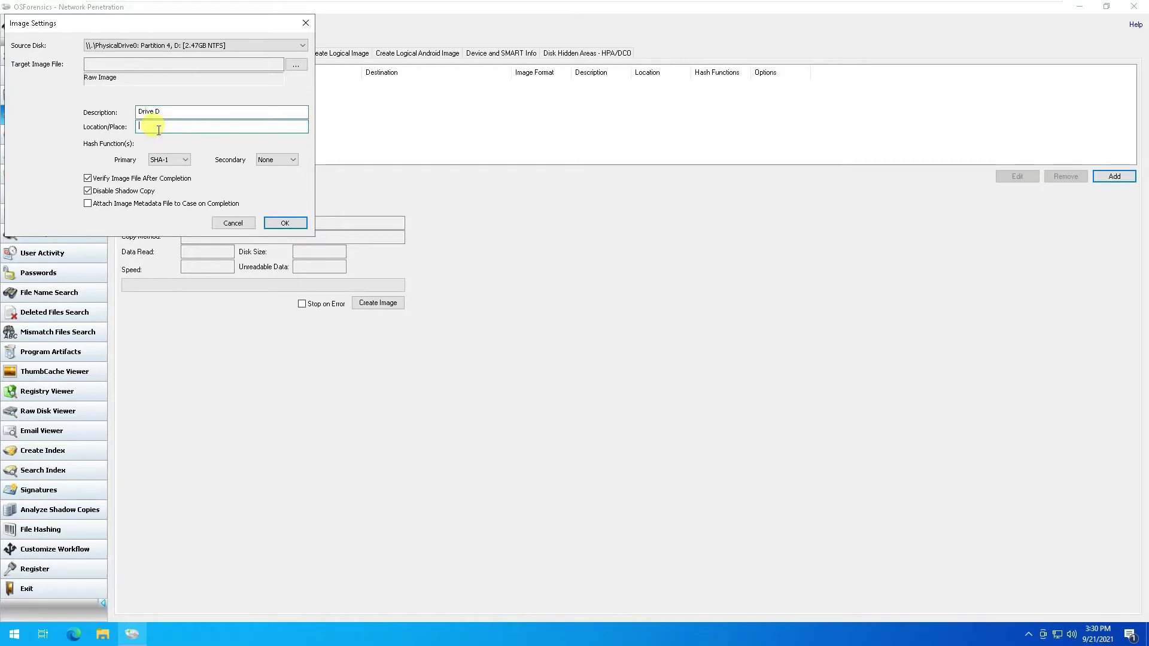
type("PC")
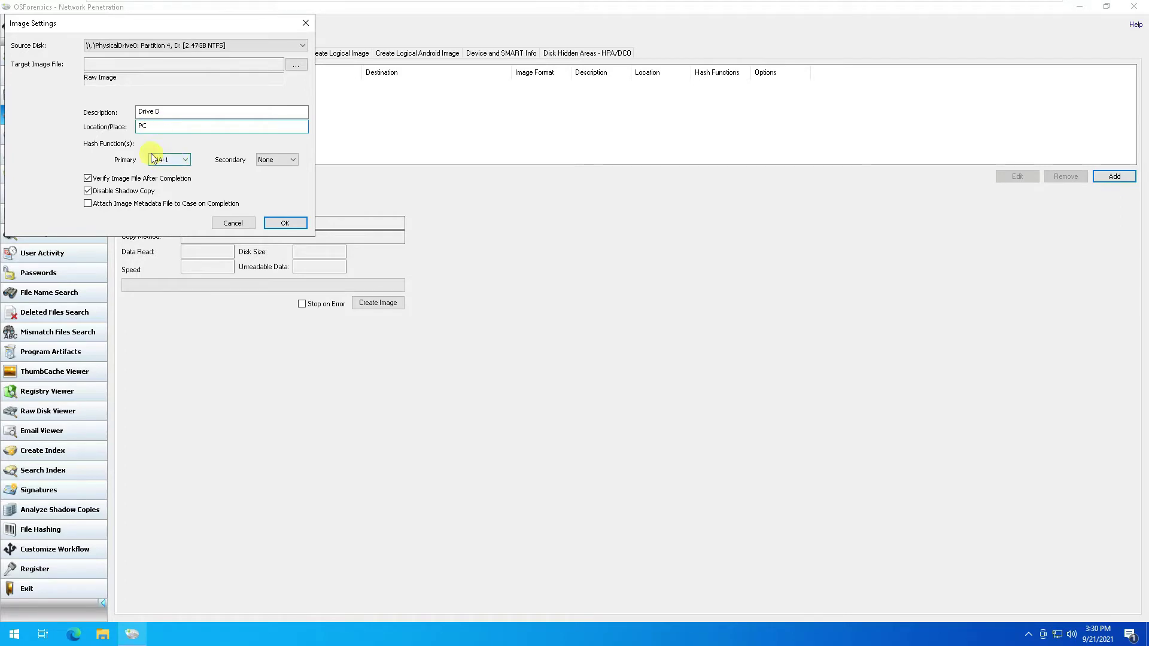
left_click(181, 159)
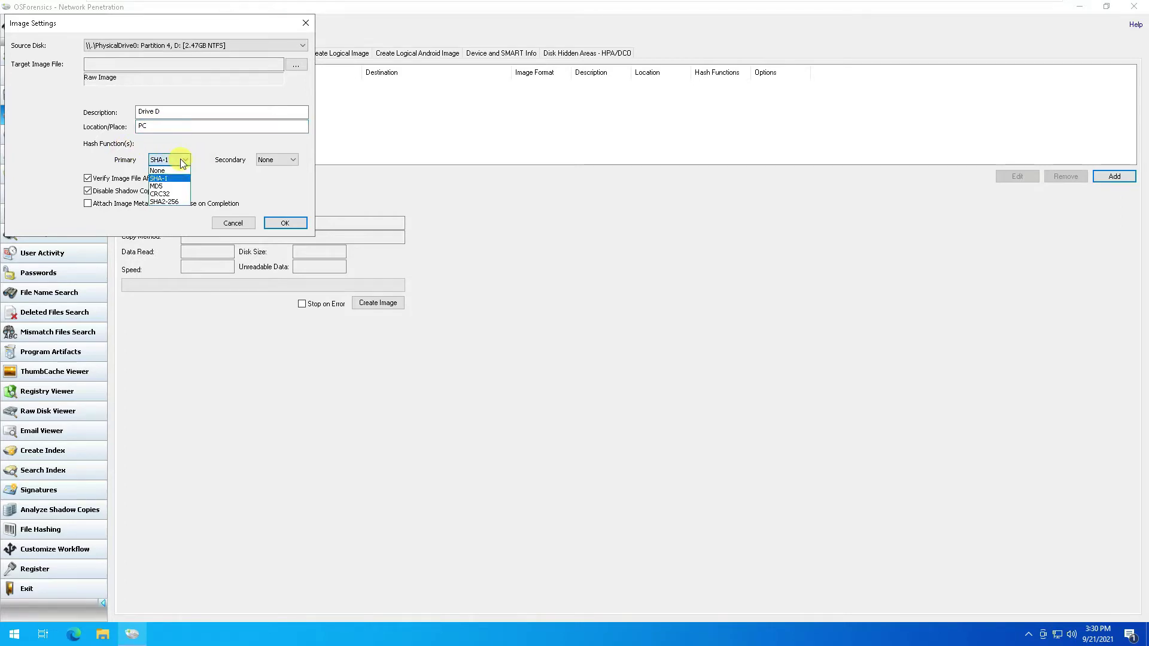
left_click(165, 186)
left_click(290, 160)
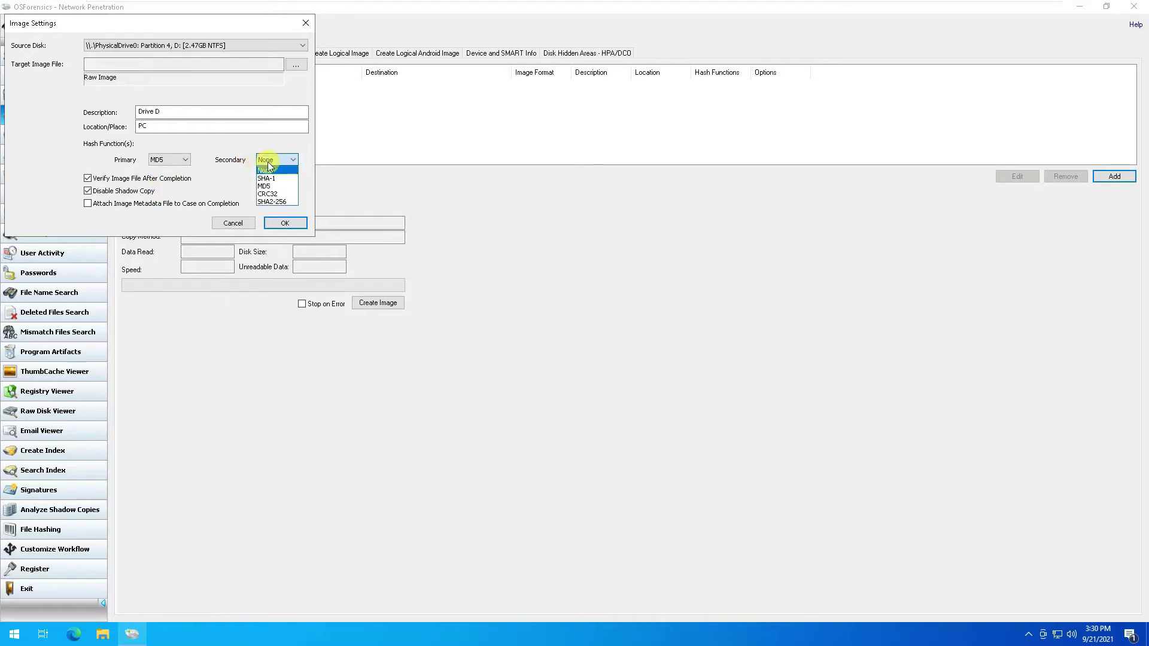
left_click(279, 203)
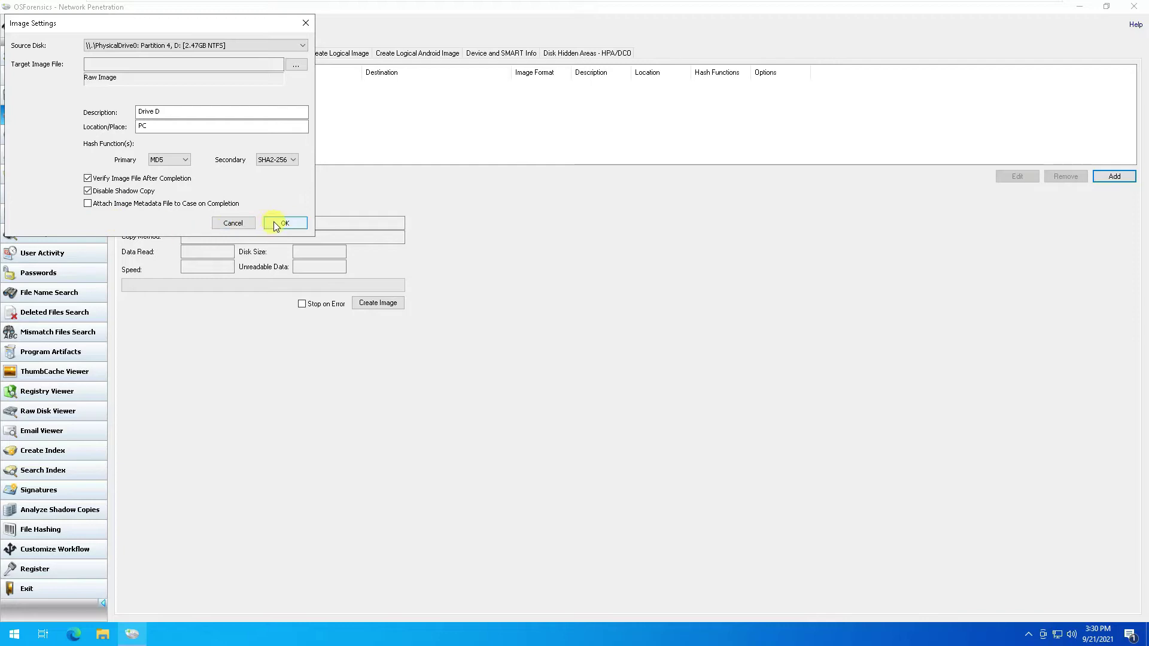
left_click(276, 224)
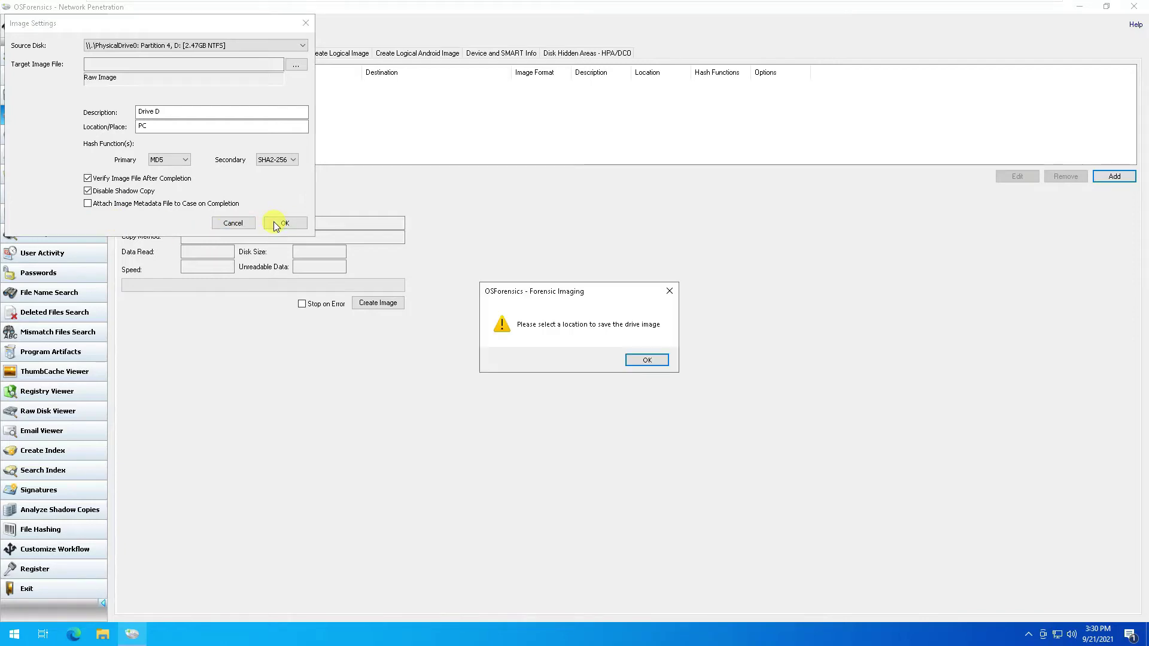
left_click(648, 361)
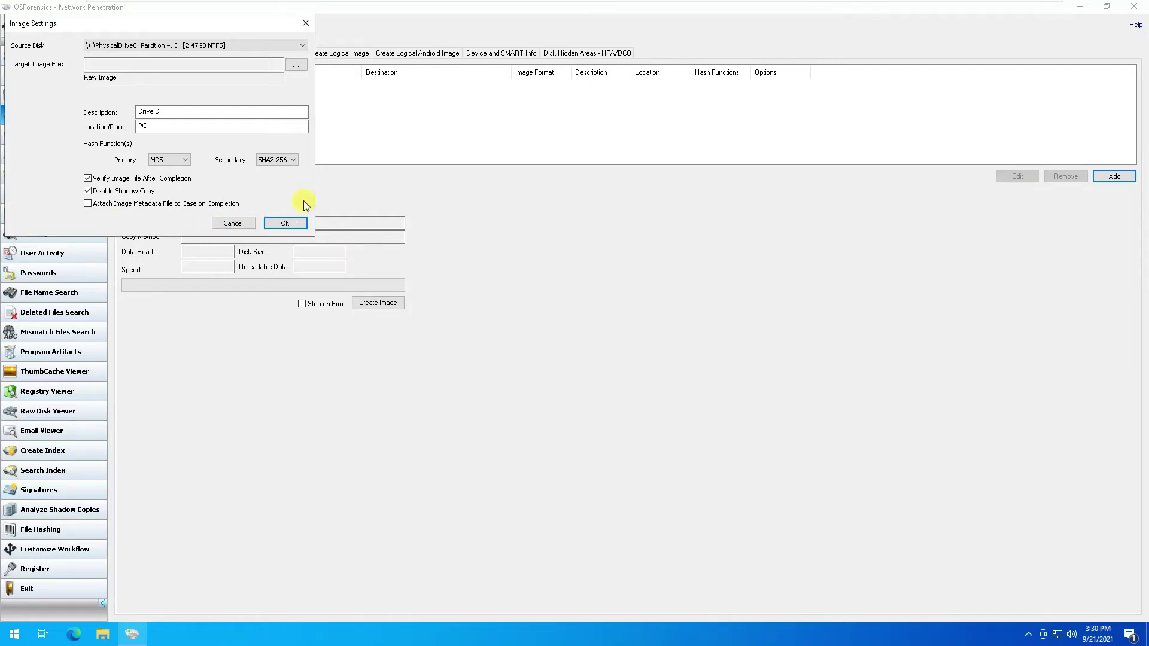
left_click(295, 64)
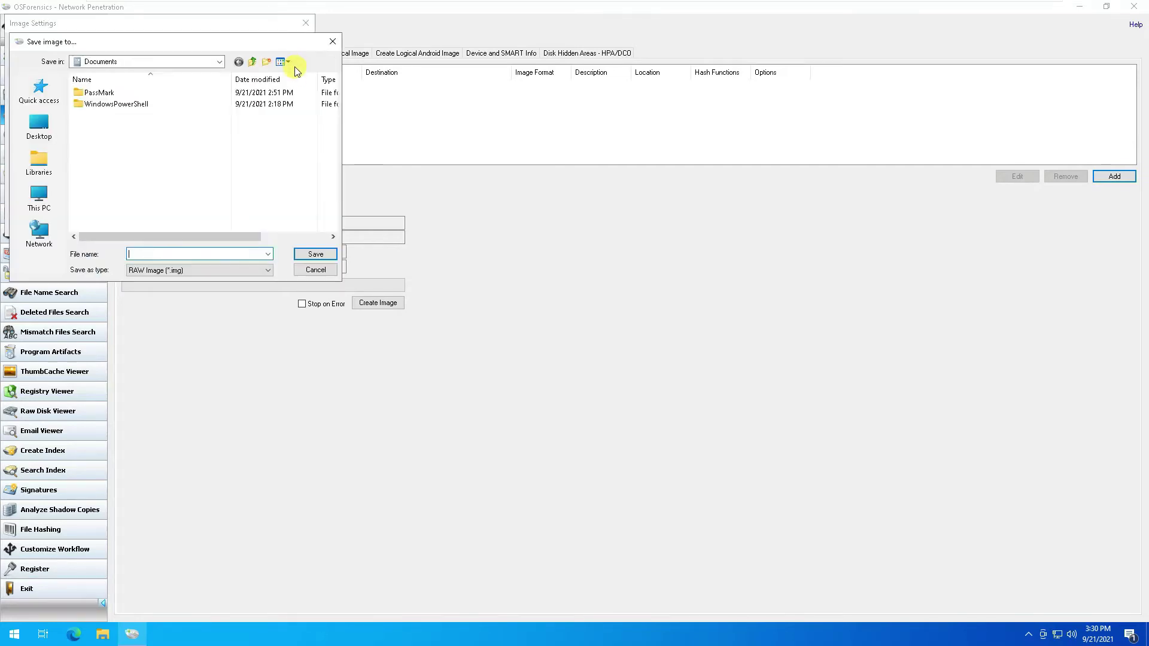
left_click(320, 271)
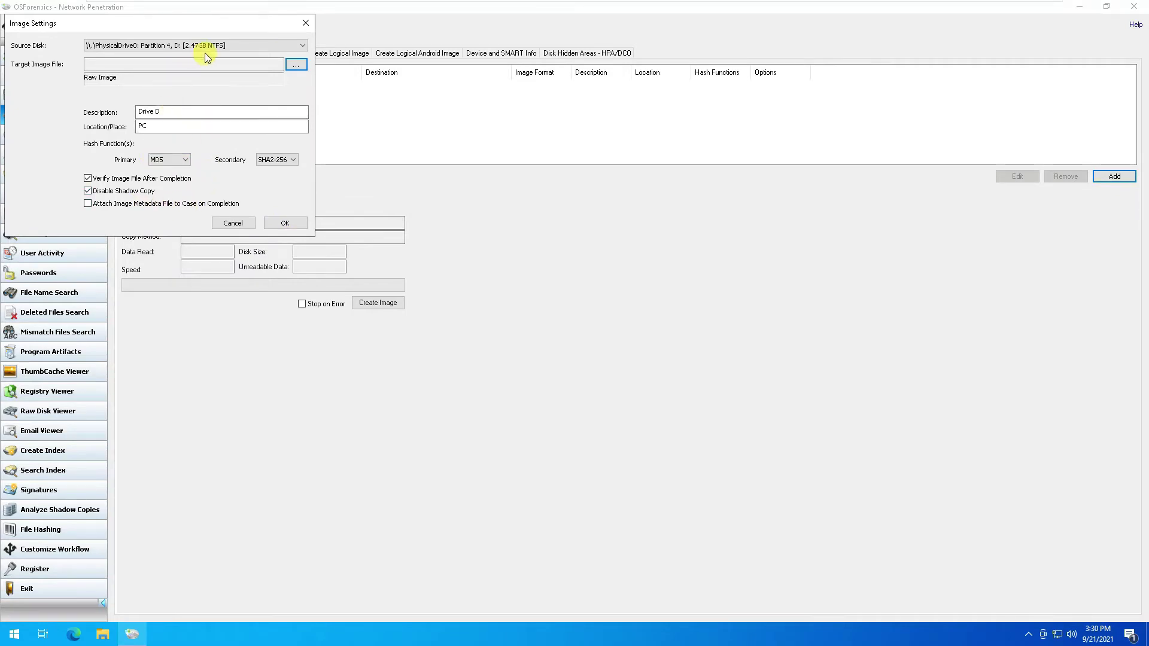
Step: Browse for the target image location, create a folder named Image Drive D on the Desktop and open it
left_click(294, 69)
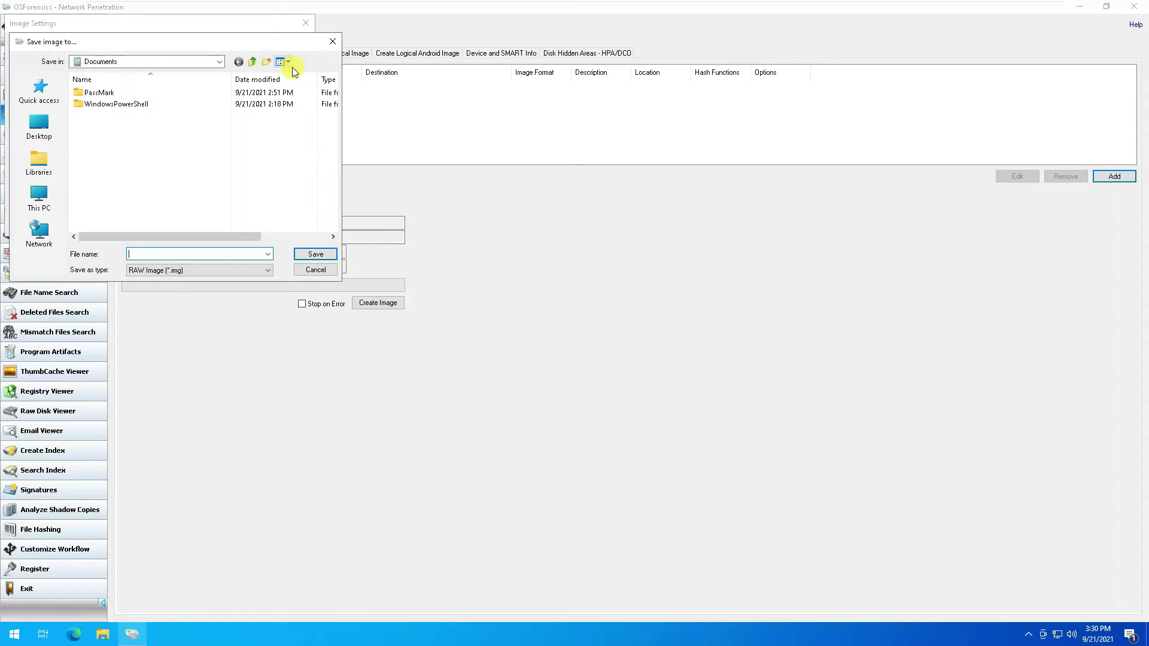
left_click(38, 123)
right_click(120, 156)
mouse_move(150, 264)
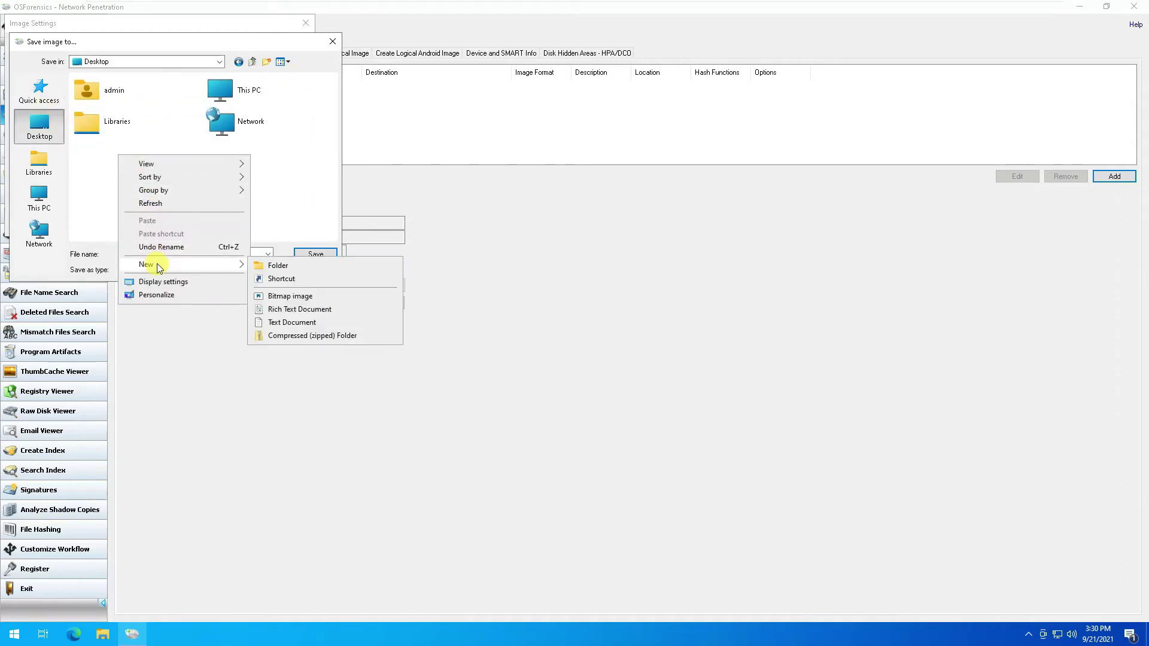
left_click(277, 266)
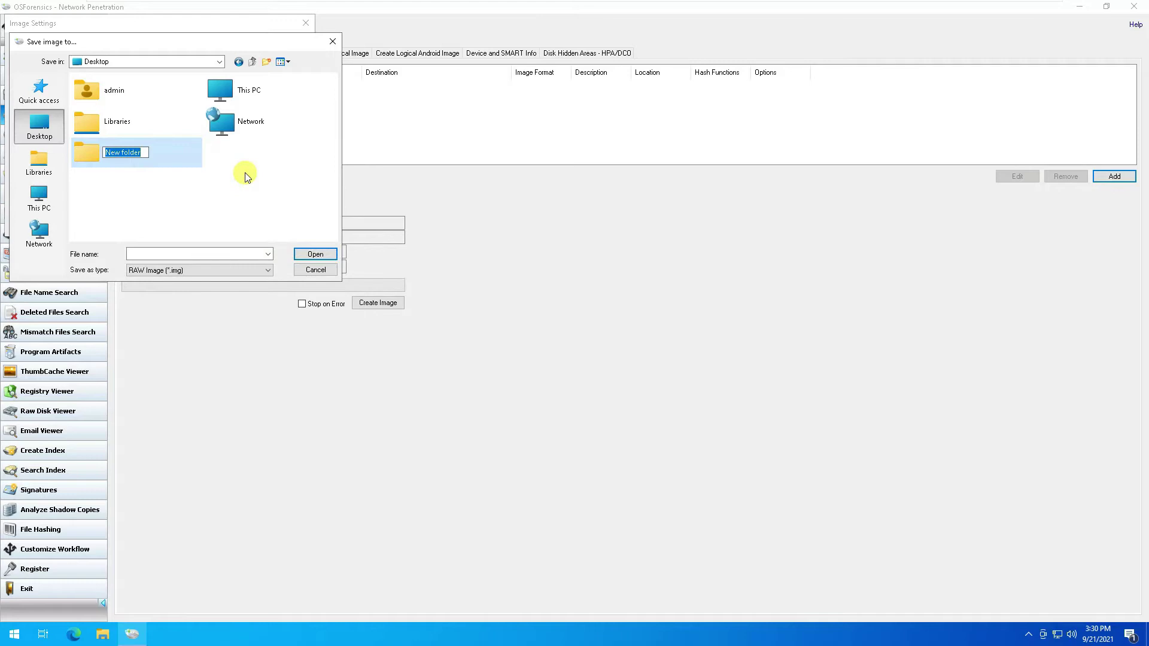
type("Image Drive D")
double_click(138, 153)
Step: Name the target raw image file DDrive and add the configured image to the imaging list
left_click(164, 252)
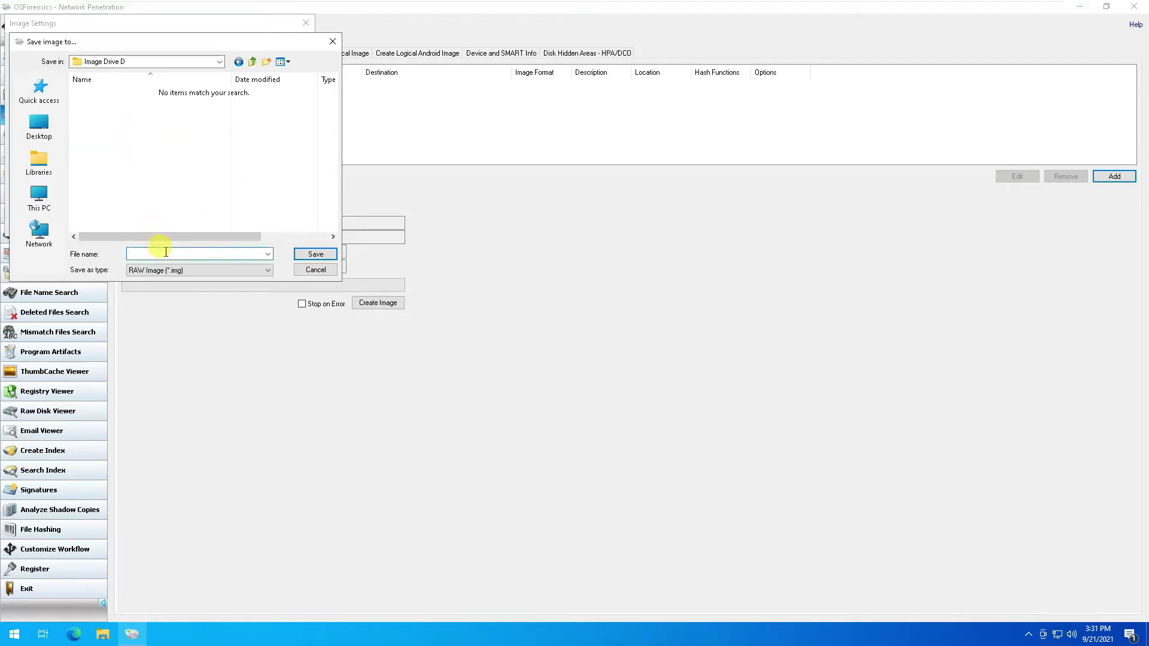
type("DDrive")
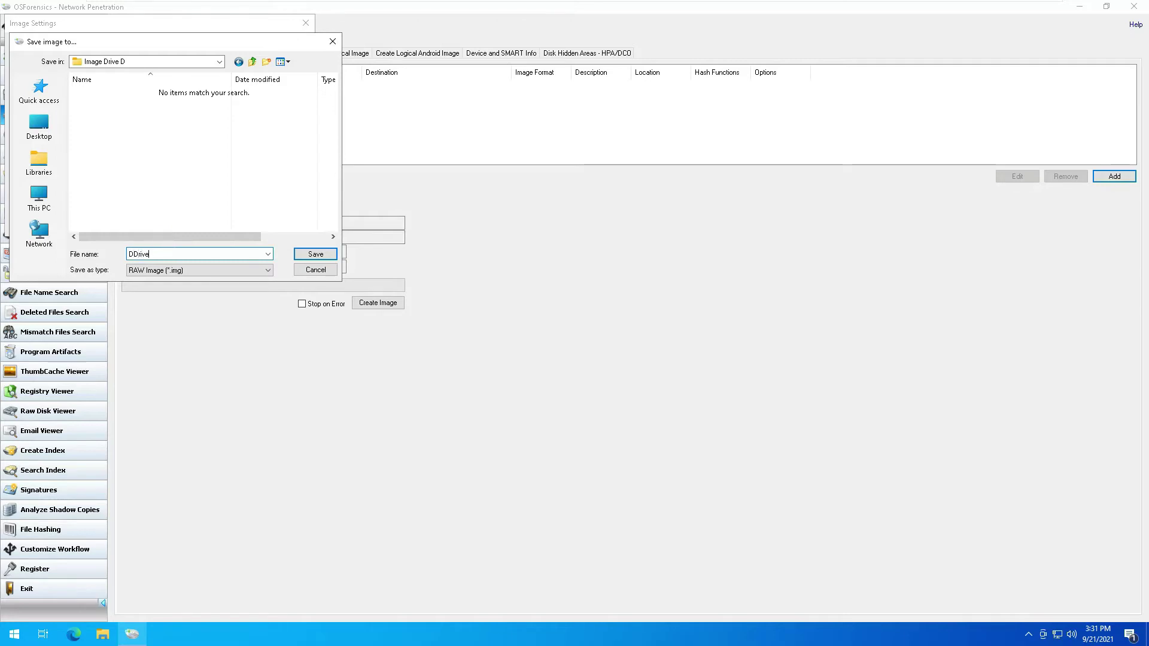
left_click(315, 253)
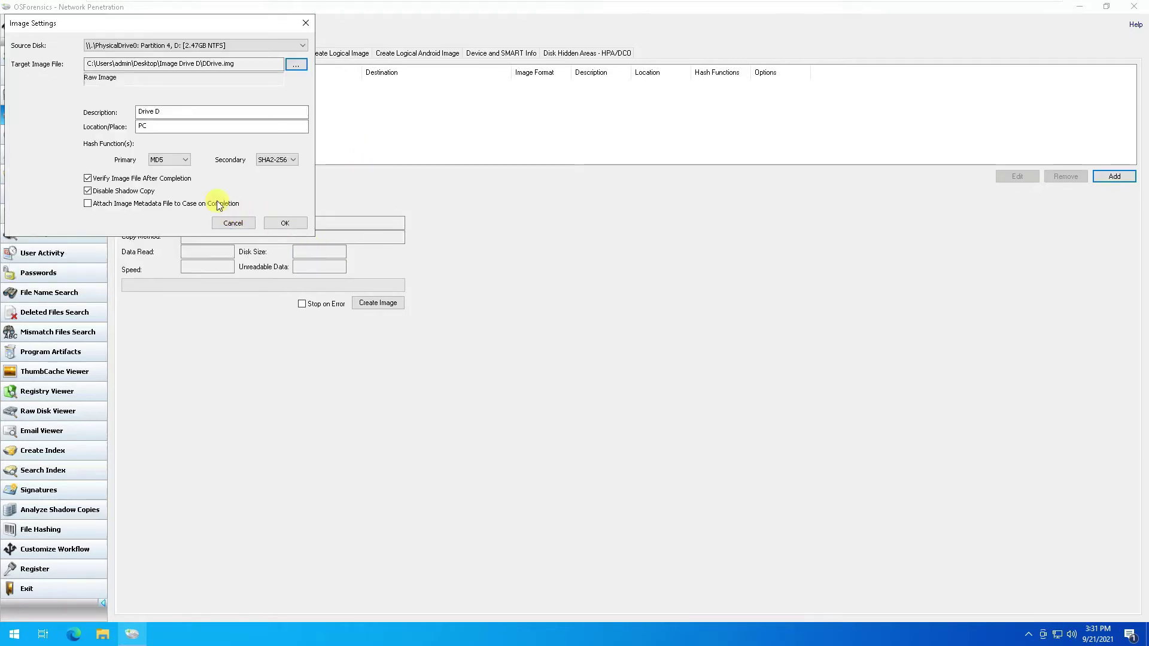
left_click(287, 223)
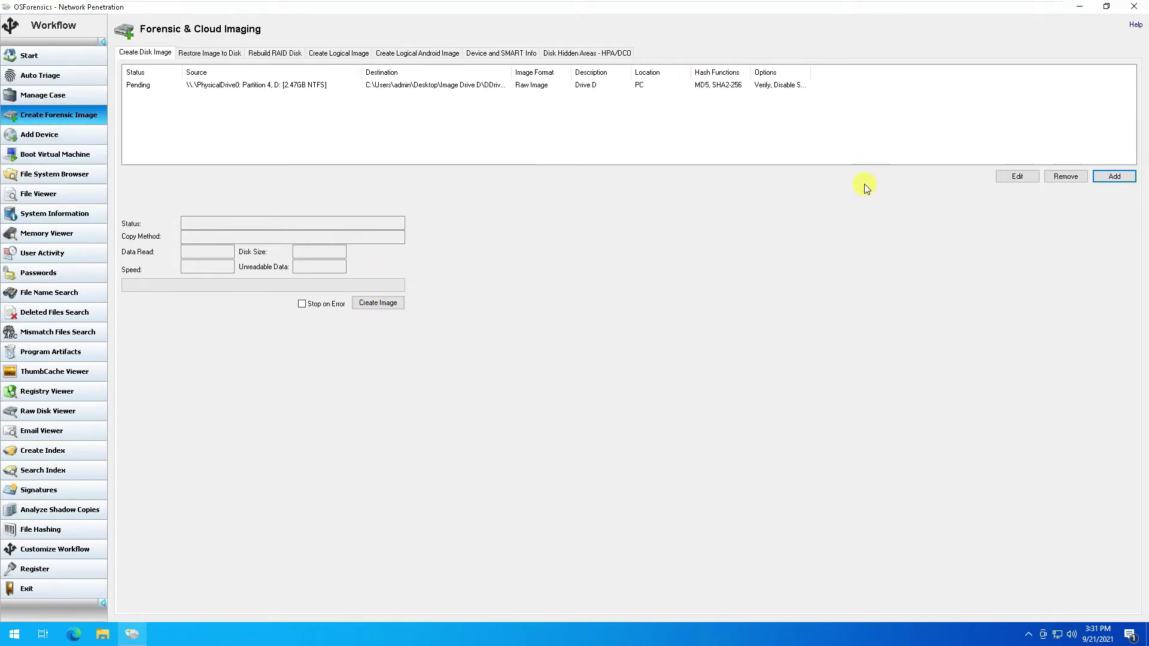
Step: Create the disk image of drive D, agree to image it without a lock, and check the imaging status and copy method
left_click(375, 304)
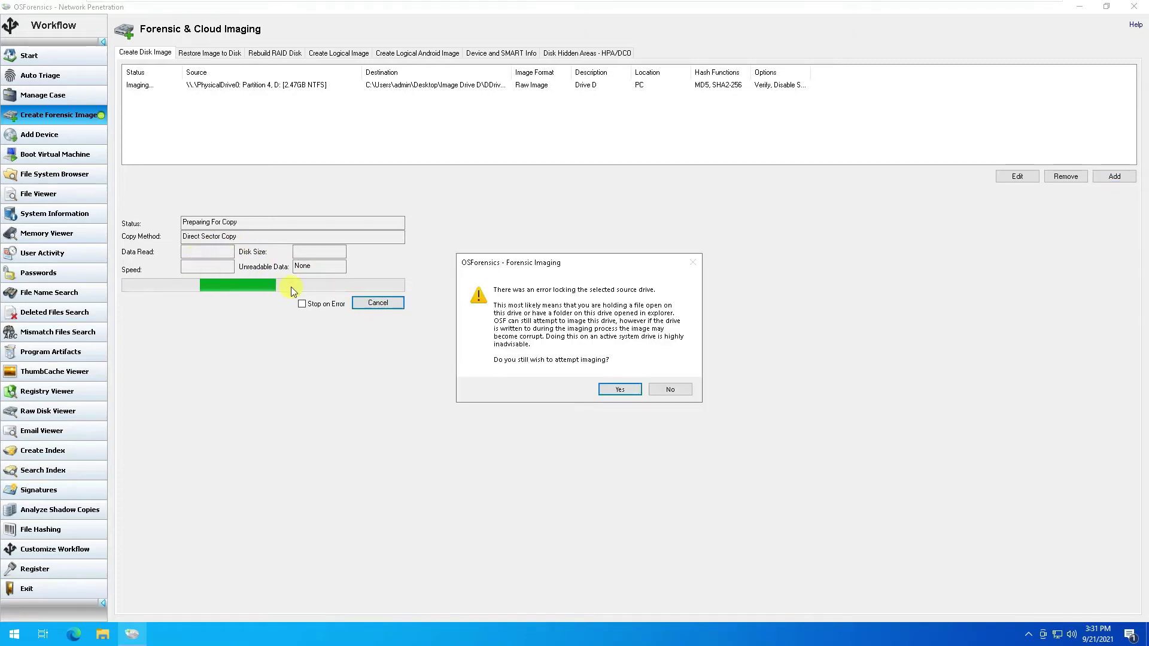
left_click(623, 390)
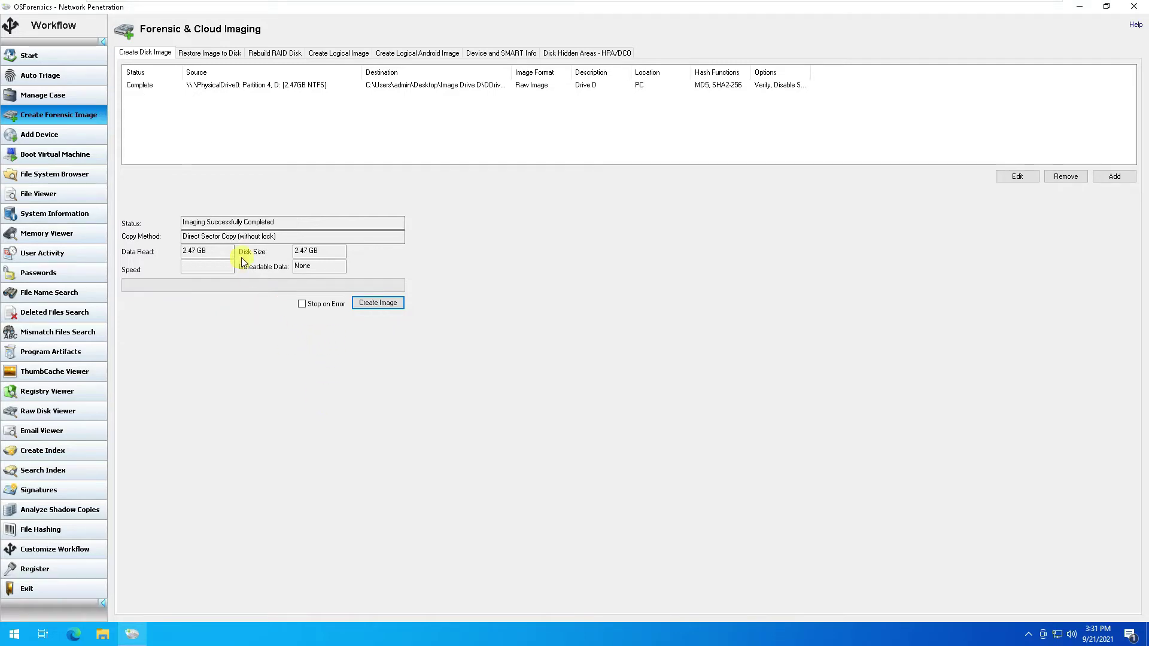
left_click(192, 223)
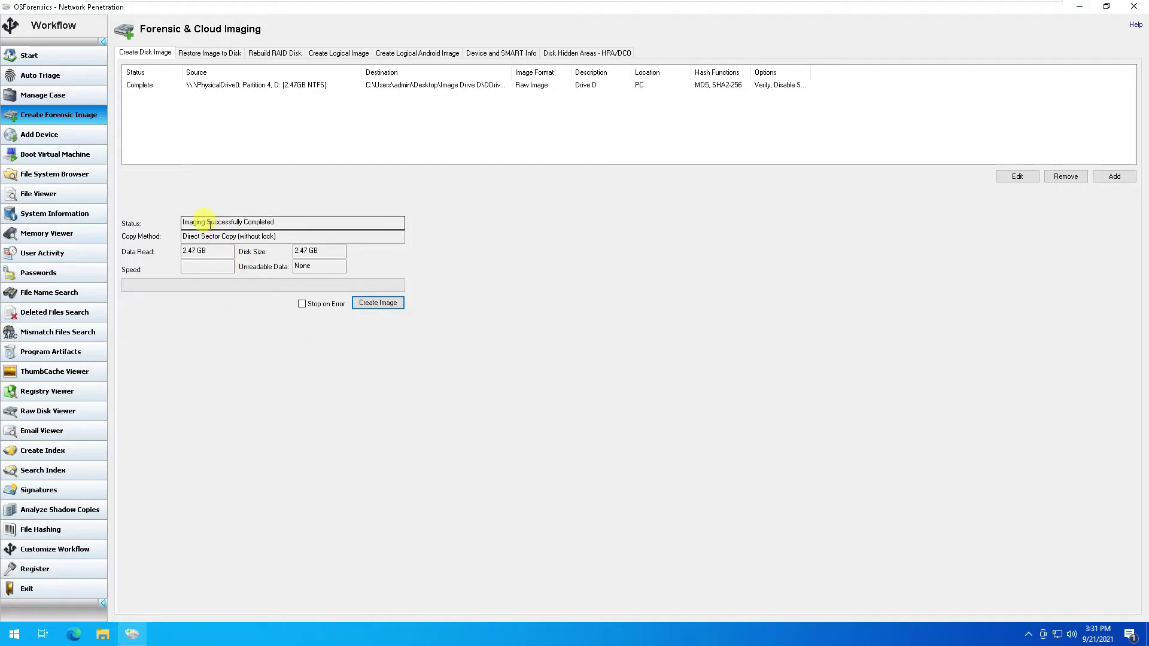
left_click(248, 237)
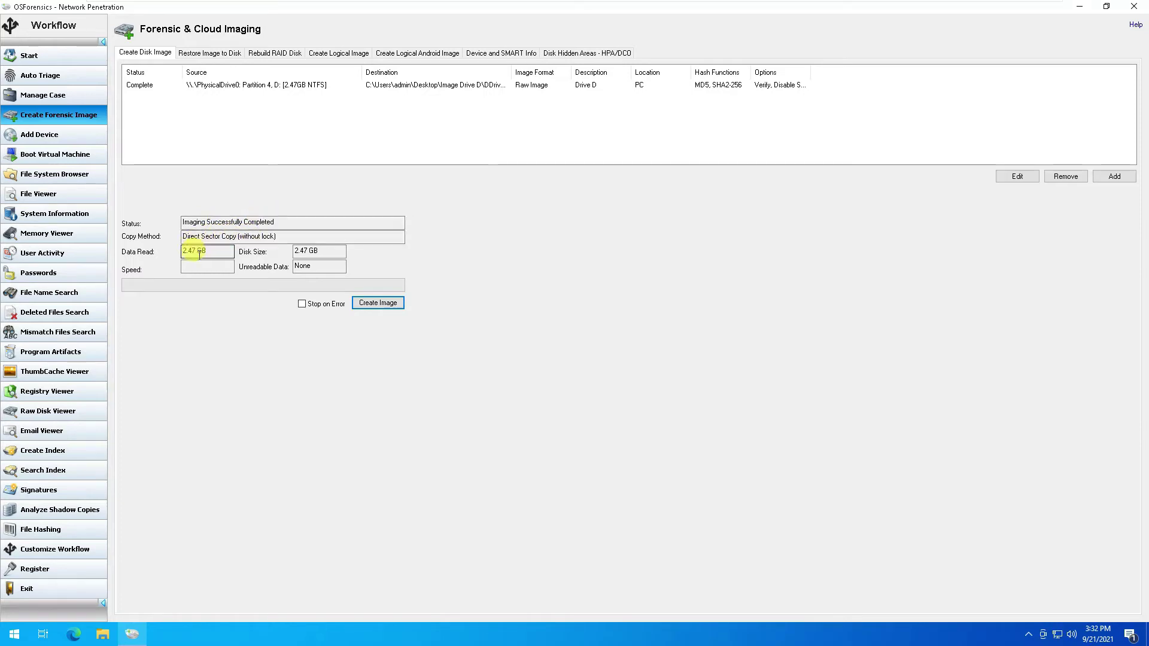
Step: Open the Image Drive D folder on the Desktop and check the created DDrive image file
left_click(1080, 7)
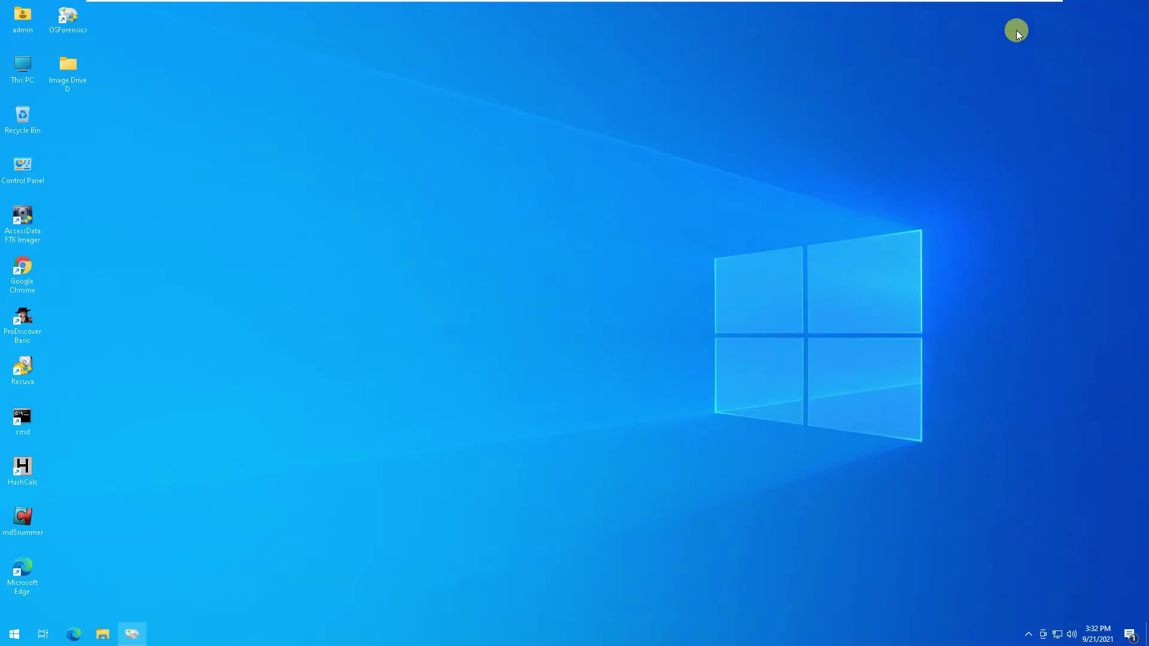
double_click(58, 78)
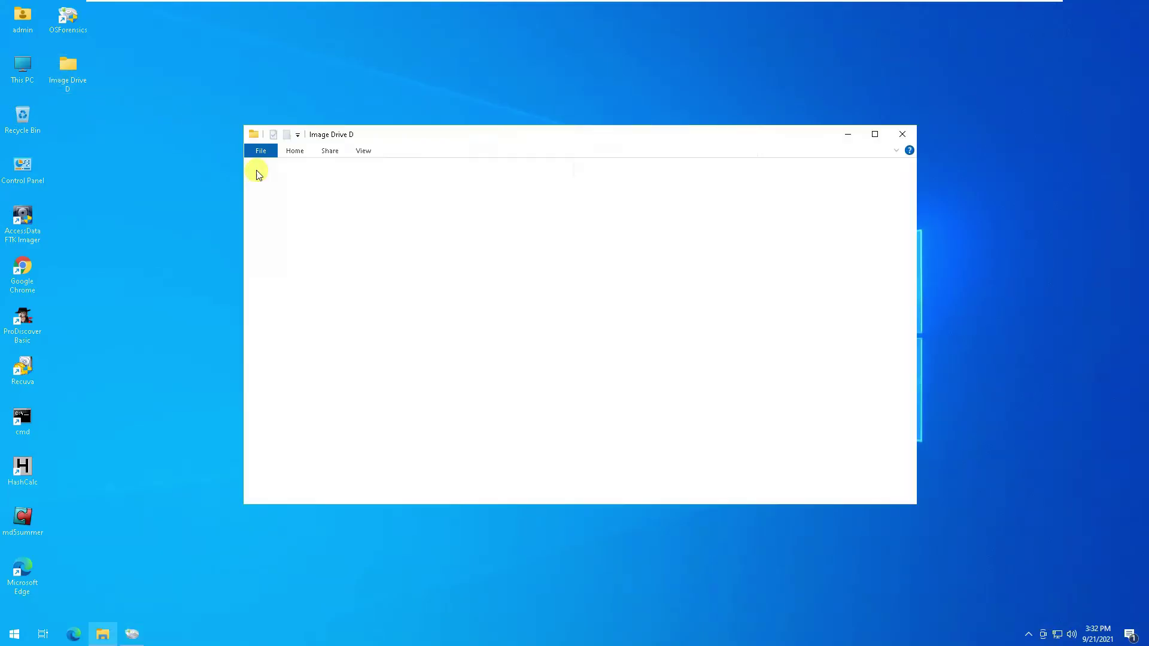
left_click(382, 210)
left_click(382, 210)
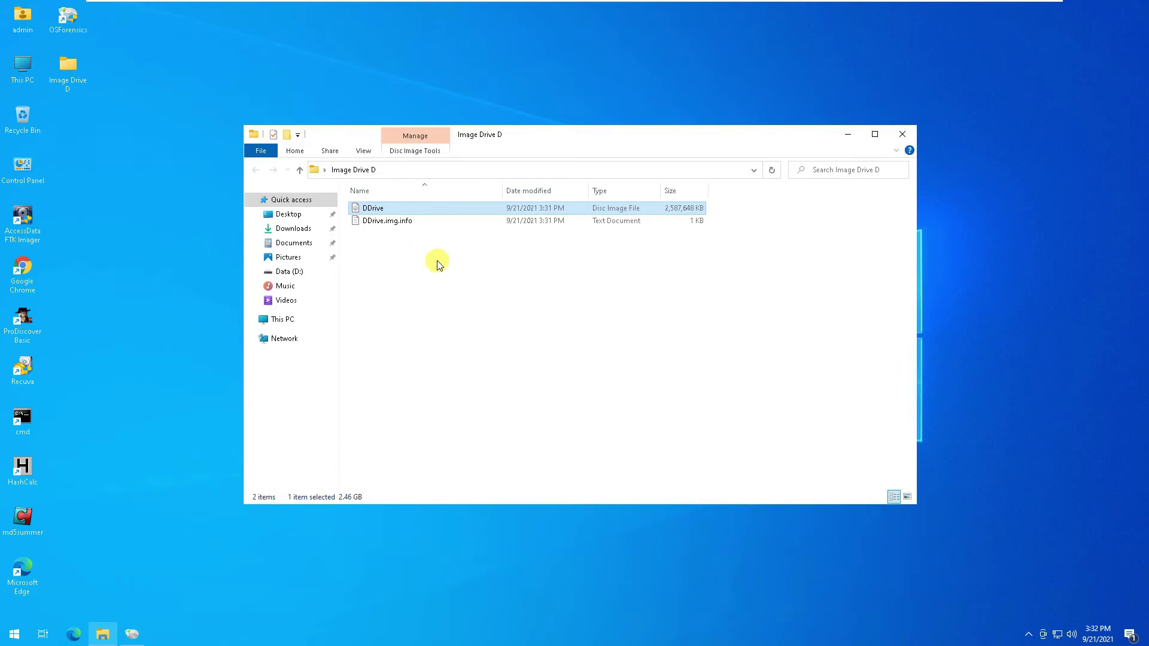
Step: Return to OSForensics, search its Start page features for "moun" and launch Mount Drive Image
left_click(133, 633)
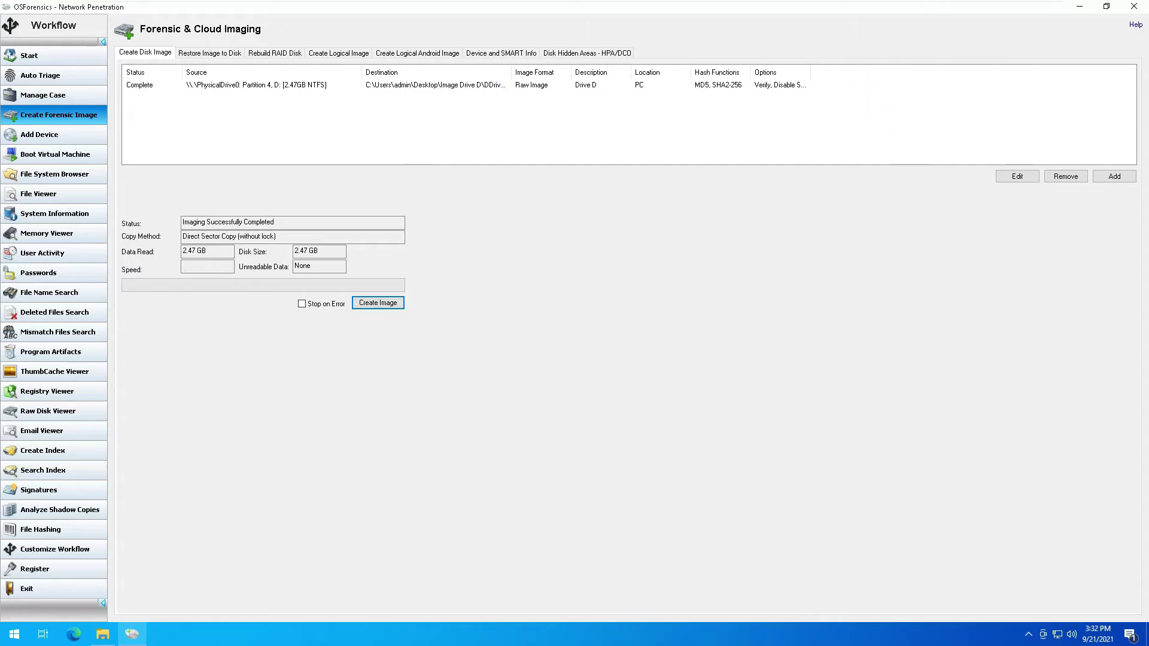
left_click(56, 55)
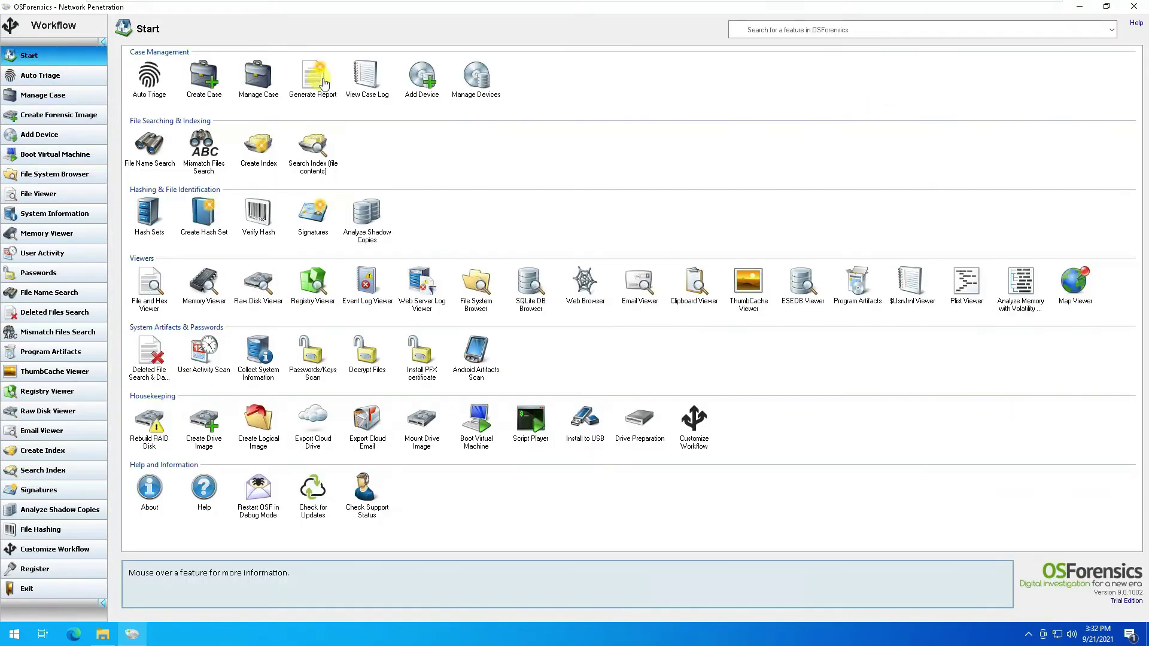
left_click(804, 27)
type("moun")
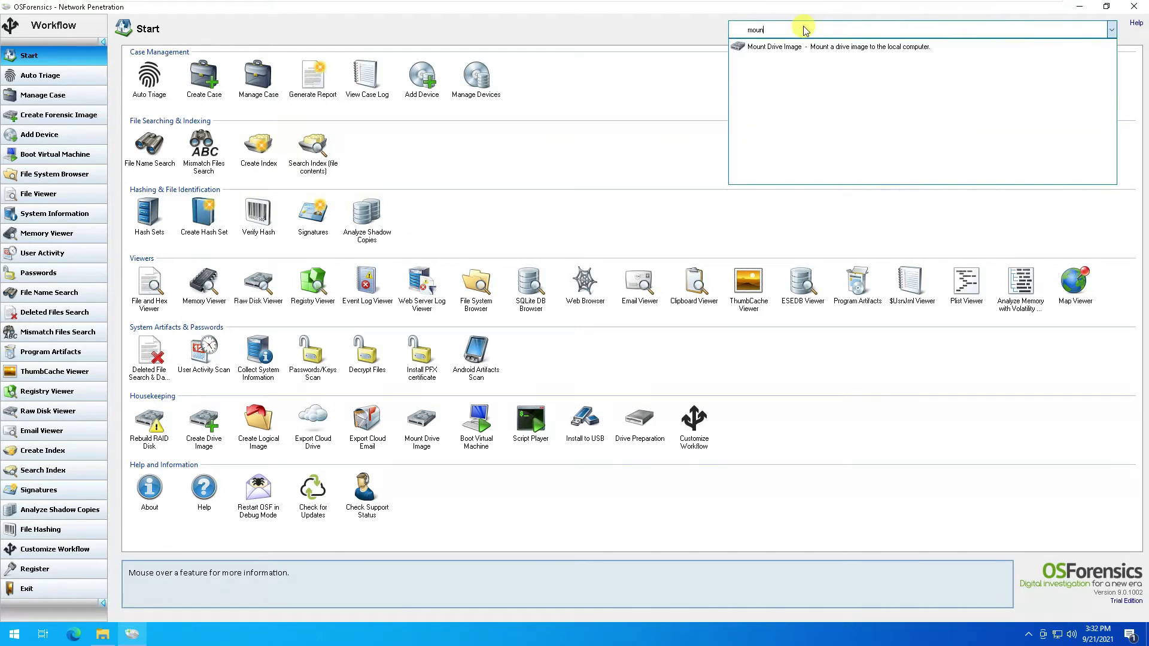
left_click(778, 47)
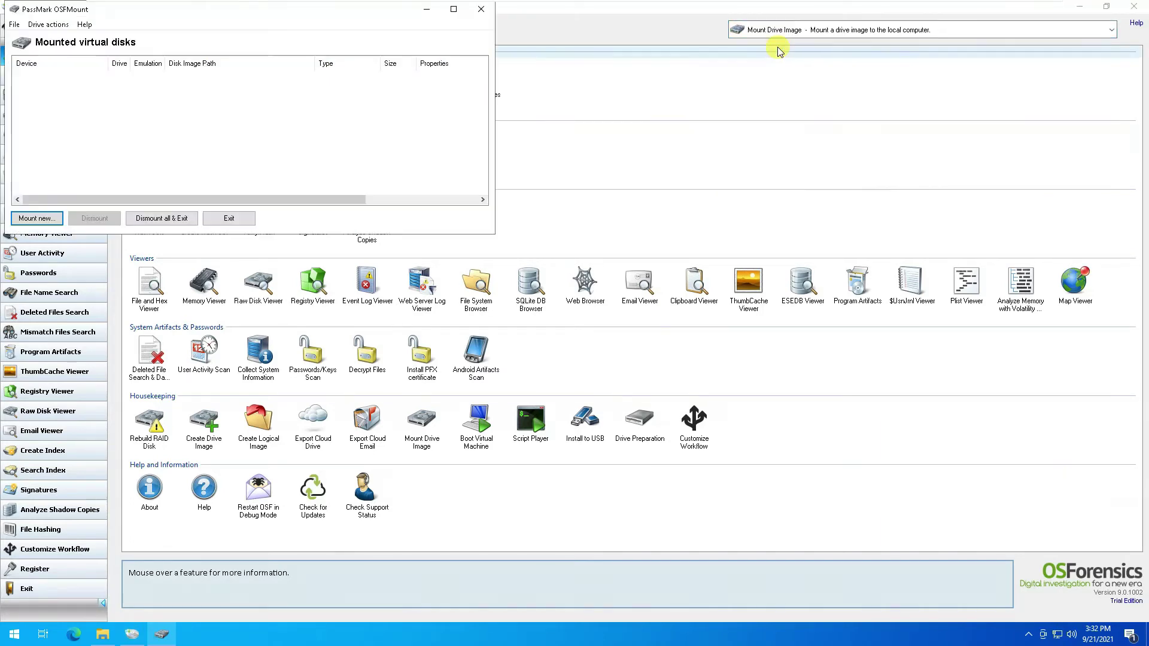
Step: Start mounting a new virtual disk and choose DDrive.img from the Desktop's Image Drive D folder as the disk image file
left_click(36, 218)
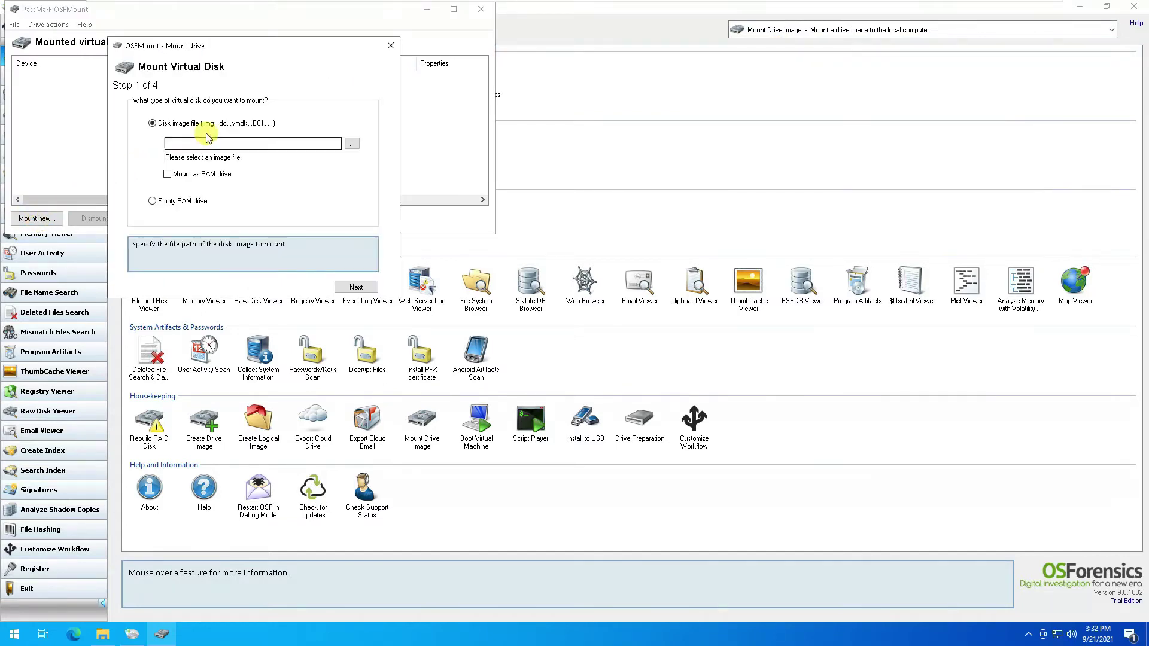
left_click(352, 146)
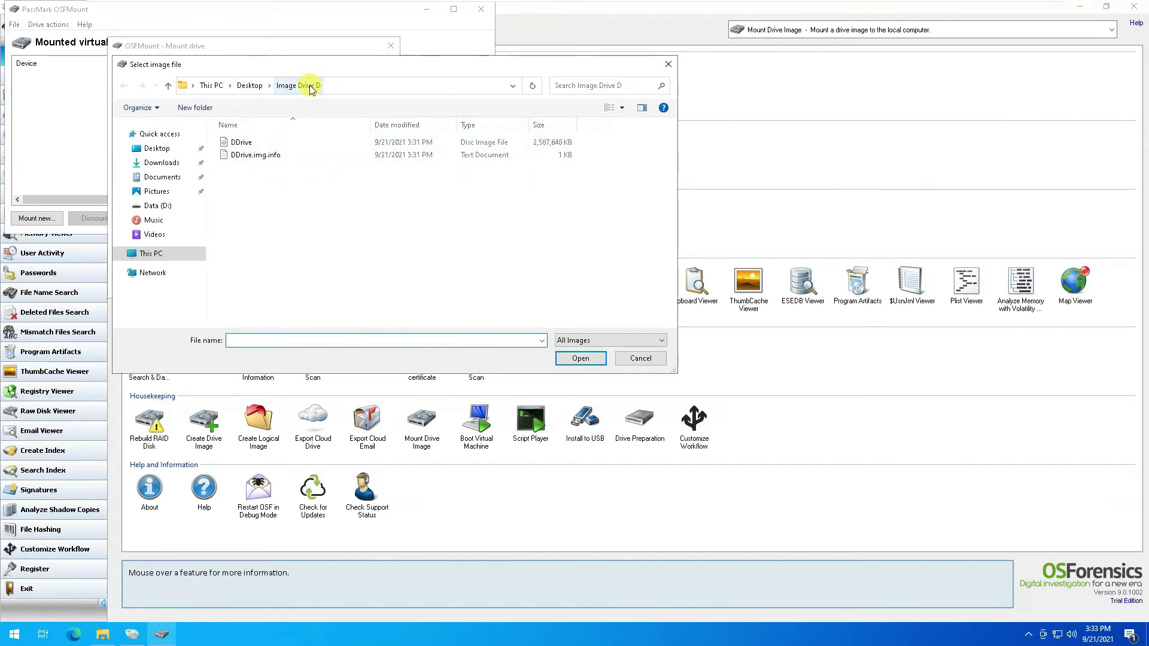
left_click(250, 87)
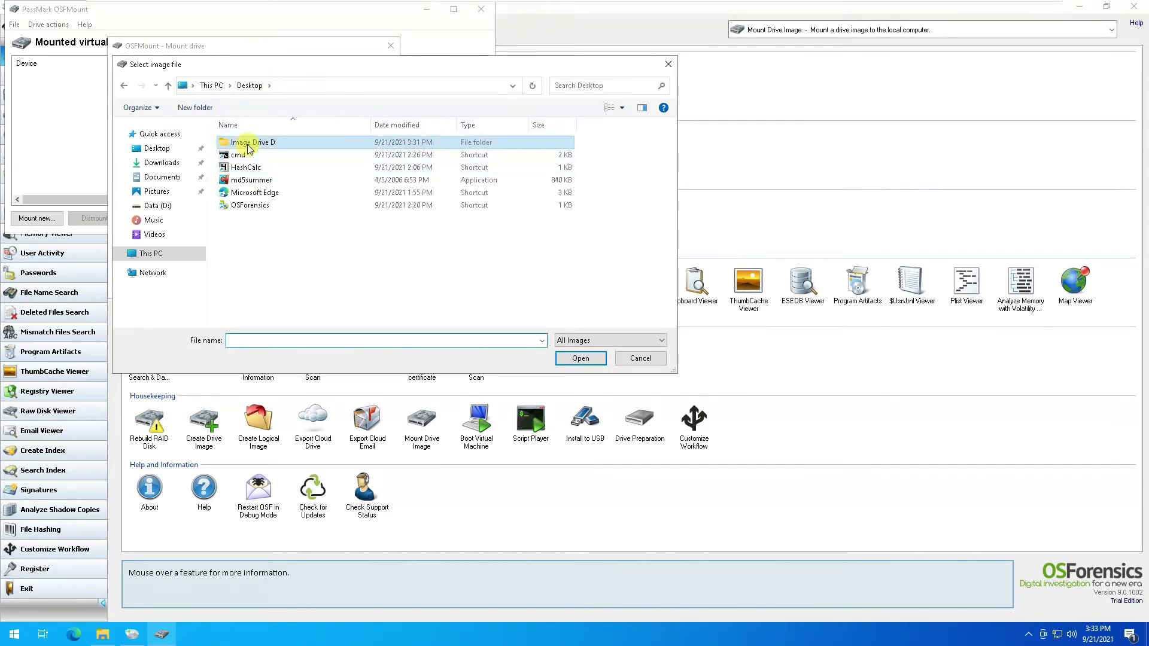
double_click(248, 144)
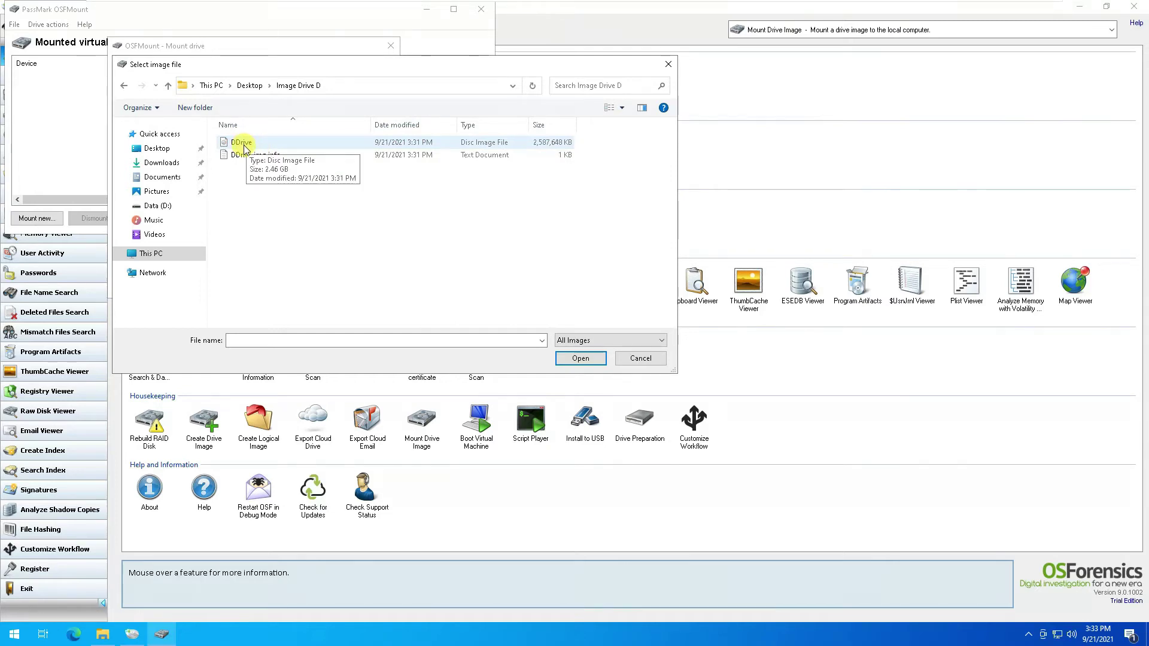
double_click(243, 143)
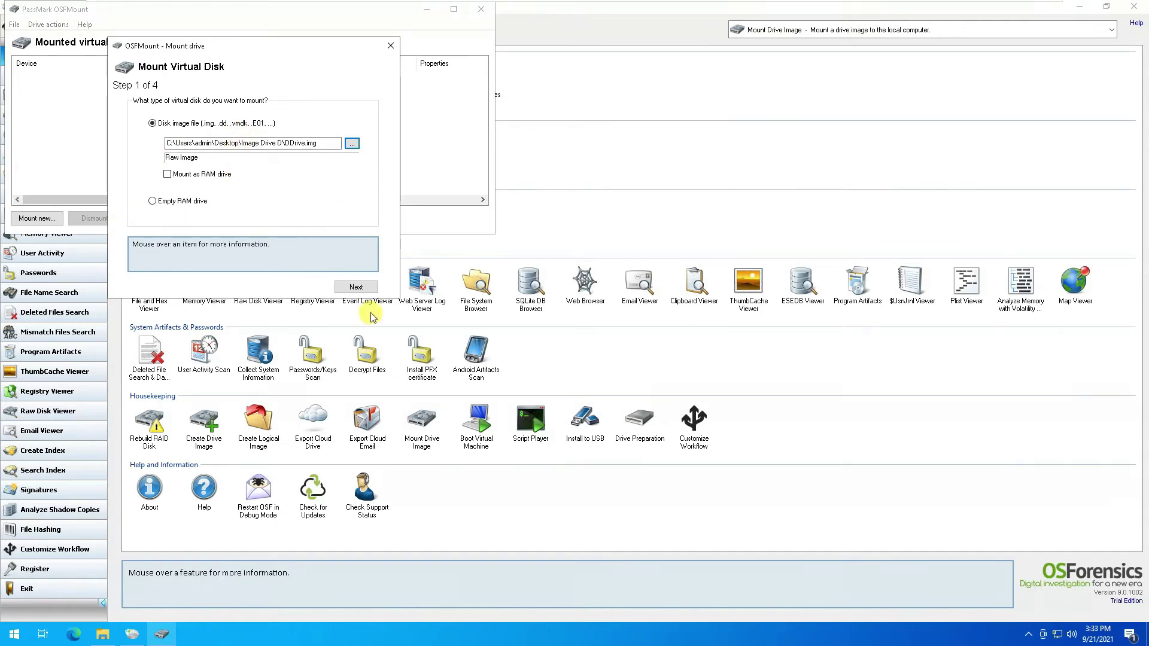
Step: Mount the entire image as a read-only virtual disk with logical drive emulation and automatic drive type and letter
left_click(359, 288)
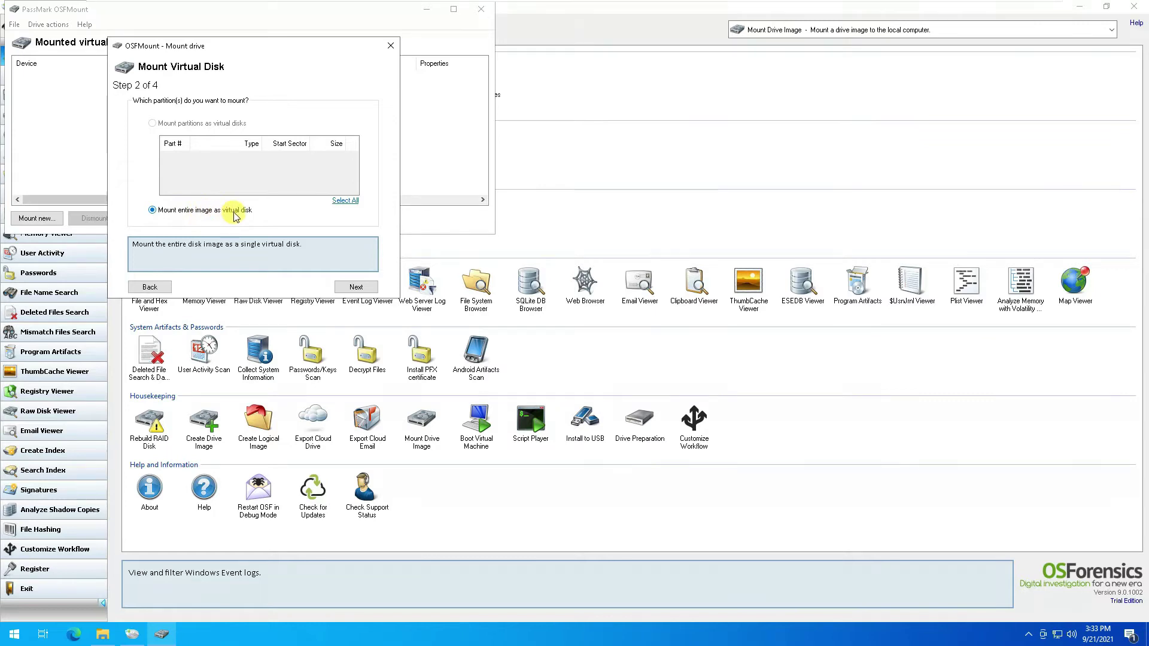
left_click(357, 287)
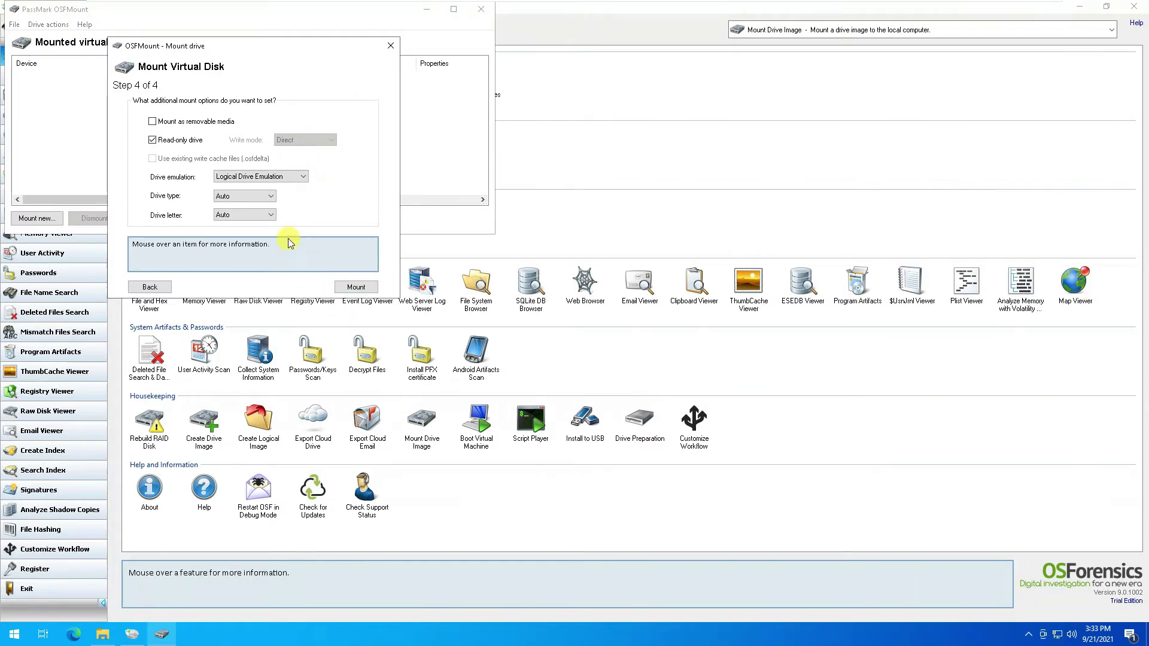
left_click(353, 286)
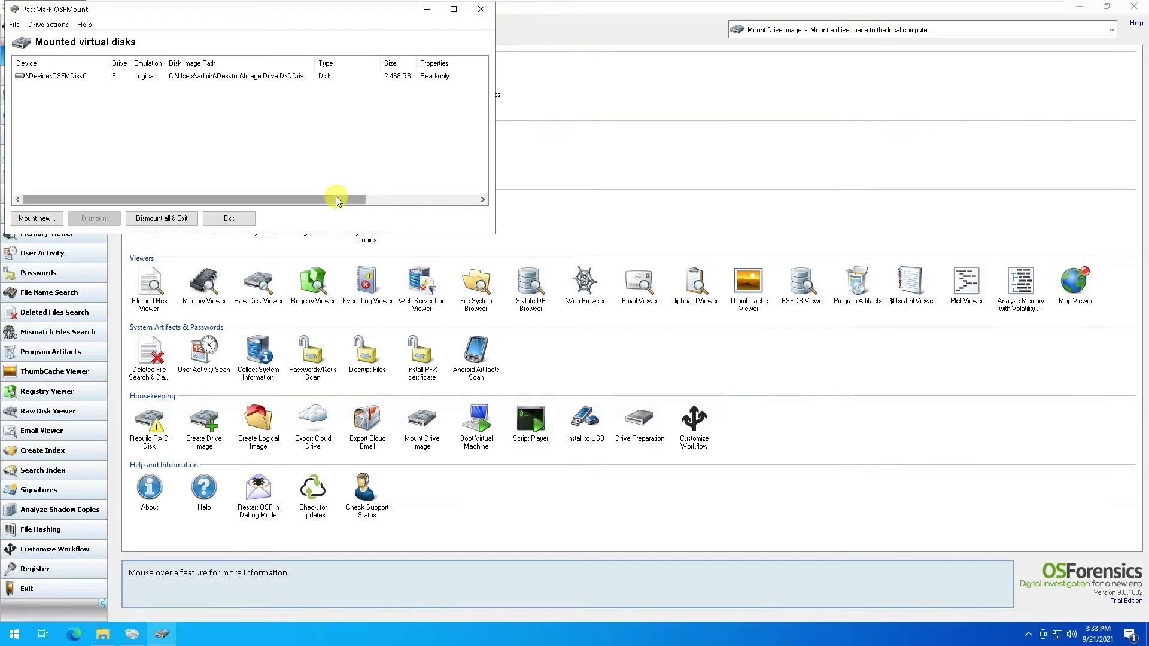
Step: Switch to File Explorer, list the drives under This PC and view the contents of drive D
left_click(100, 636)
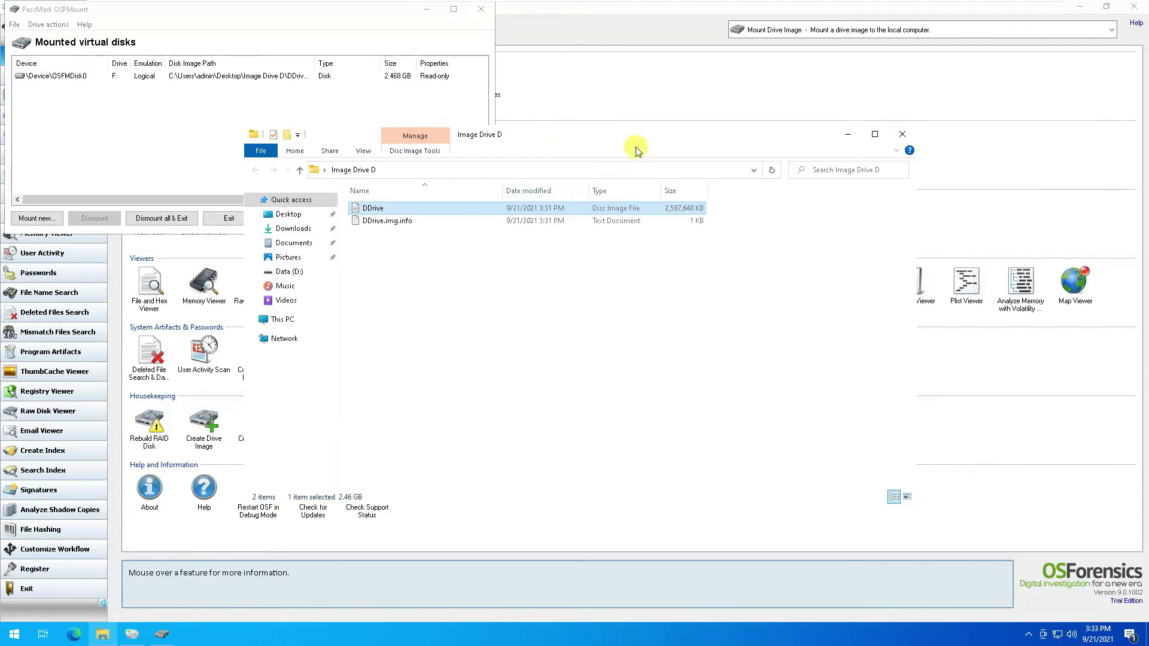
double_click(686, 138)
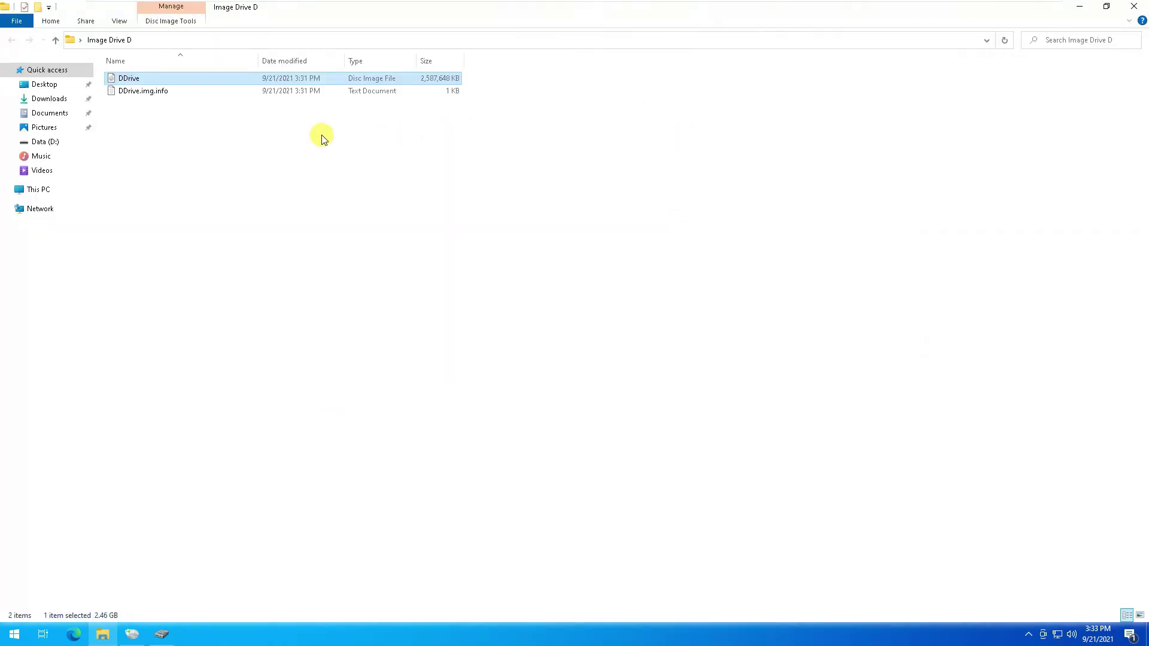
left_click(7, 189)
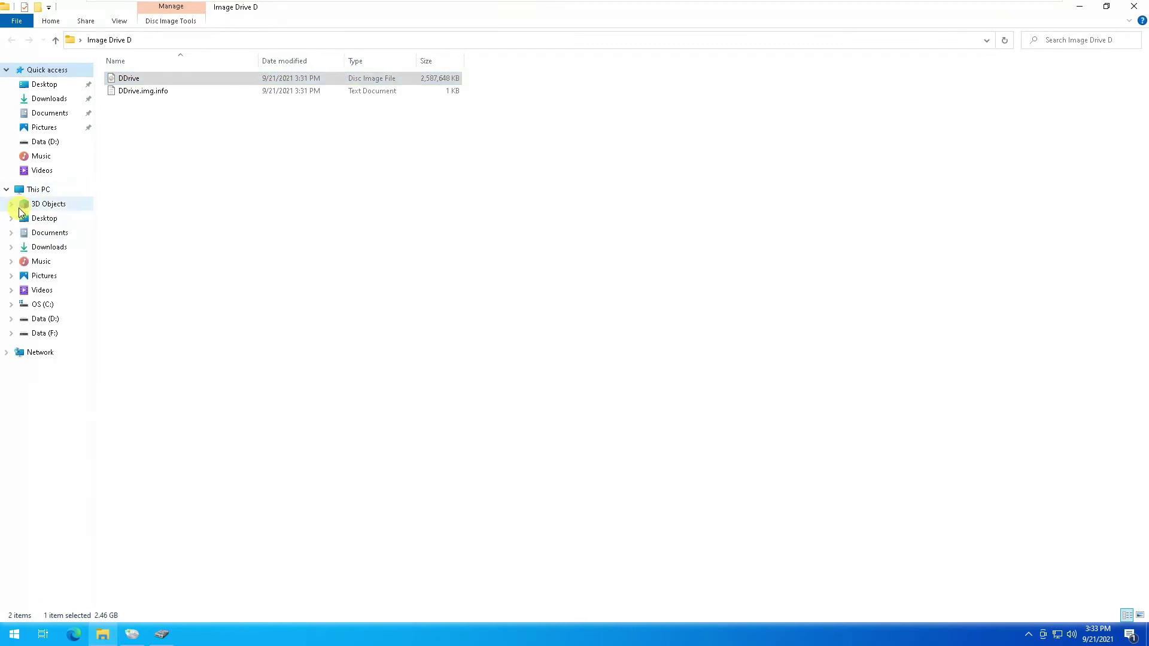
left_click(50, 333)
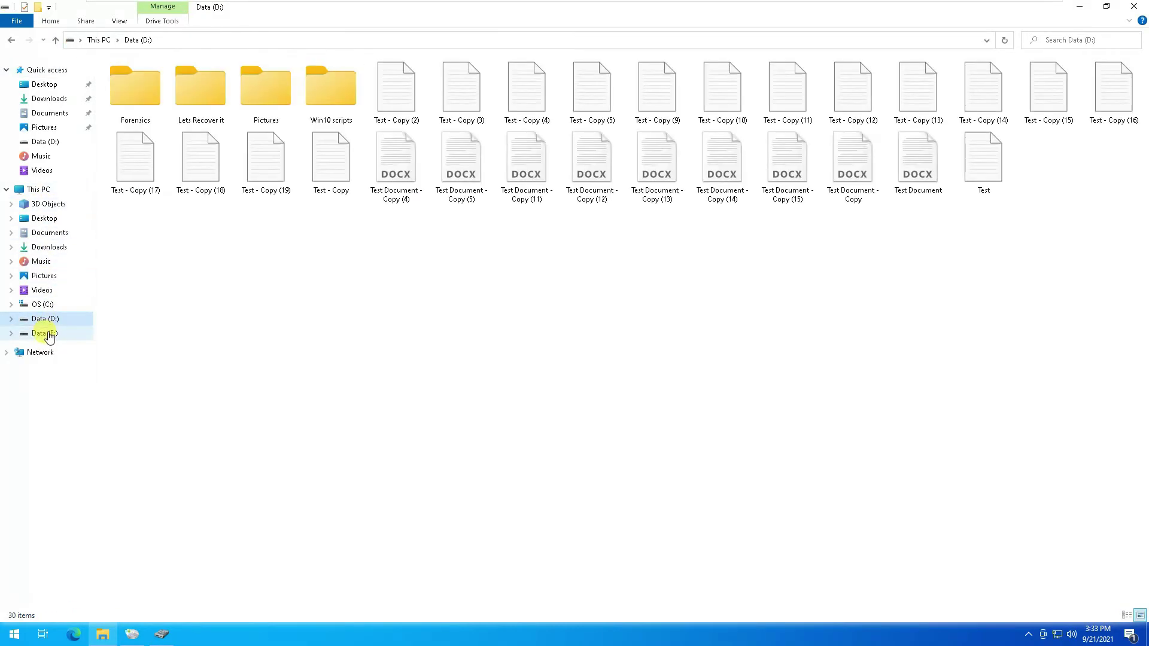
left_click(48, 322)
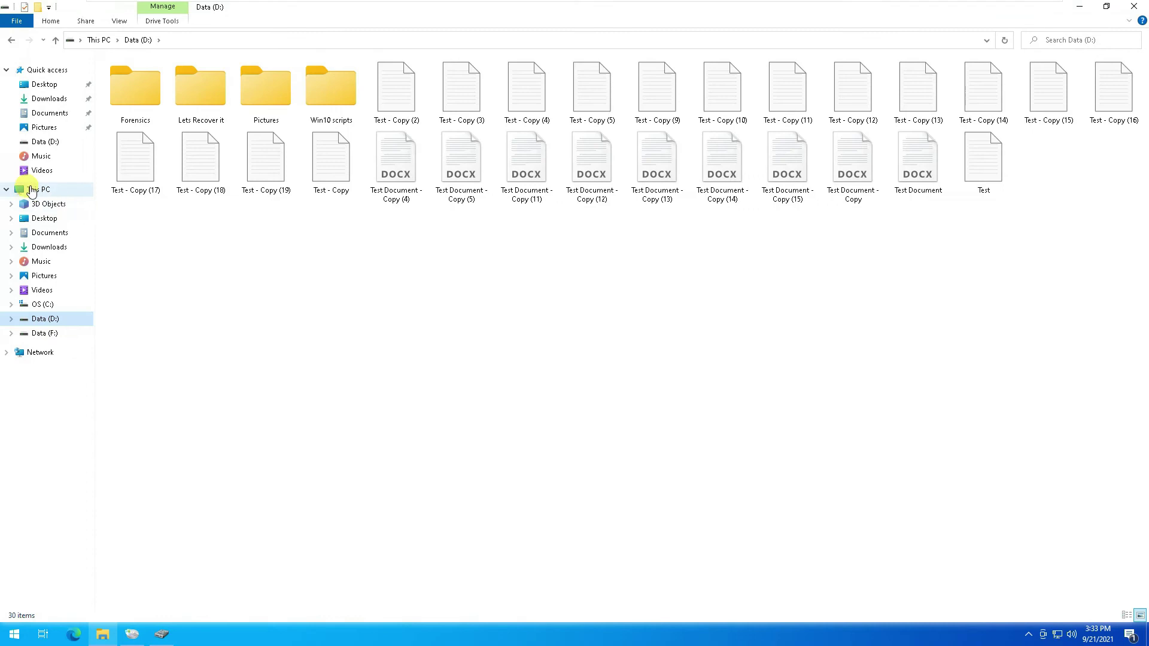
Step: Compare drives D and F in This PC and open the mounted drive F to examine its files
left_click(36, 189)
left_click(369, 168)
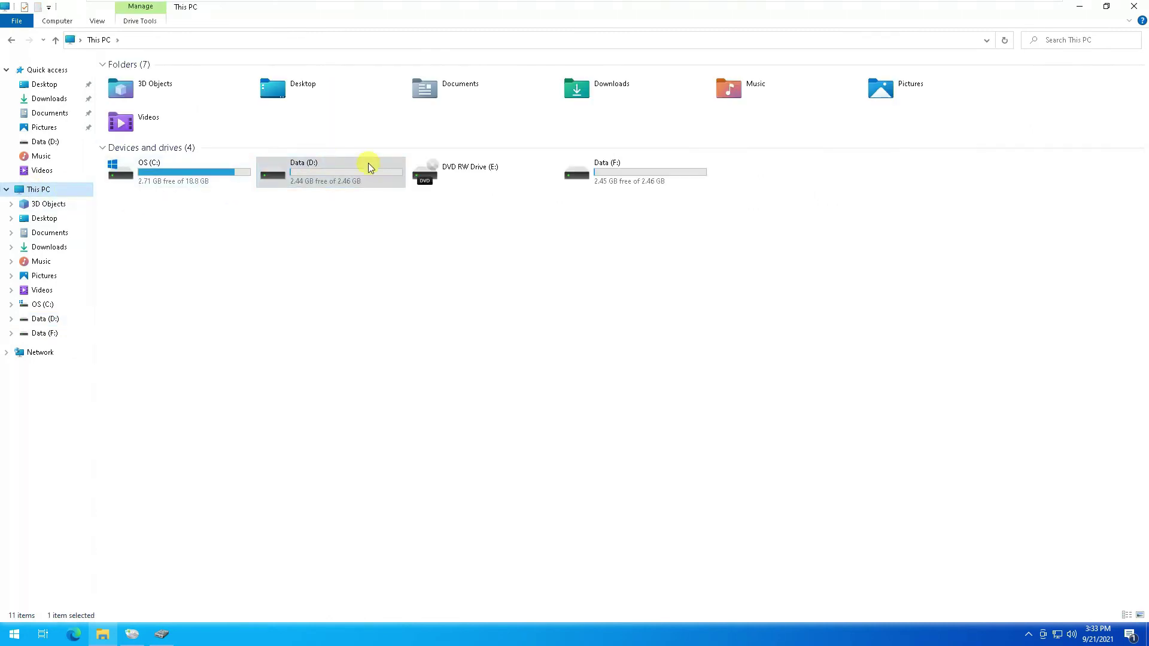
left_click(659, 177)
left_click(310, 183)
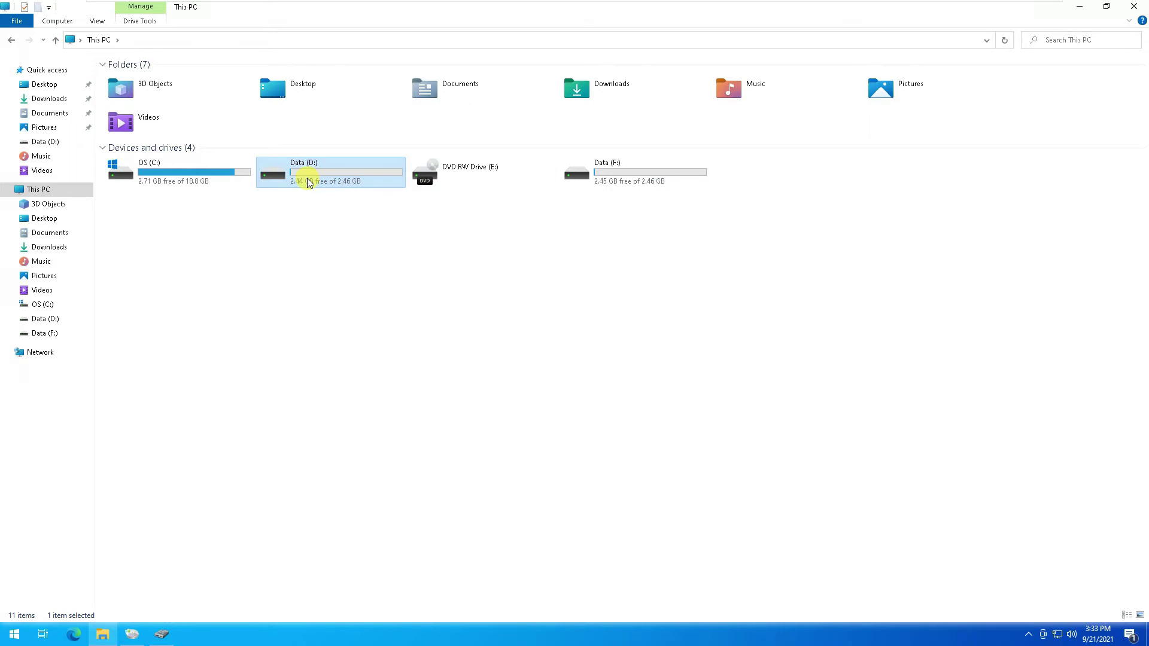
left_click(628, 179)
double_click(628, 177)
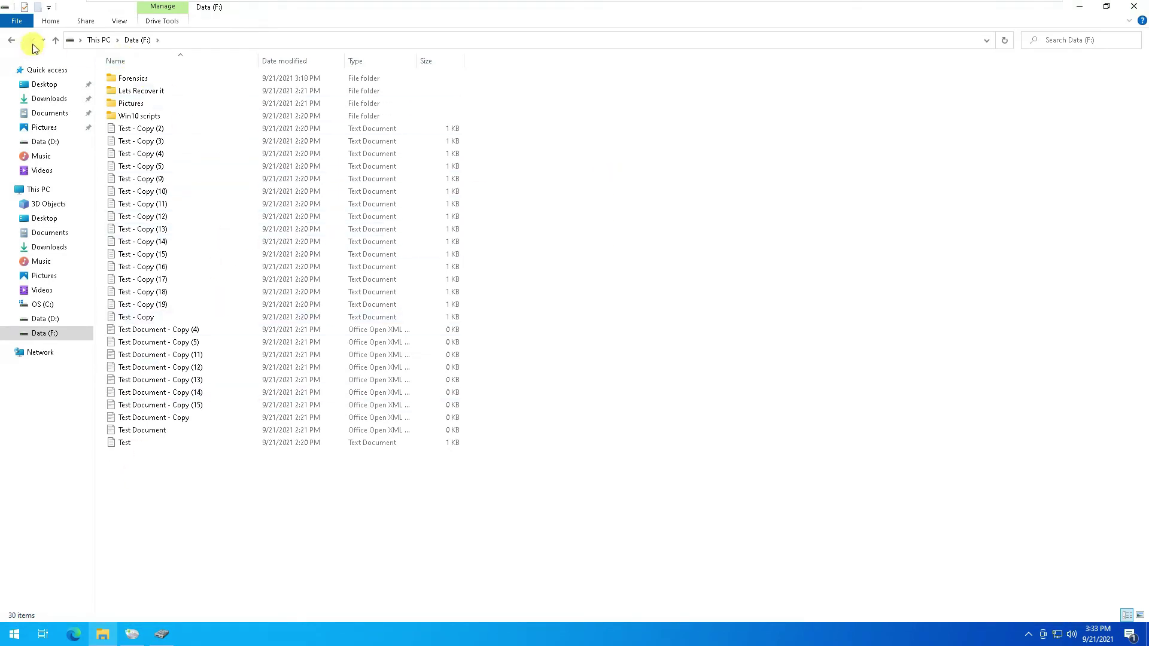
Step: Return to the drive overview, inspect the actions available for mounted drive F, and close File Explorer
left_click(55, 40)
double_click(338, 180)
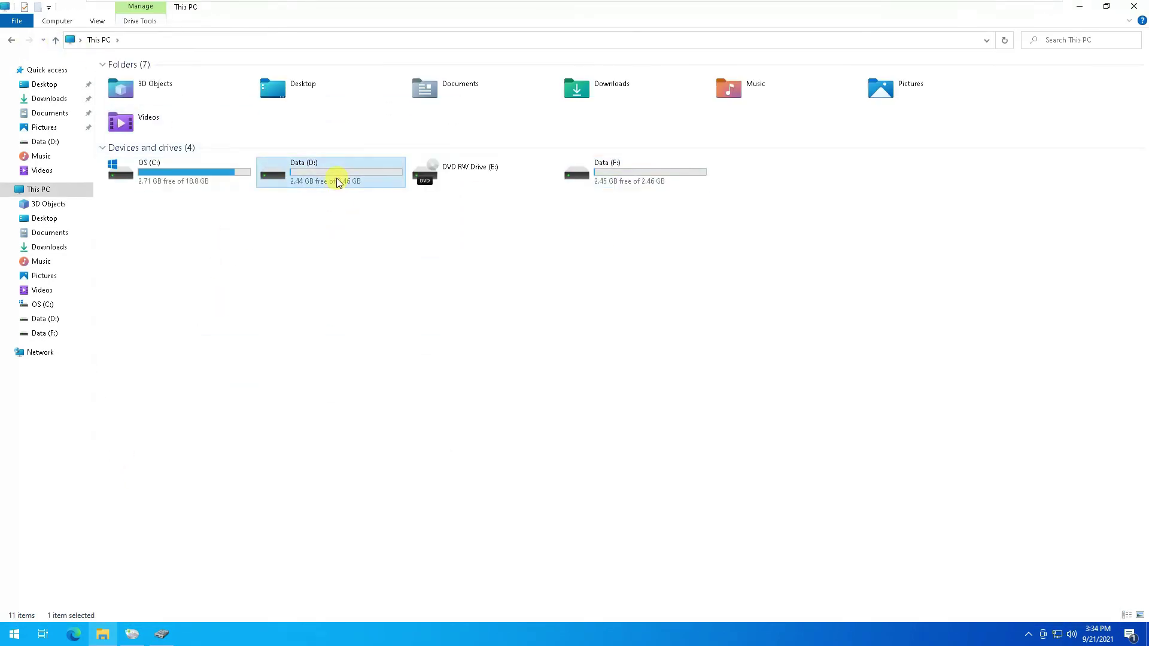
left_click(55, 40)
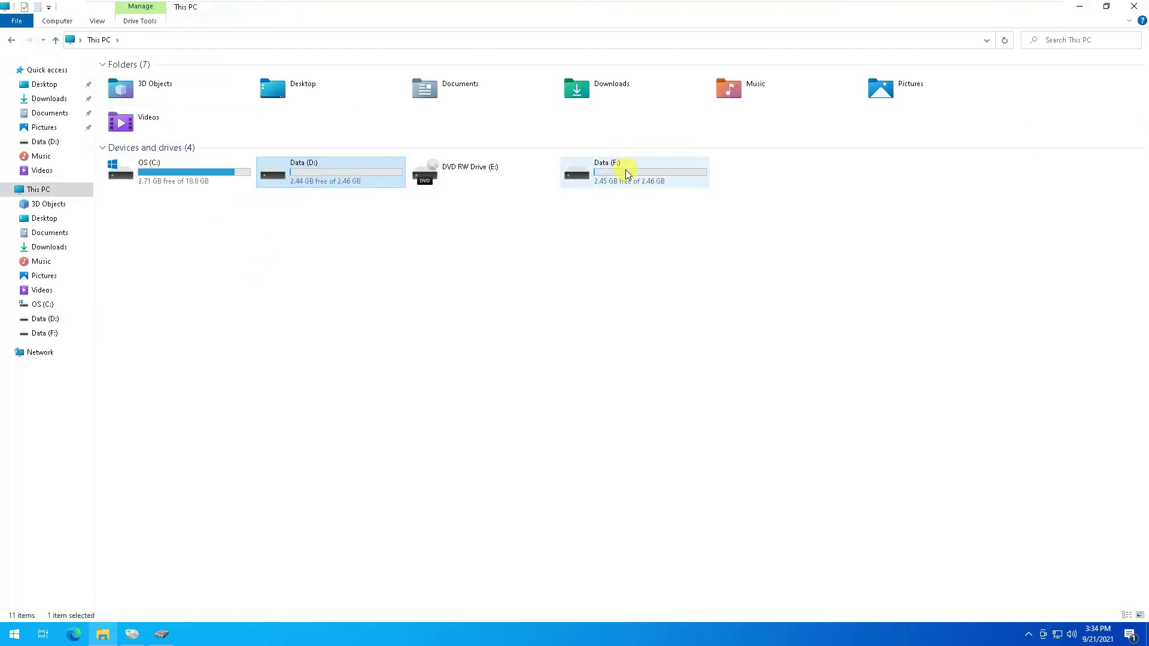
left_click(623, 170)
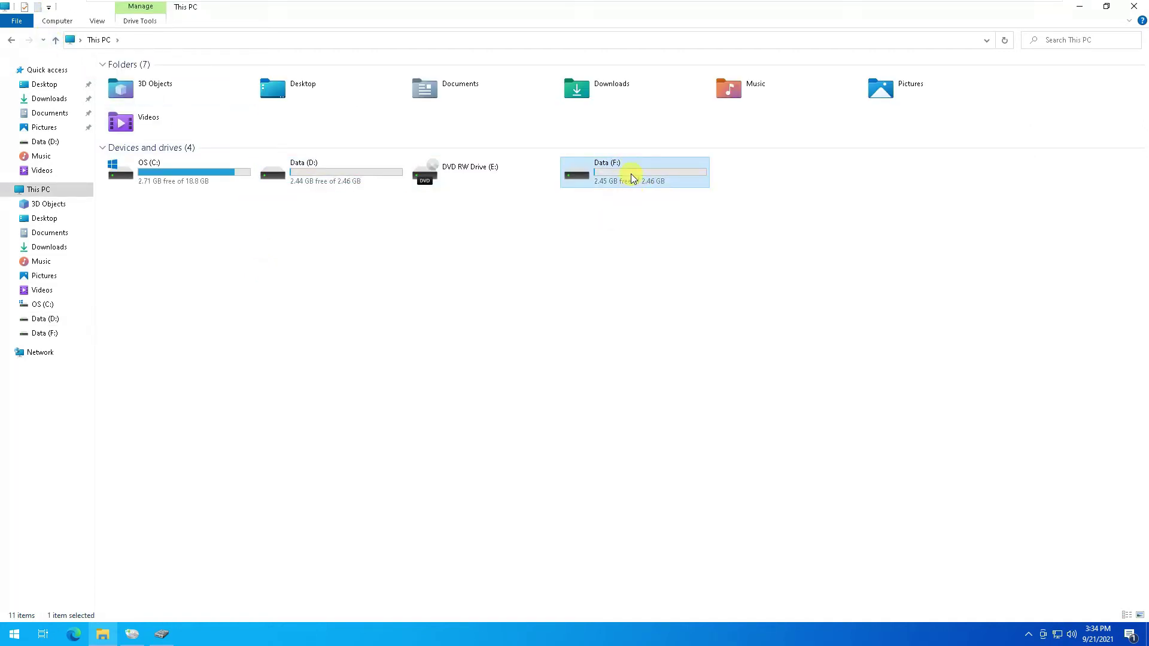
right_click(626, 182)
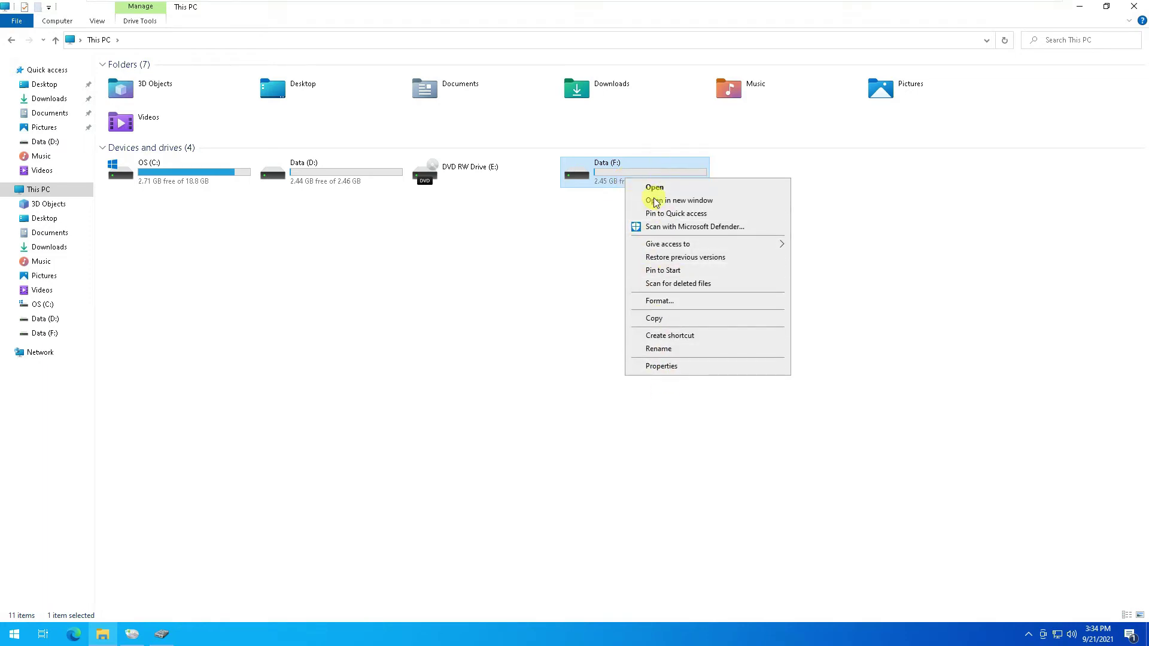
left_click(508, 328)
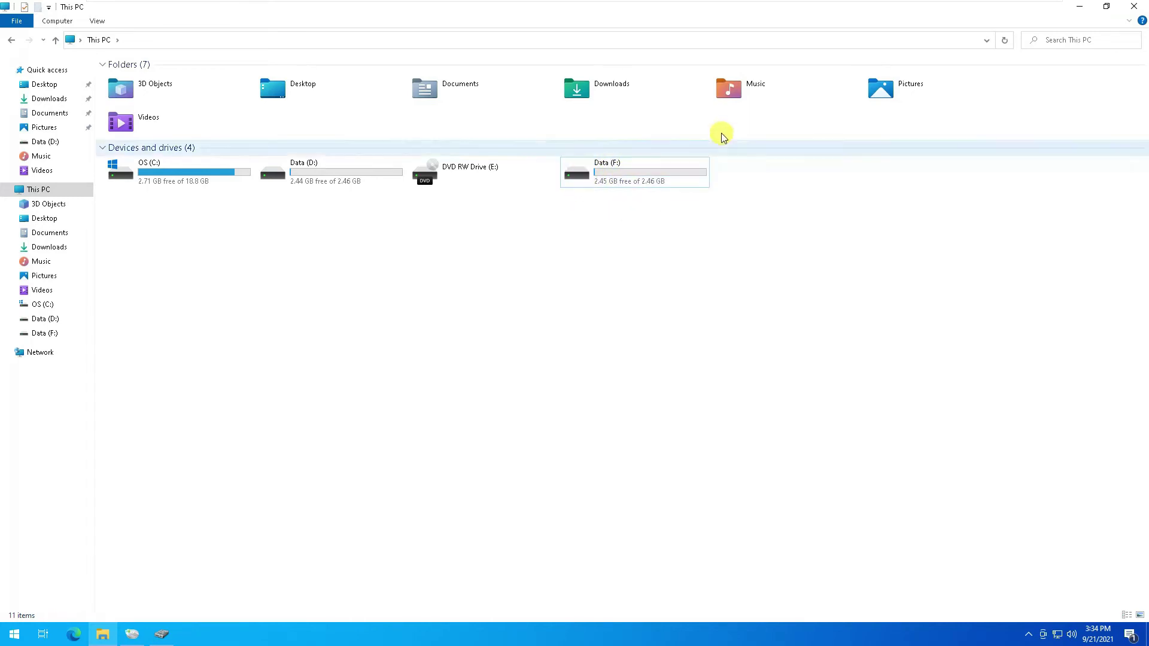
left_click(1134, 6)
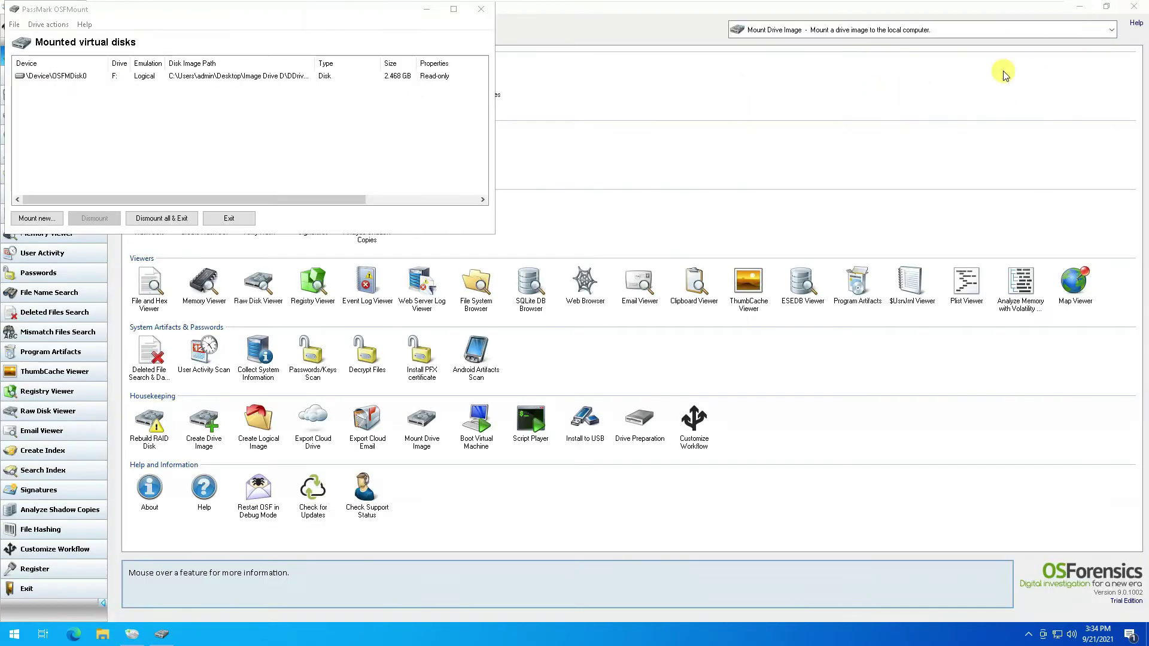
Step: Dismount all mounted virtual disks and exit OSFMount
left_click(73, 77)
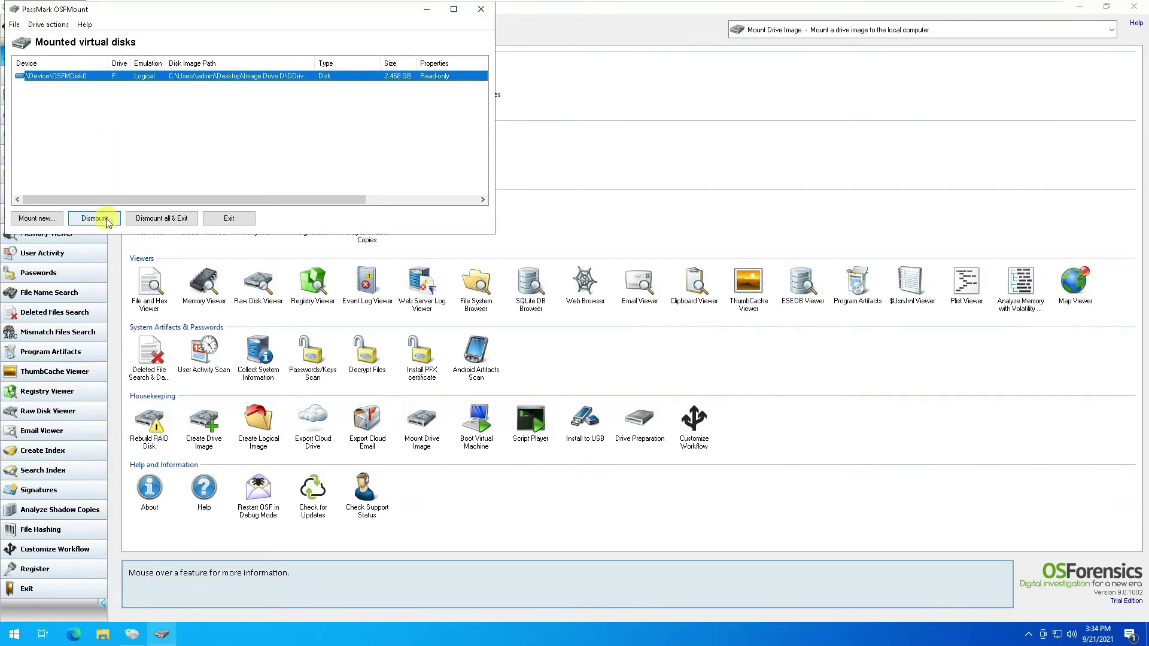
left_click(160, 219)
left_click(615, 366)
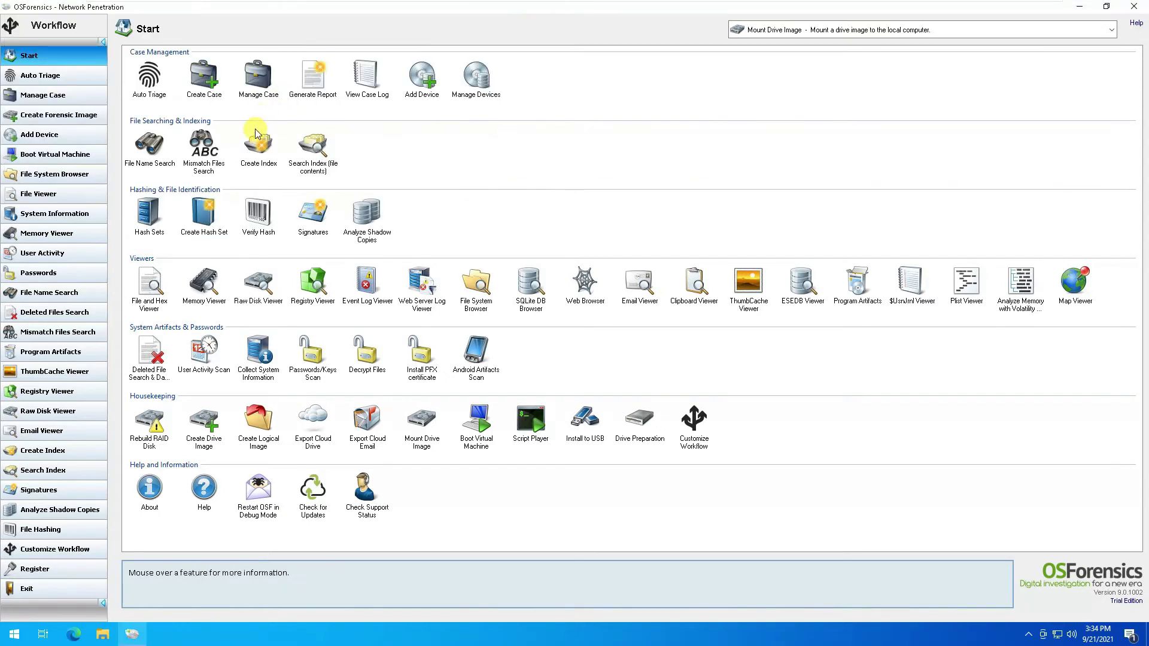
Step: Check in File Explorer's This PC which drives are present after the dismount, and close the window
left_click(101, 633)
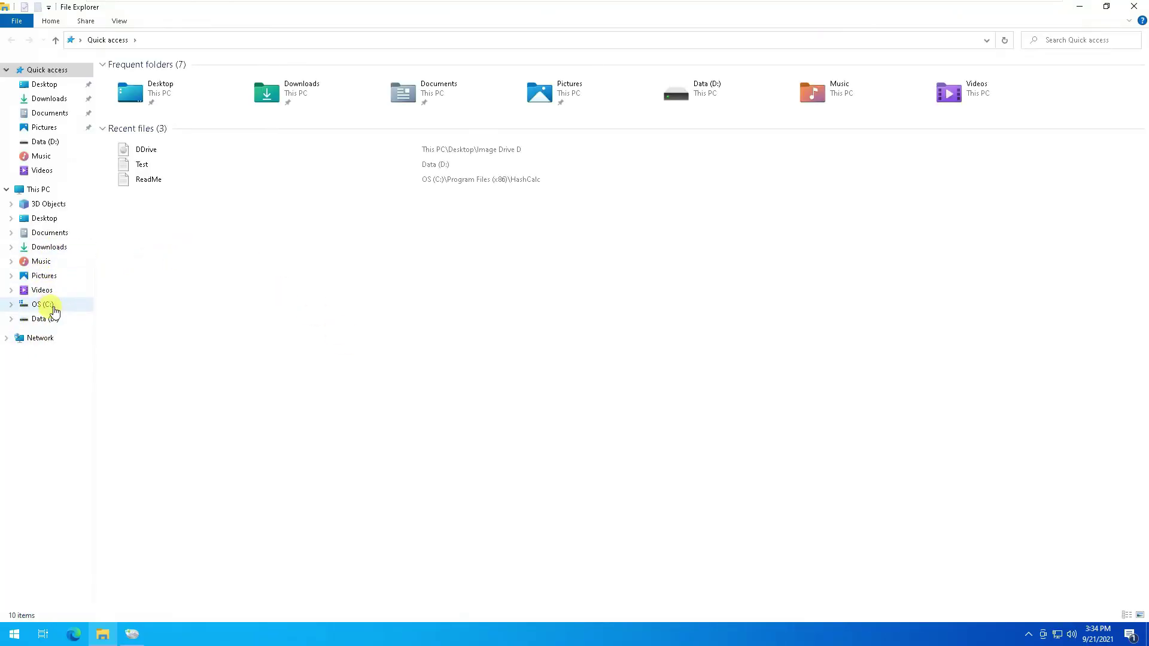
left_click(37, 192)
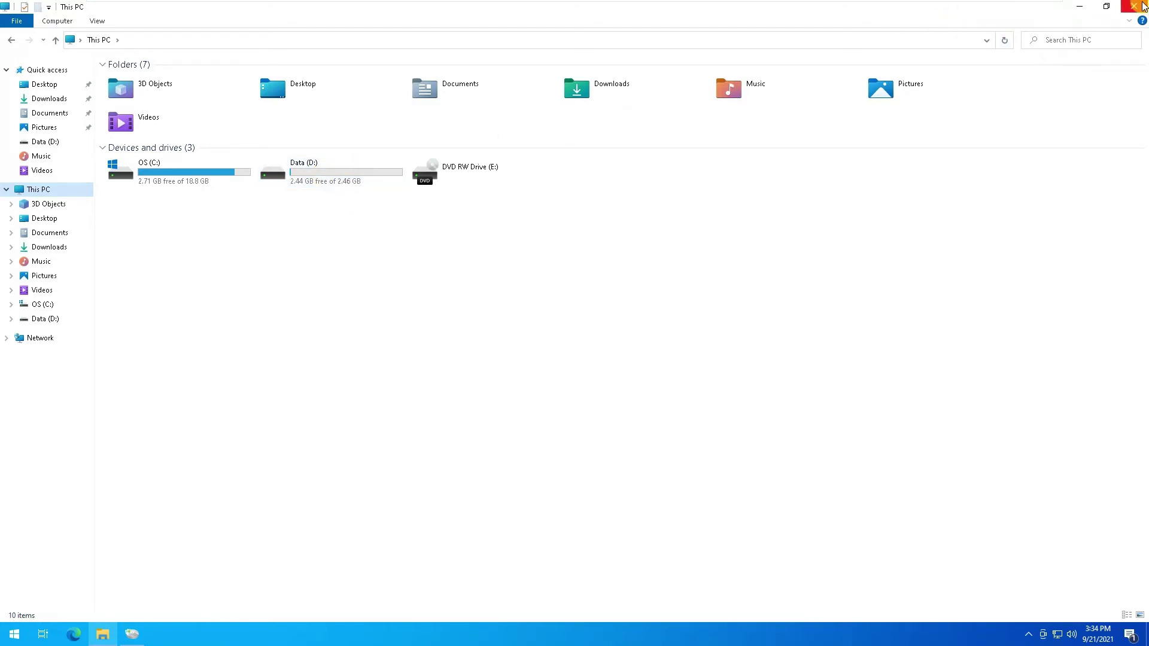
left_click(1143, 6)
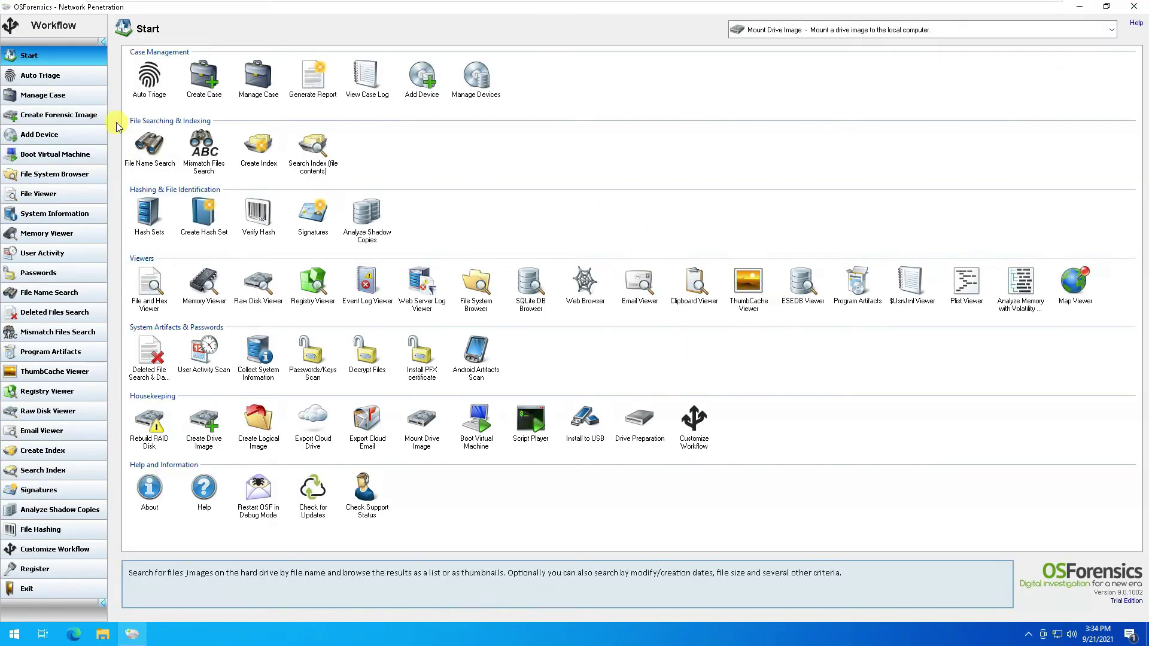
Step: Look over the Add Device options without adding anything, and view the Boot Virtual Machine pages for new, existing and dashboard machines
left_click(53, 137)
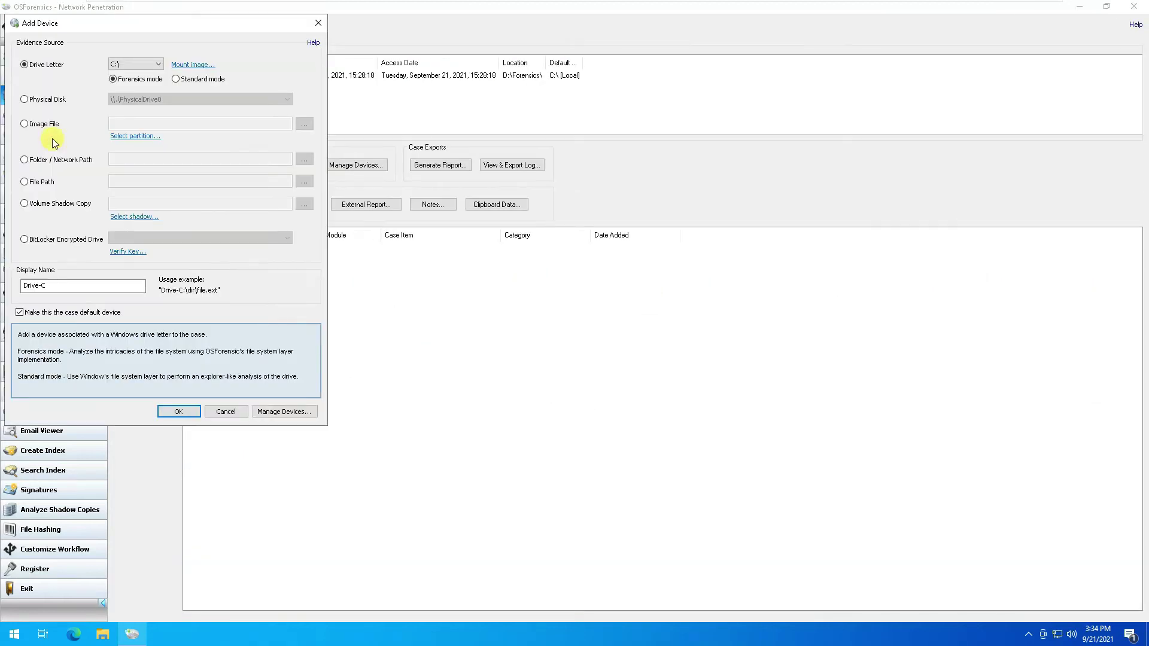
left_click(318, 24)
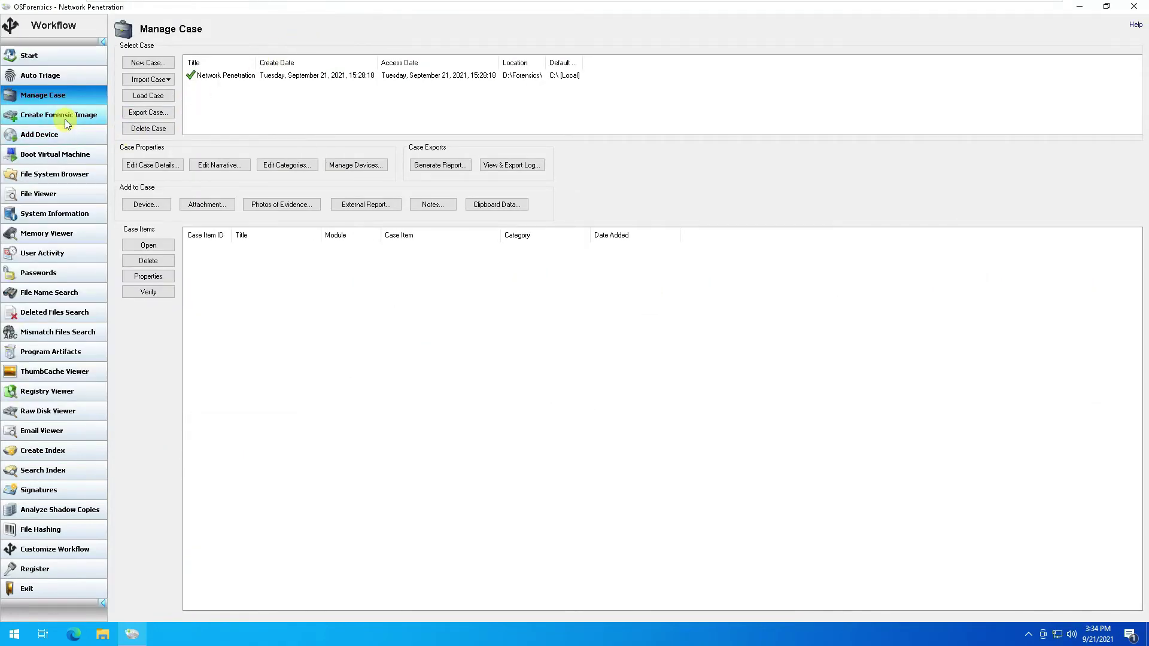
left_click(56, 153)
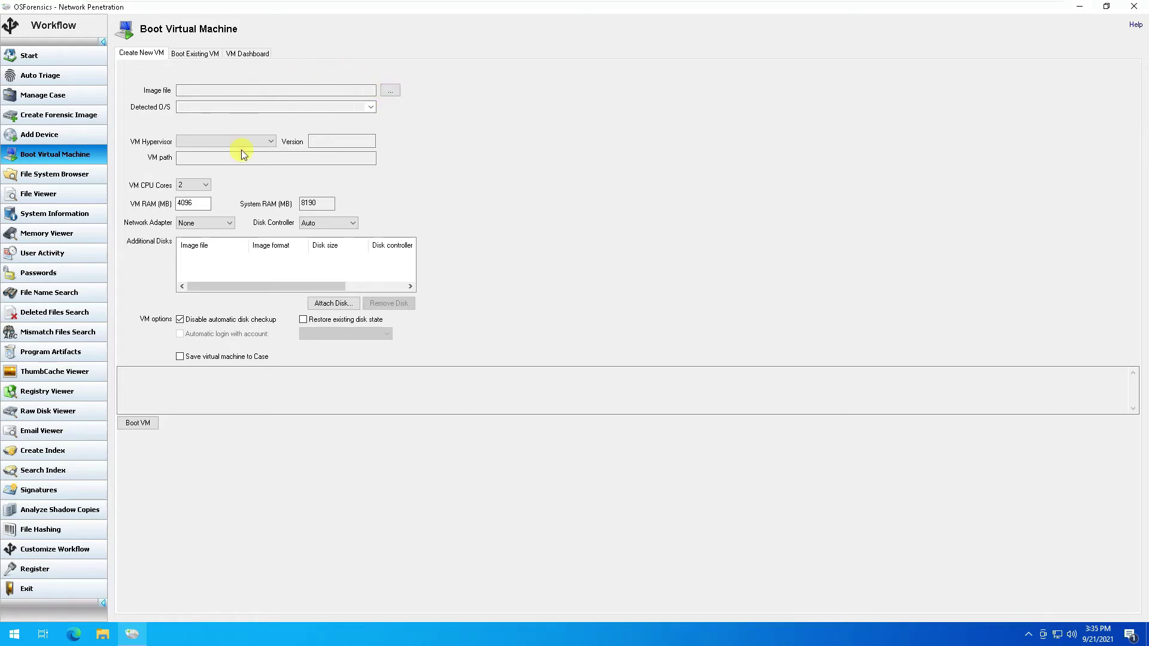
left_click(192, 56)
left_click(239, 55)
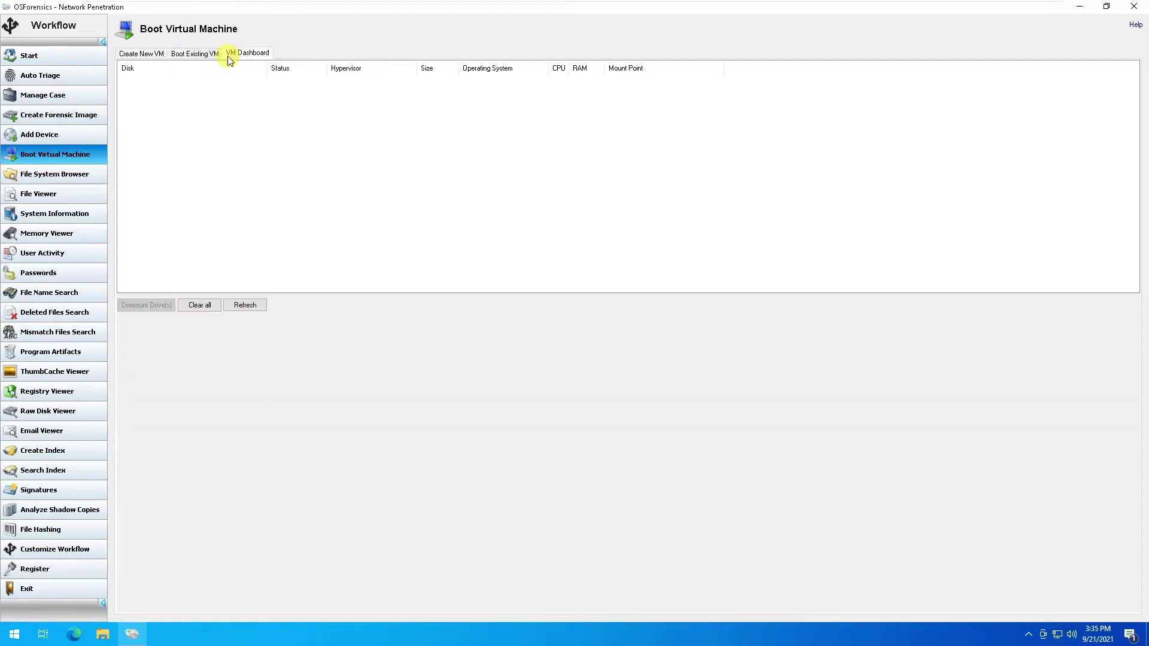
left_click(123, 53)
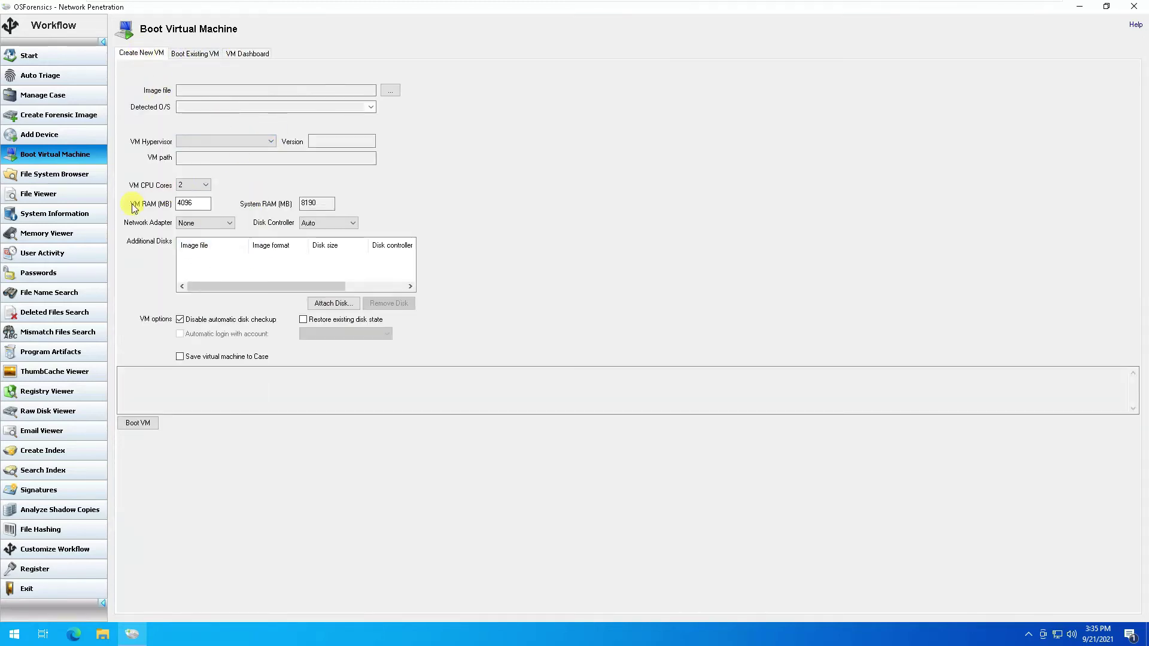
Step: Add drive D to the case as a device and show its Forensics folder in a maximized File System Browser
left_click(53, 175)
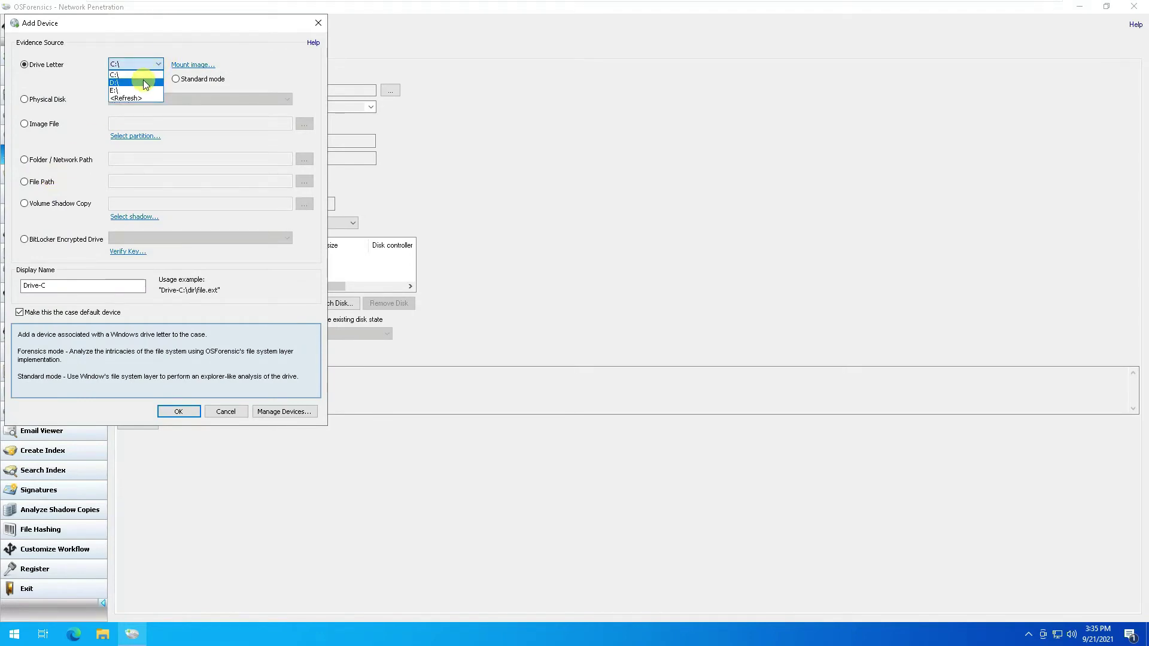
left_click(179, 412)
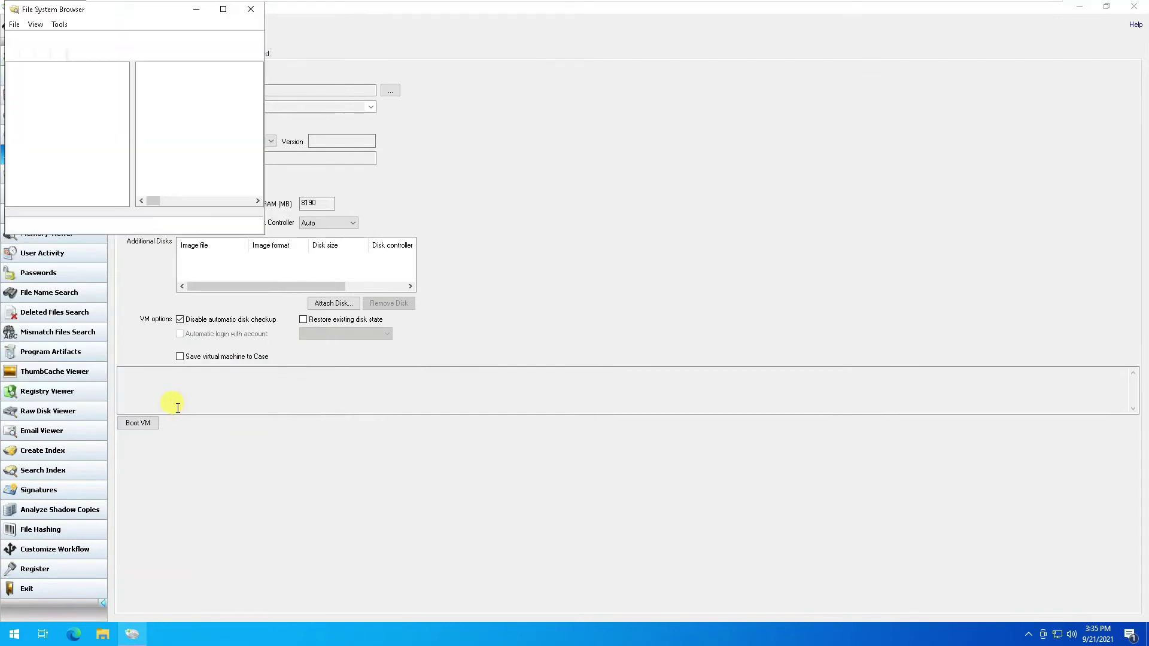
left_click(223, 10)
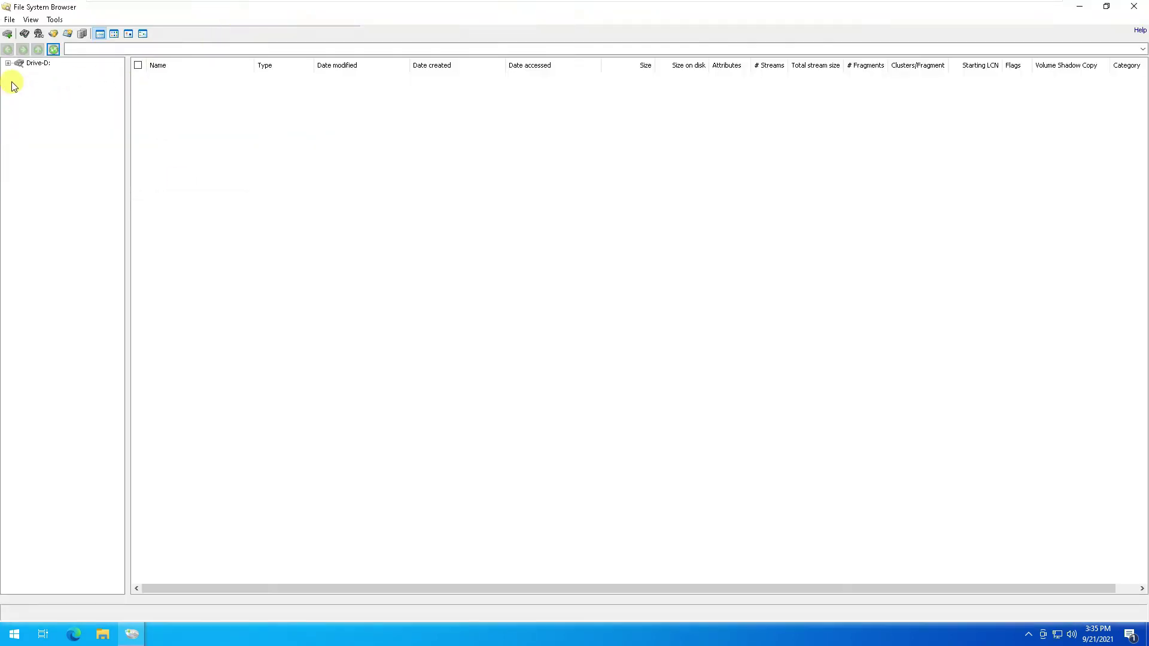
left_click(9, 63)
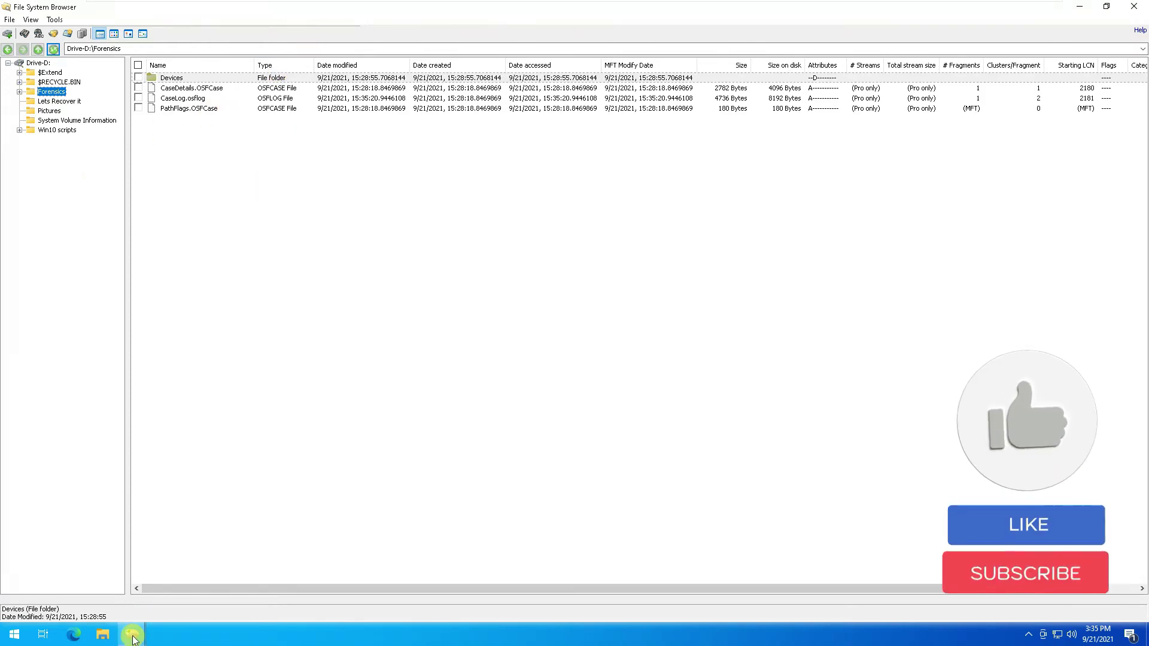
Step: Switch to File Explorer, list the contents of Data (D:) with file details, and minimize the window
left_click(104, 634)
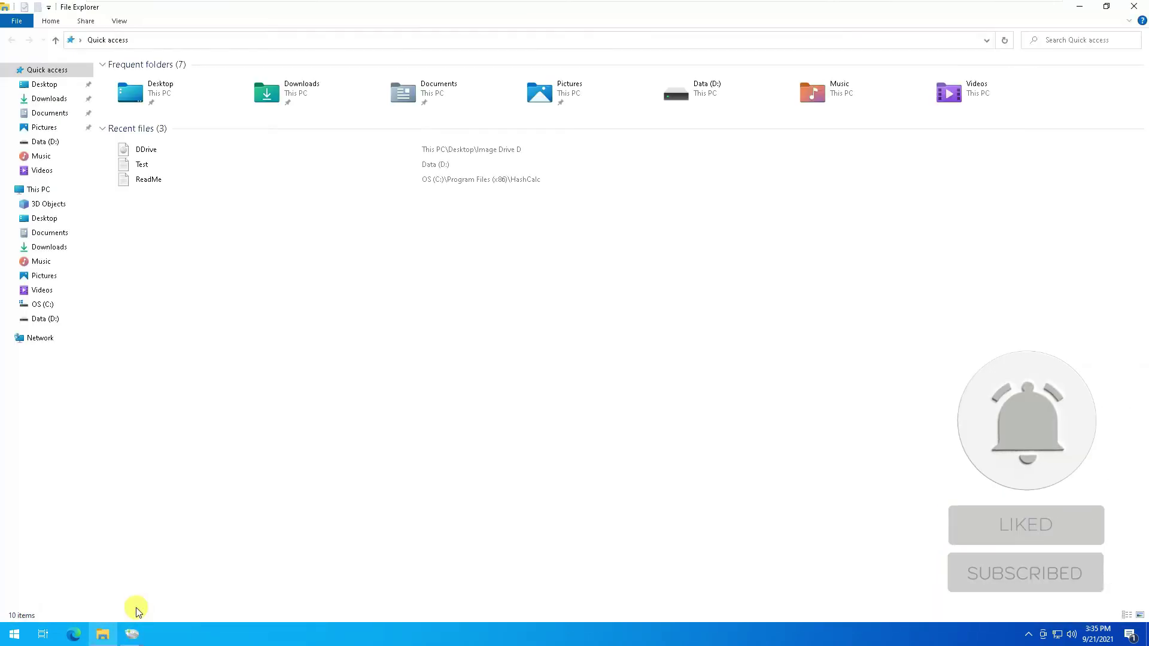
left_click(42, 319)
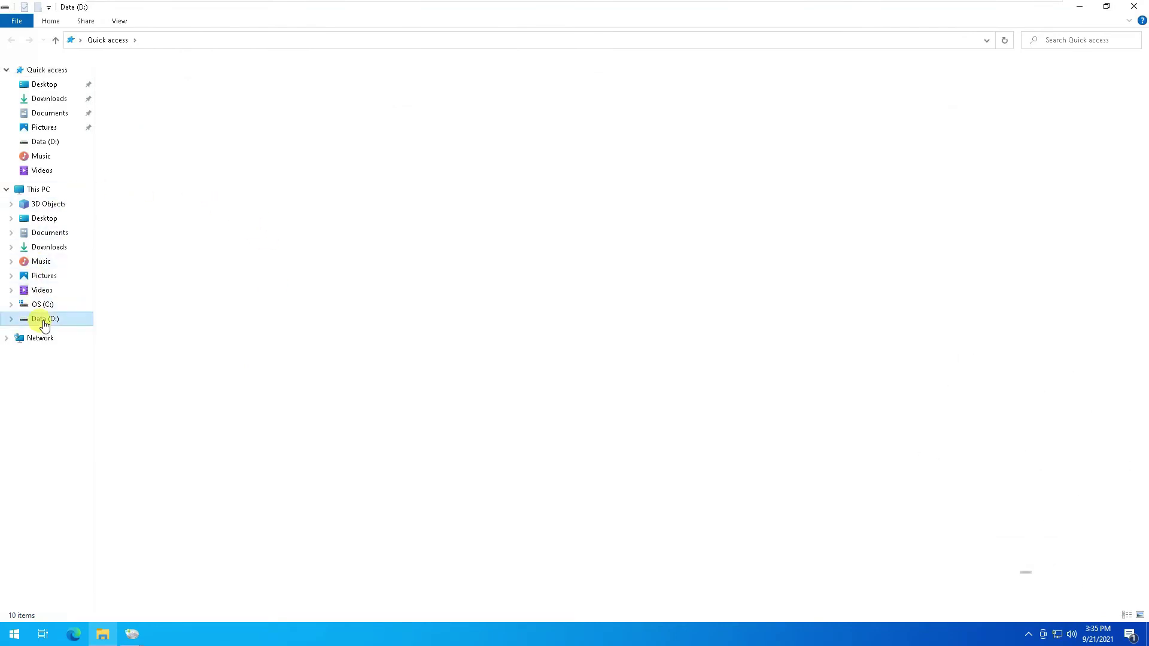
left_click(124, 23)
left_click(252, 50)
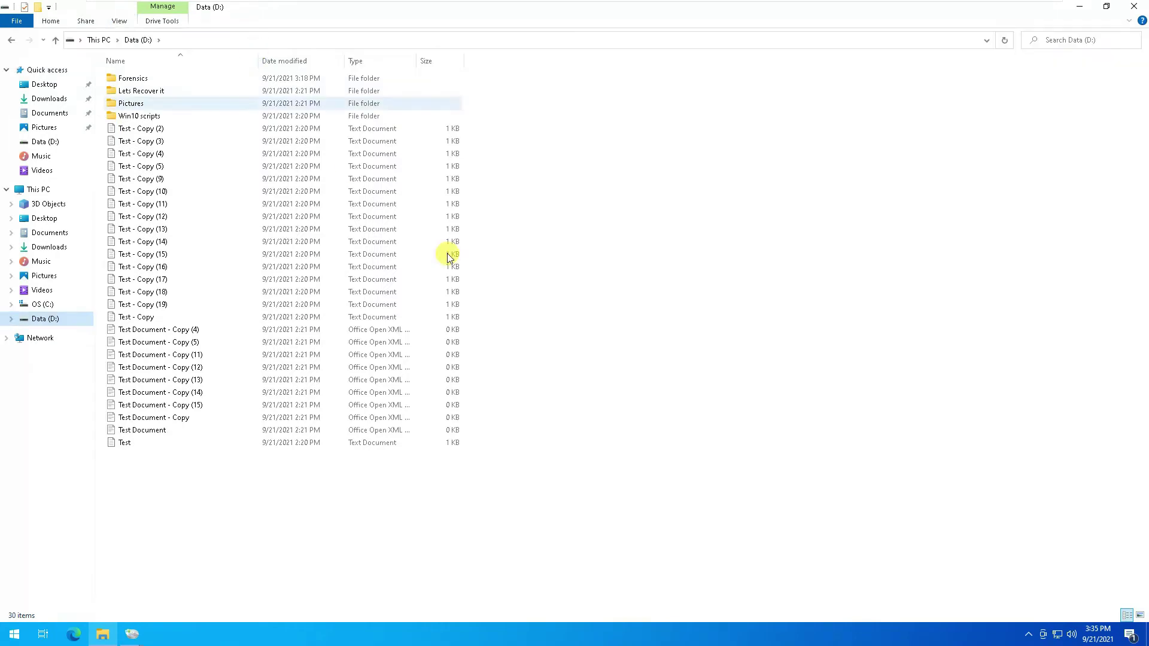
left_click(1082, 7)
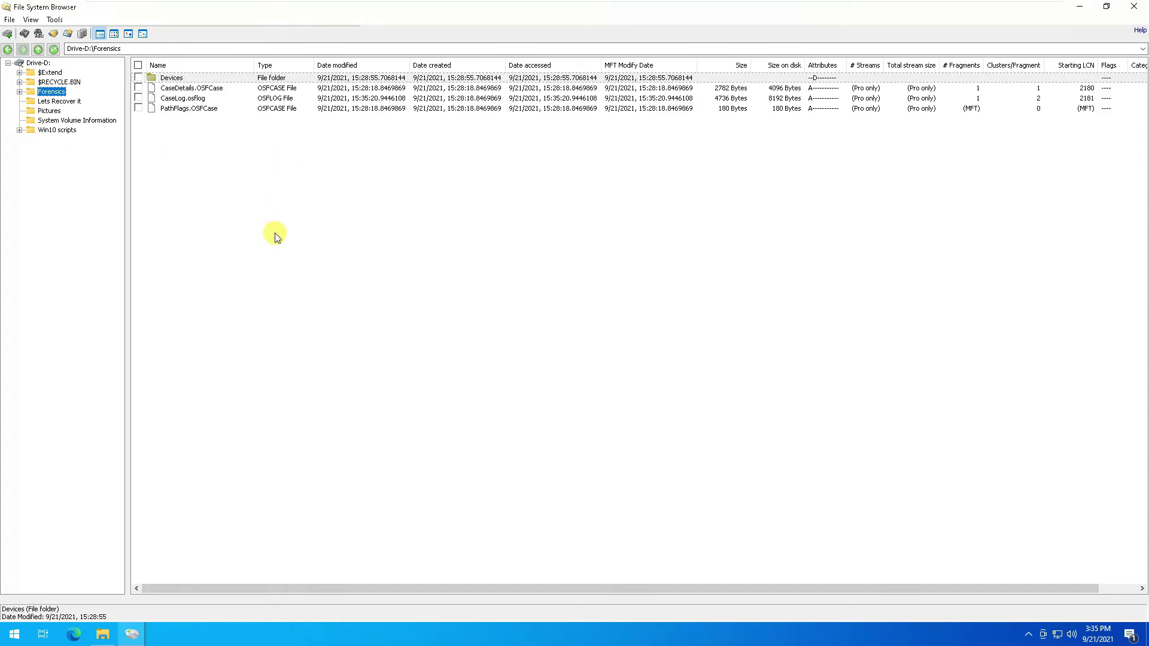
Step: Compare drive D in a reduced File Explorer window with the Forensics folder listing in the File System Browser
left_click(128, 633)
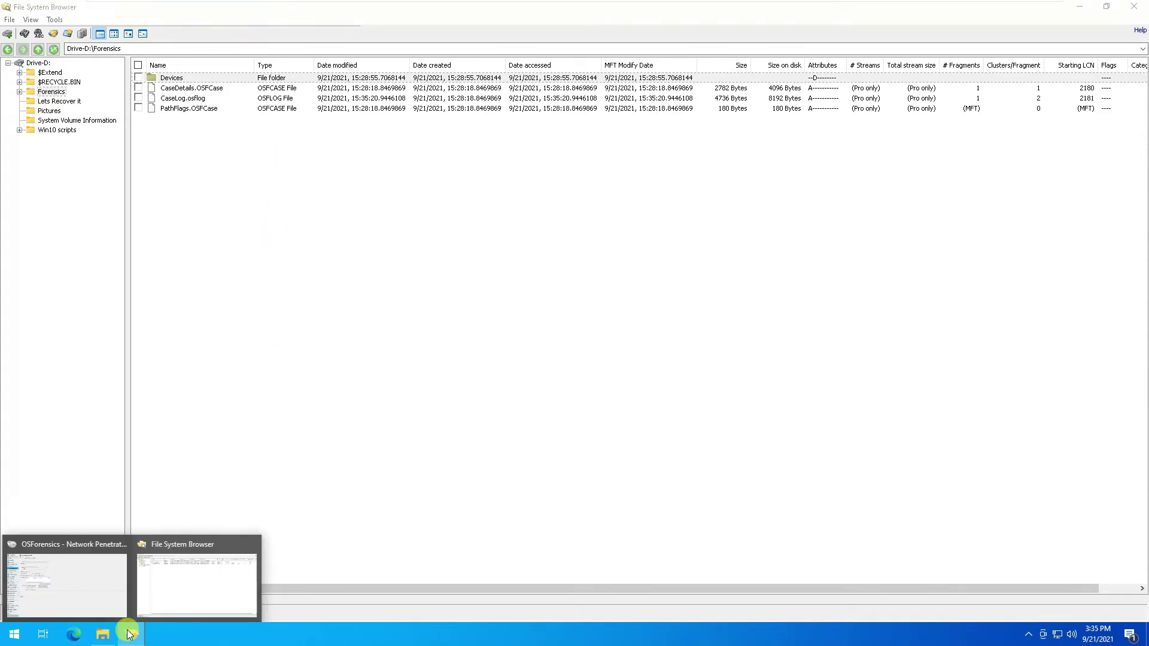
left_click(184, 597)
mouse_move(136, 639)
left_click(85, 592)
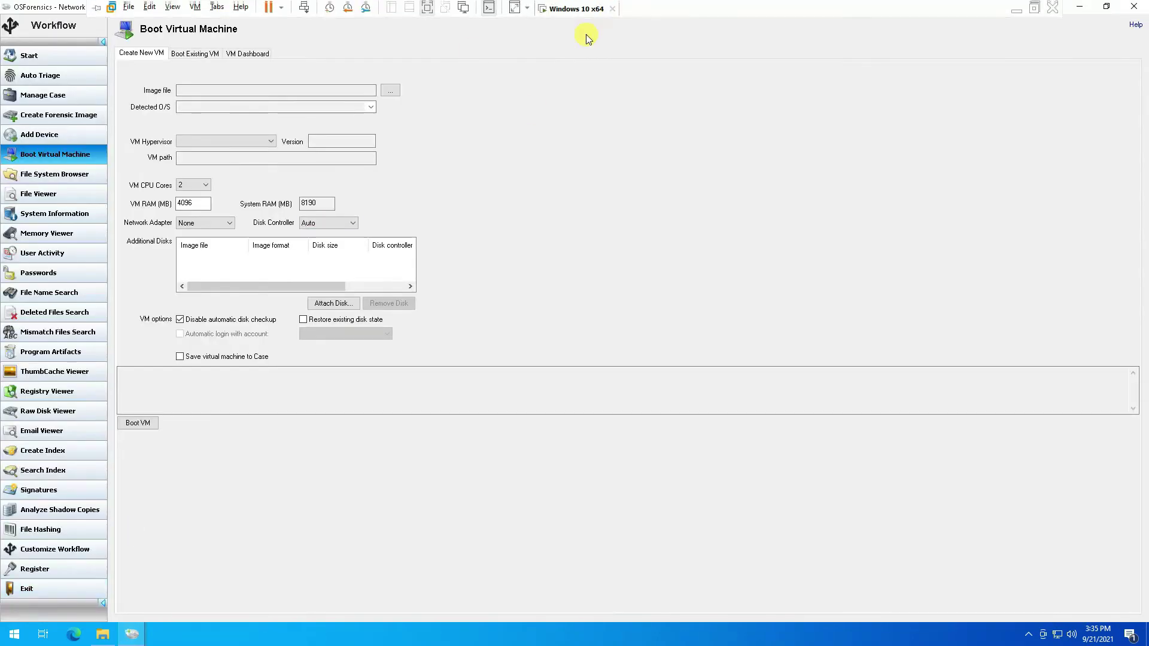
left_click(132, 636)
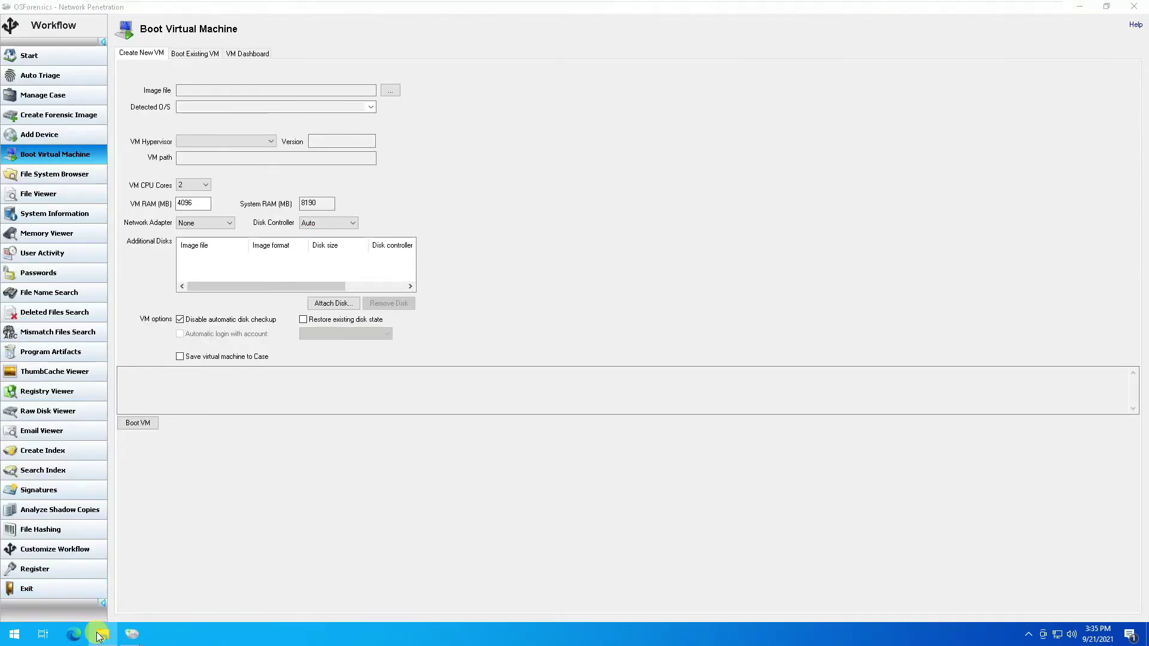
left_click(102, 635)
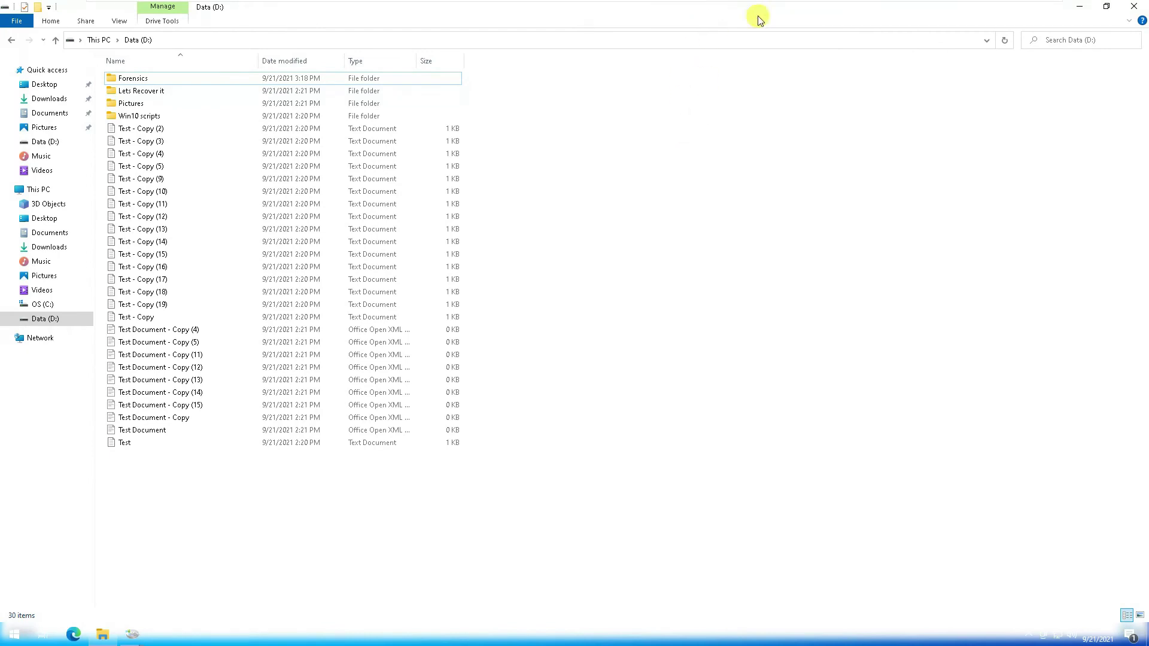
left_click(1106, 7)
left_click_drag(685, 159, 726, 281)
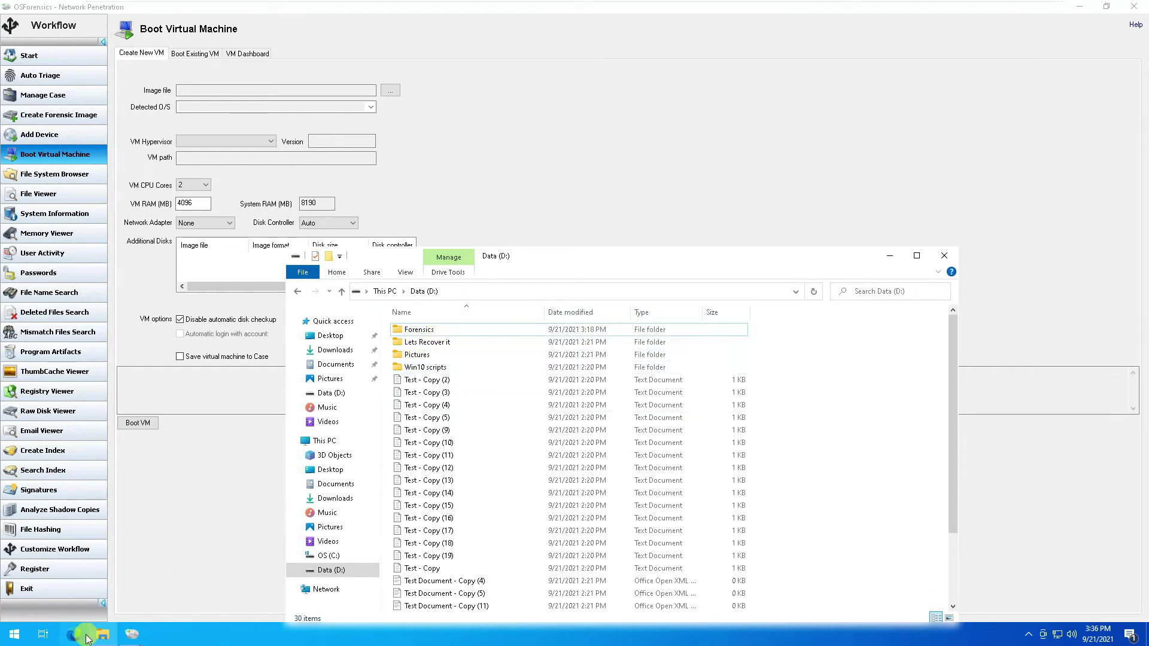
left_click(133, 638)
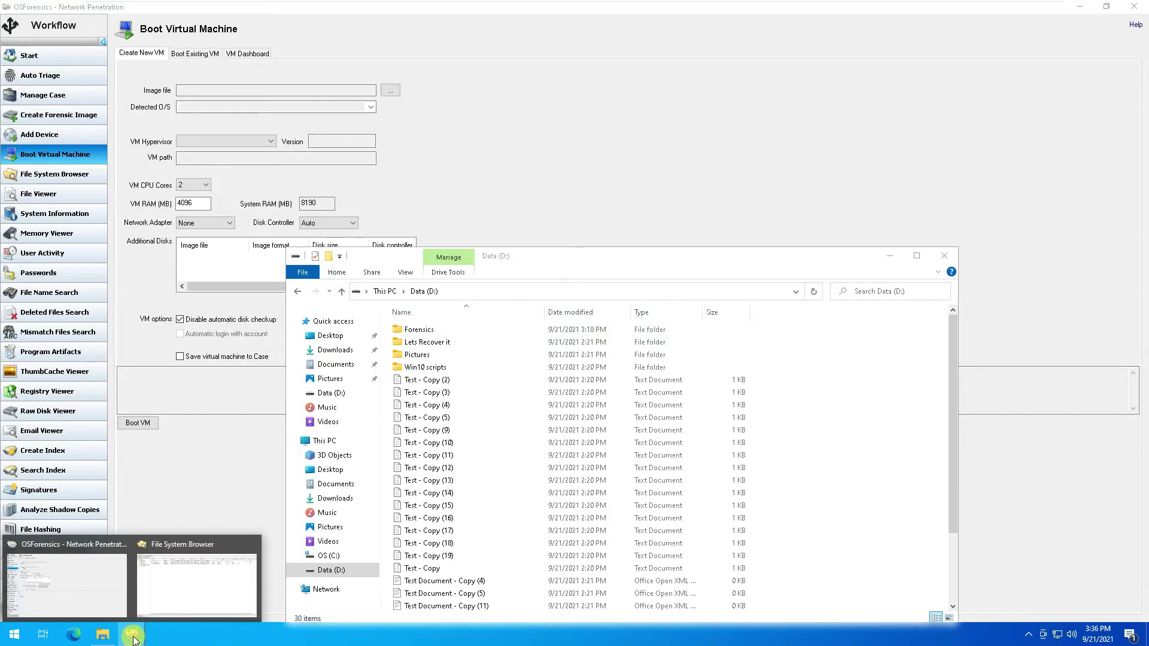
left_click(174, 588)
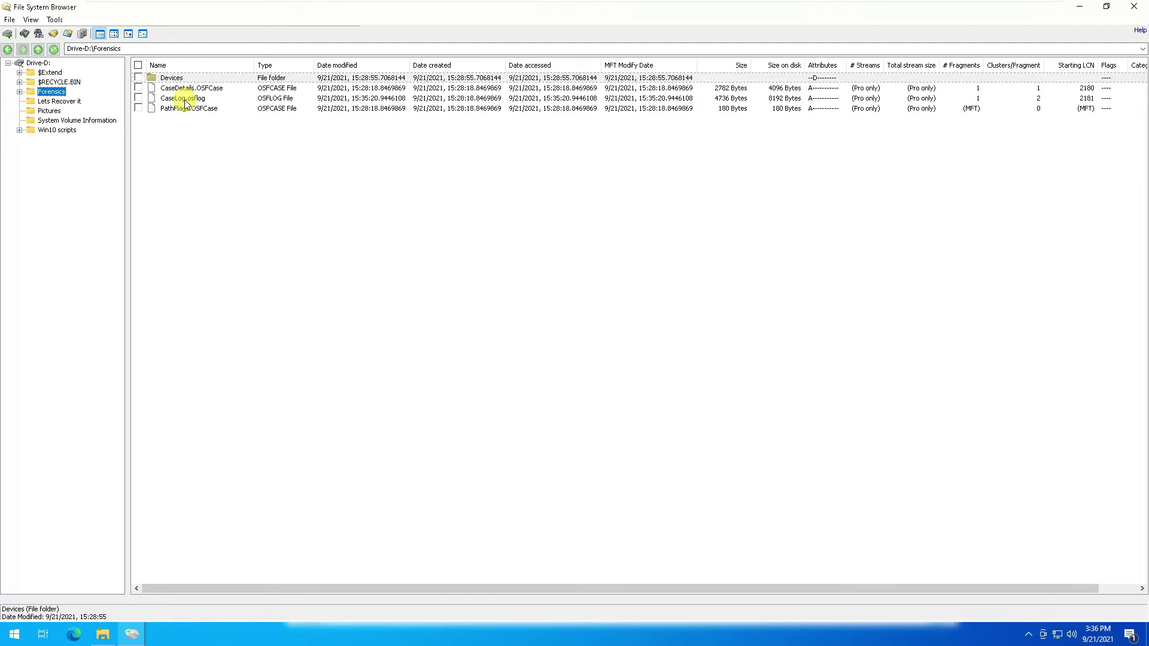
Step: Preview the Forensics folder in the other layouts, return to the file details layout, and close both file browsing windows
left_click_drag(575, 589, 510, 572)
left_click(114, 34)
left_click(128, 34)
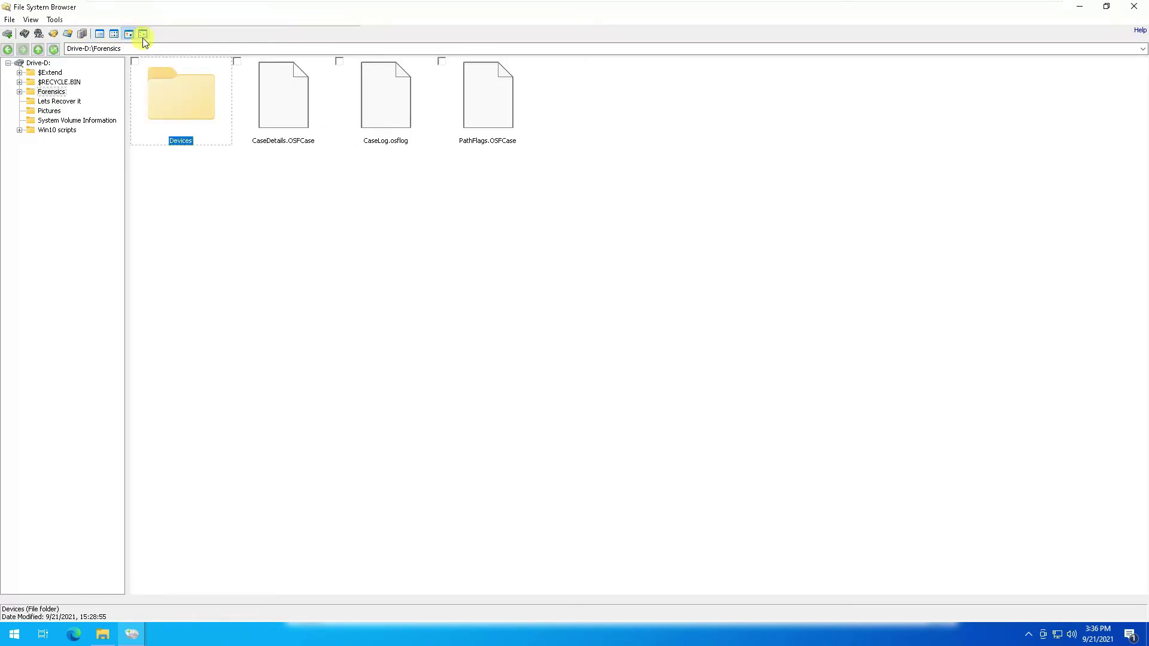
left_click(145, 38)
left_click(100, 35)
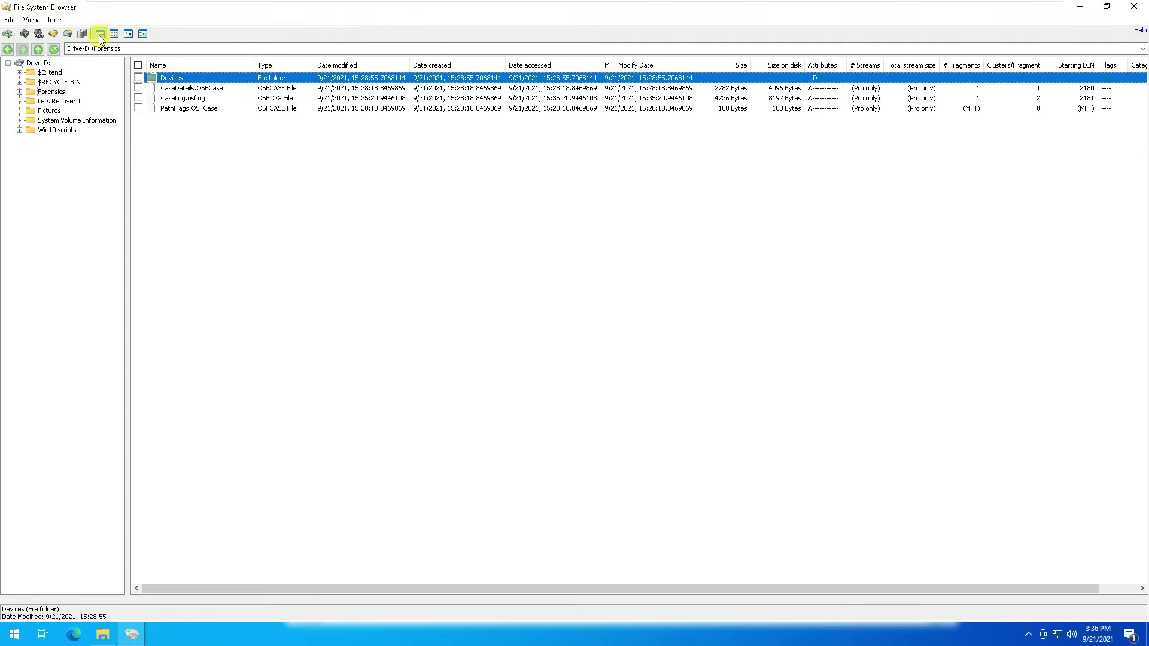
left_click(1131, 8)
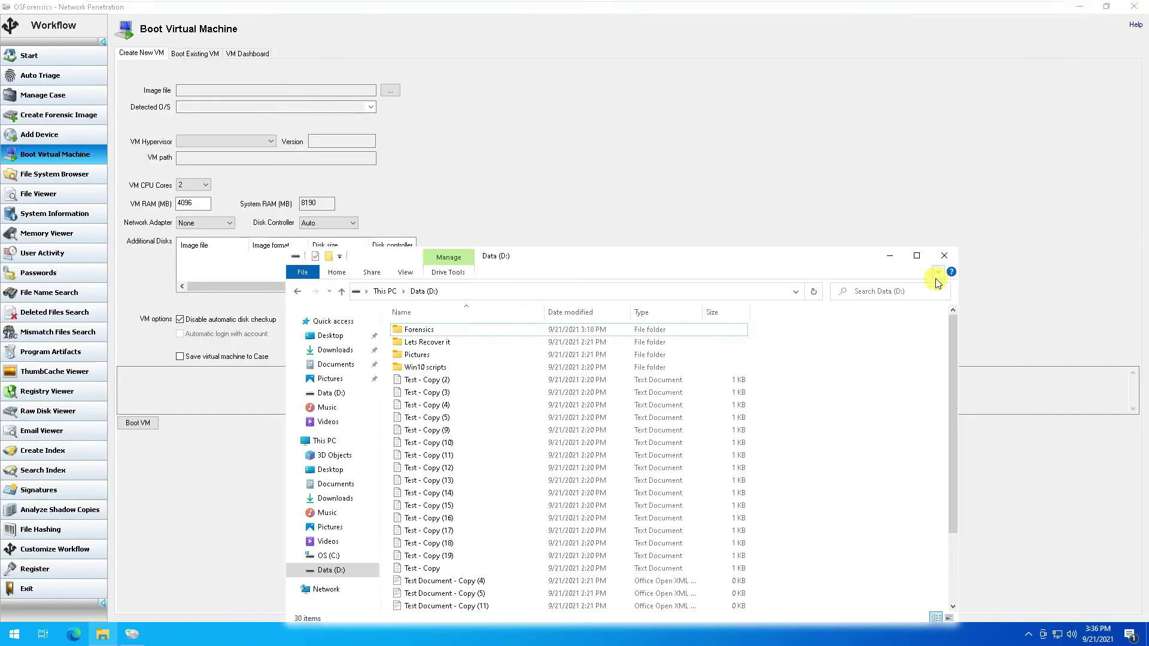
left_click(944, 257)
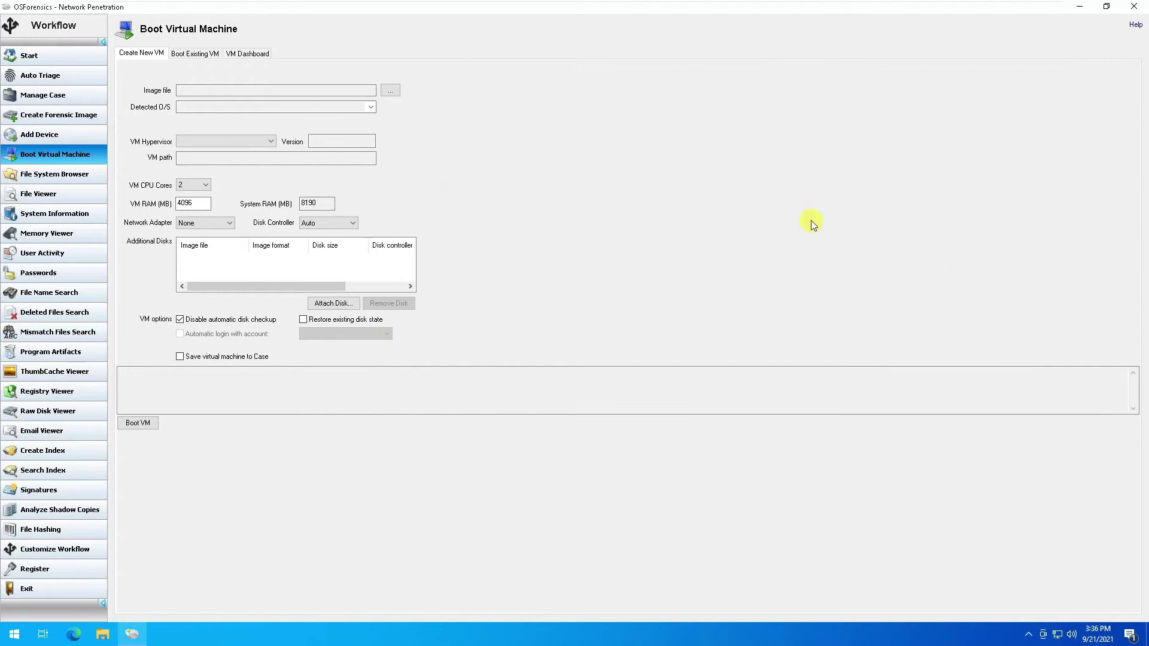
Step: Examine the timestamps and attributes of the Test text and Word files on Drive-D in the File Viewer's file selection, and close it
left_click(58, 194)
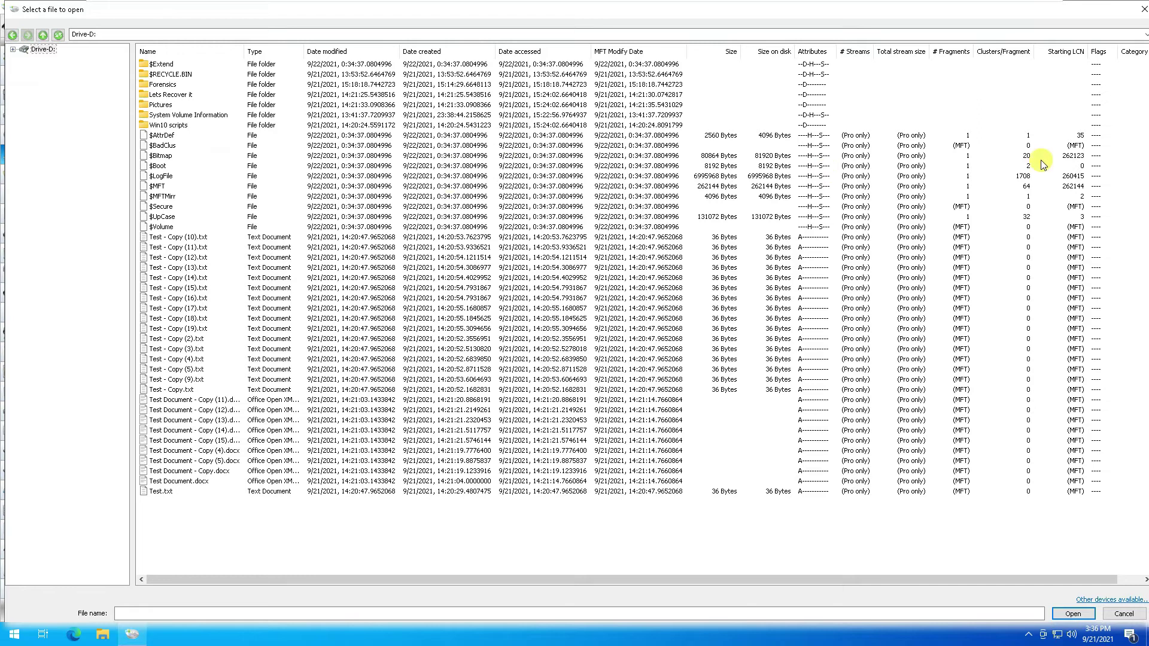
left_click_drag(799, 578, 885, 567)
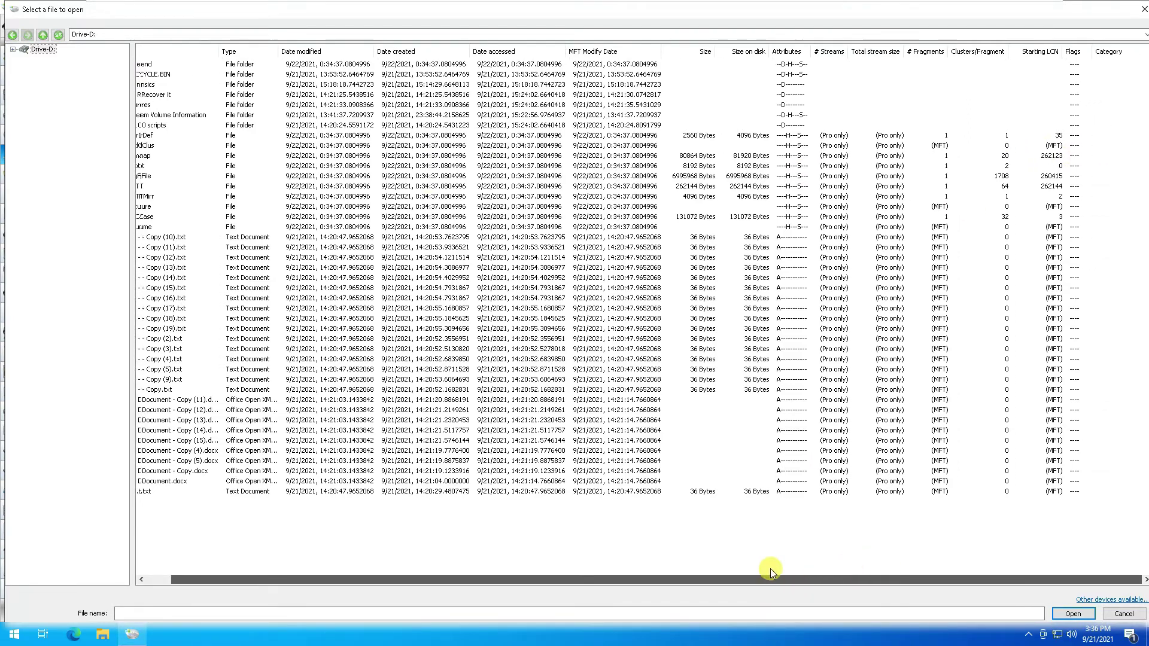
left_click_drag(771, 571, 732, 574)
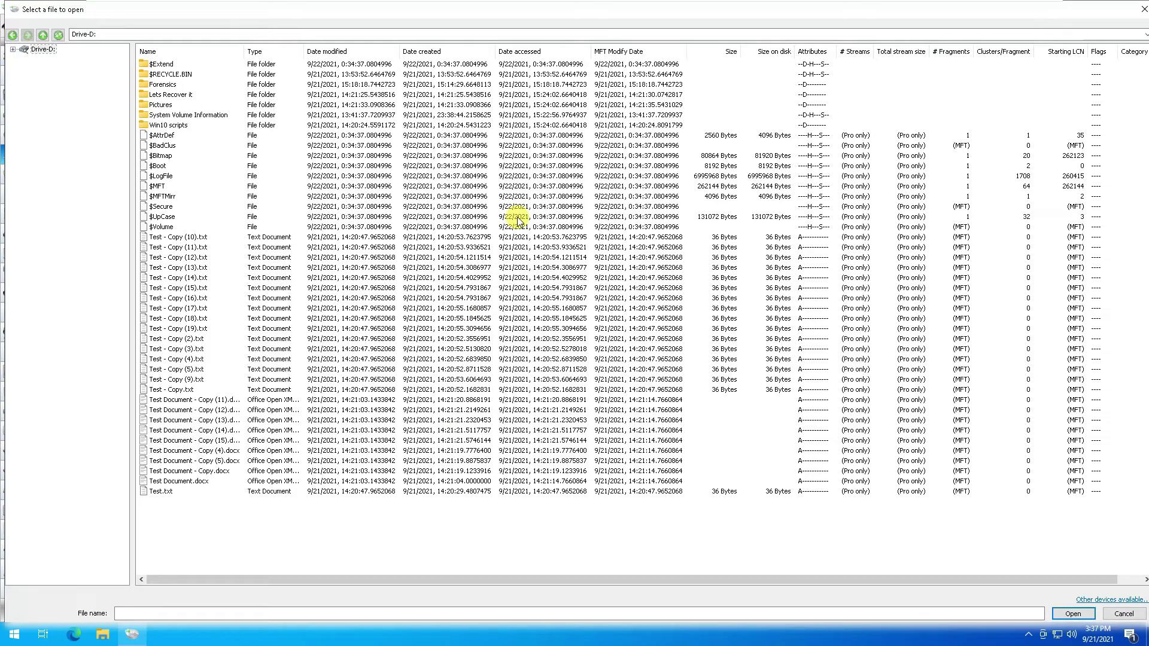
left_click(510, 308)
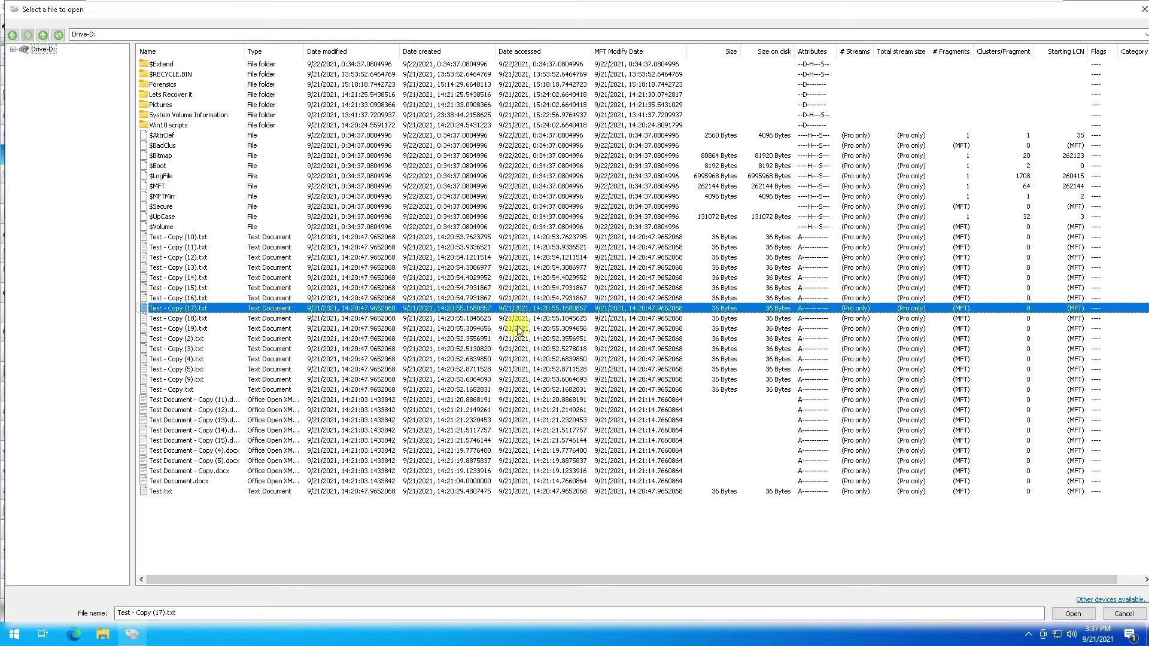
left_click(518, 328)
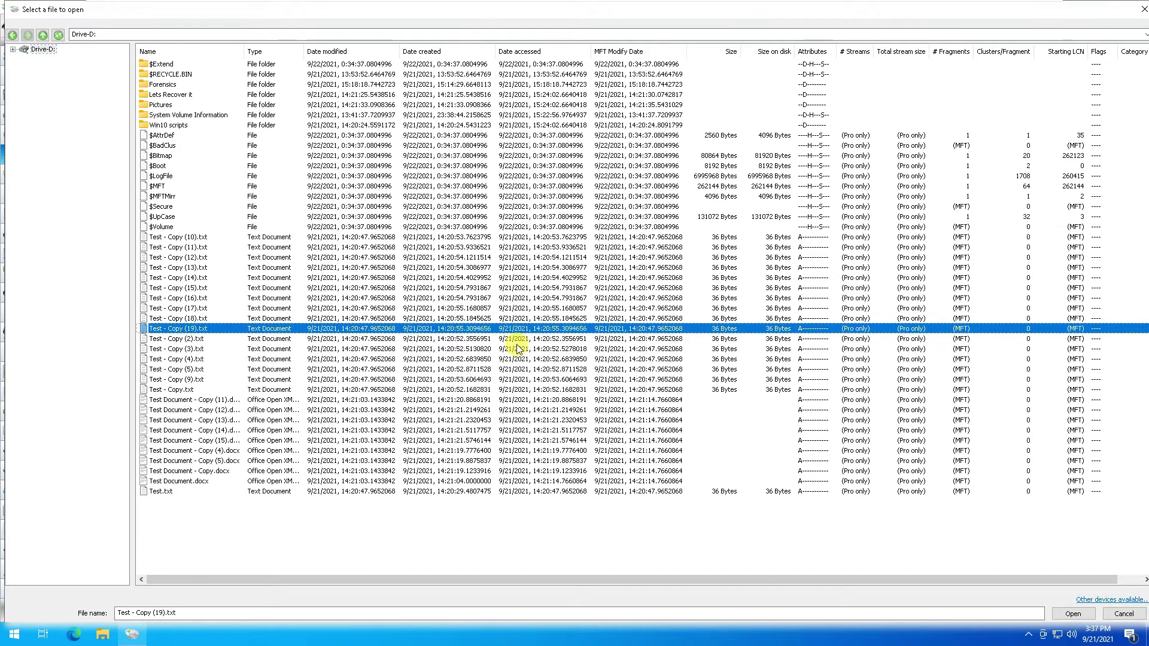
left_click(516, 349)
left_click(515, 361)
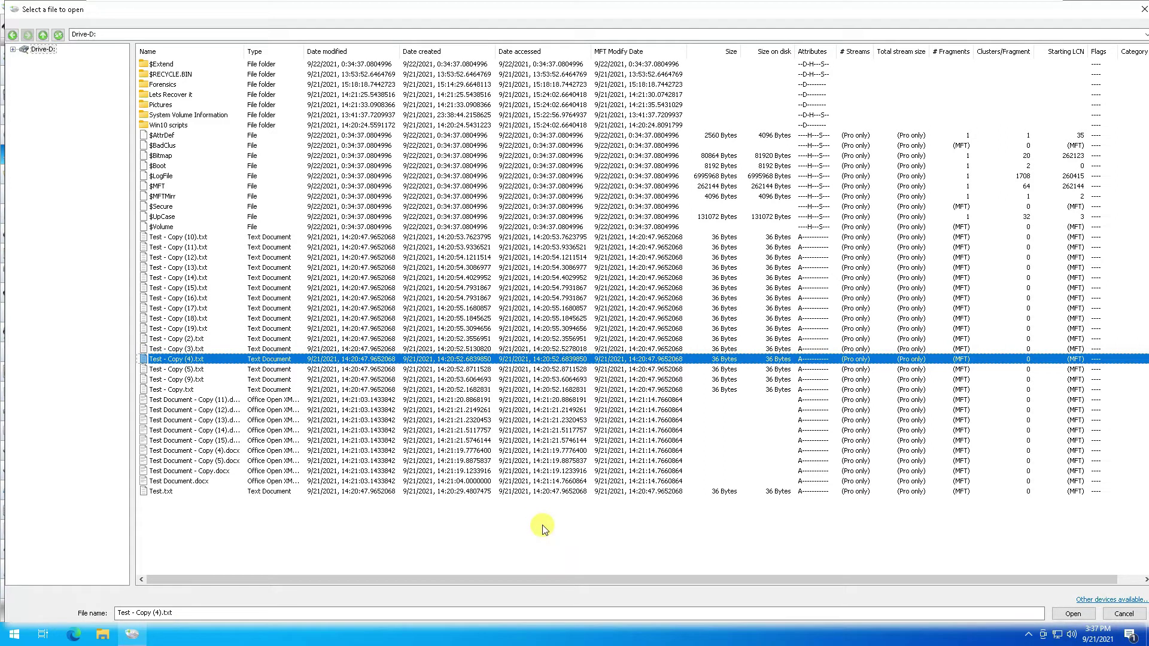
left_click(512, 308)
left_click(547, 431)
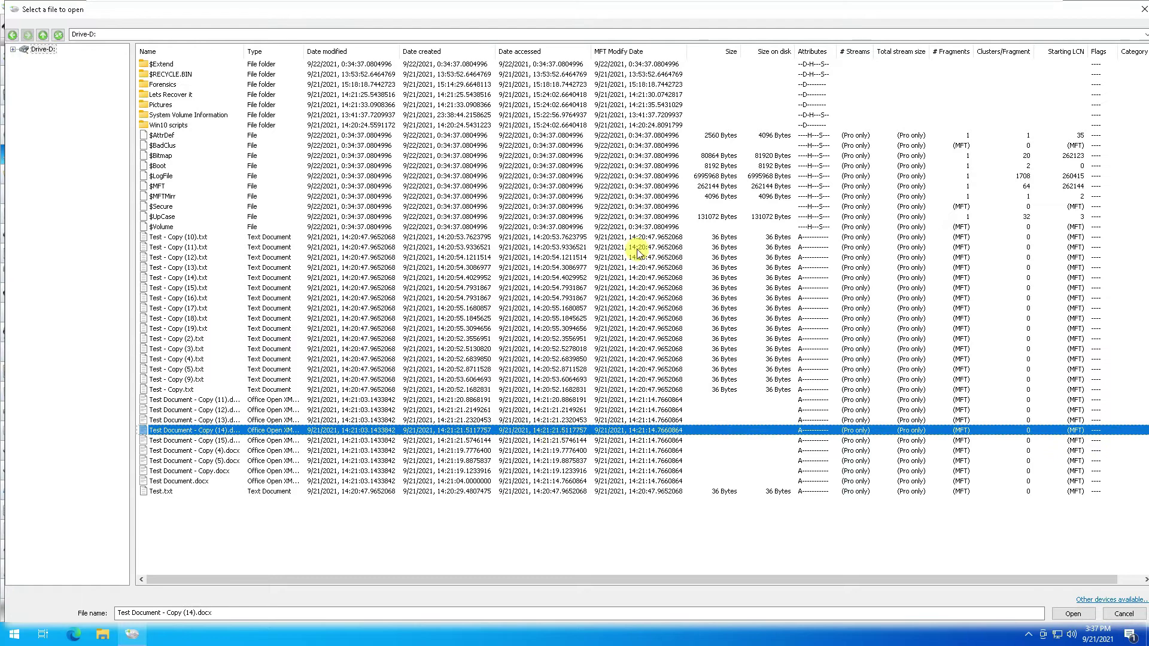
left_click(1142, 8)
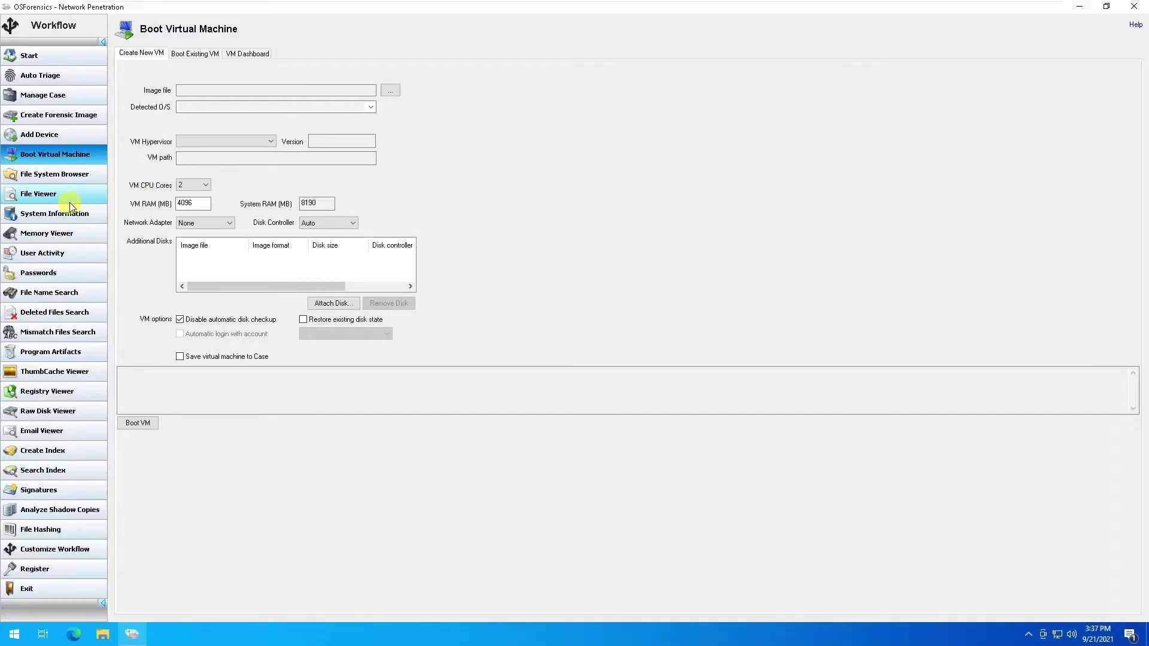
Step: Scan C:\ in System Information with the System Information From Registry command list
left_click(48, 213)
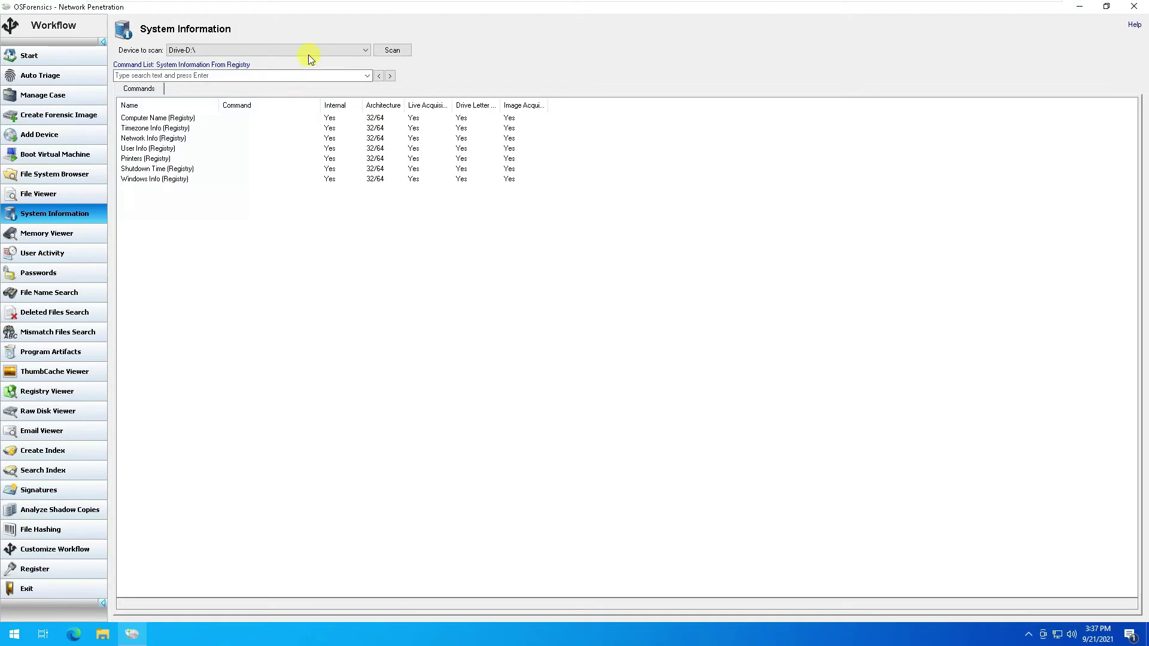
left_click(366, 49)
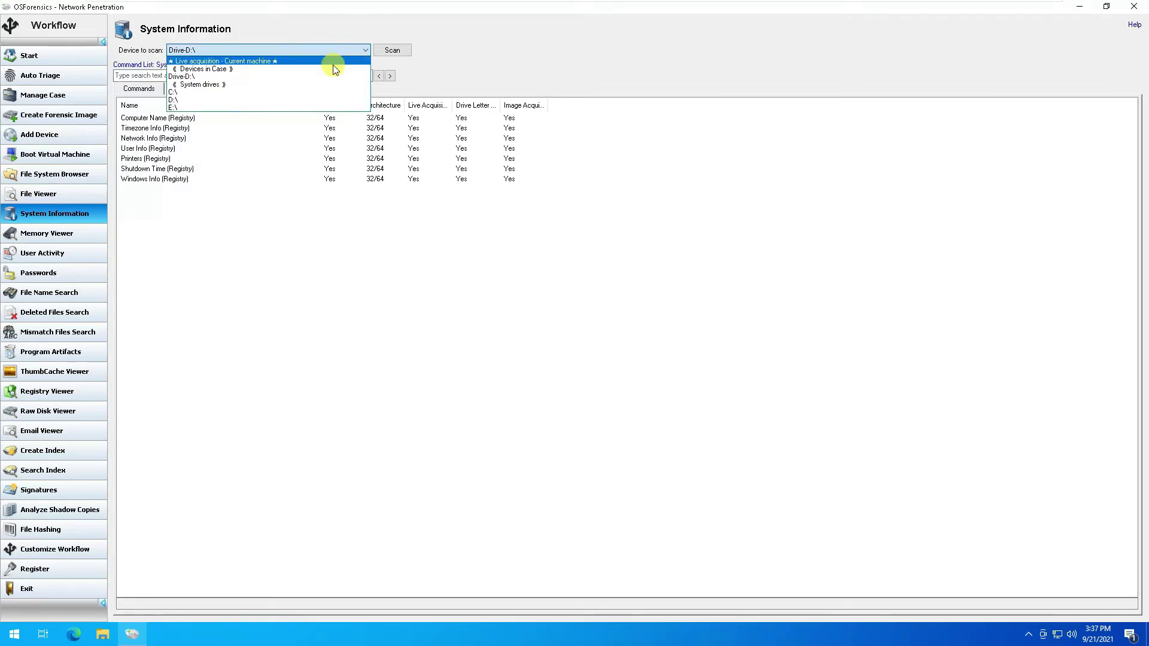
left_click(273, 93)
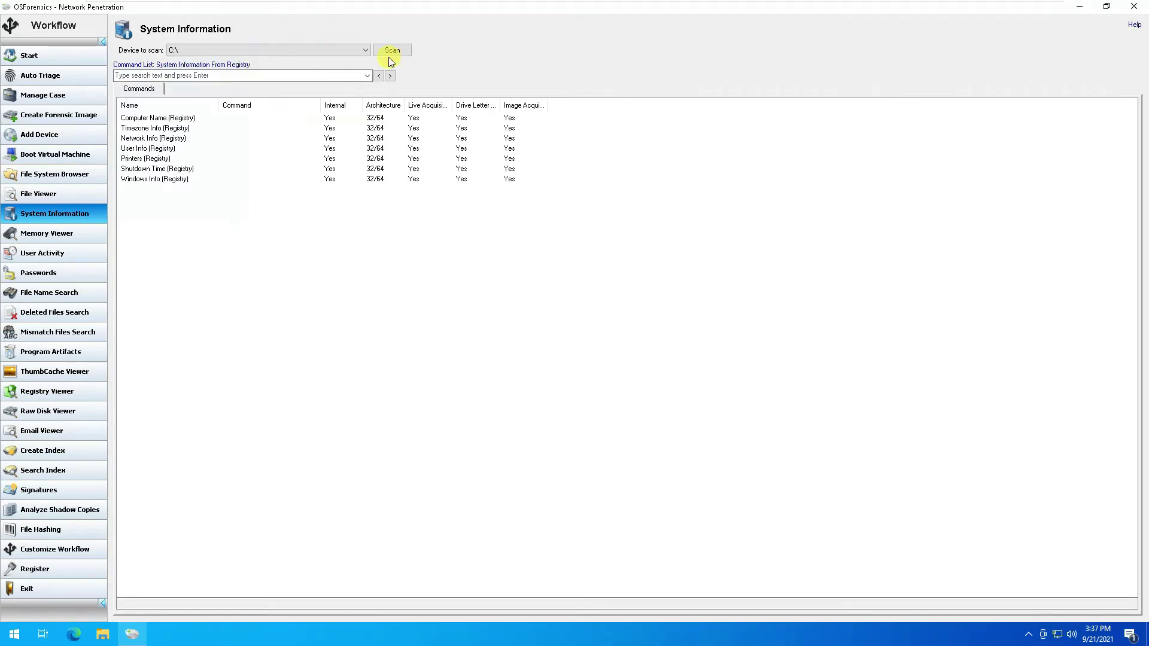
left_click(352, 75)
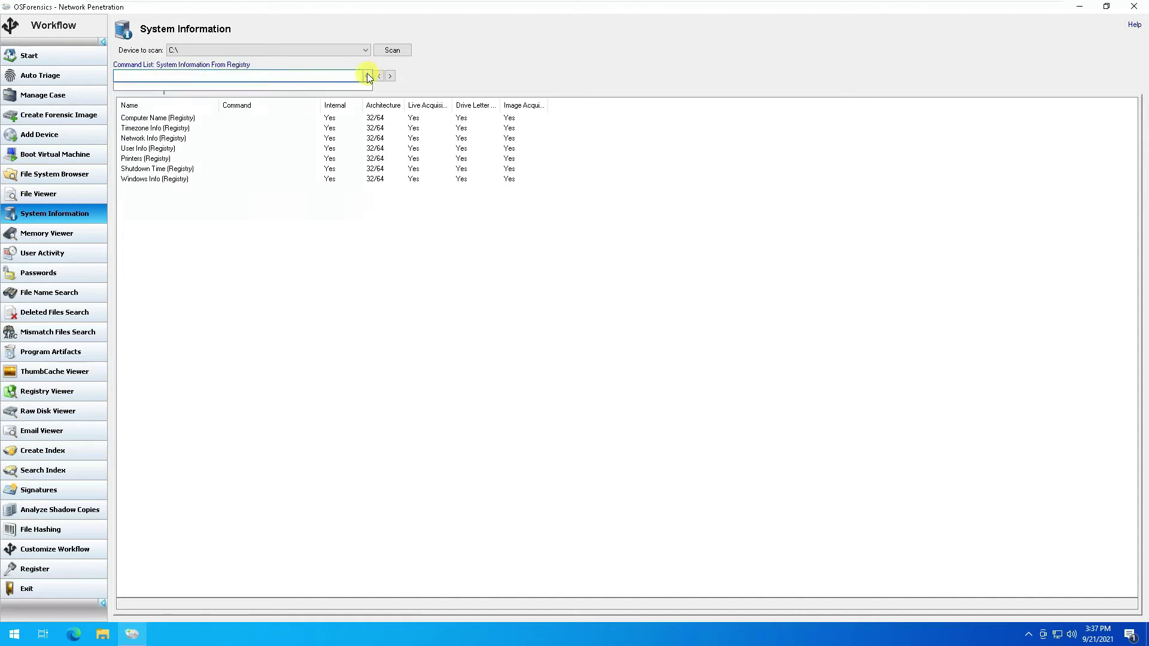
left_click(390, 51)
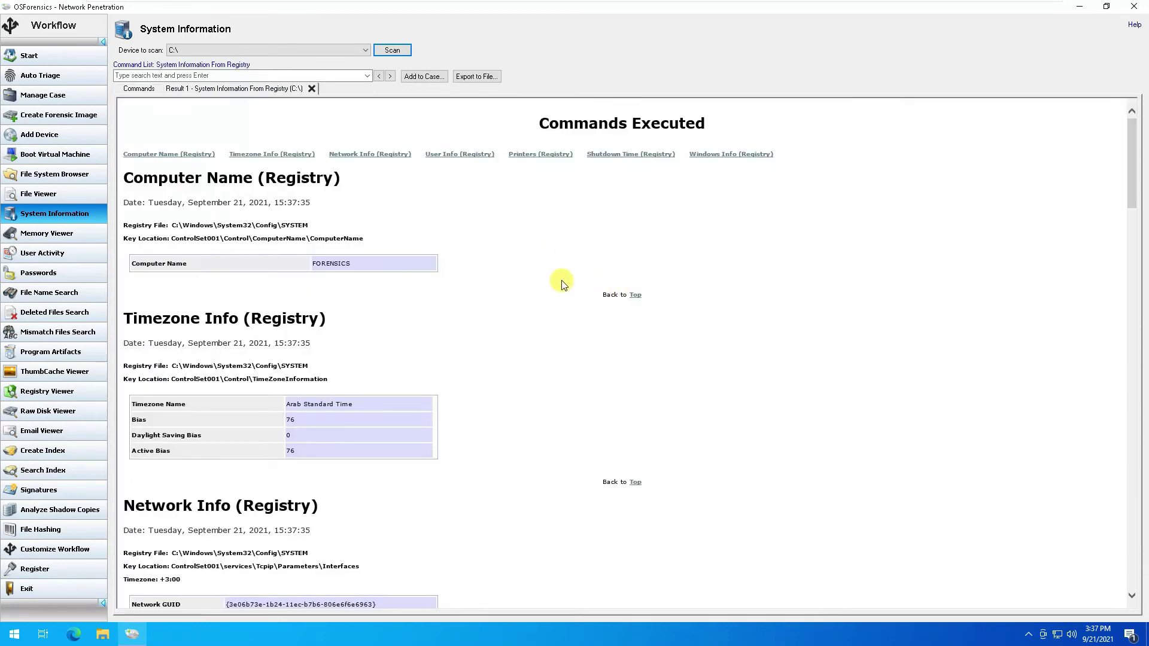
Step: Review the computer name, timezone, network, user, printer and shutdown sections of the C:\ scan result, and close the result
scroll(561, 281, "down", 15)
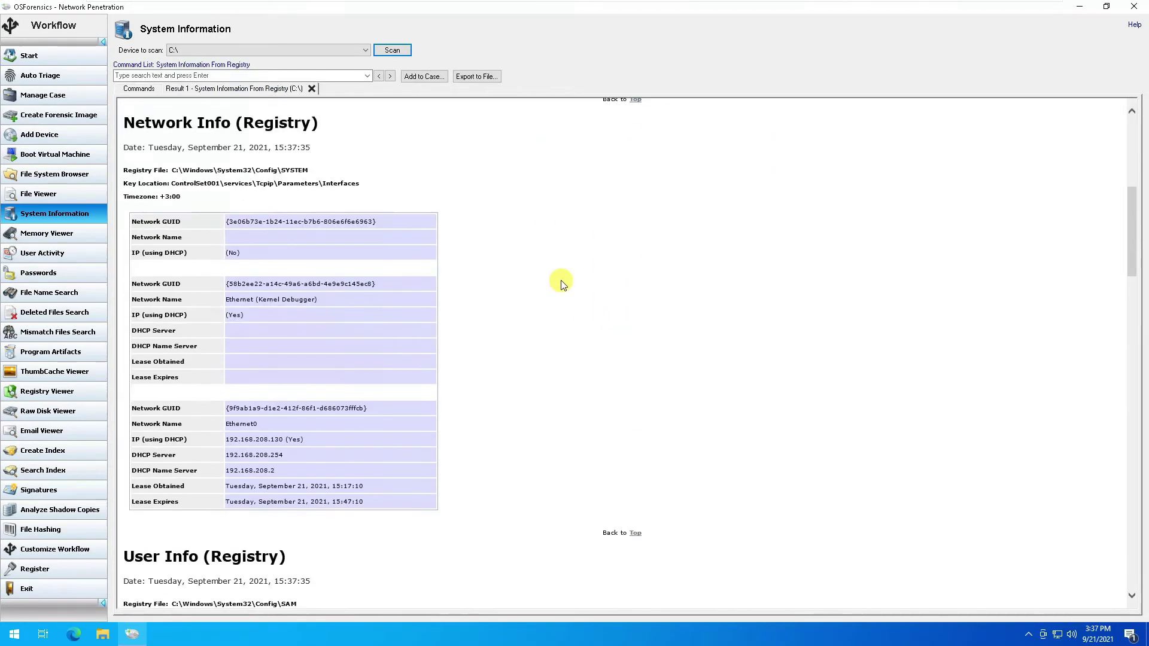
scroll(562, 280, "down", 4)
scroll(562, 280, "up", 18)
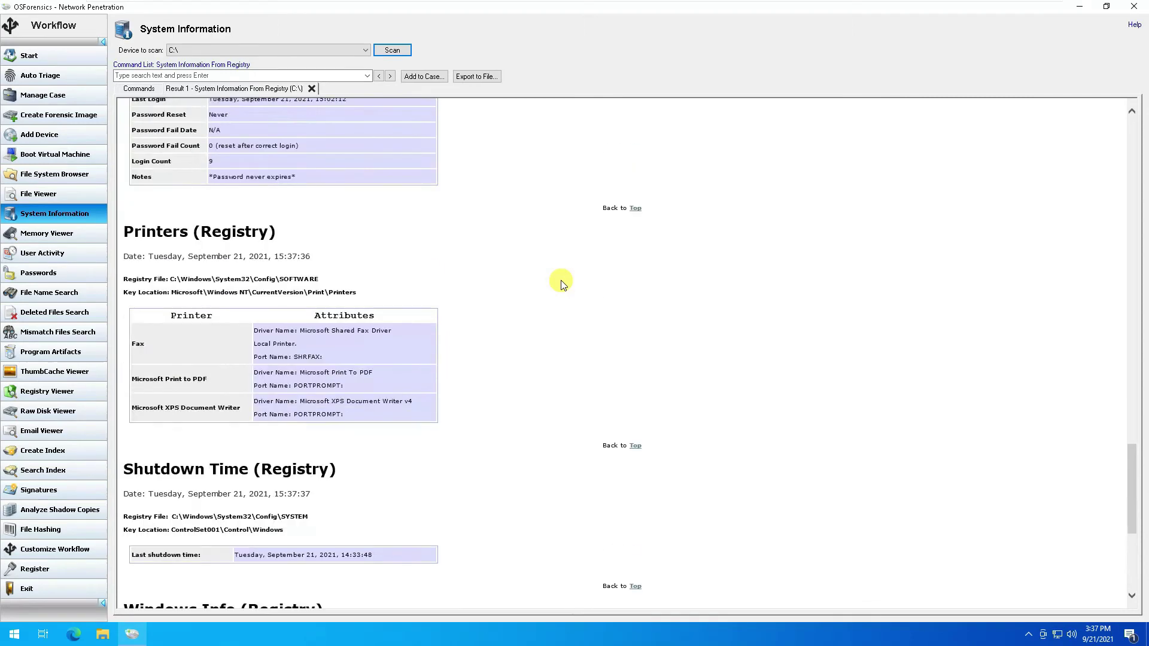
scroll(562, 281, "up", 5)
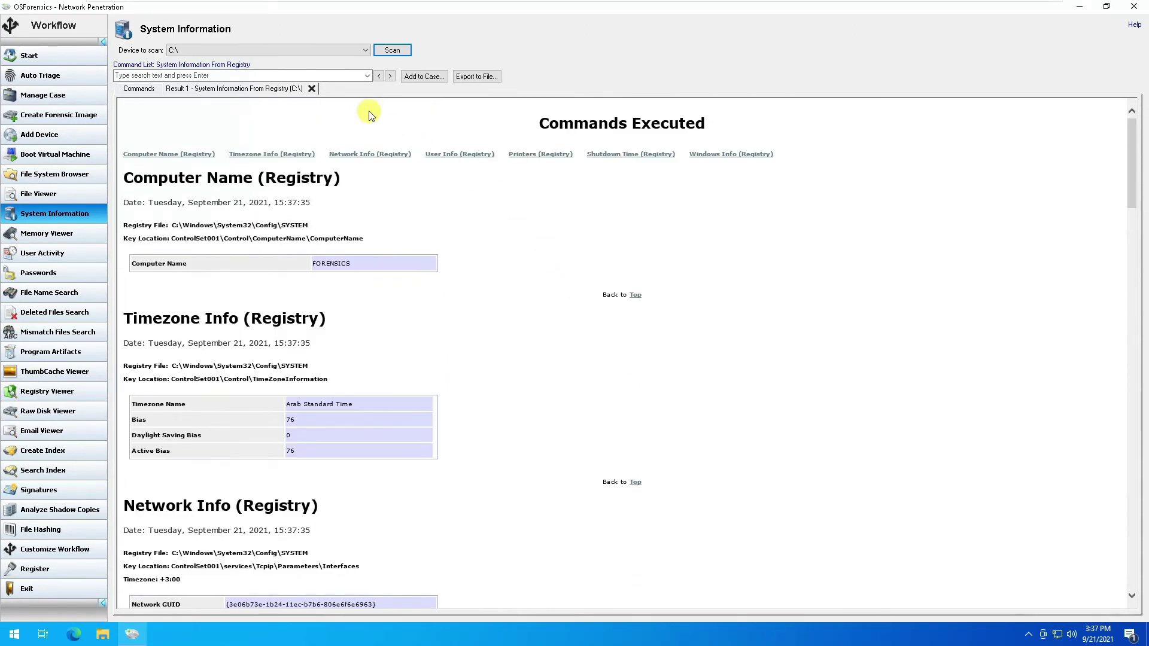
left_click(311, 88)
Step: Open the Memory Viewer, dismiss its live memory warning, and view the Handles, Modules and Memory Space details
left_click(62, 239)
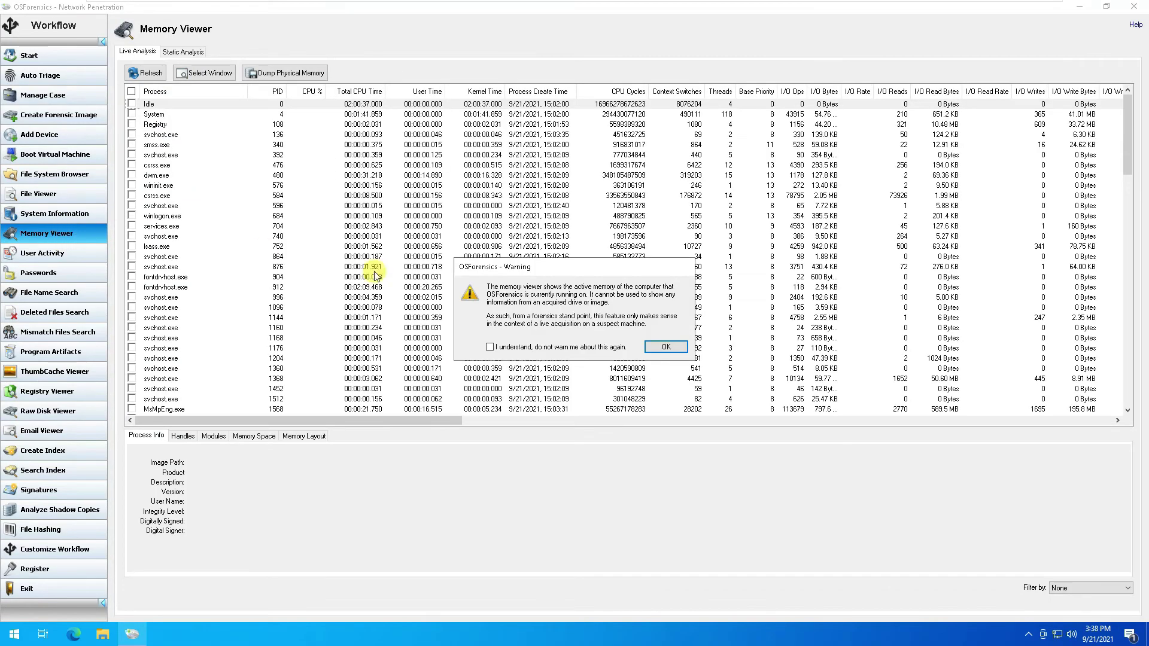
left_click(663, 348)
mouse_move(431, 421)
left_mouse_down()
mouse_move(812, 426)
mouse_move(1100, 413)
mouse_move(410, 421)
left_mouse_up()
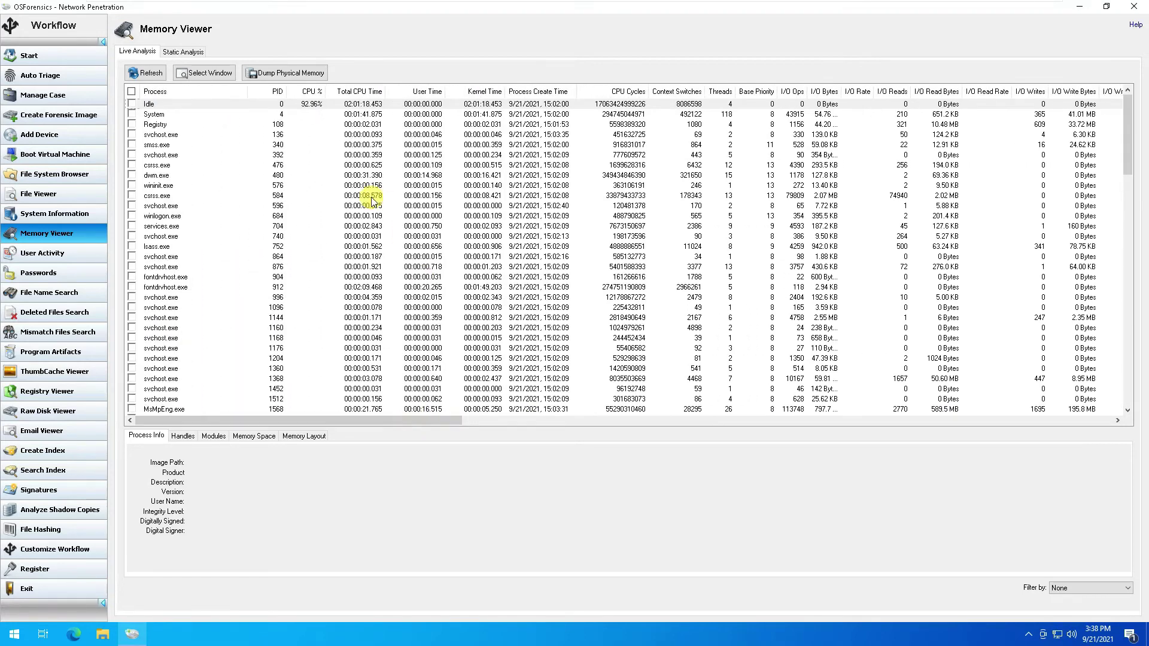
left_click(184, 437)
left_click(212, 437)
left_click(248, 436)
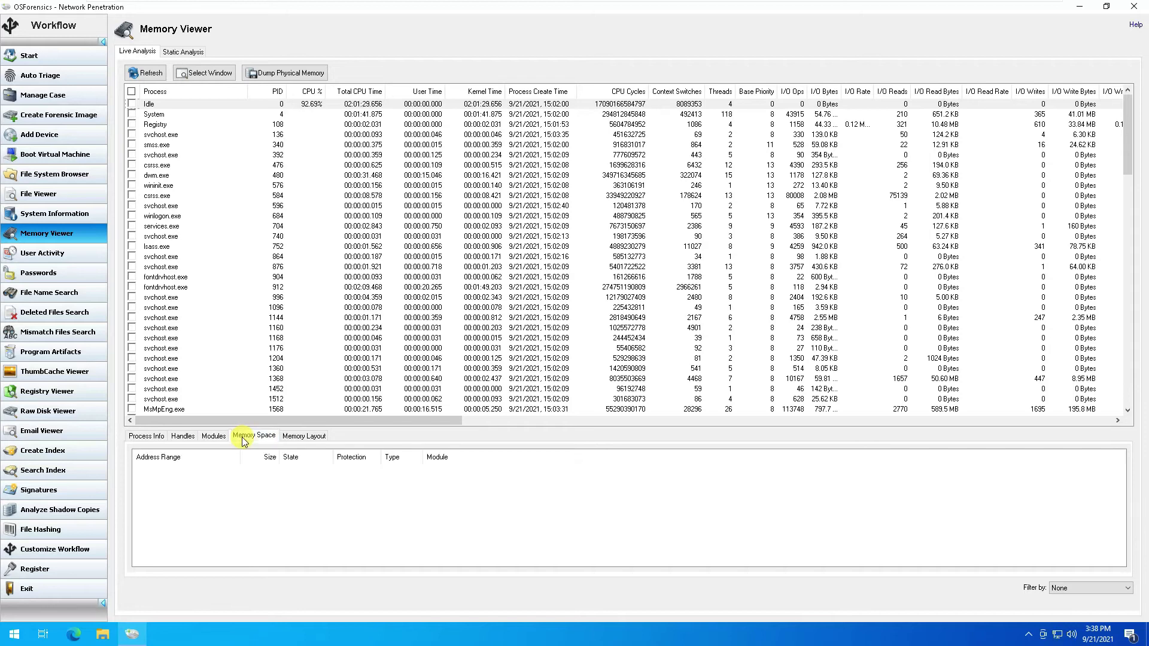
Step: Inspect the memory layout of svchost.exe (PID 1160) and fontdrvhost.exe (PID 912), and the process info of svchost.exe (PID 1204) and lsass.exe
left_click(302, 328)
left_click(304, 440)
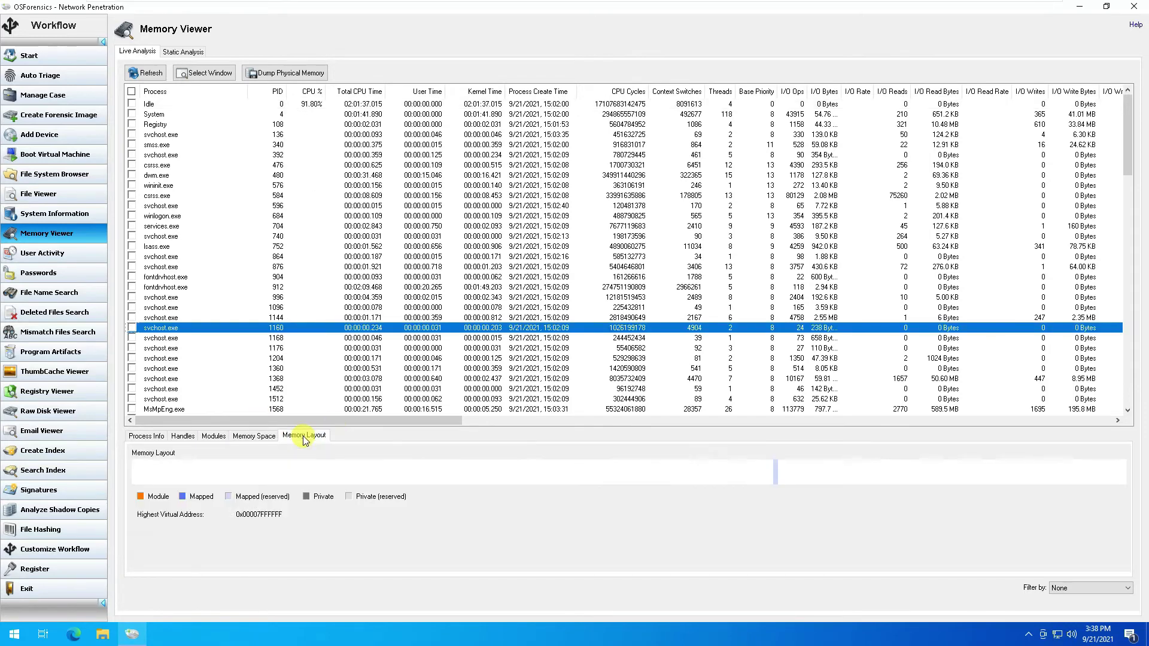
left_click(460, 288)
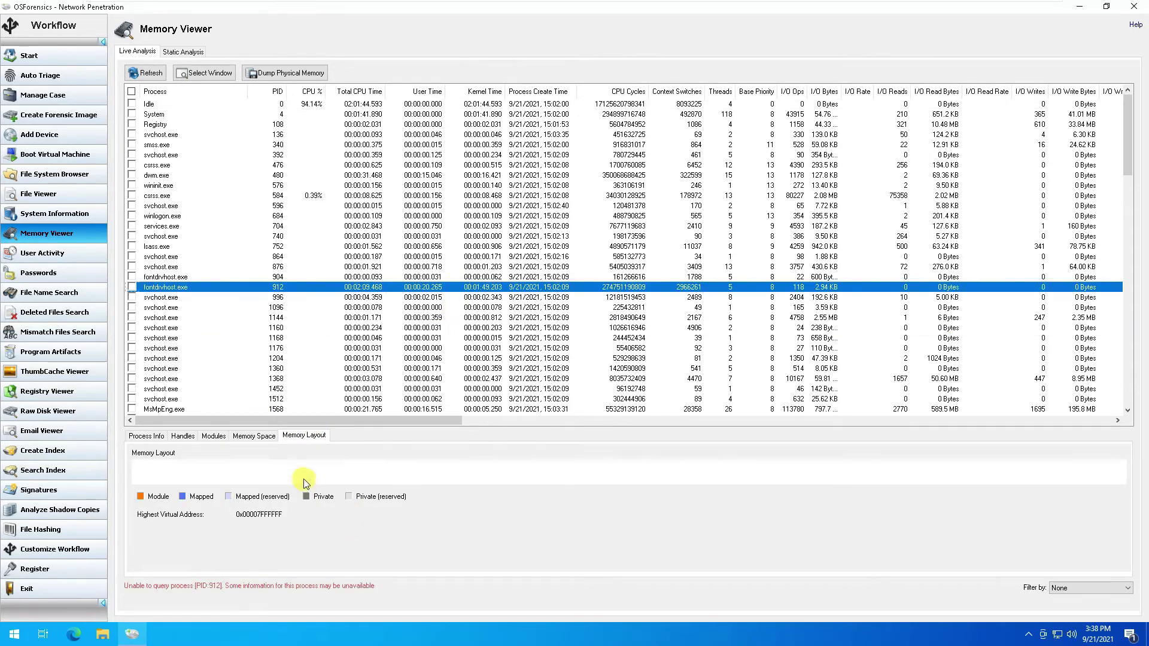
left_click(254, 436)
left_click(213, 436)
left_click(183, 436)
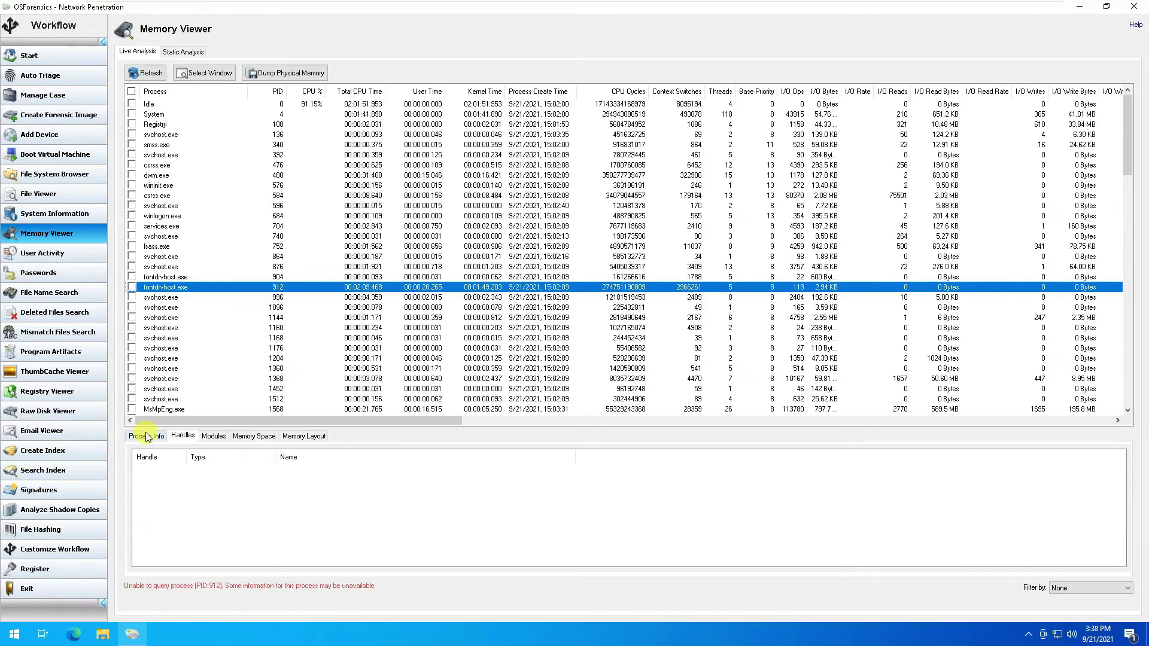
left_click(146, 435)
left_click(200, 360)
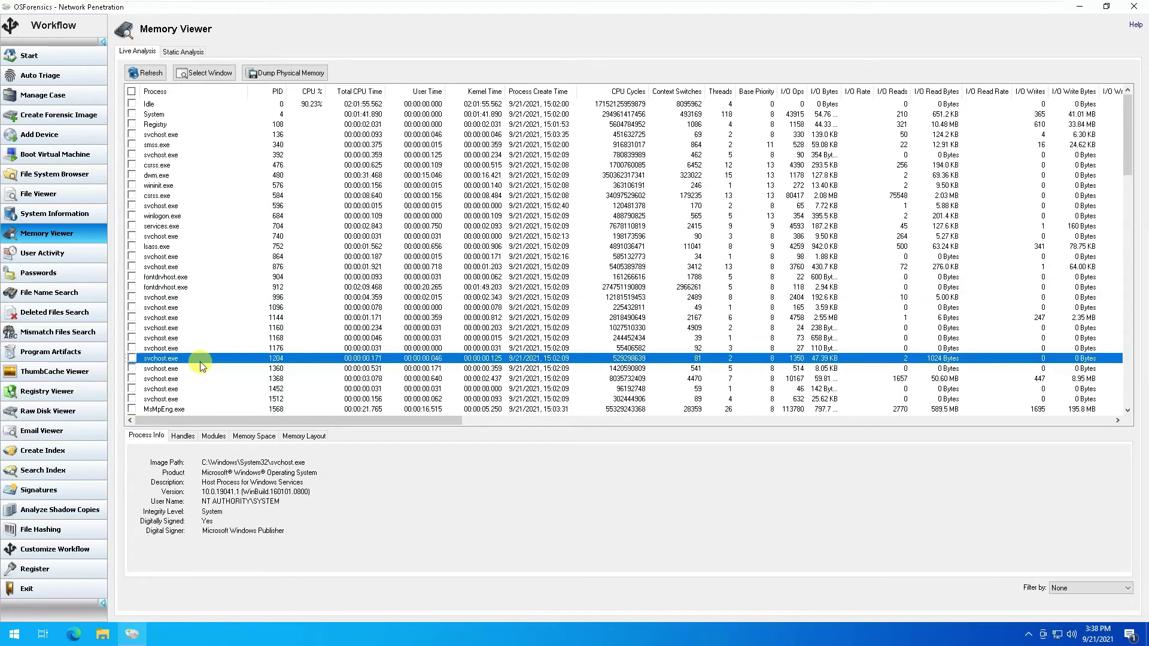
left_click(304, 247)
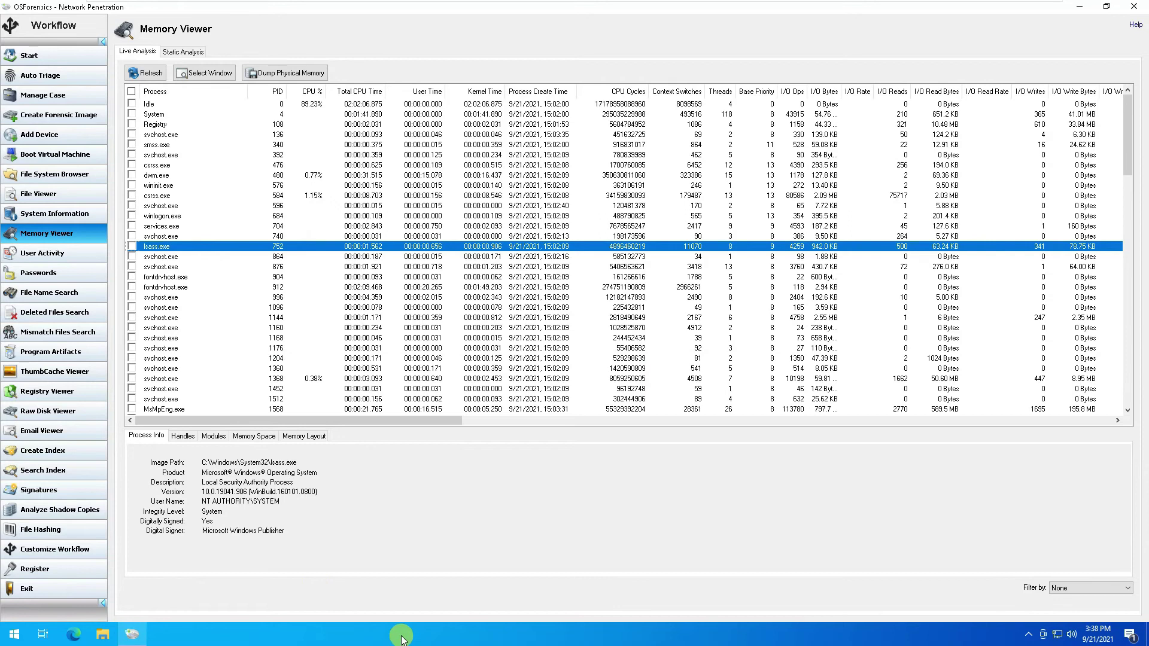
Step: Open the Windows Task Manager and move its window below the first rows of the Memory Viewer's process list
right_click(402, 635)
left_click(445, 579)
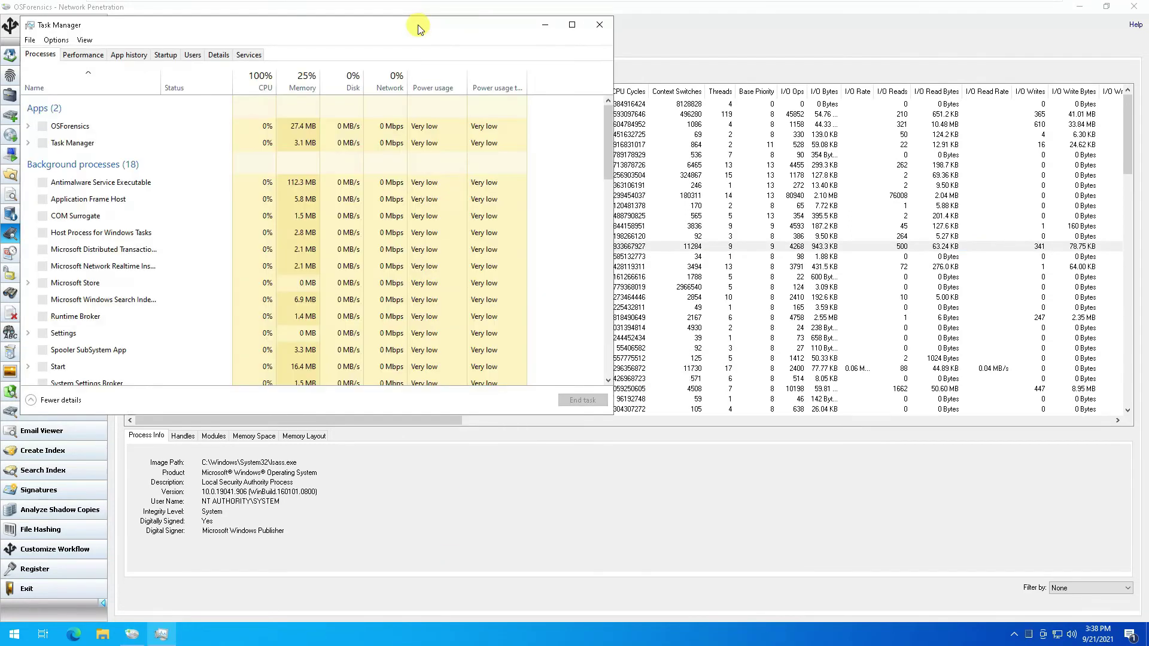
left_click_drag(490, 25, 730, 258)
left_click_drag(597, 263, 606, 217)
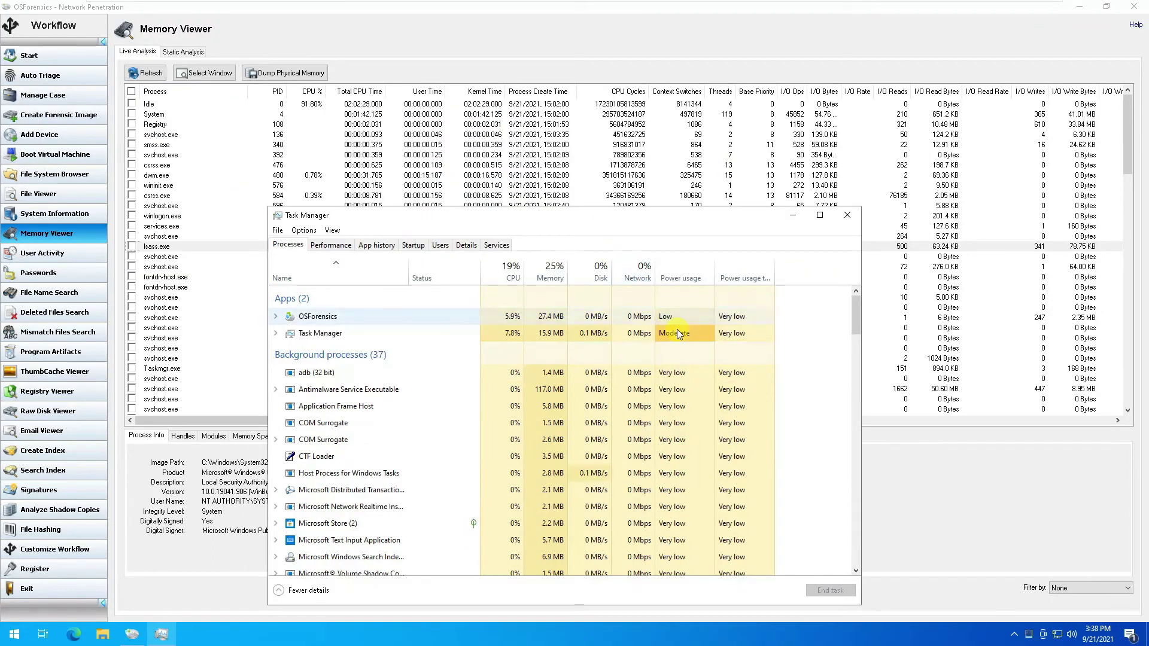
Step: View Task Manager's performance, app history, startup and users information, return to its processes, and close it
left_click(329, 245)
left_click(375, 245)
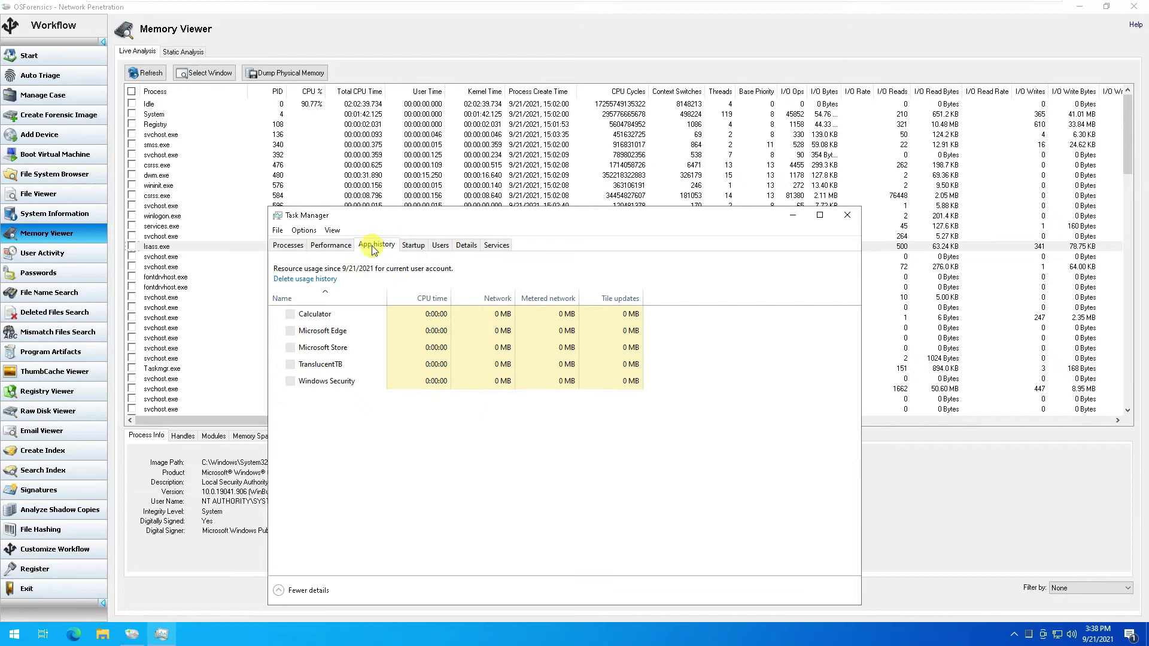
left_click(425, 248)
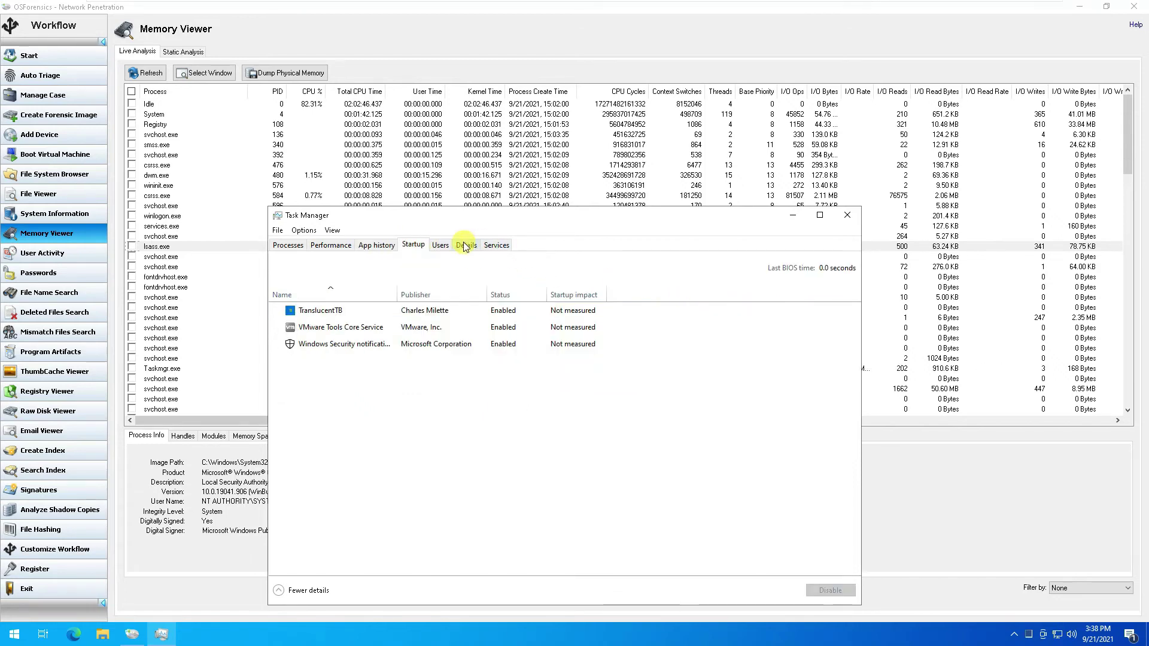
left_click(440, 247)
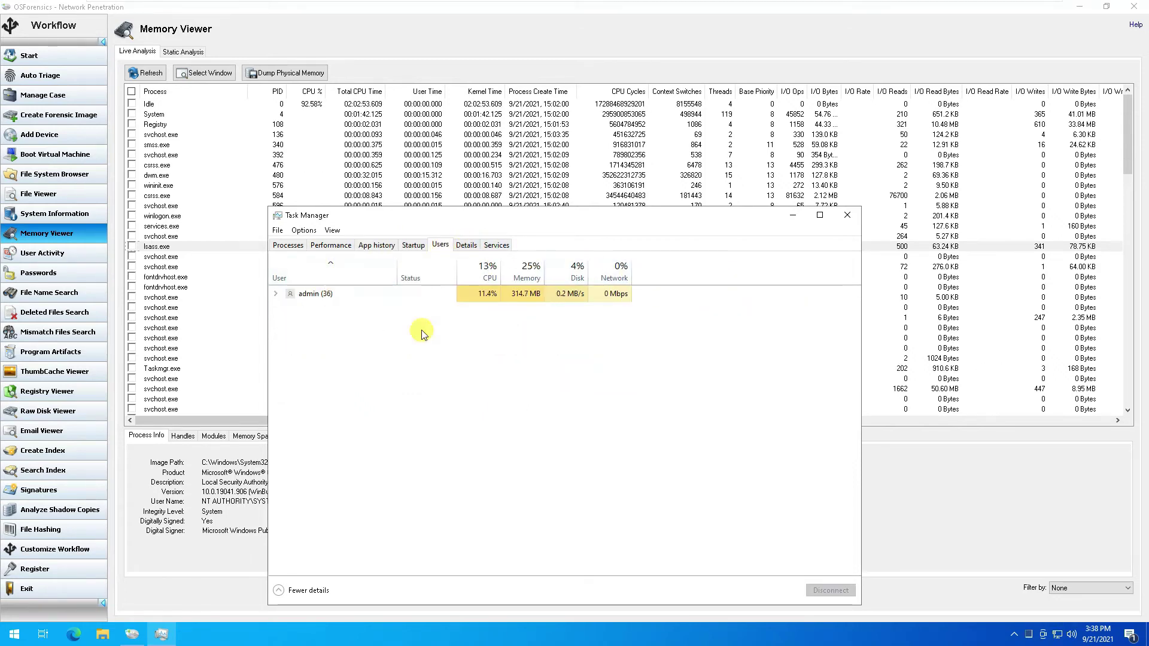
left_click(291, 245)
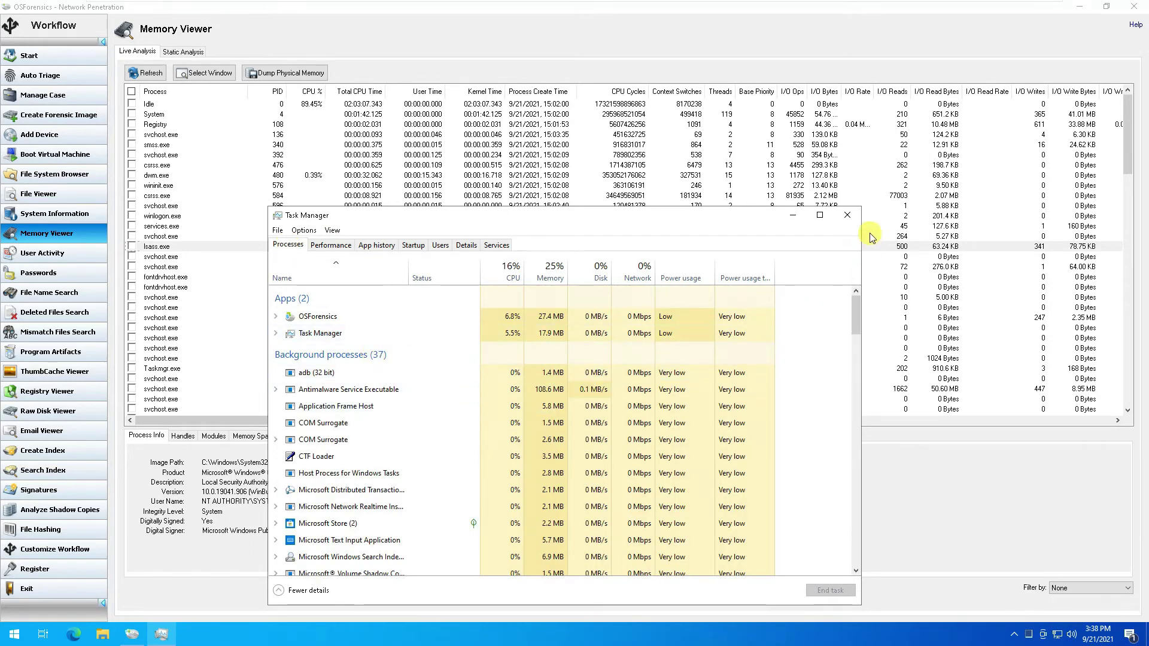
left_click(847, 217)
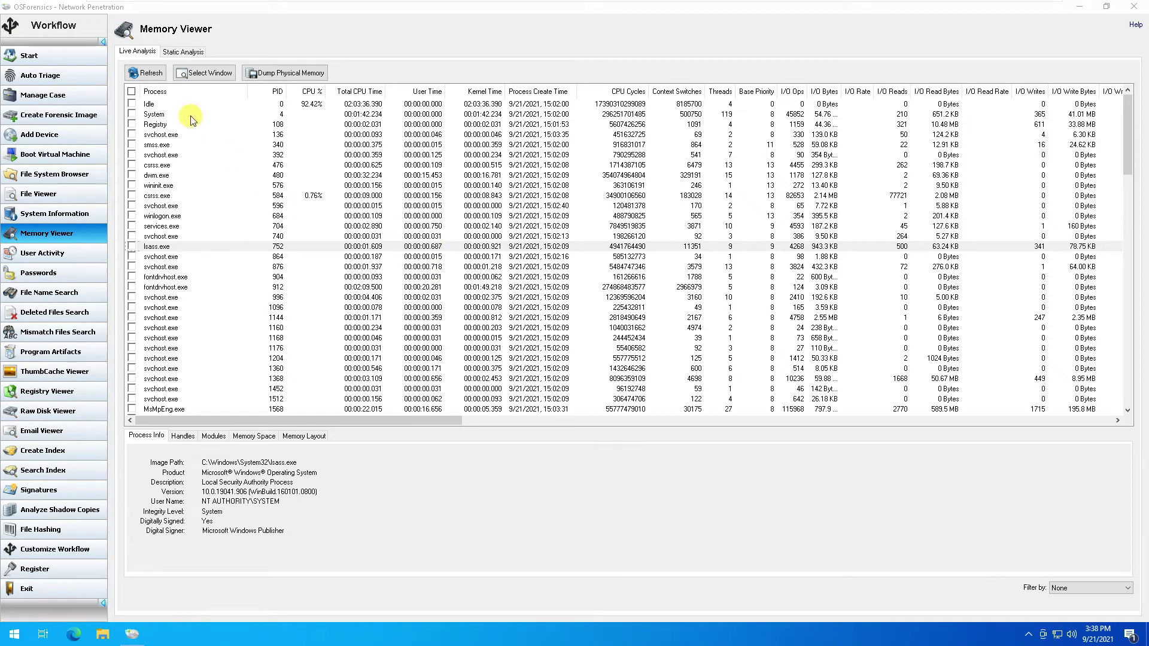
Step: Look through the remaining running processes in the Memory Viewer's live analysis list
scroll(203, 356, "down", 6)
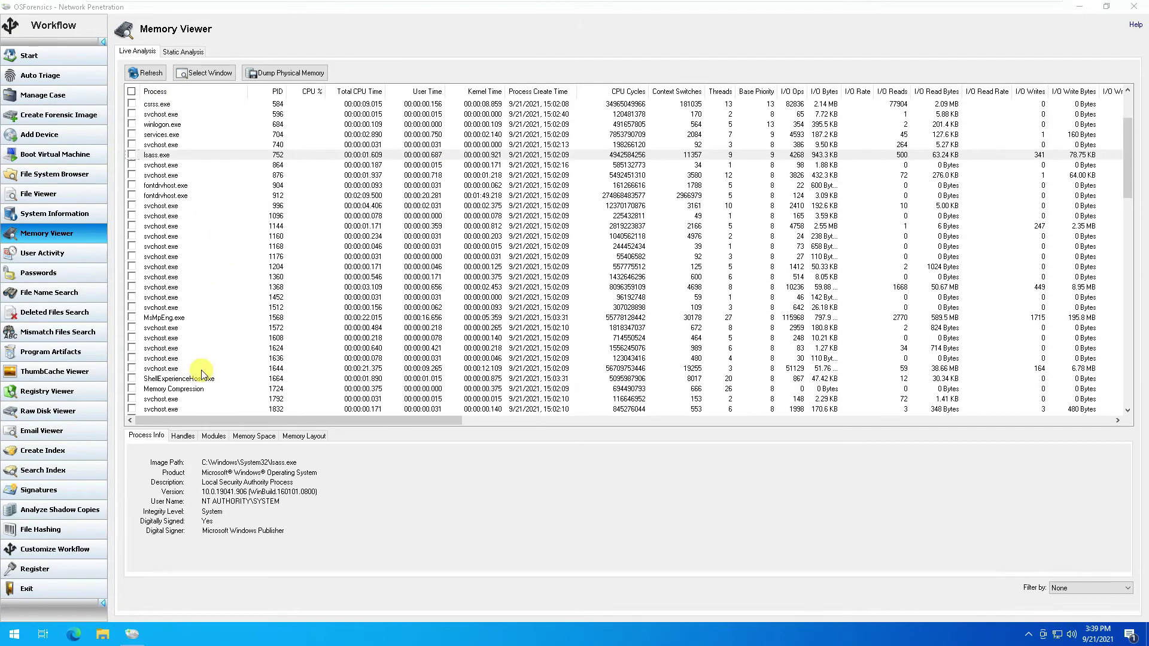
scroll(205, 356, "down", 20)
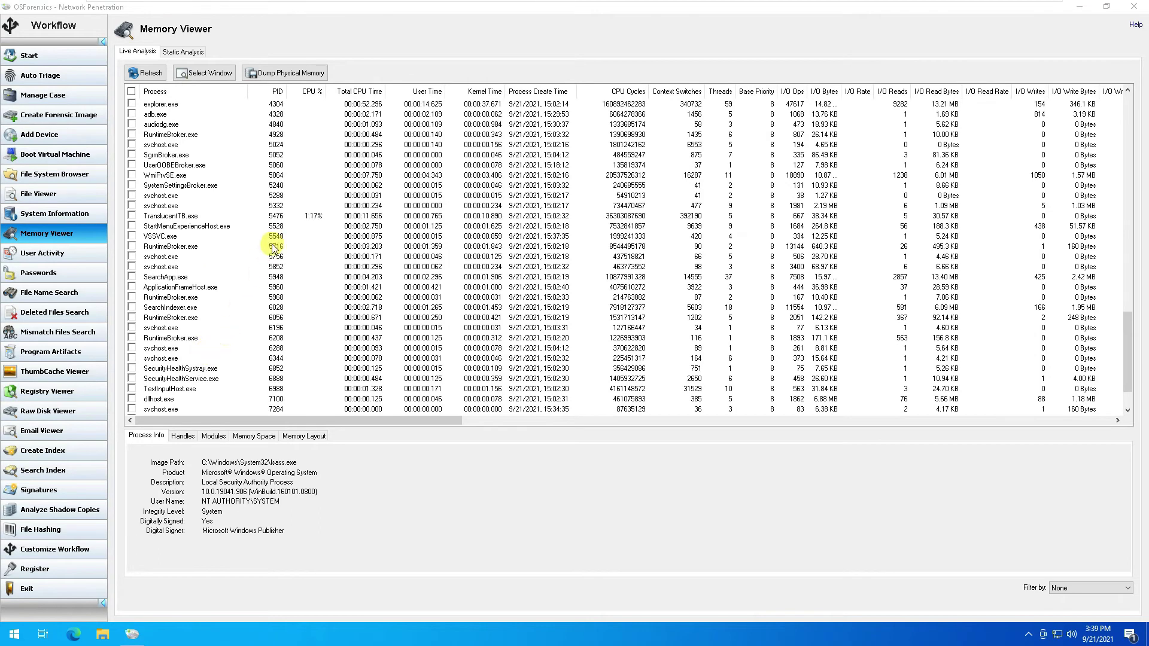
left_click_drag(326, 421, 246, 407)
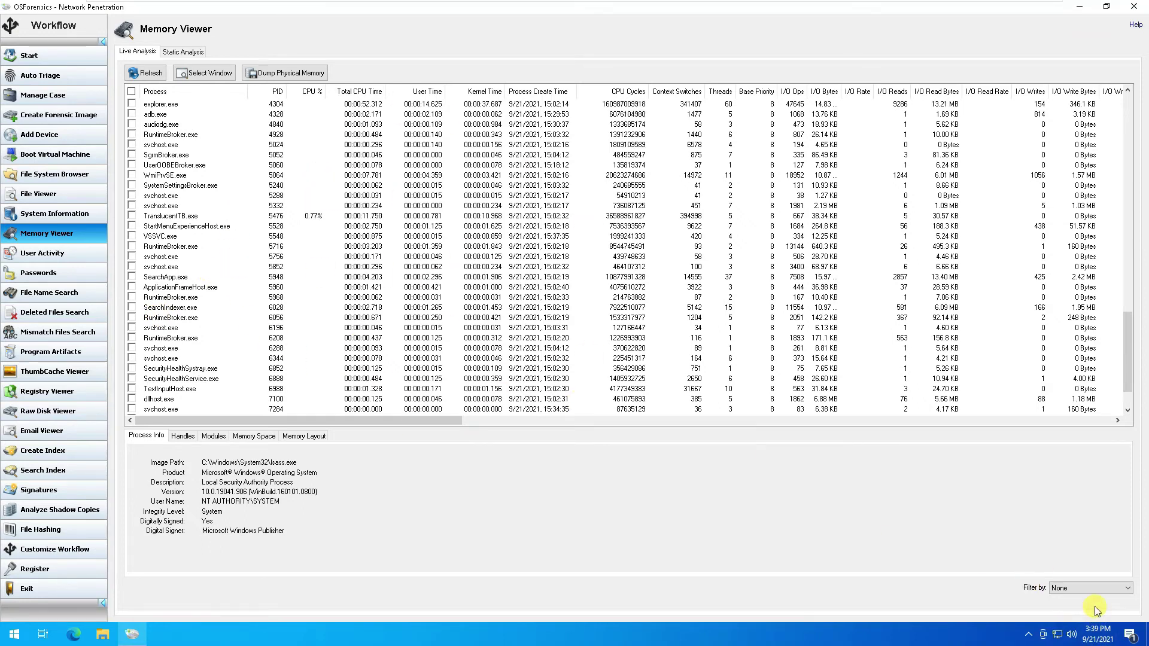
Step: Look over the available process filters without applying one, and show the Memory Viewer's Static Analysis options
left_click(1087, 588)
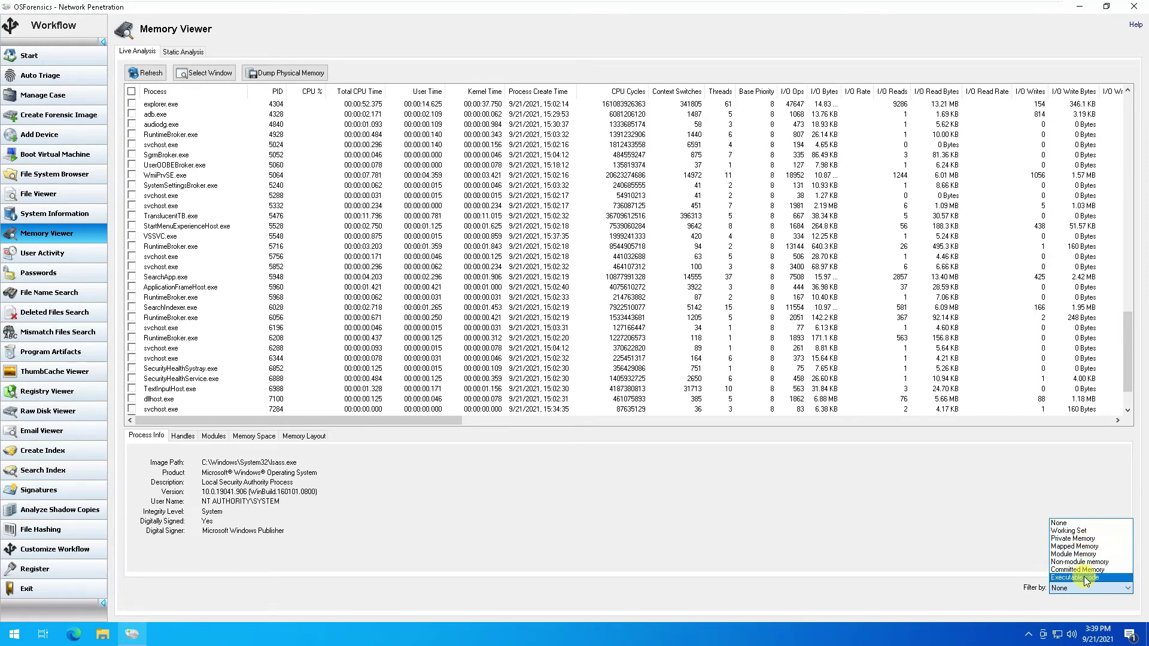
left_click(137, 72)
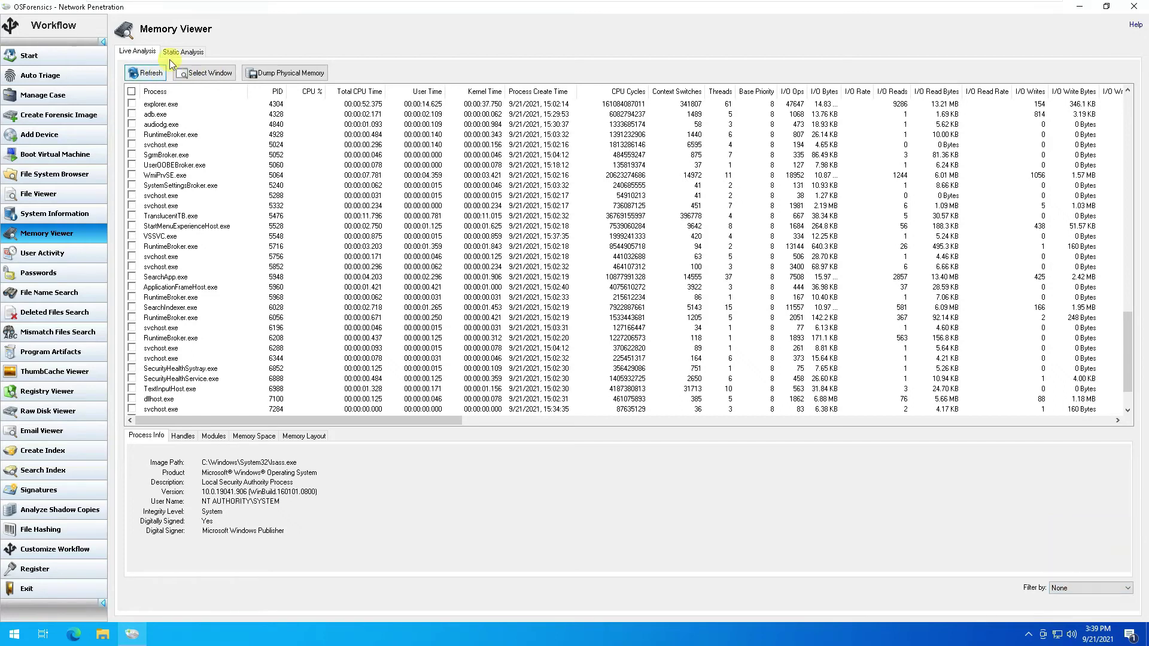
left_click(180, 53)
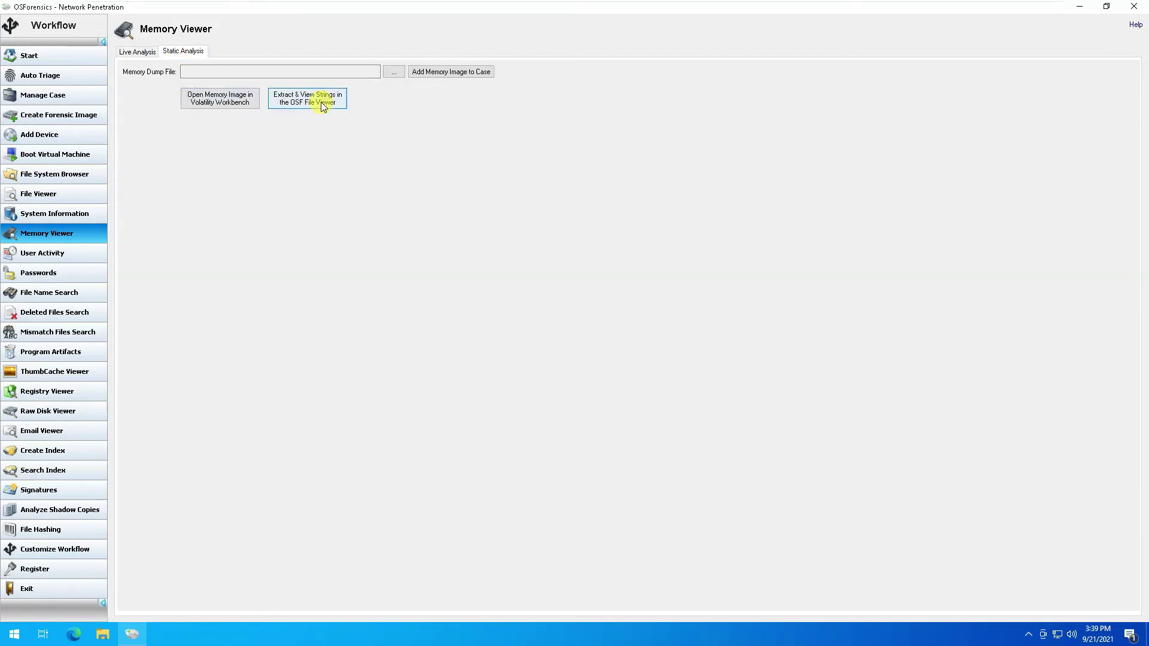
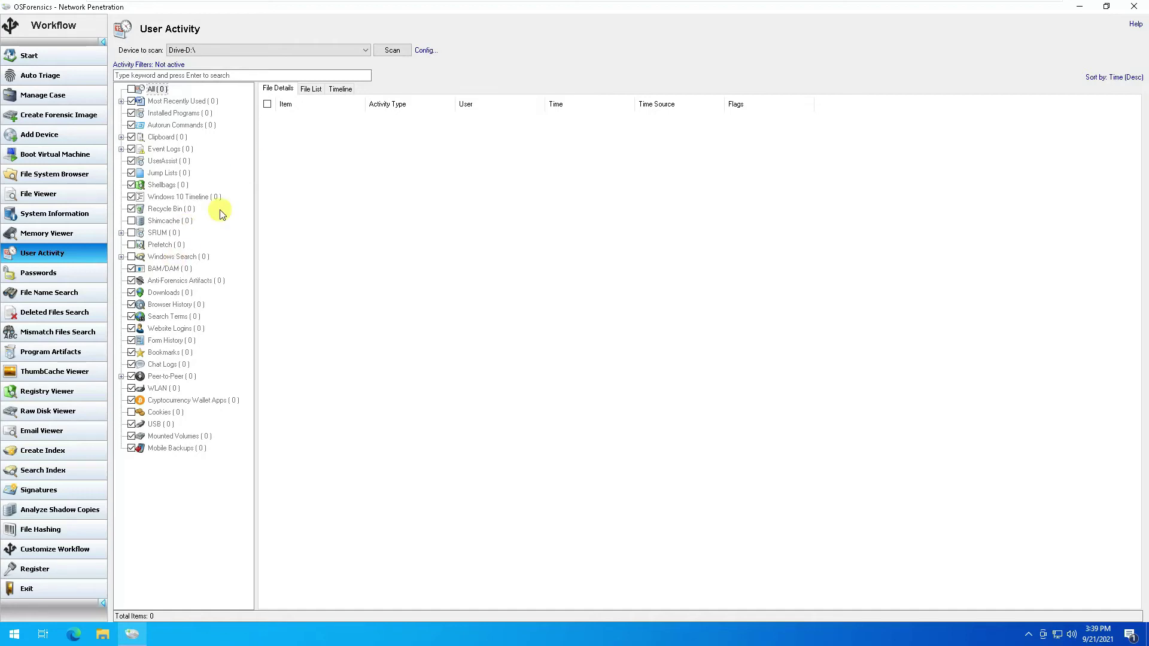
Step: View the File List and Timeline layouts of the User Activity module
left_click(316, 89)
left_click(338, 89)
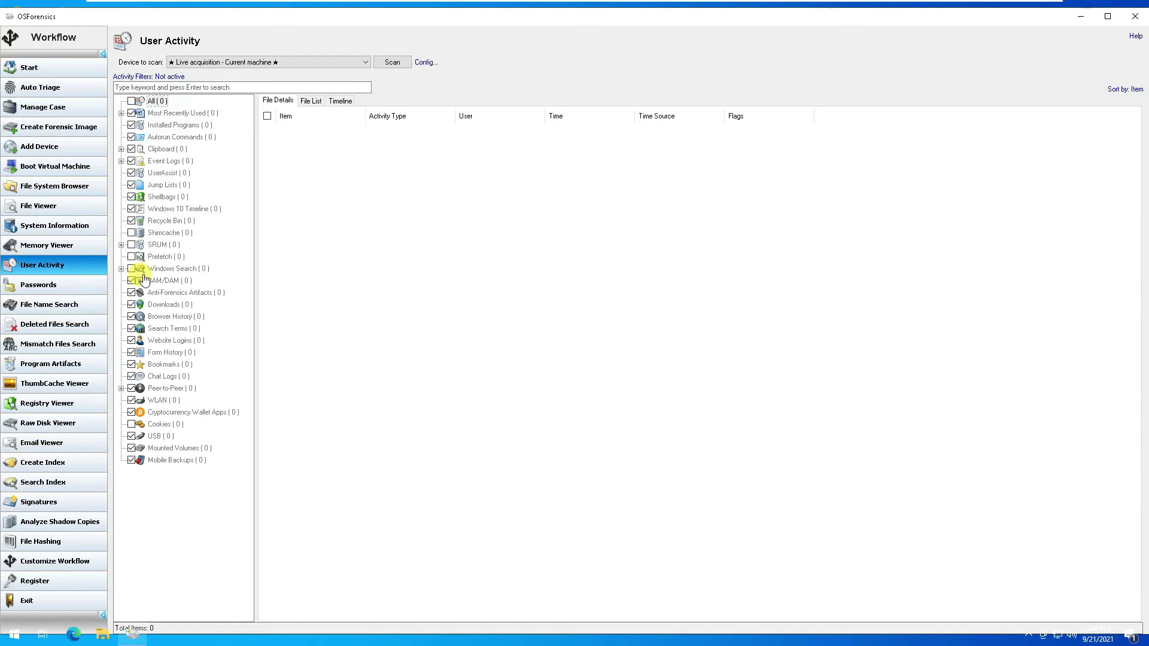
Step: Check the scannable devices for Find Passwords & Keys in the Passwords module, keeping the current machine, and open Windows Login Passwords
left_click(48, 292)
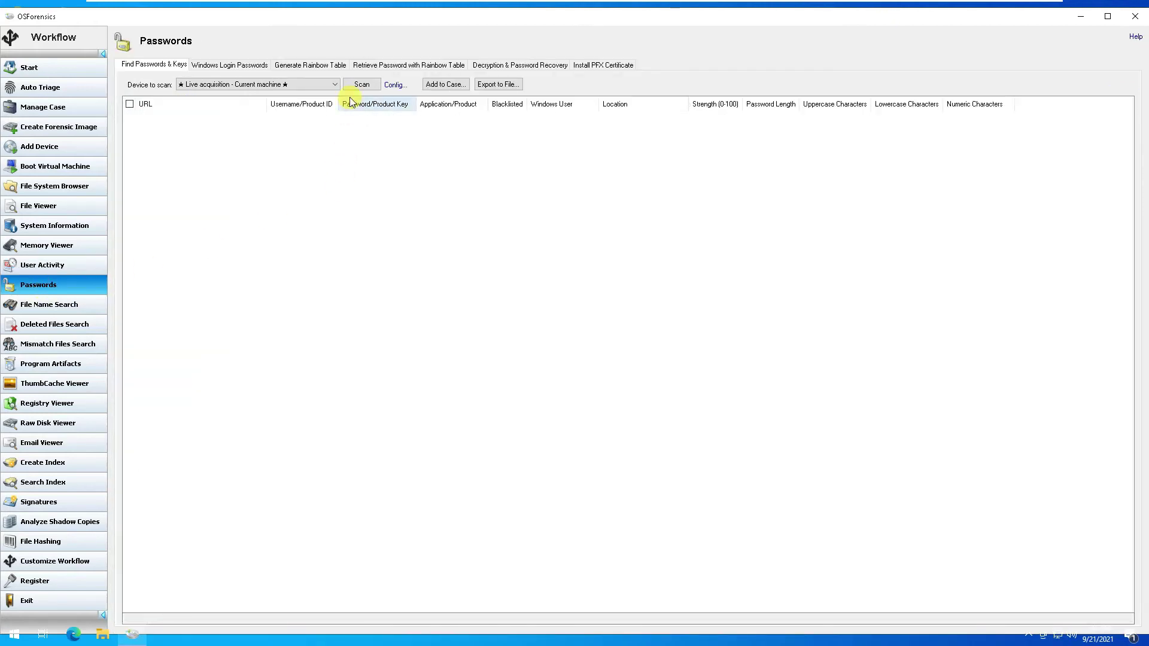
left_click(335, 84)
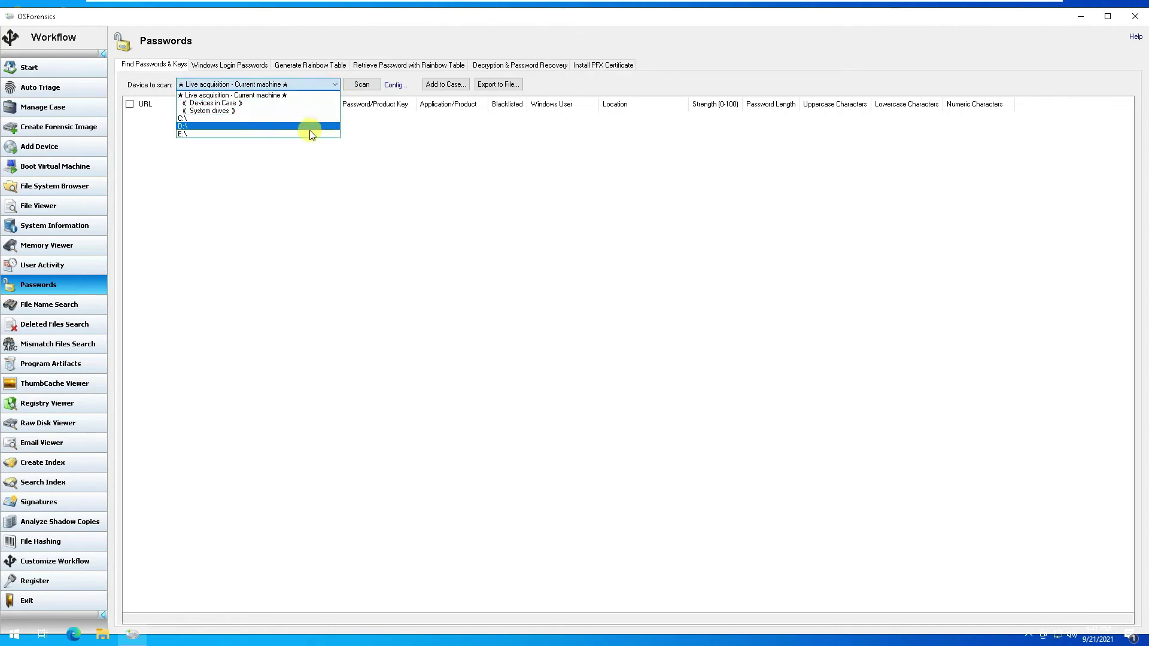
left_click(340, 236)
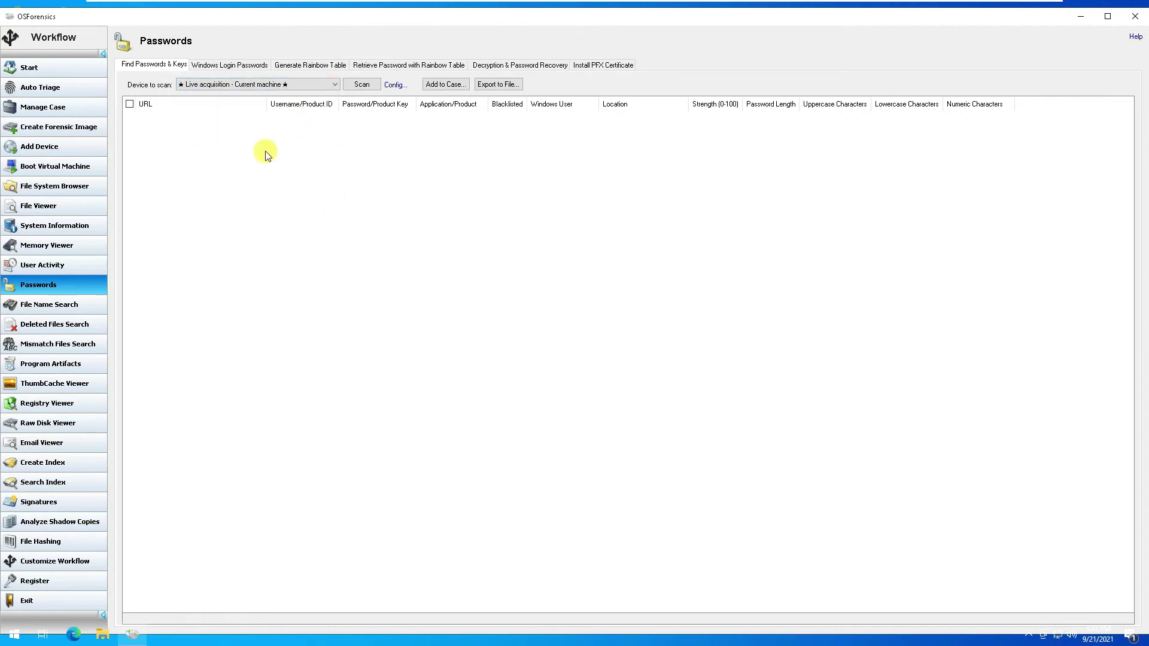
left_click(236, 65)
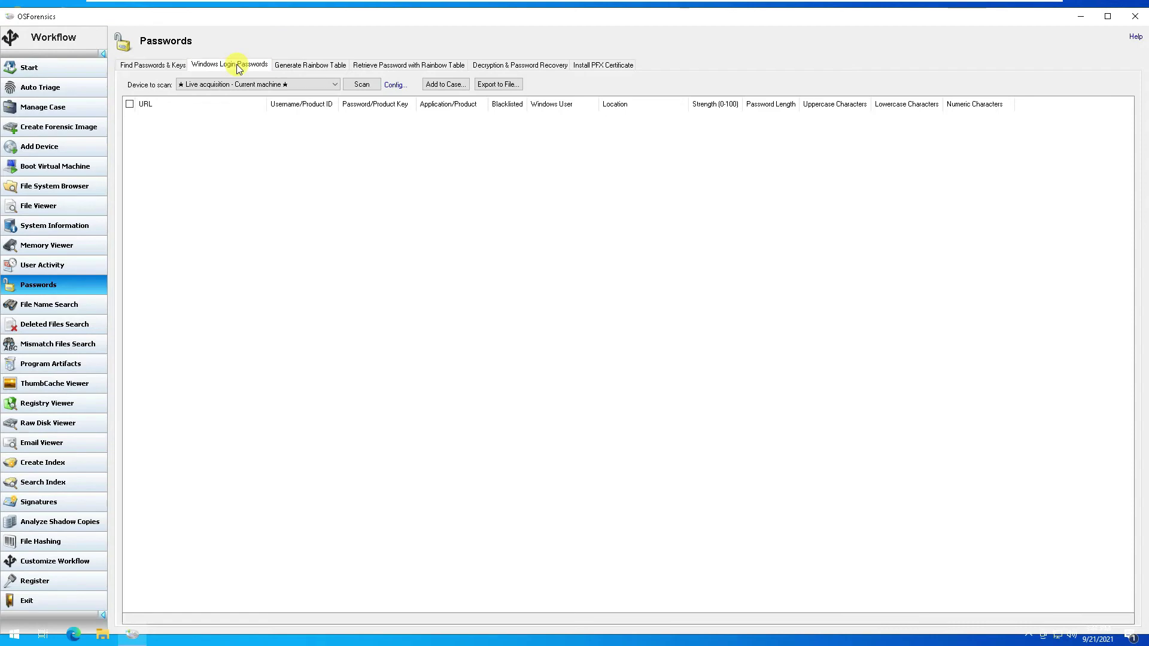
Step: View the rainbow table, decryption and PFX certificate tools of the Passwords module, then return to Find Passwords & Keys
left_click(300, 67)
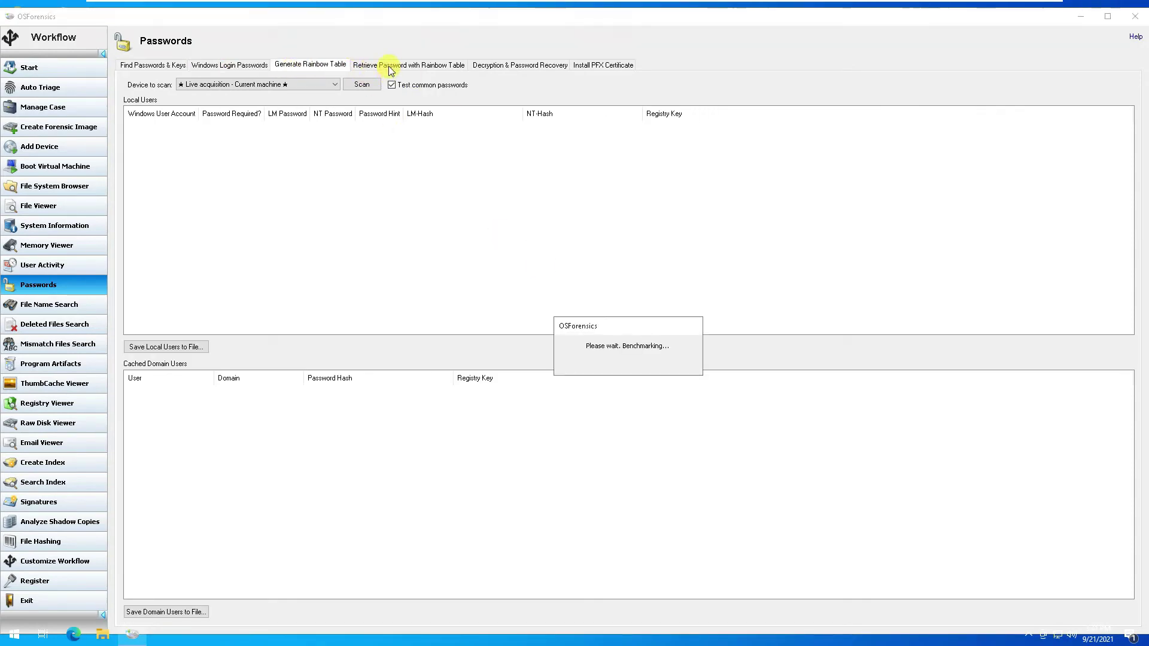
left_click(407, 66)
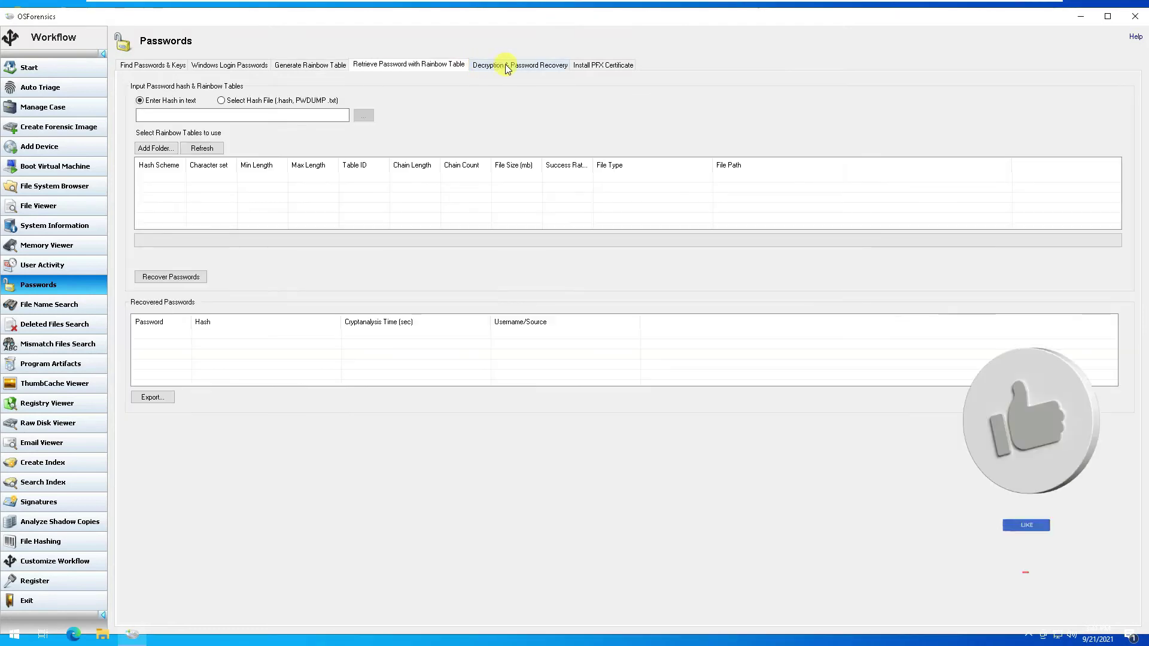
left_click(510, 65)
left_click(601, 66)
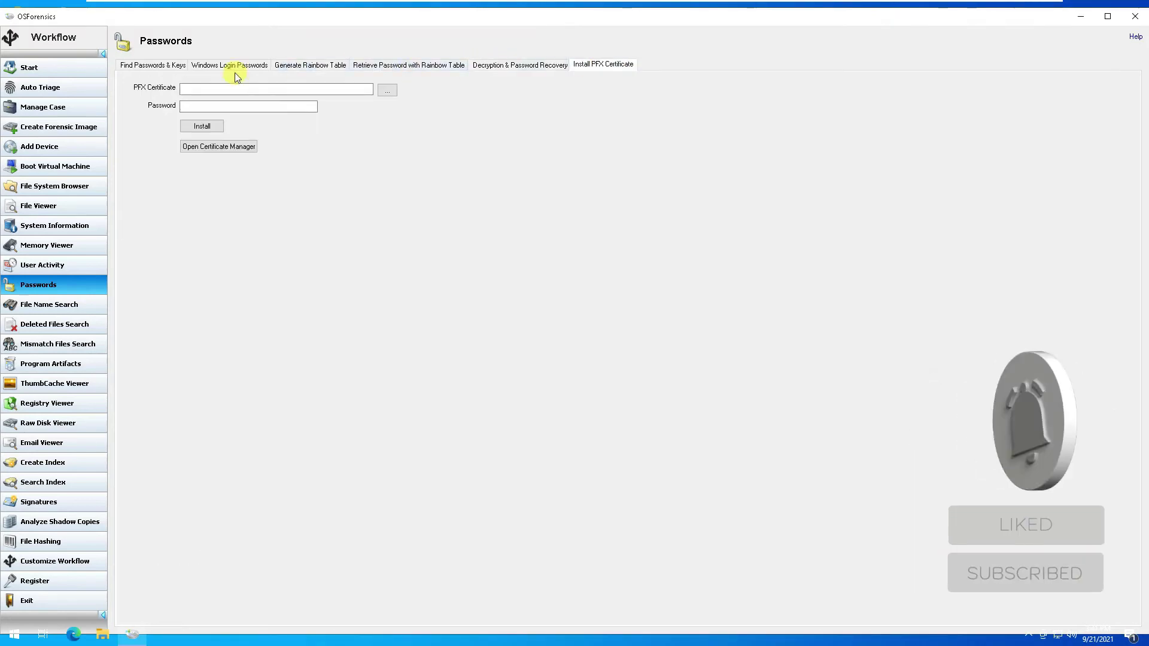
left_click(153, 66)
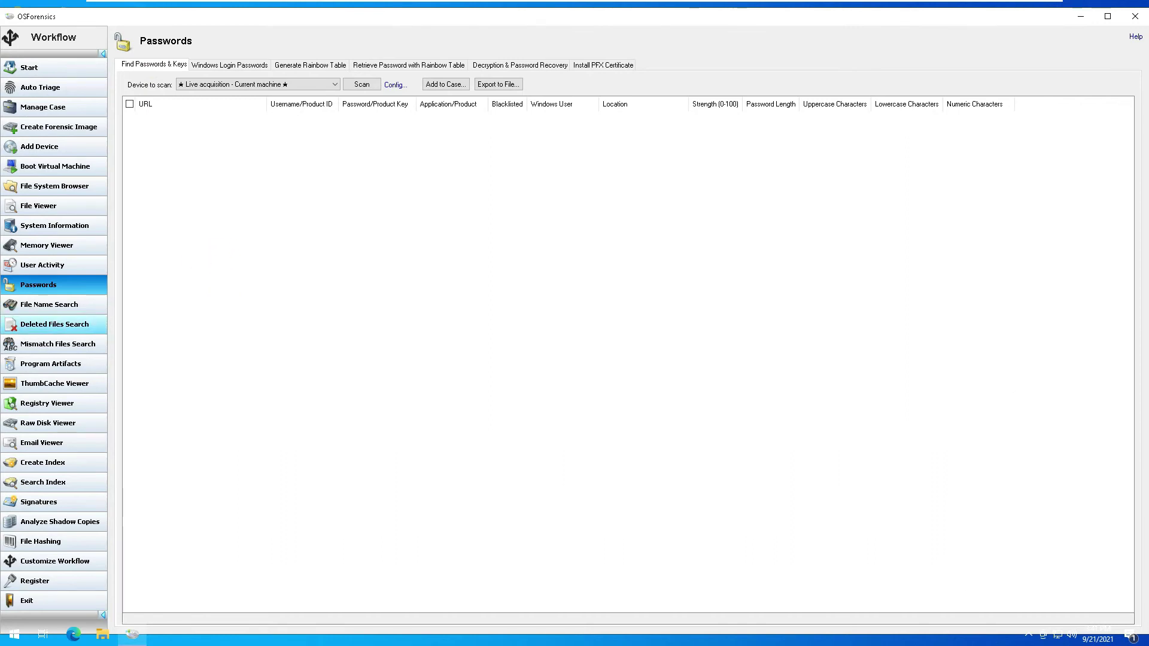
Step: Run a File Name Search for *.txt in D:\ and look across the result columns
left_click(54, 305)
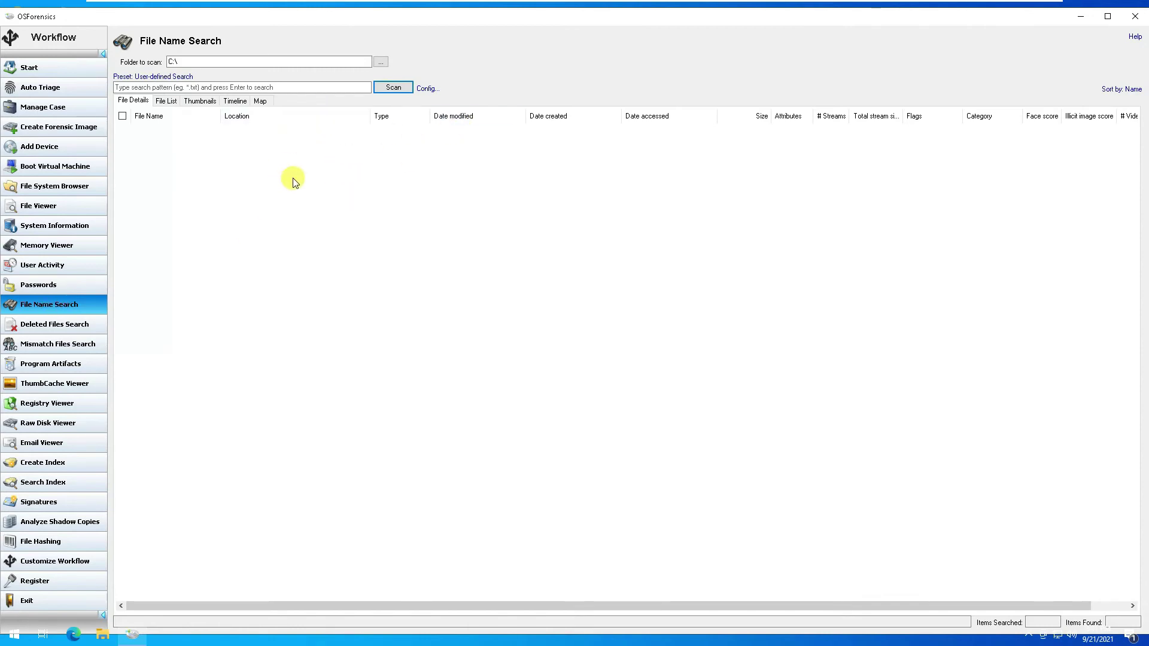
left_click(267, 88)
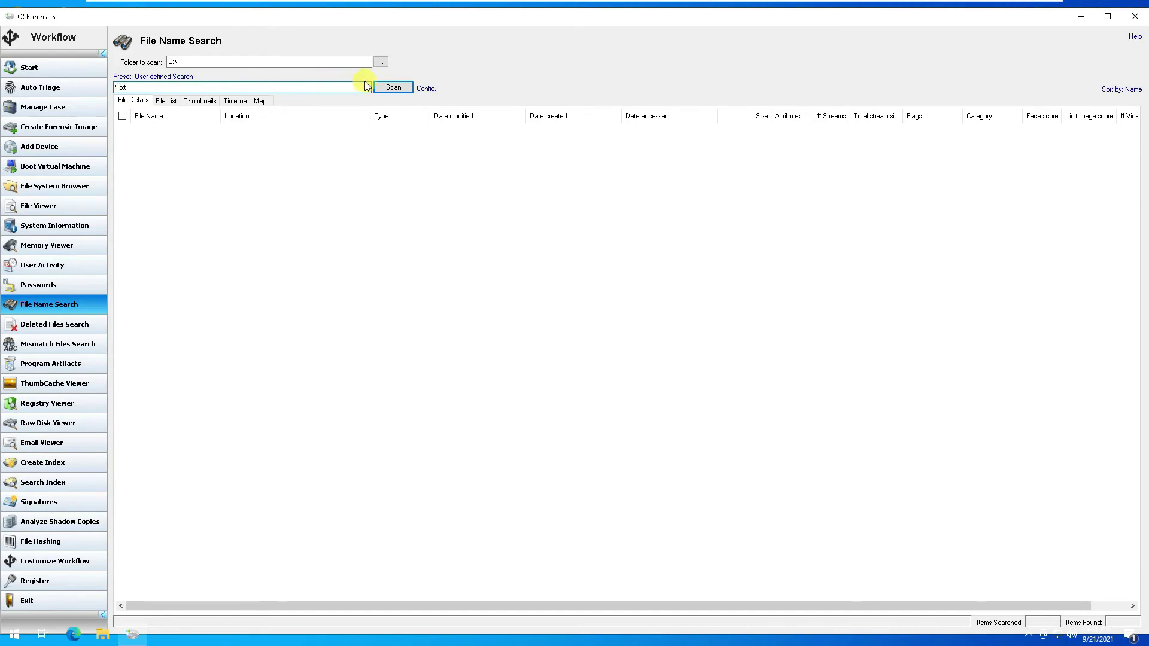
left_click(378, 62)
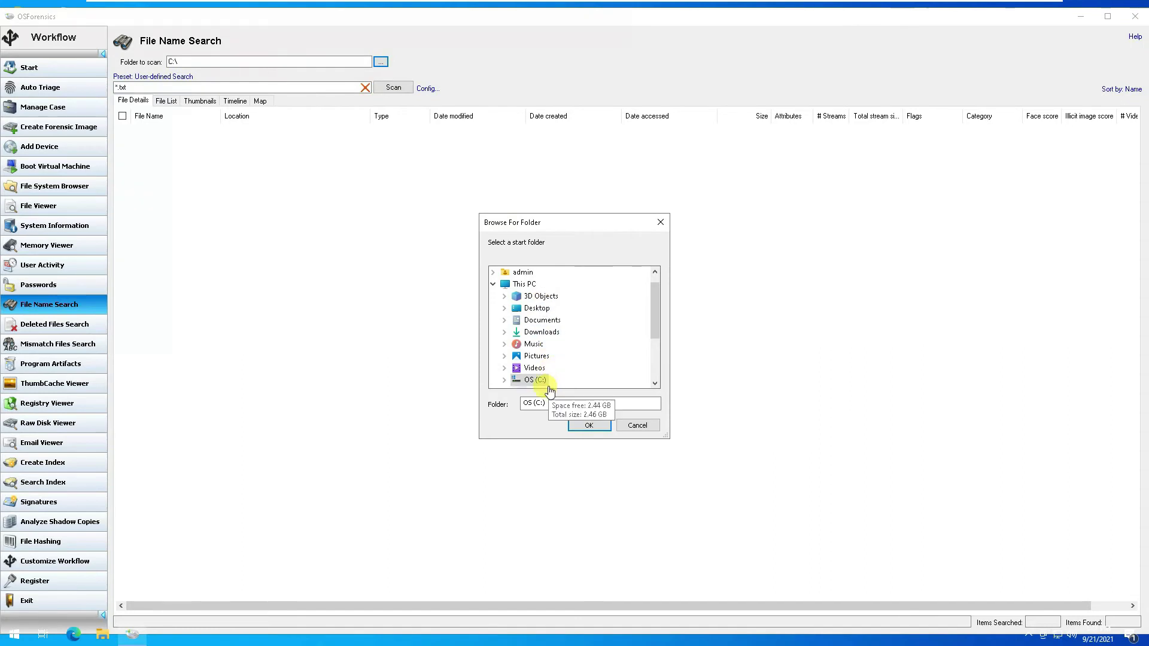
scroll(540, 390, "down", 1)
left_click(538, 357)
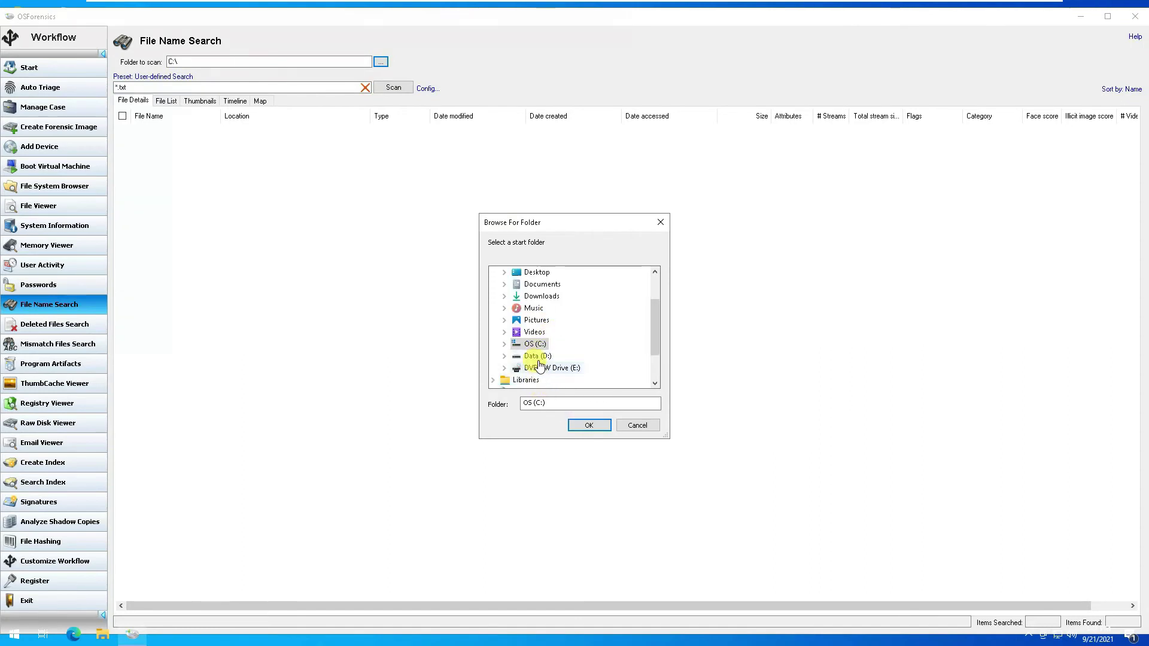
left_click(589, 425)
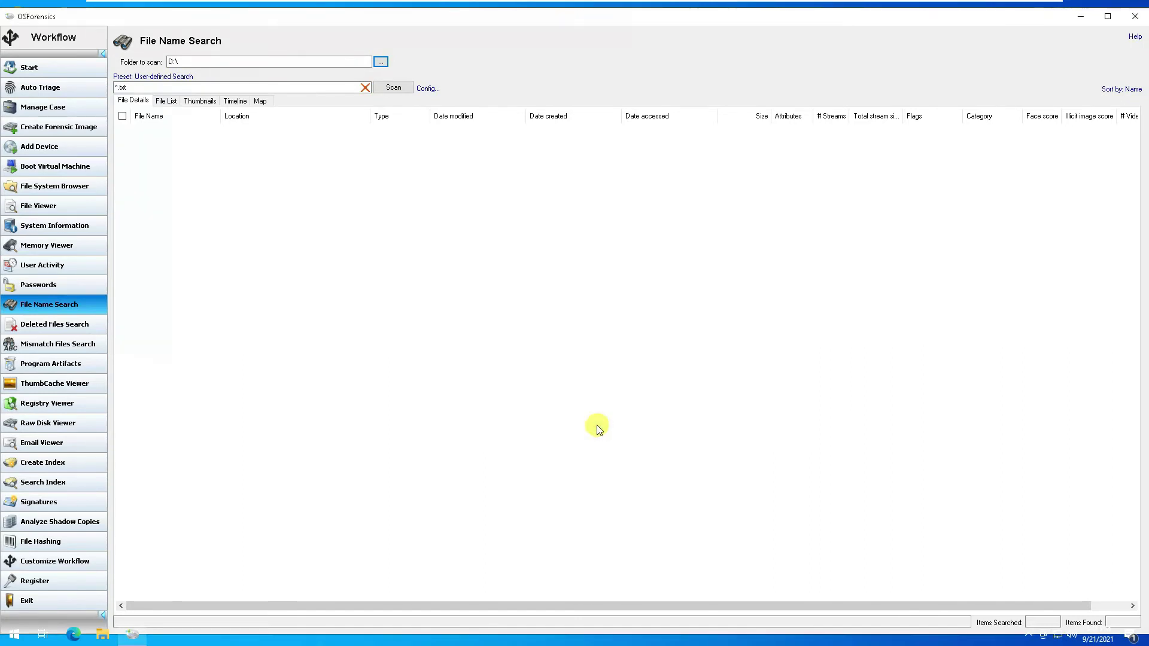
left_click(395, 87)
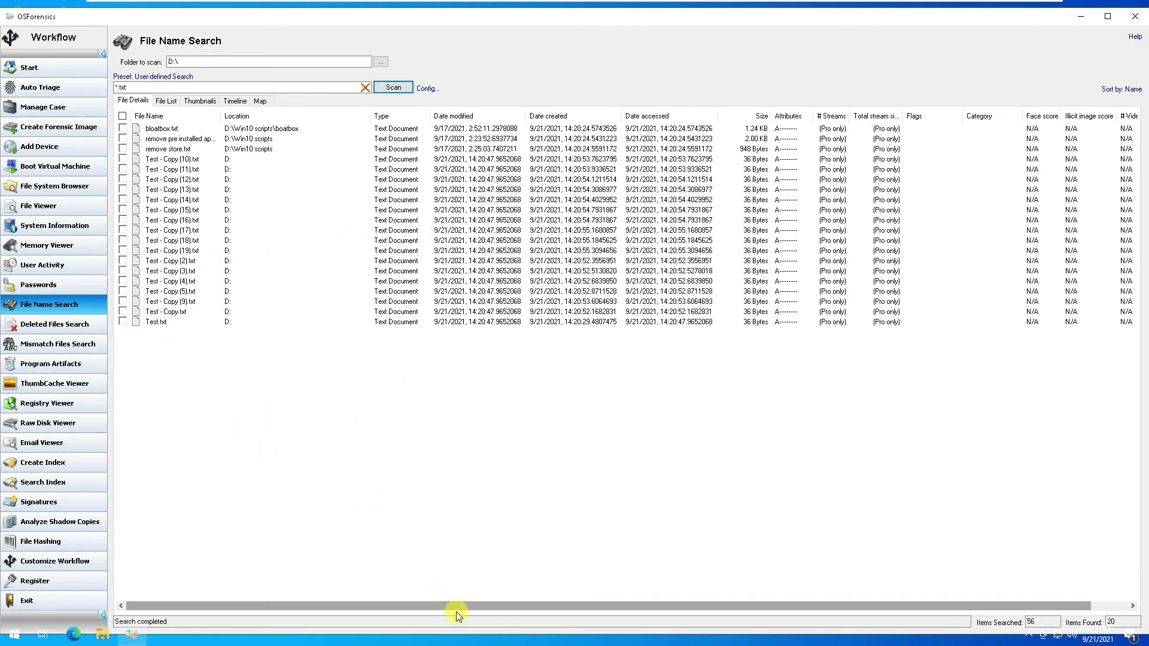
left_click_drag(458, 606, 623, 594)
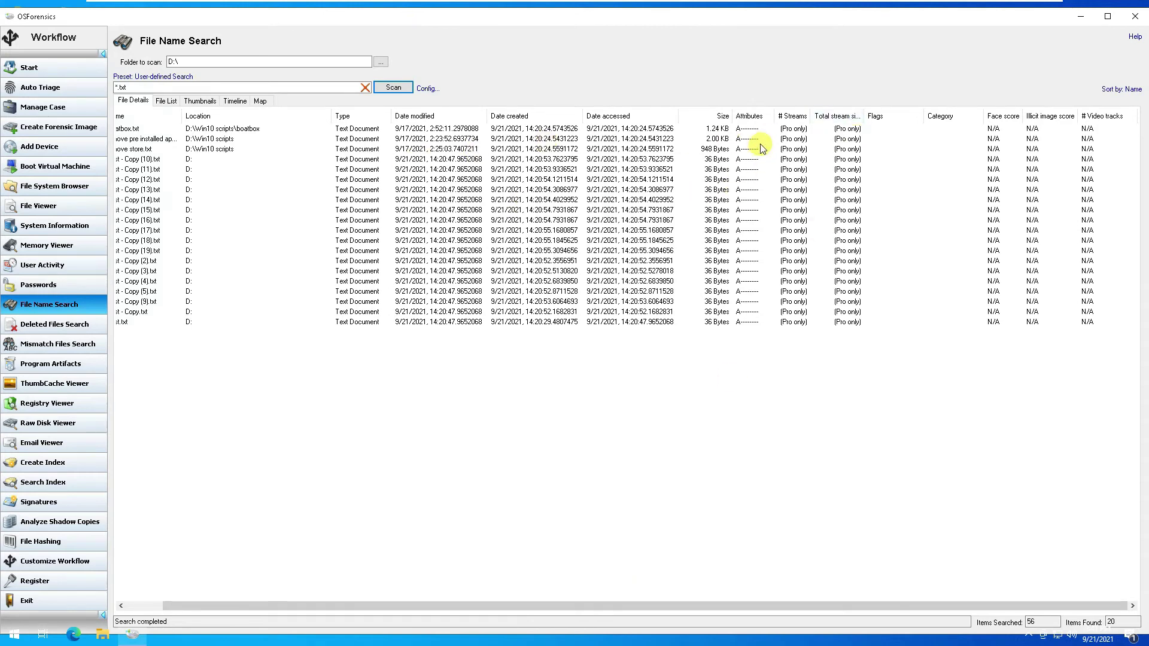
left_click_drag(525, 605, 455, 603)
Step: Scan PhysicalDrive0 Partition 4, D: for deleted files of all types in Deleted Files Search
left_click(62, 326)
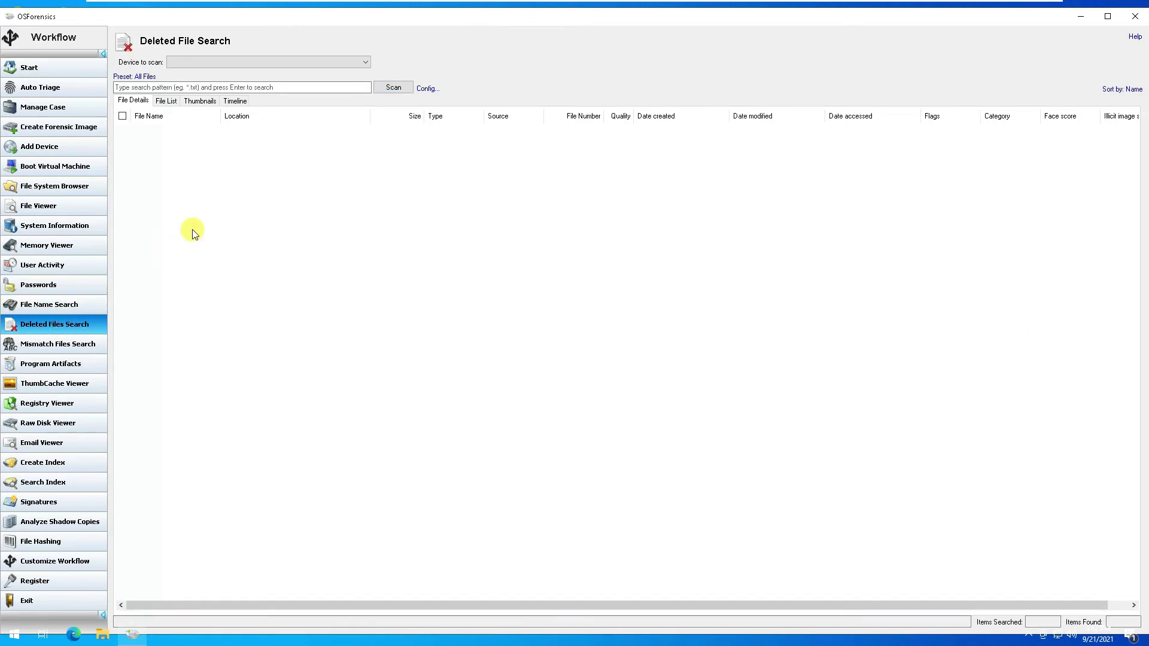
left_click(366, 60)
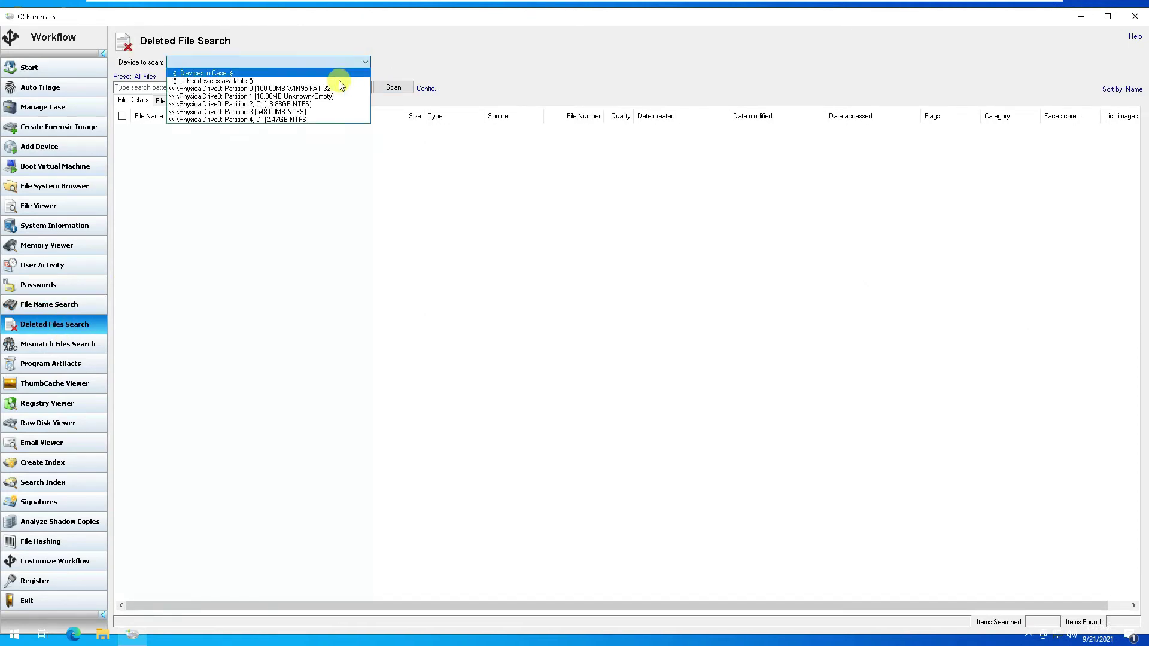
left_click(318, 119)
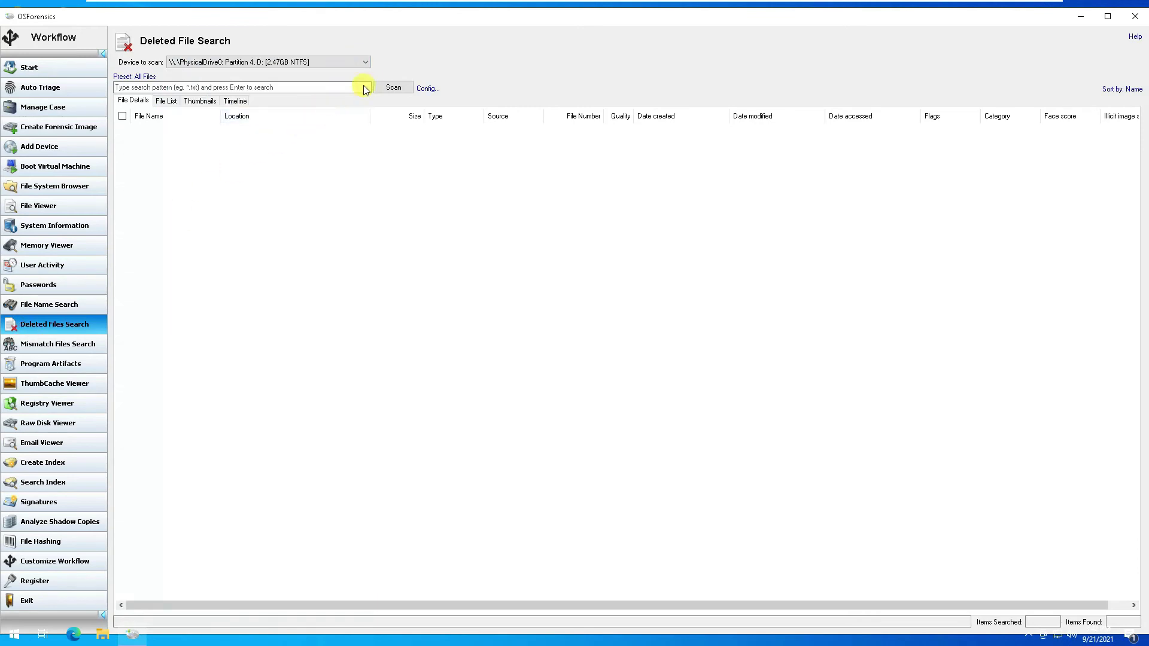
left_click(397, 88)
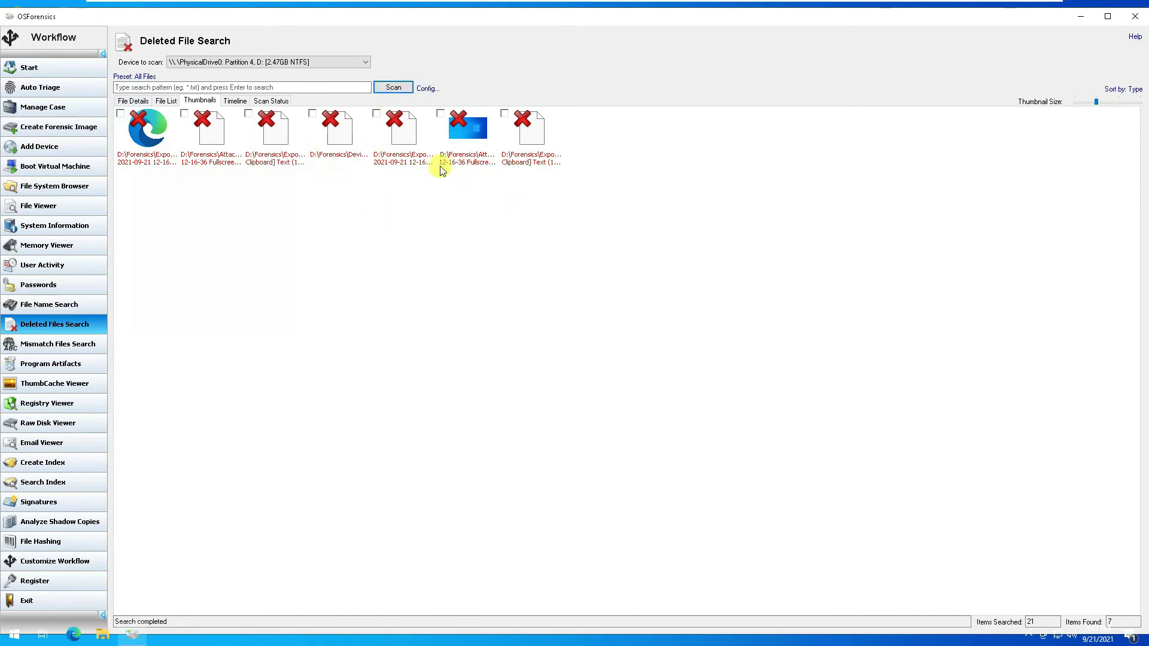
Step: Mark the deleted clipboard text .txt.OSFMeta file in the thumbnails and view the result-list export formats without exporting
left_click(249, 114)
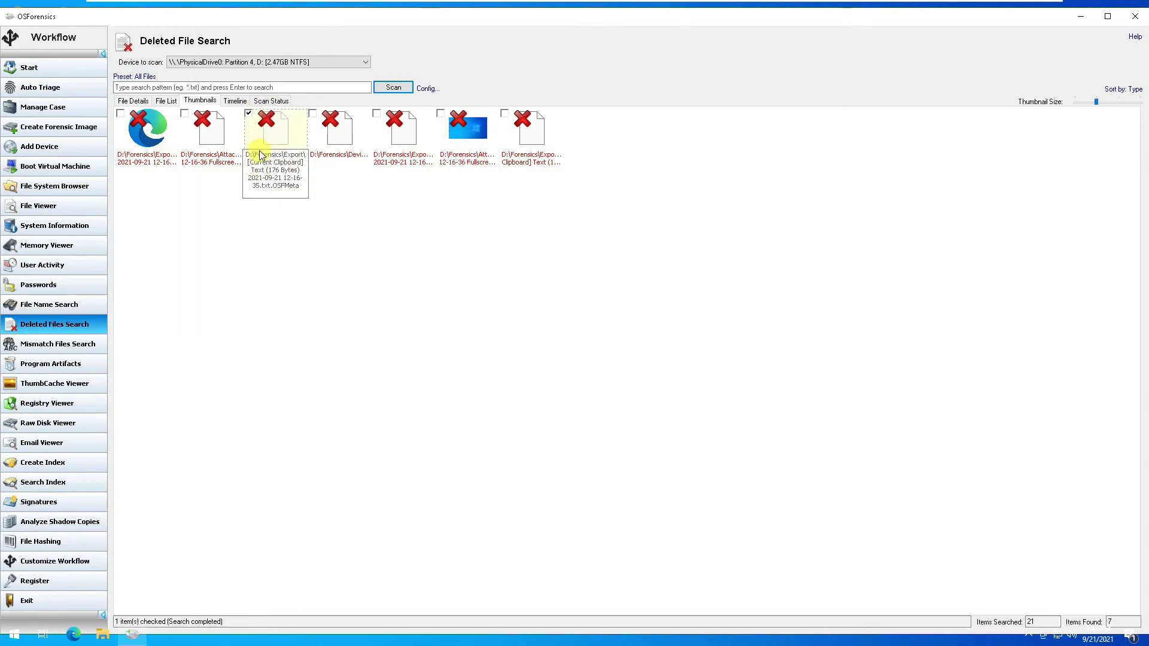
right_click(276, 177)
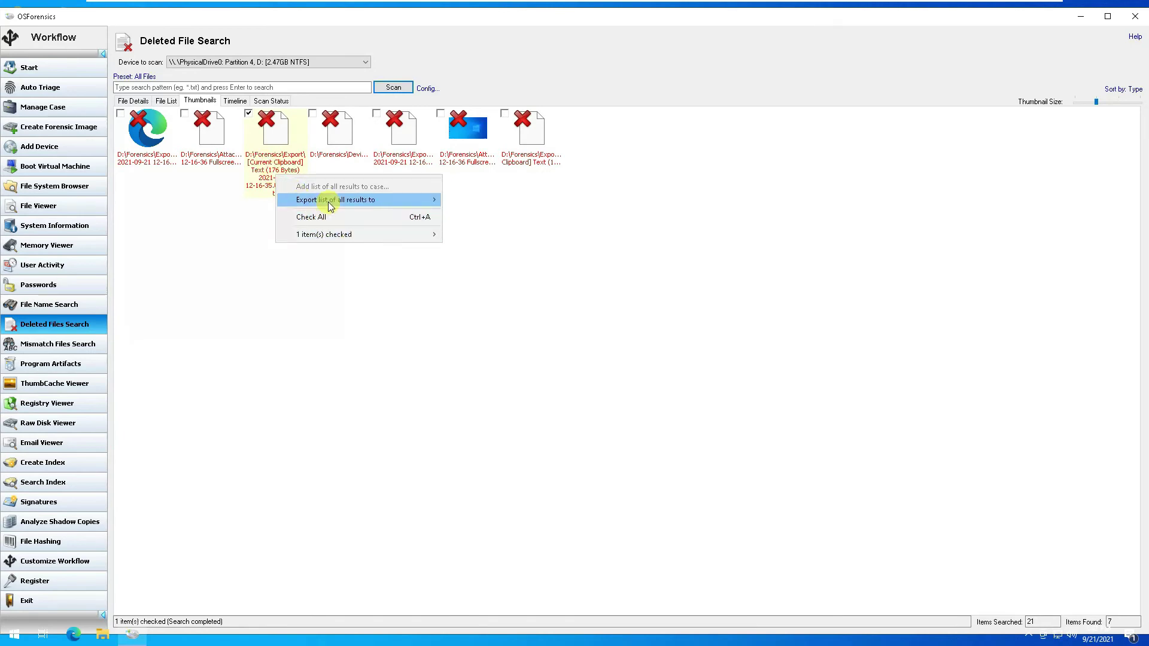
mouse_move(331, 207)
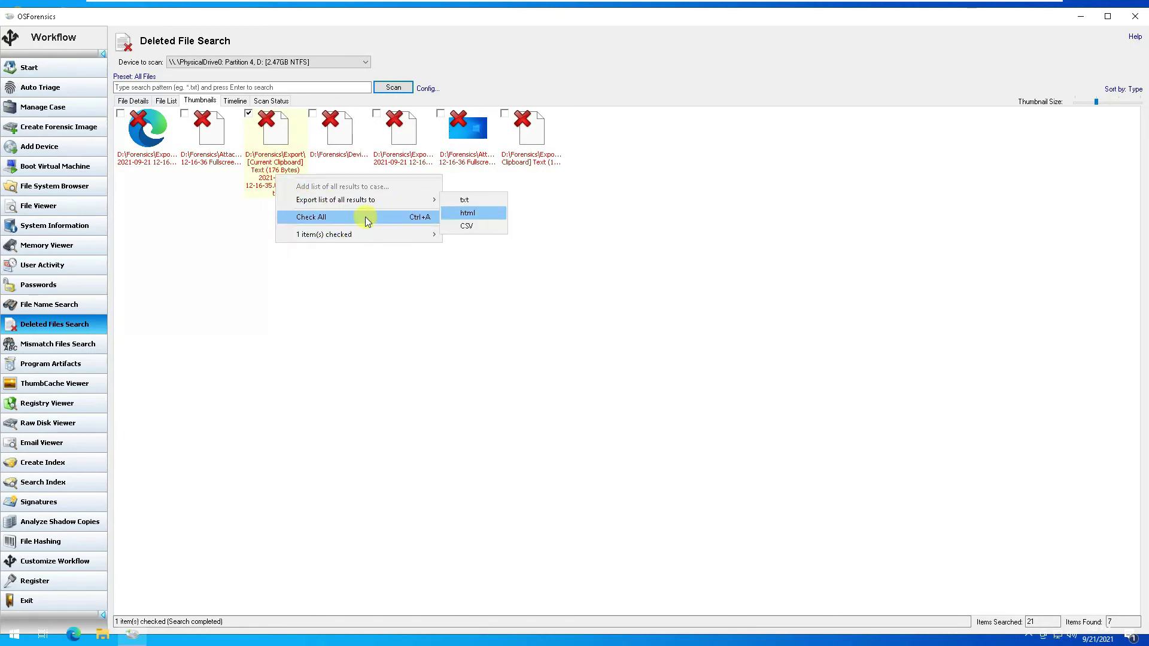
left_click(194, 259)
Step: Review the deleted files in the Timeline, Scan Status, File List and File Details views, selecting the SI bitlocker OSFMeta entry
left_click(234, 101)
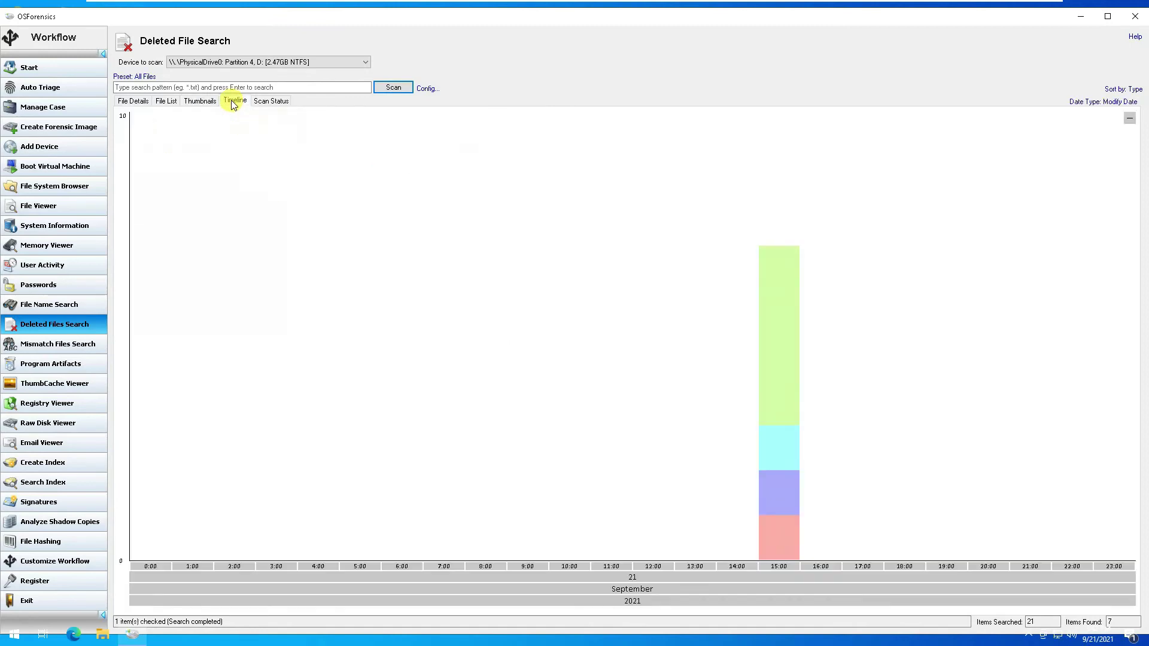
left_click(277, 103)
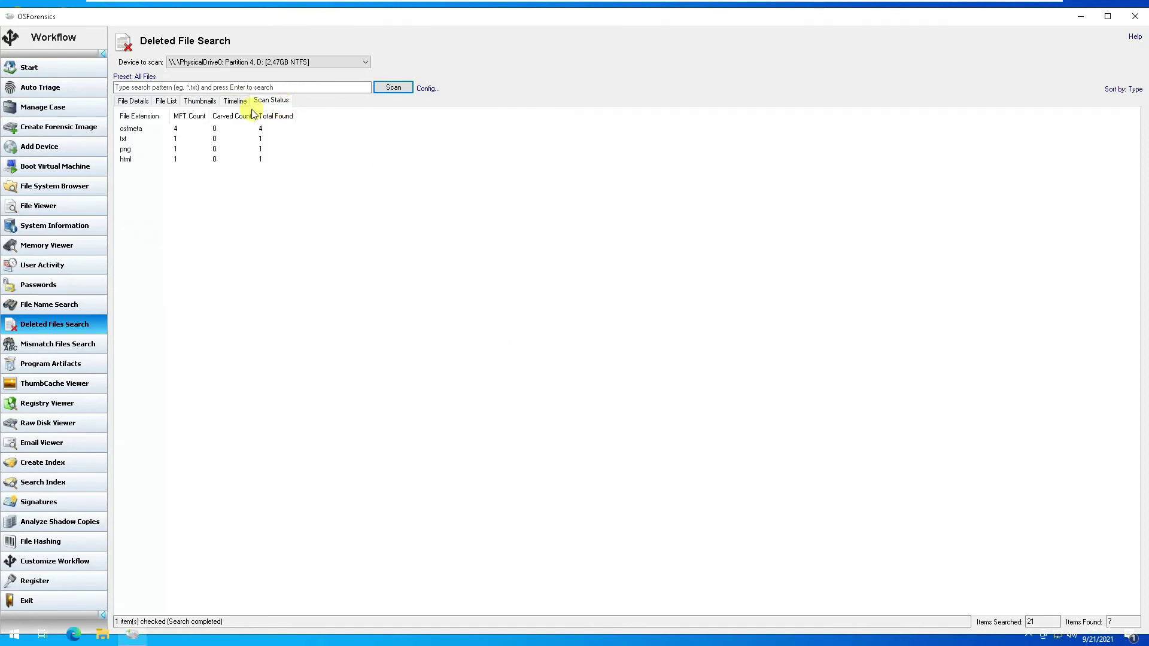
left_click(163, 102)
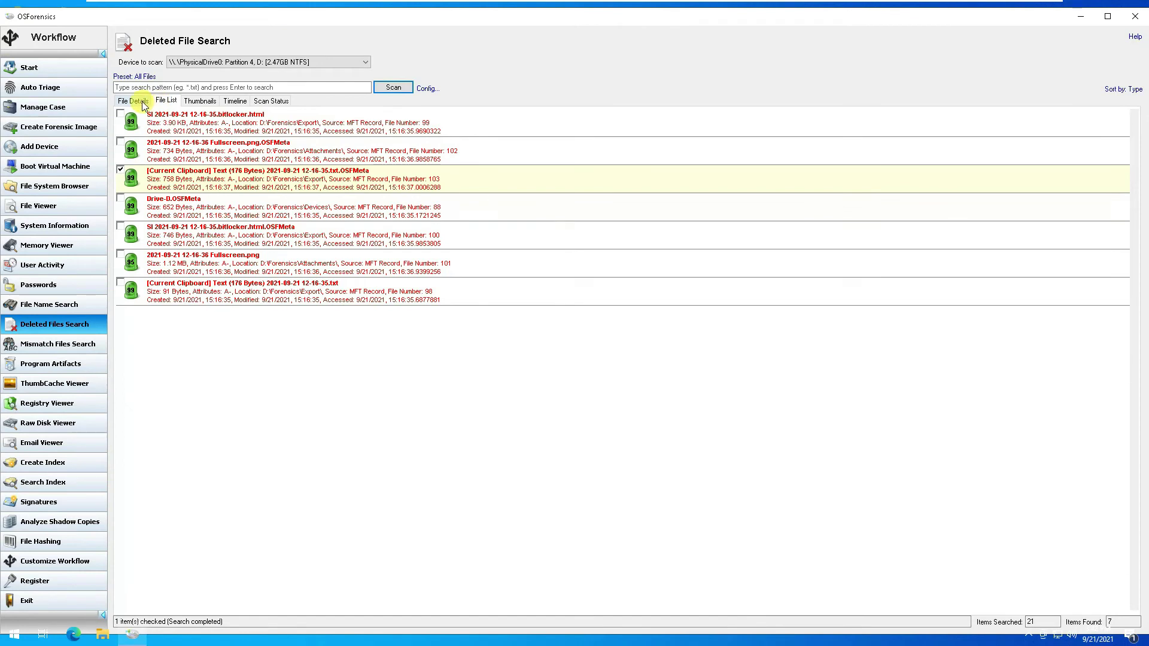
left_click(142, 102)
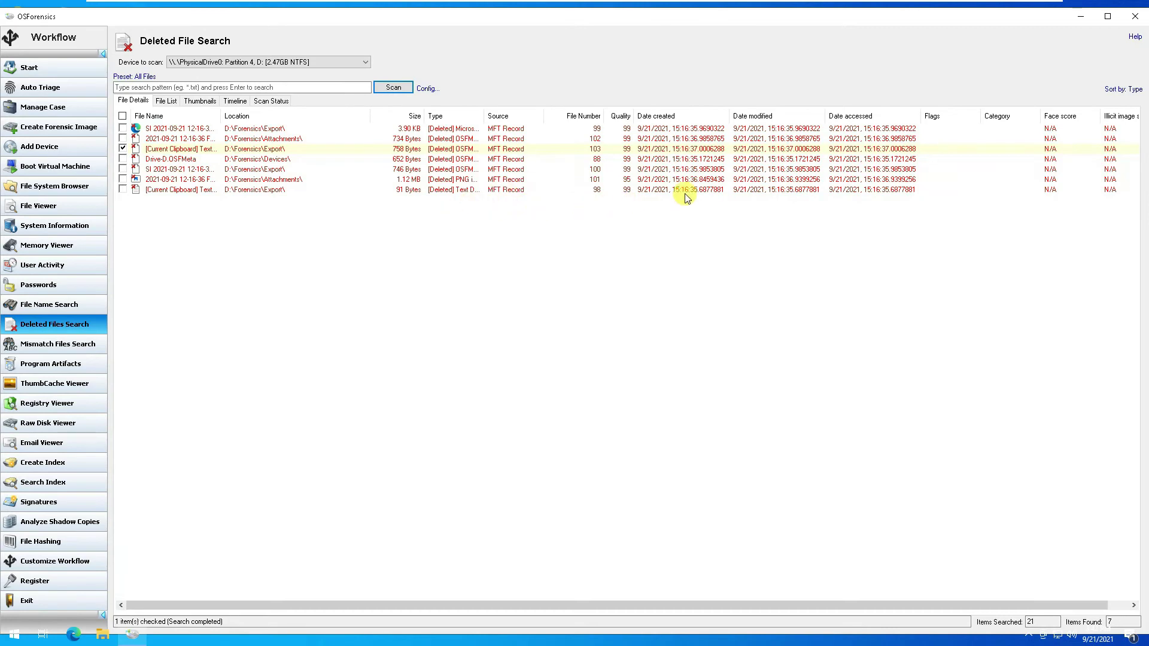
left_click(409, 170)
left_click(409, 169)
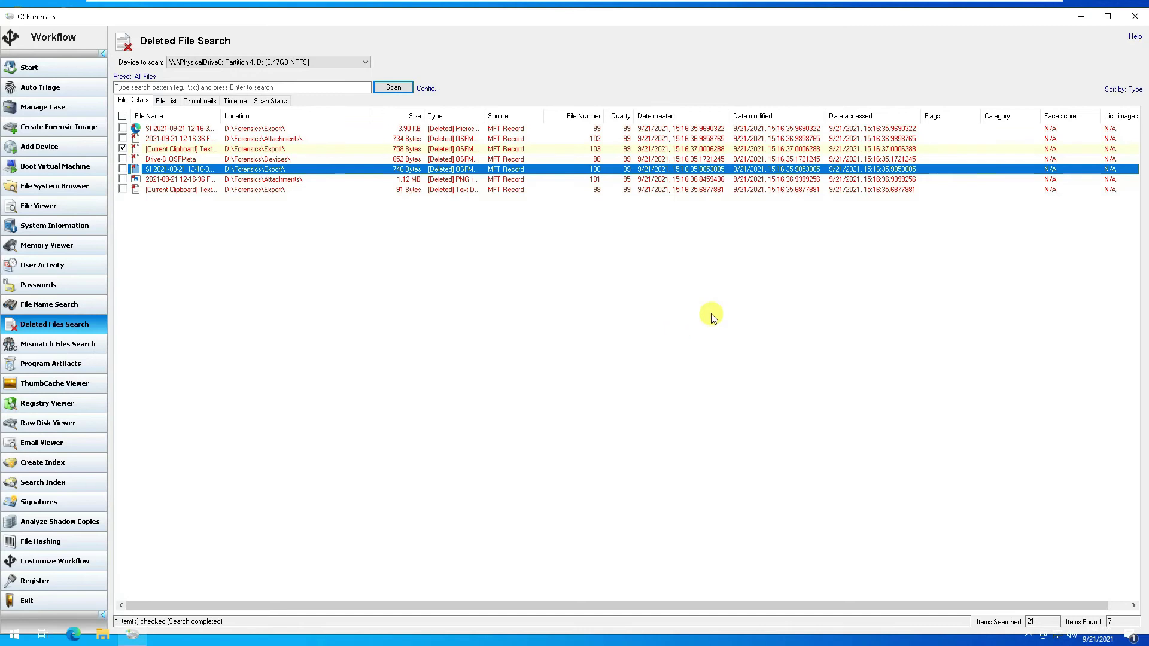
Step: Show the Mismatch Files Search module and maximize the window
left_click(49, 346)
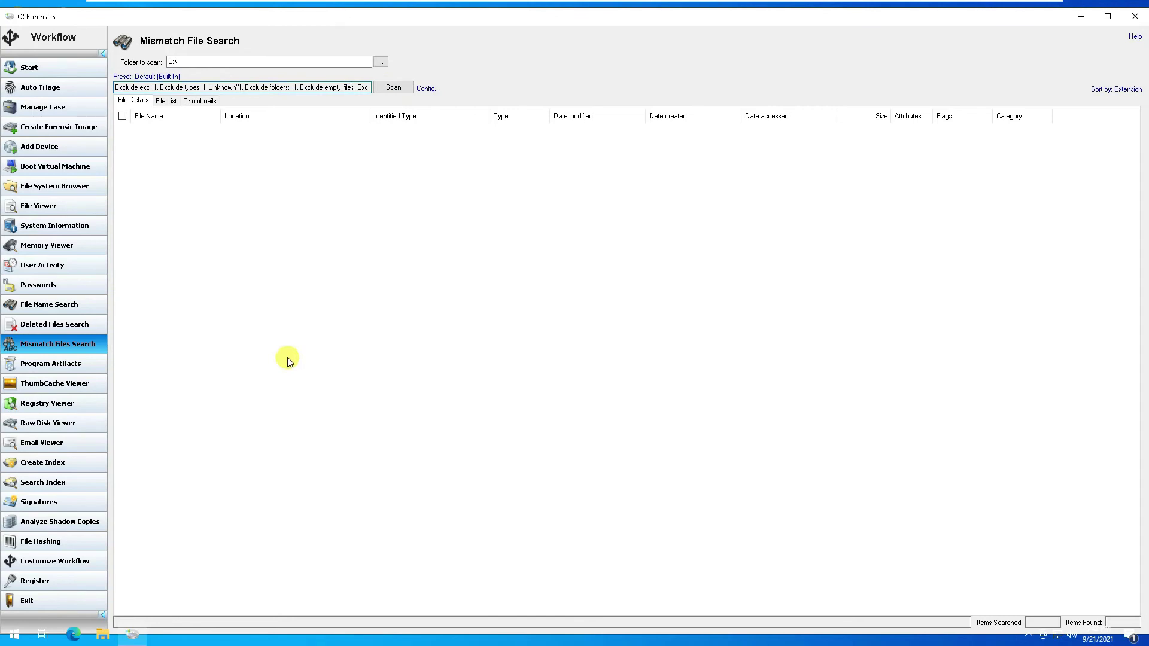
left_click(1108, 20)
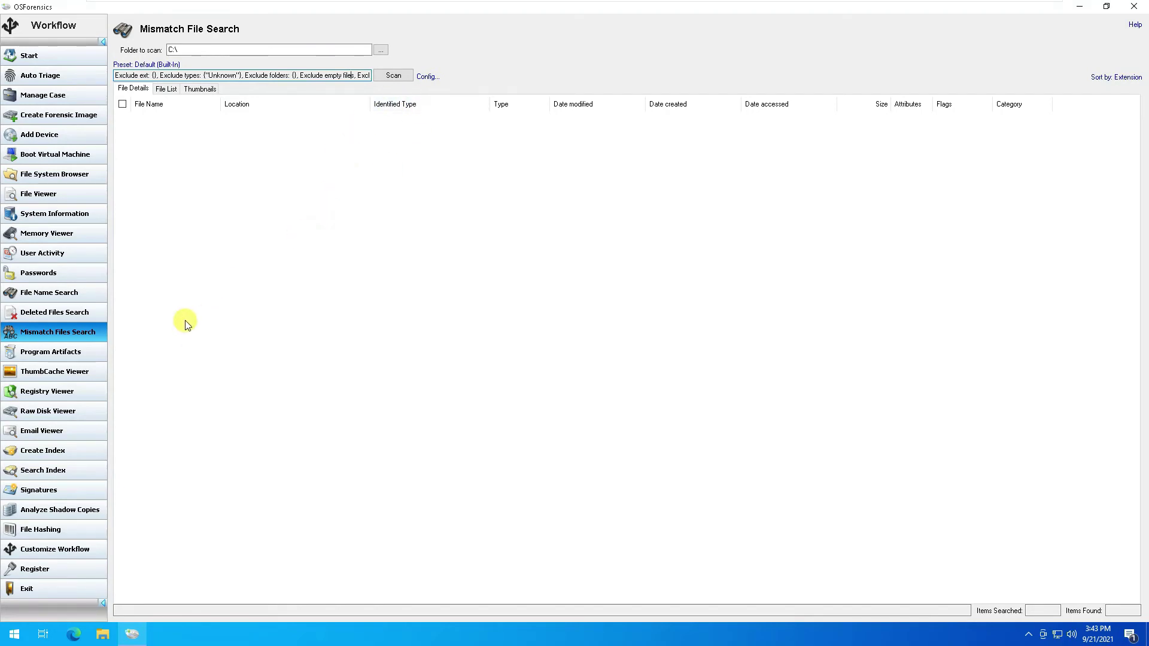
Step: Examine the C:\ prefetch entries in the Program Artifacts module, enlarging the application list to show more rows
left_click(56, 354)
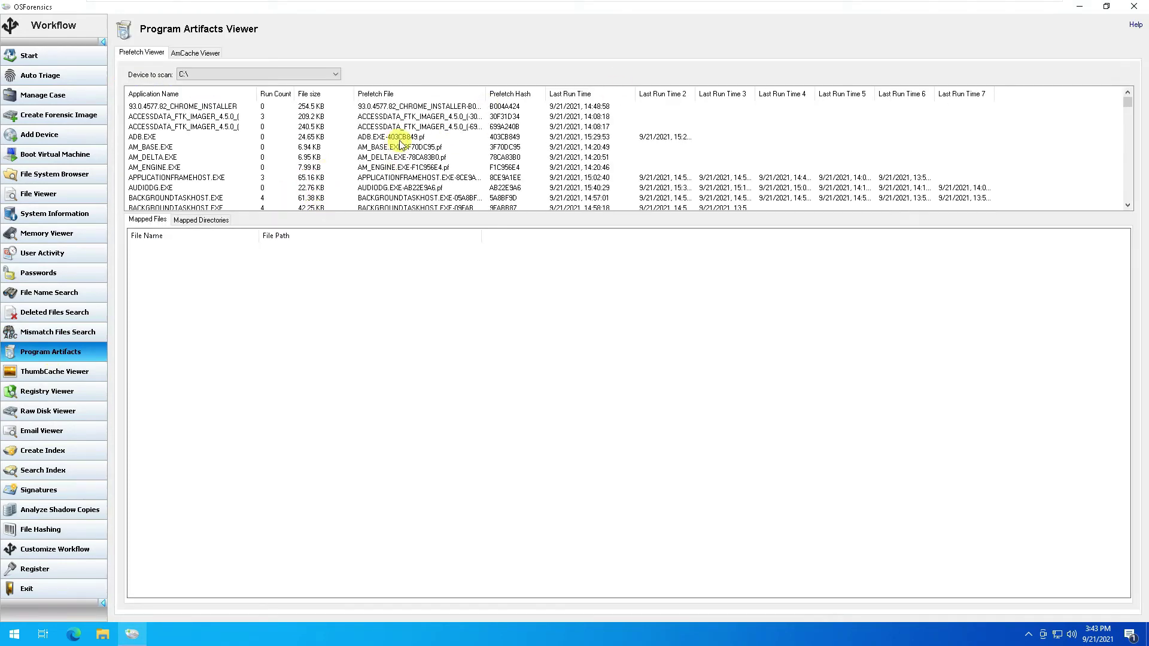
scroll(400, 144, "down", 12)
scroll(400, 144, "down", 15)
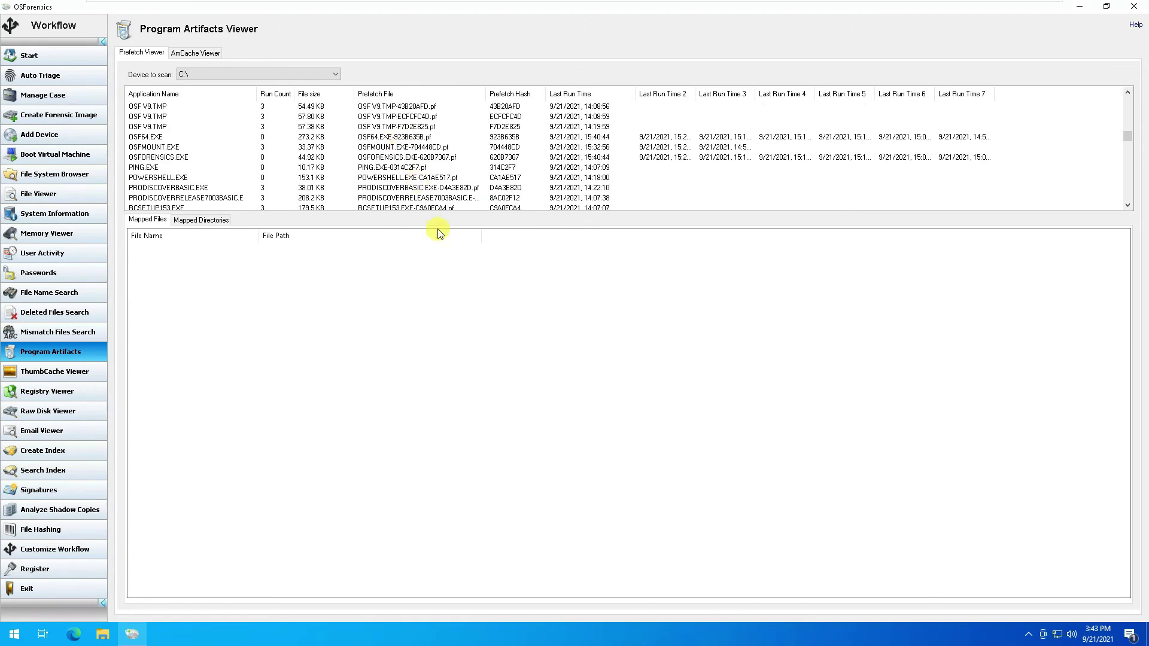
left_click_drag(444, 214, 482, 358)
scroll(453, 231, "up", 10)
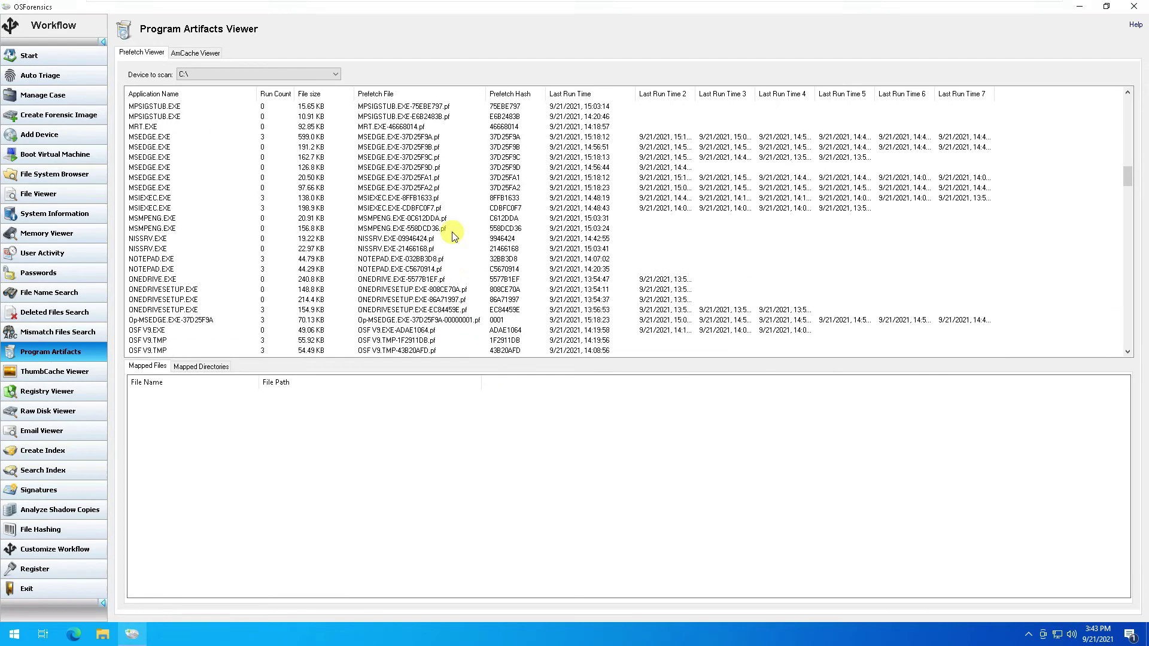
scroll(453, 231, "up", 10)
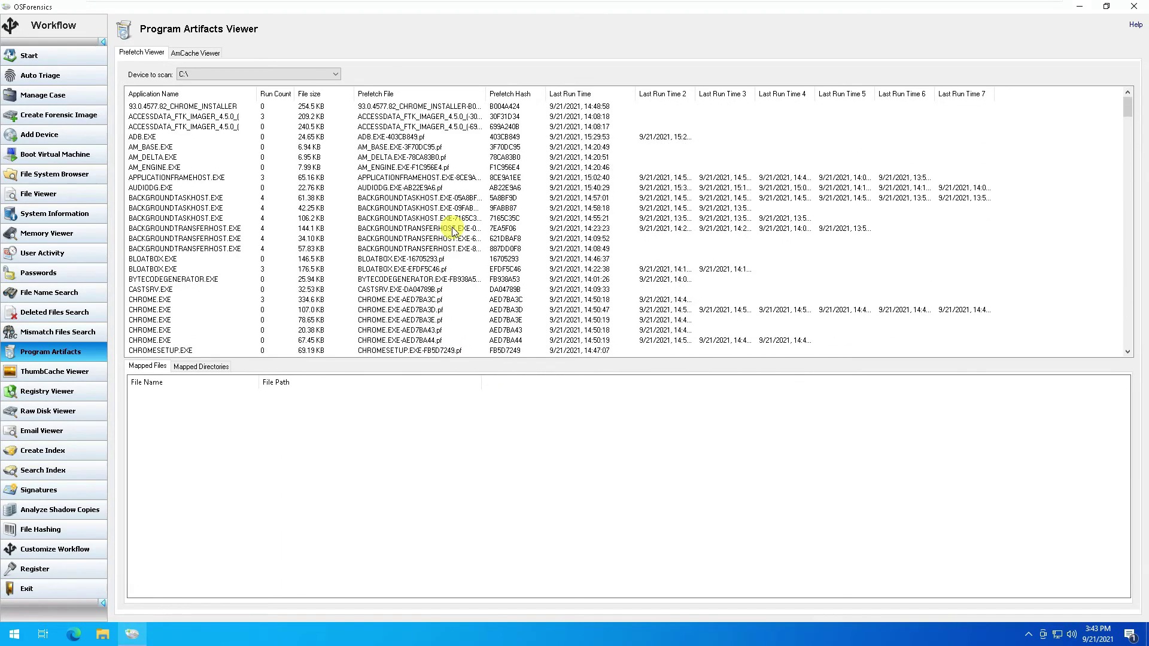
Step: Browse the AmCache applications and inspect the registry key data of Microsoft.Windows.StartMenuExperienceHost and Windows.PrintDialog
left_click(195, 54)
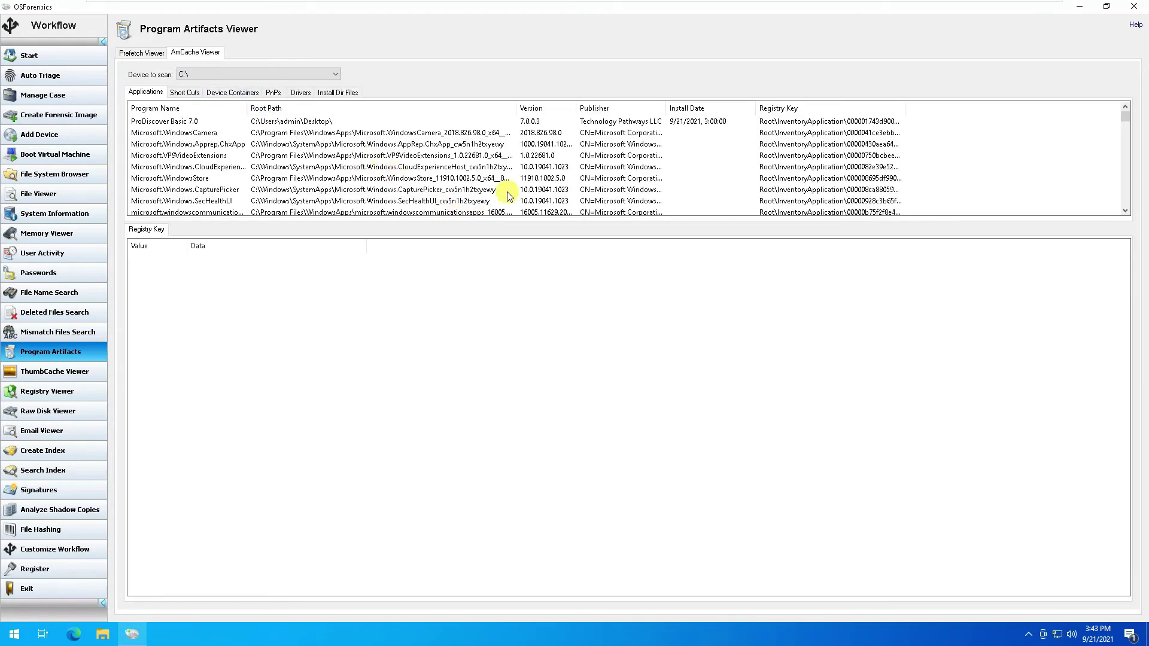
scroll(814, 159, "down", 2)
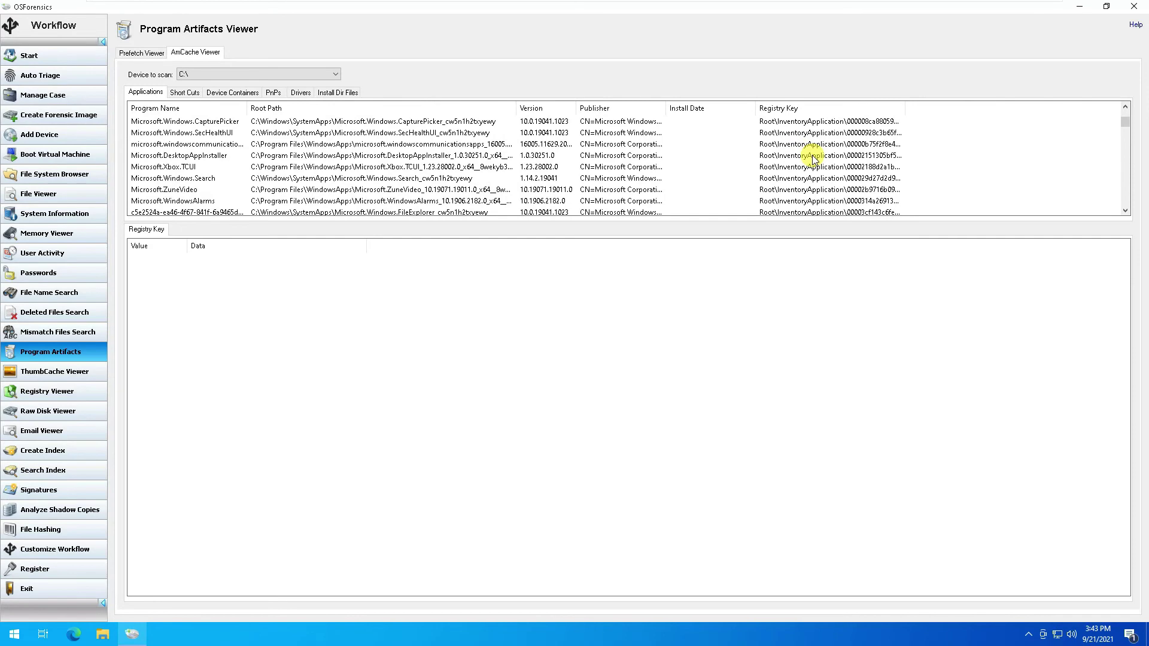
scroll(748, 159, "down", 2)
scroll(598, 146, "down", 1)
scroll(419, 147, "down", 5)
scroll(201, 150, "down", 1)
left_click(196, 167)
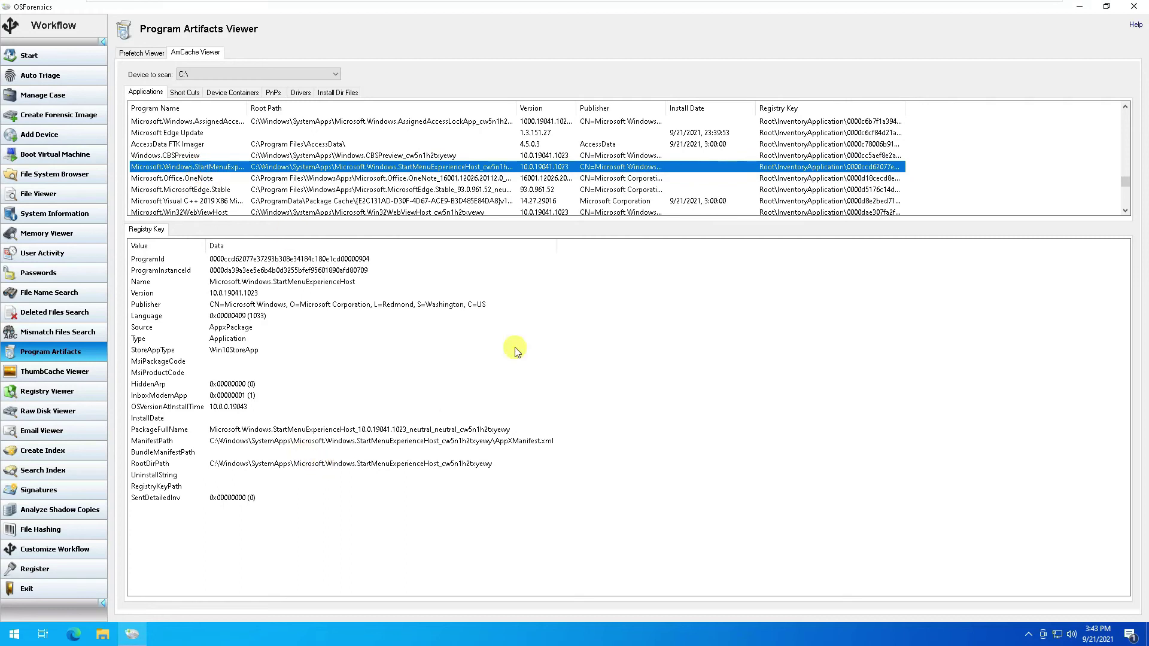
scroll(545, 180, "down", 3)
left_click(323, 190)
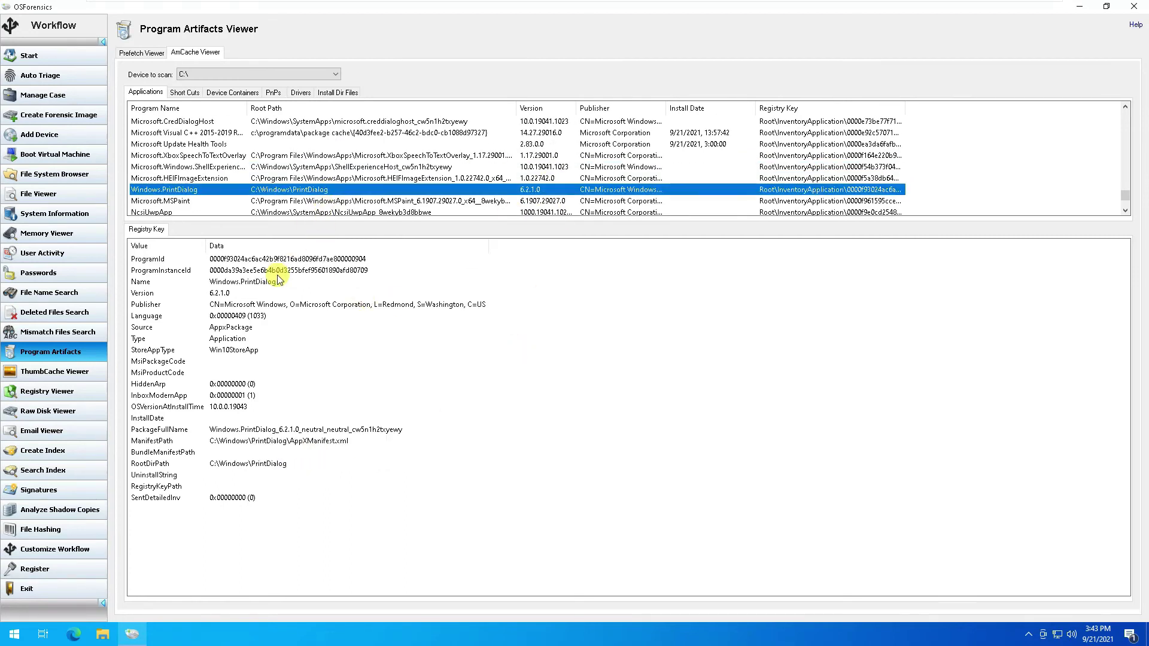
Step: Review the AmCache short cuts, device containers, PnPs, drivers and install directory files for C:\
left_click(184, 92)
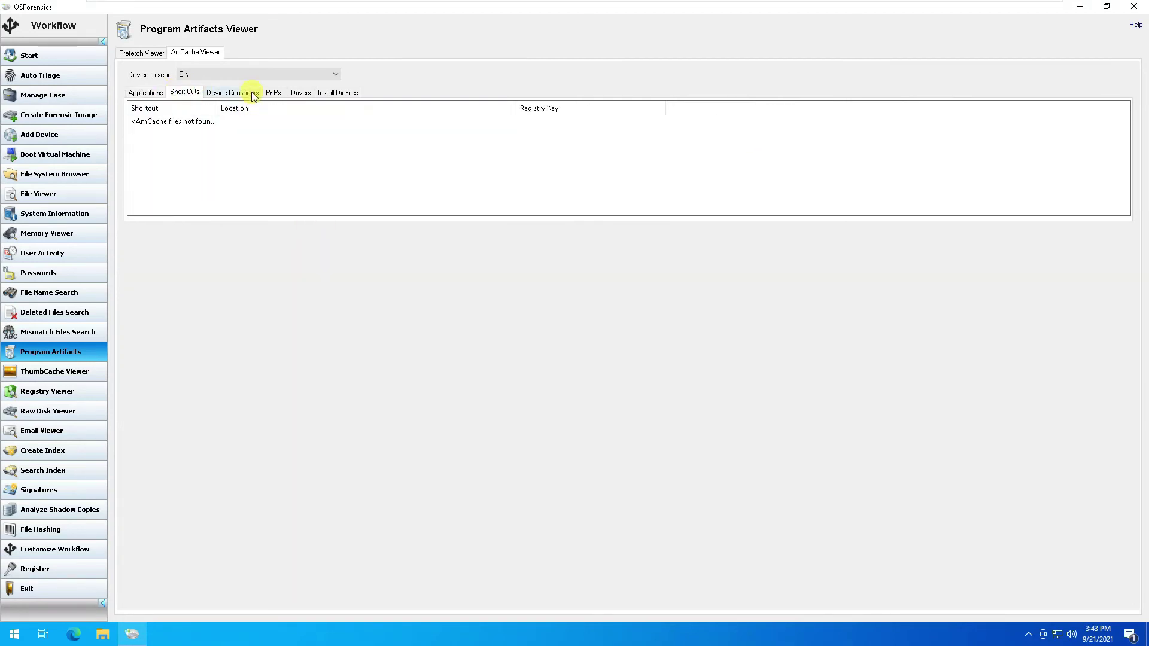
left_click(240, 92)
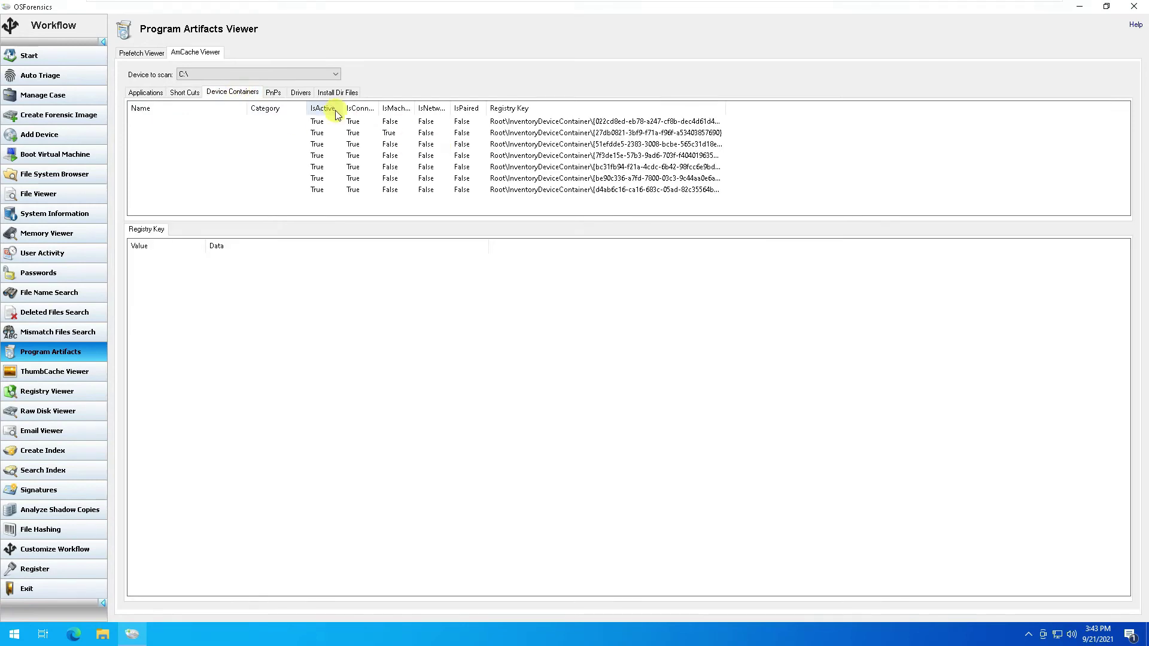
left_click(273, 93)
left_click(300, 92)
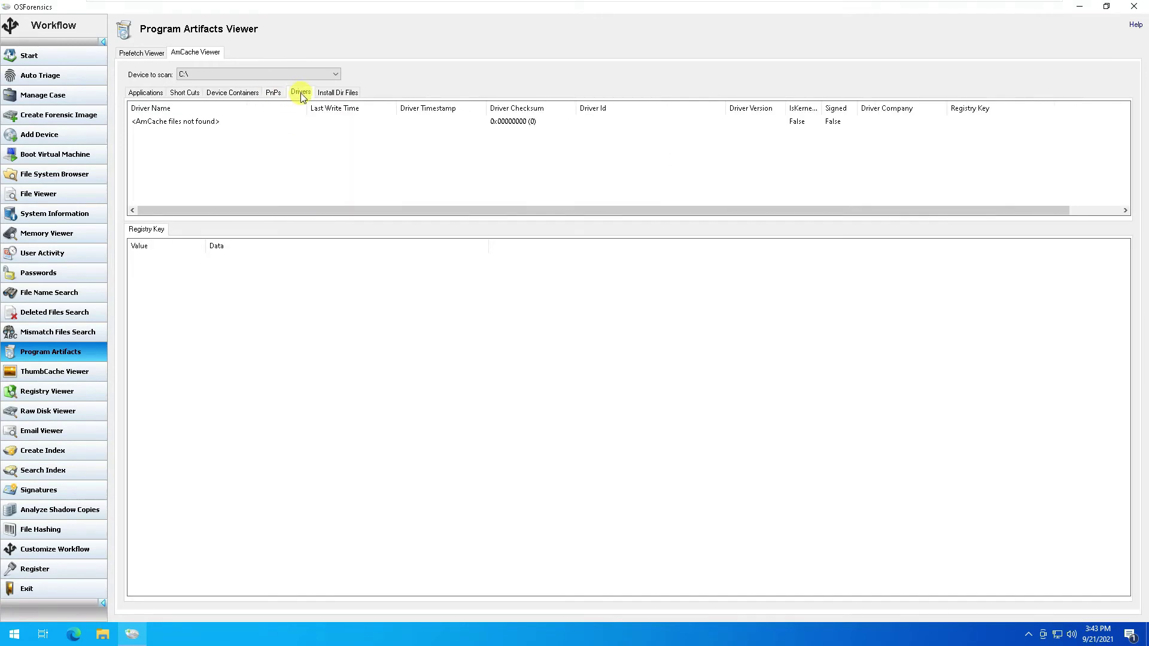
left_click(350, 96)
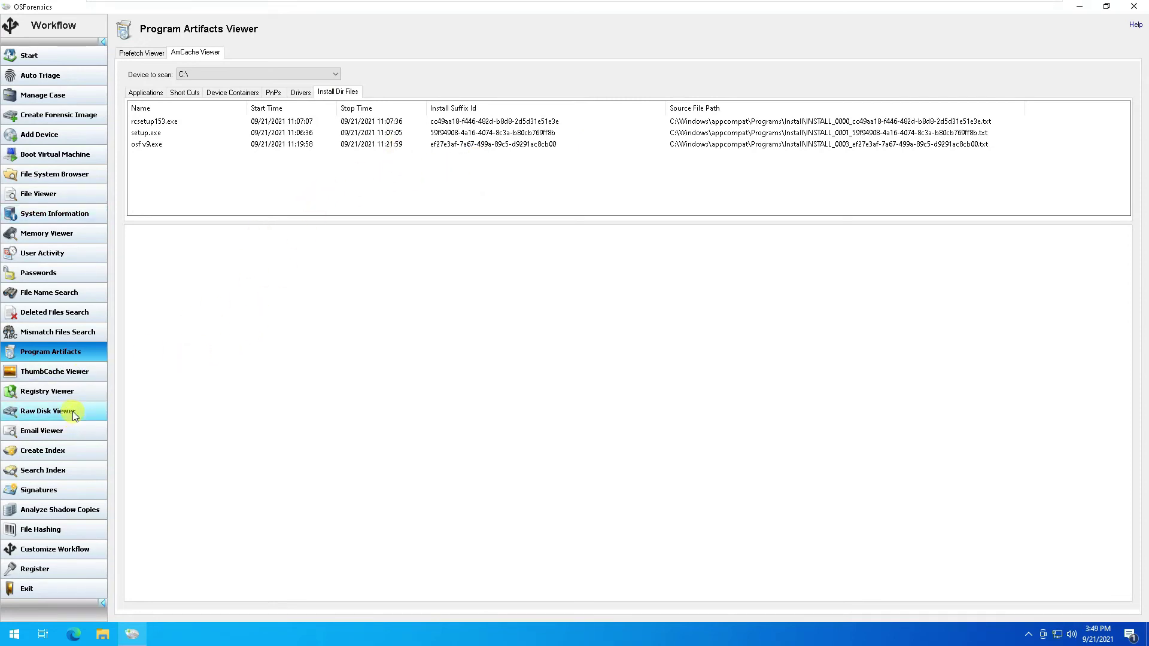
Step: Examine the raw hex data of PhysicalDrive0 Partition 4, D: in the Raw Disk Viewer, ending at the first sector
left_click(71, 413)
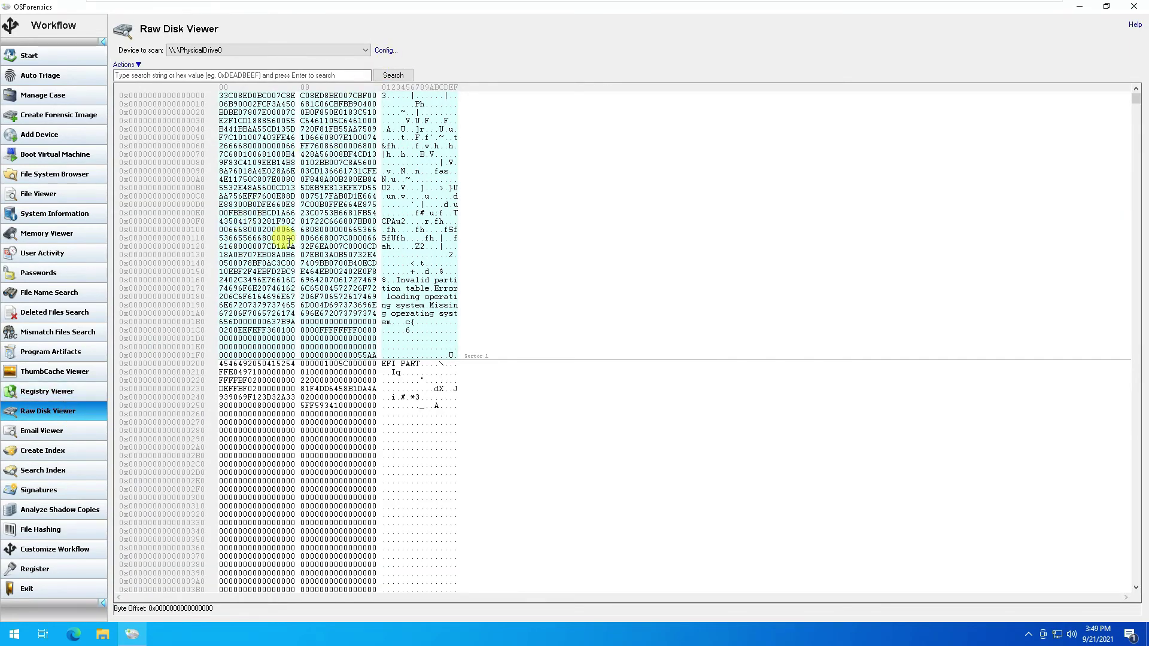
left_click(363, 52)
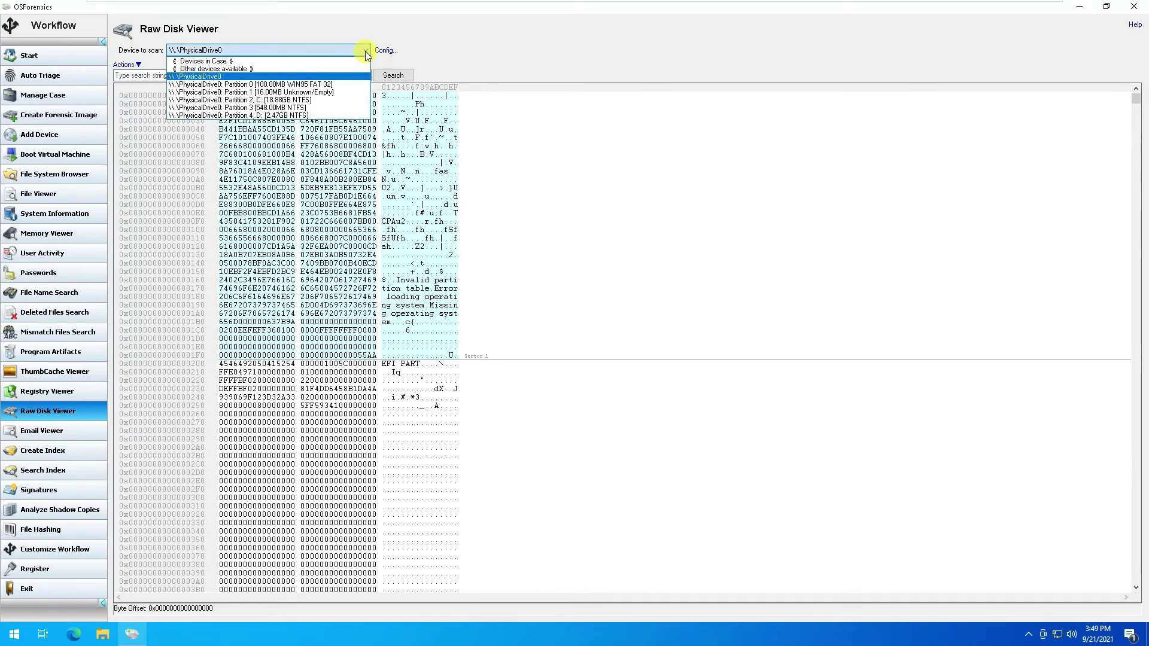
left_click(324, 114)
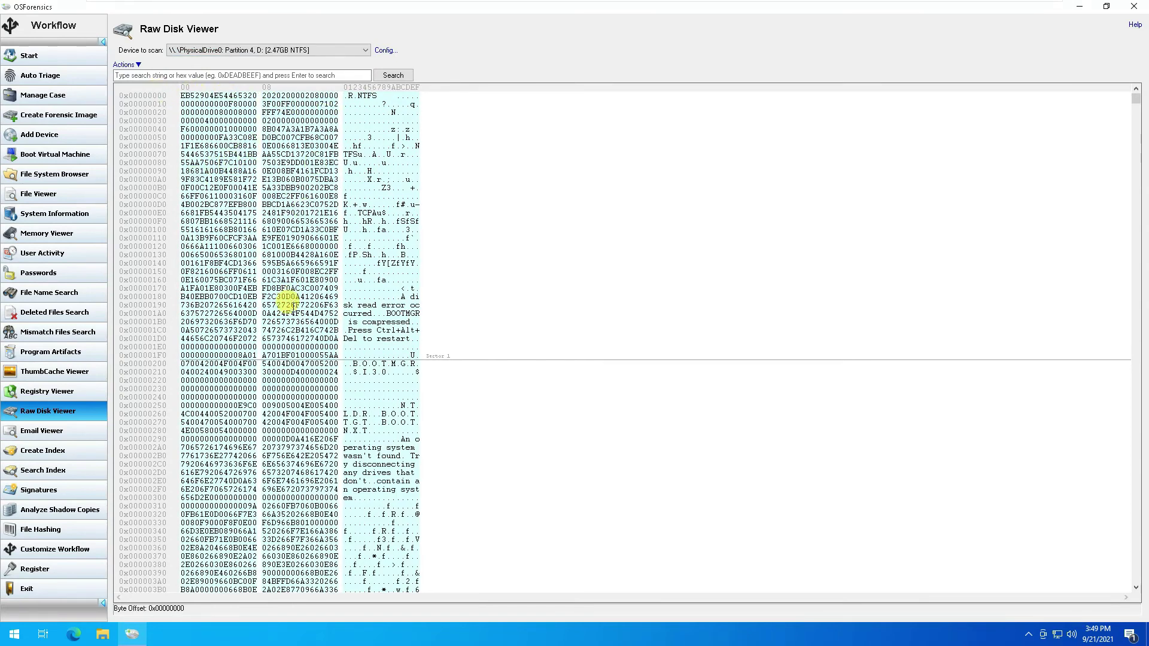
scroll(287, 302, "down", 20)
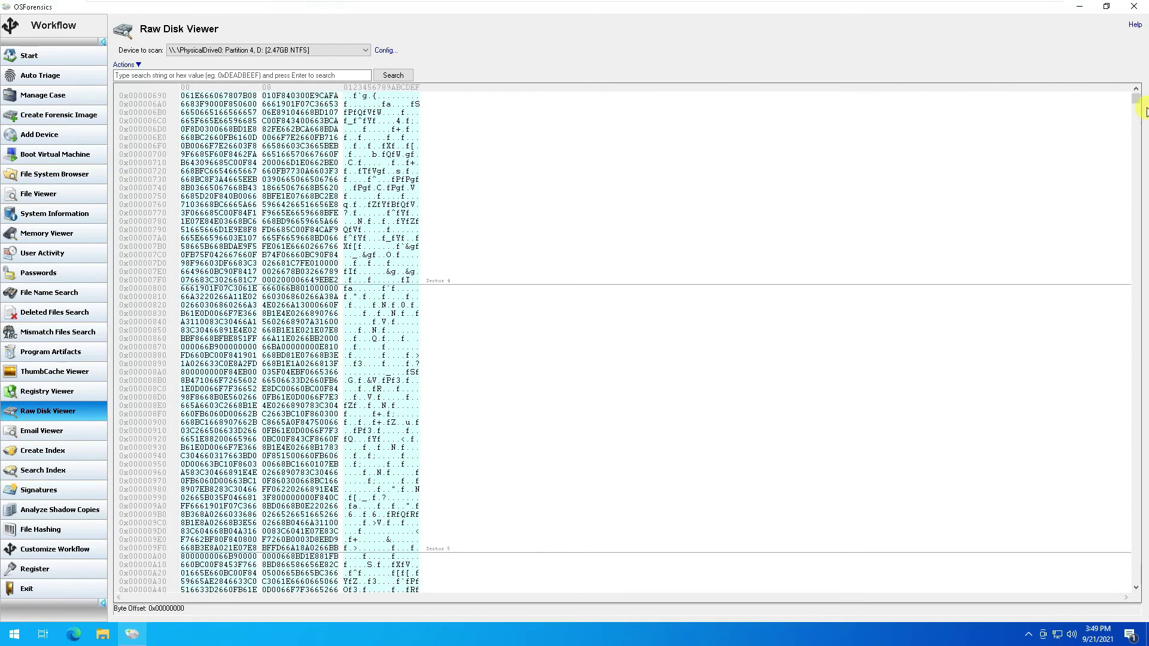
left_click_drag(1140, 98, 1130, 5)
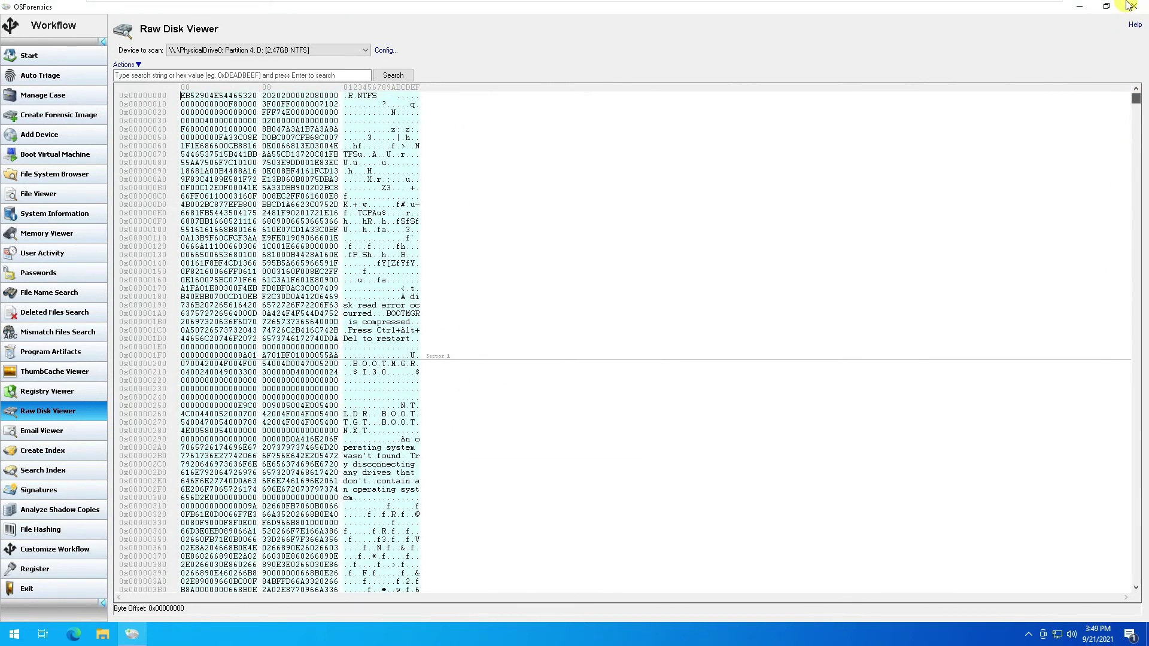
Step: Check which file types the Email Viewer can open, and dismiss the file selection without opening anything
left_click(49, 434)
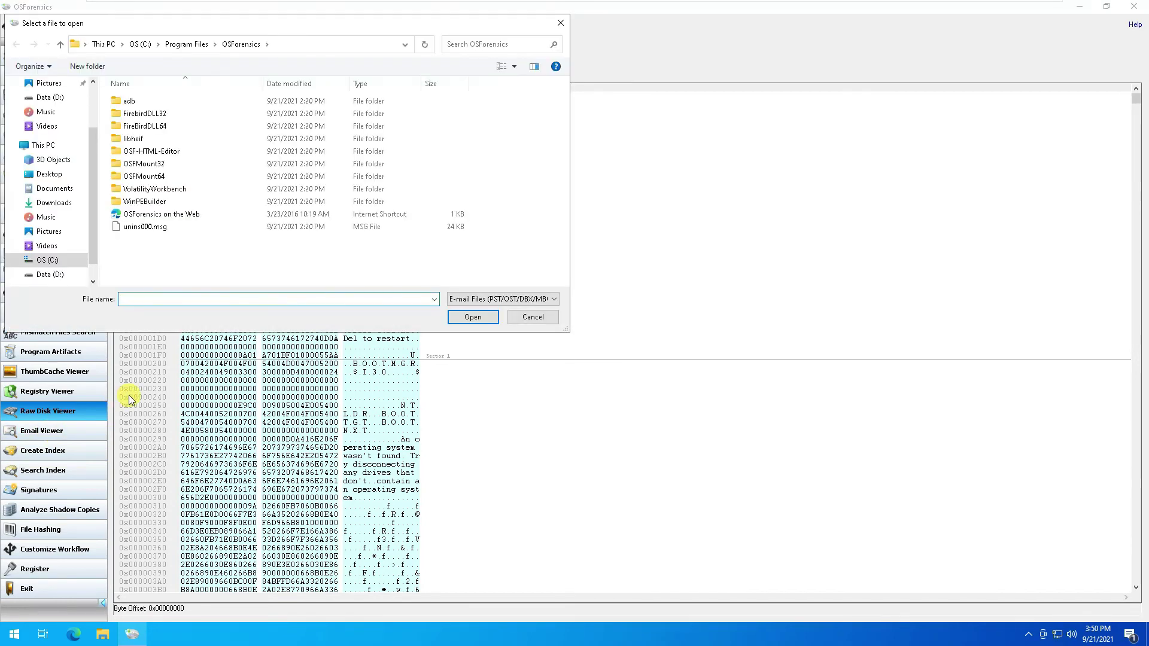
left_click(525, 297)
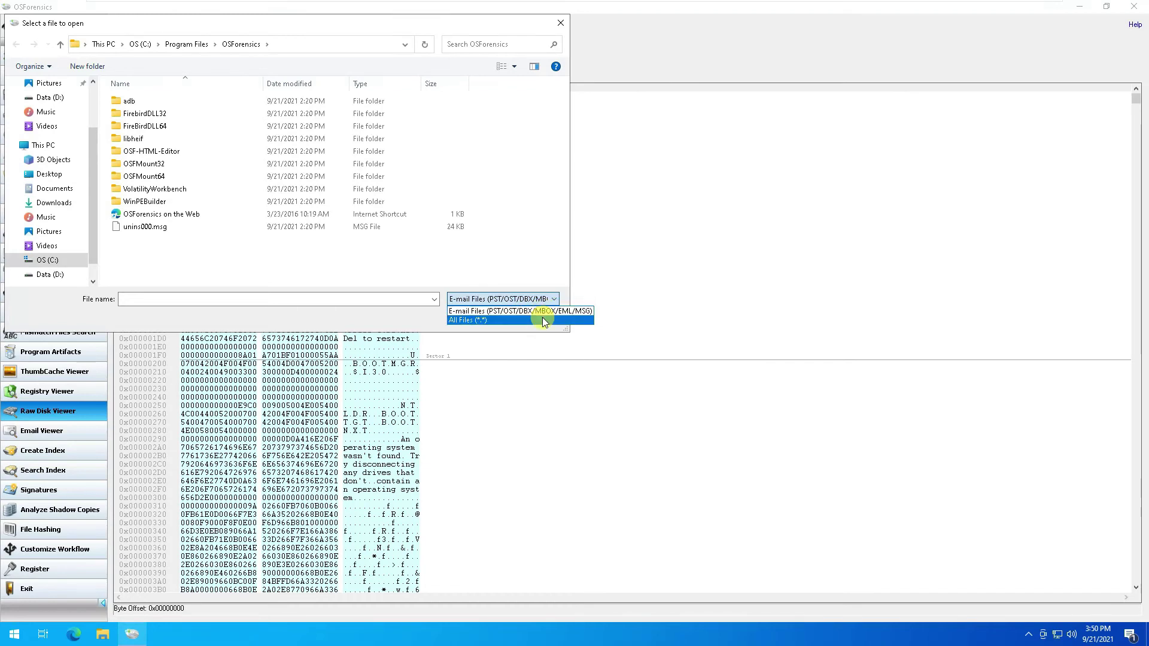
left_click(399, 309)
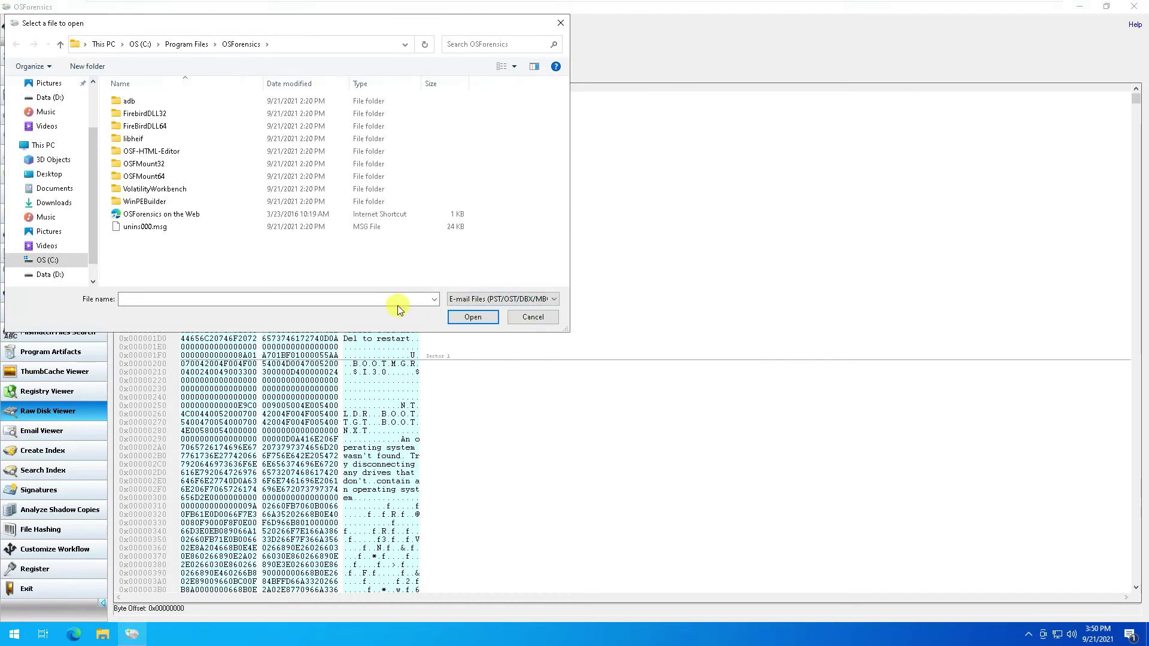
left_click(530, 317)
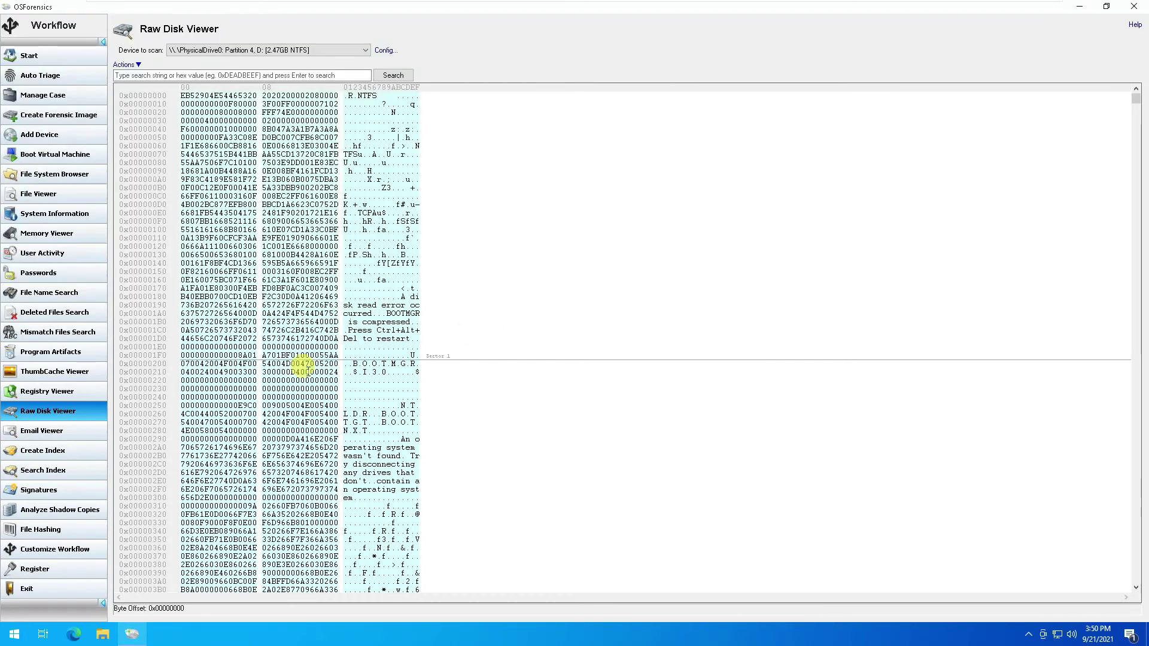
Step: Look over the Create Index file types and the Search Index views for images, emails, attachments, unallocated data and timeline
left_click(66, 455)
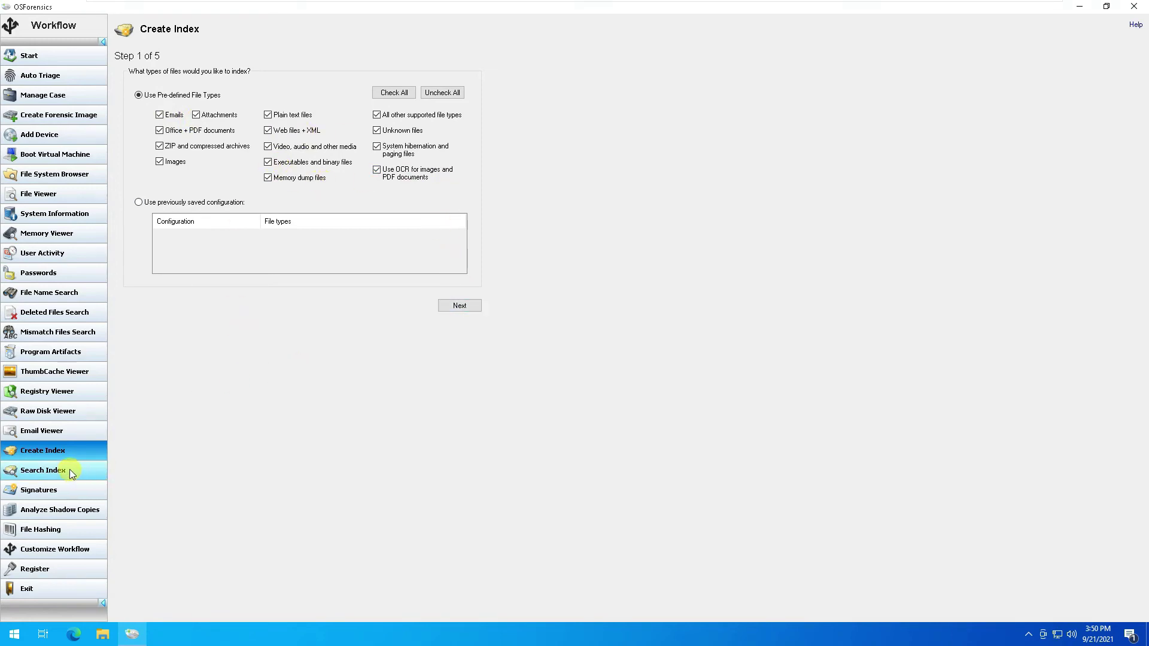
left_click(43, 472)
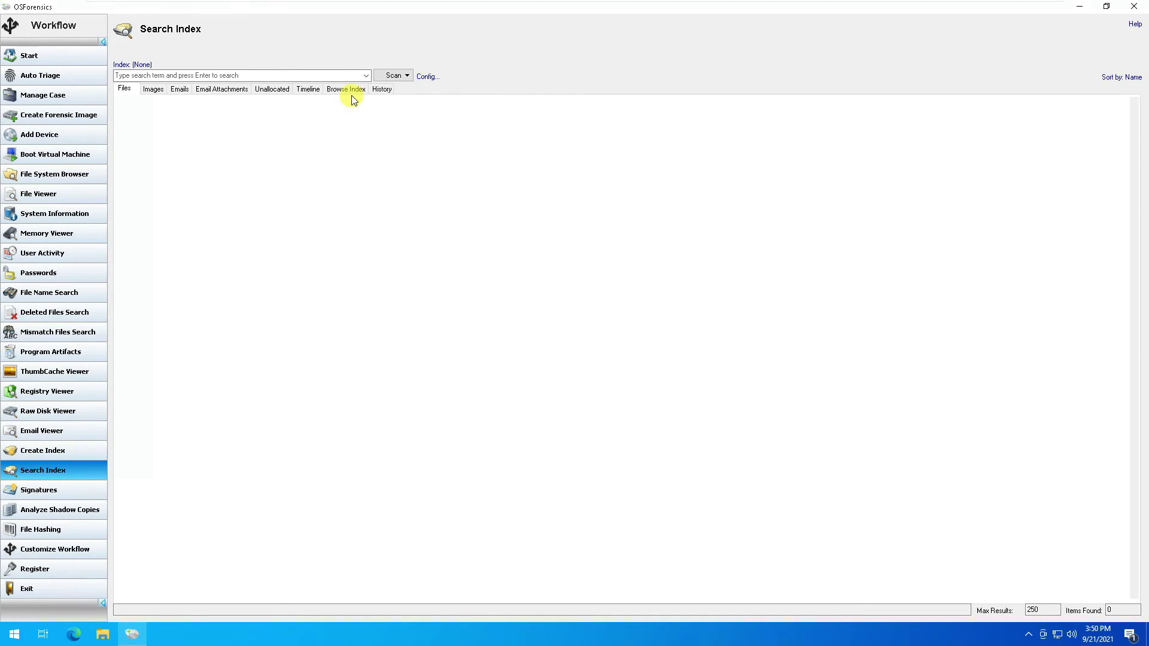
left_click(158, 91)
left_click(181, 89)
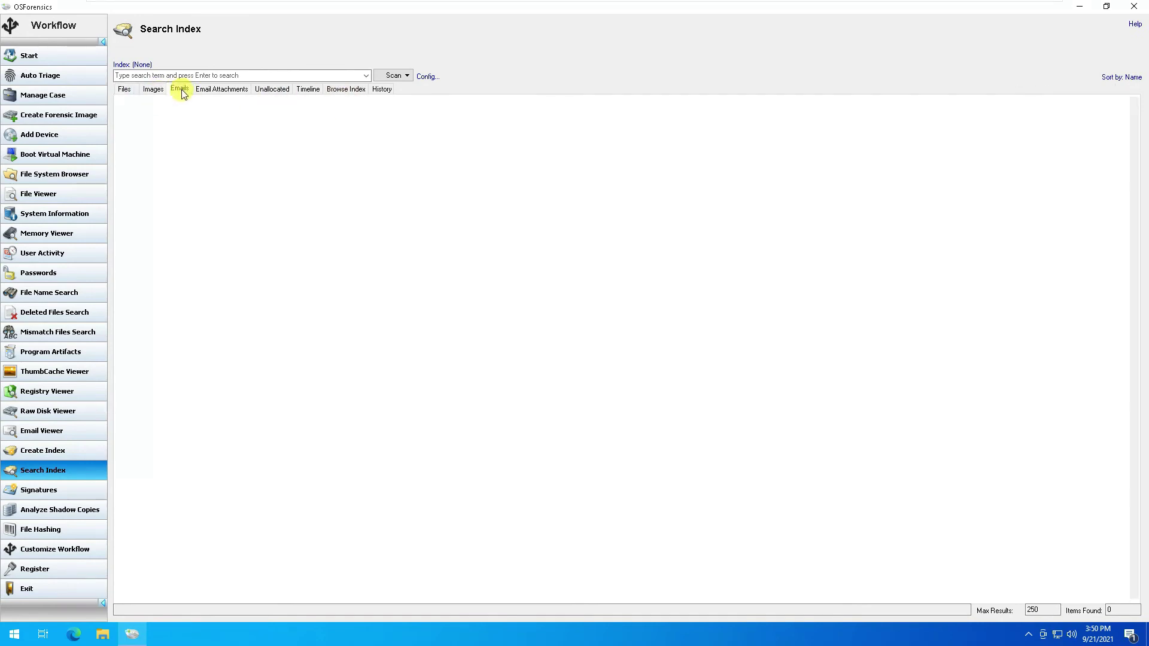
left_click(203, 90)
left_click(261, 91)
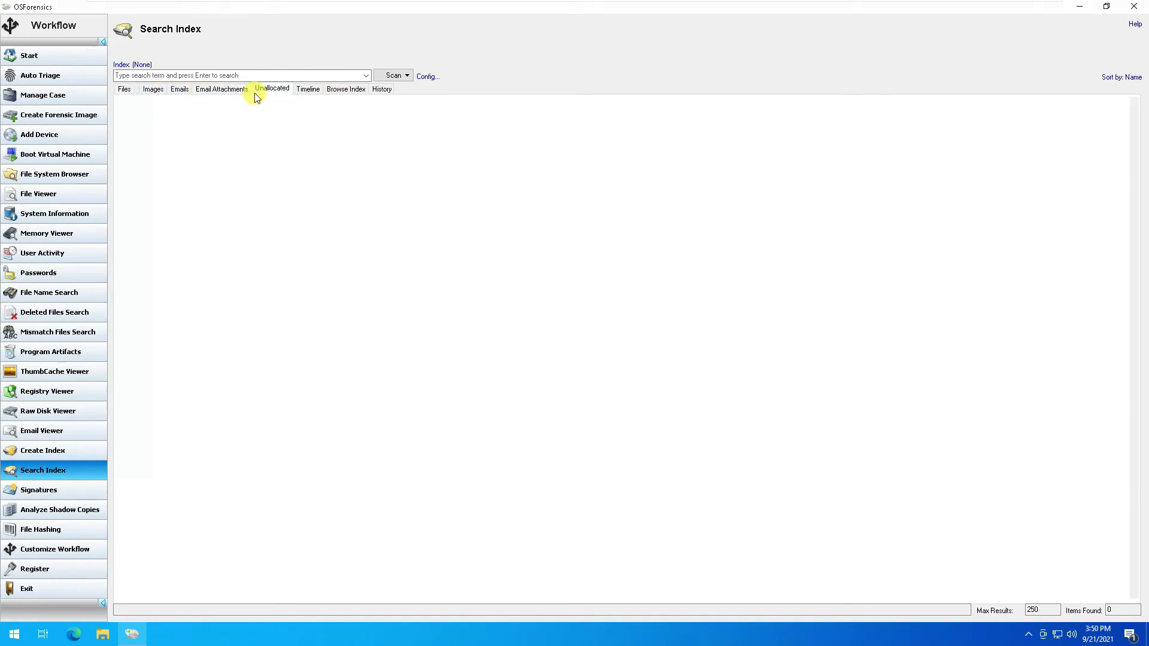
left_click(308, 91)
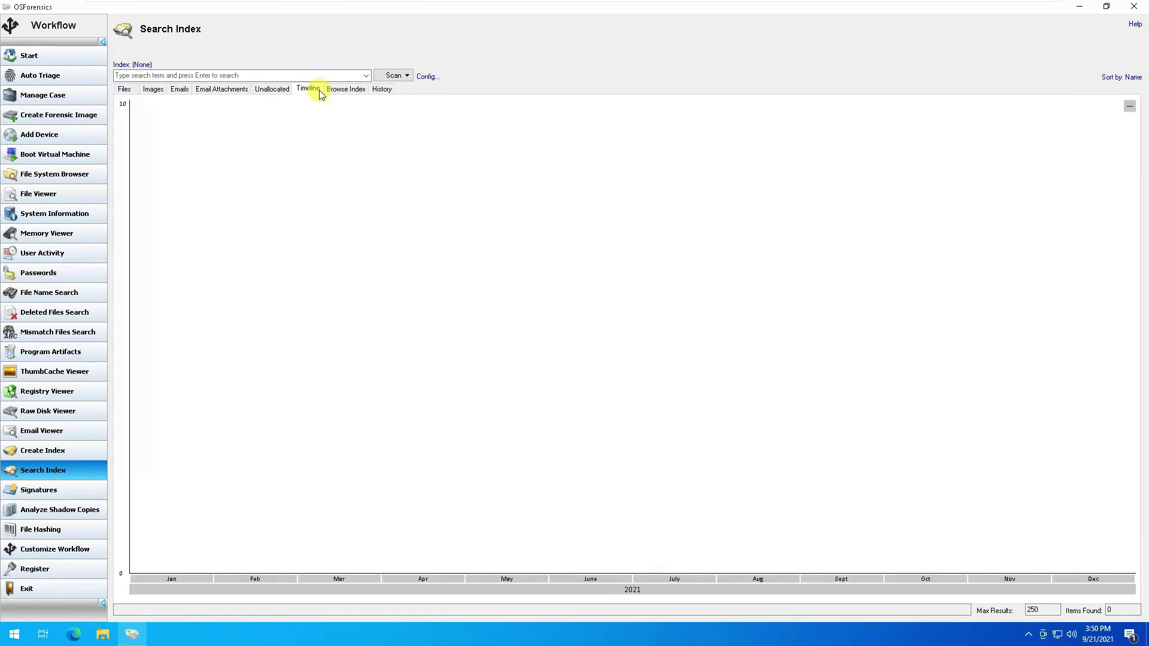
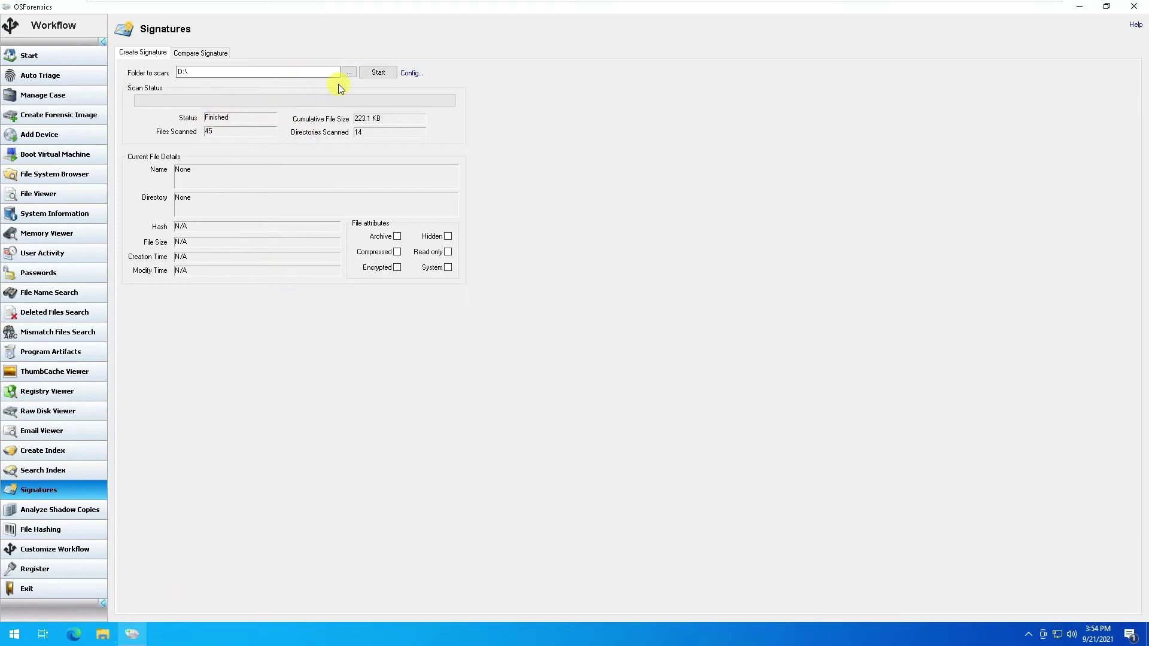
Step: Create a signature of D:\ and save it to the Desktop as Test01
left_click(380, 74)
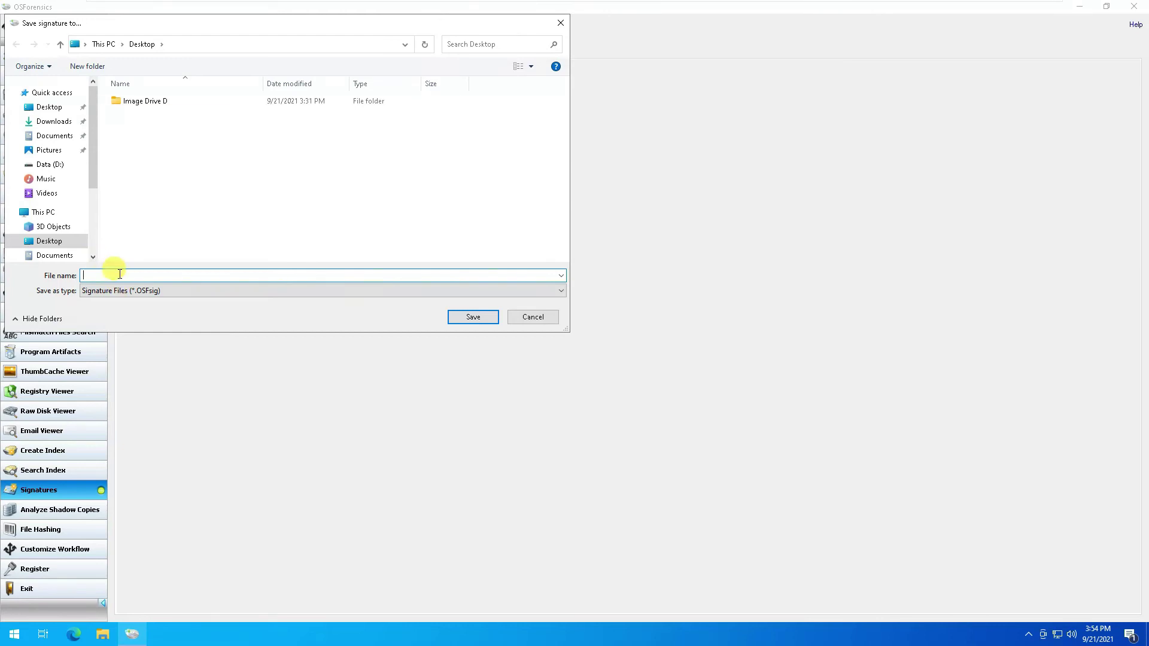
type("tESA")
key("BackSpace")
key("BackSpace")
key("BackSpace")
key("BackSpace")
key("BackSpace")
type("Test01")
key("Return")
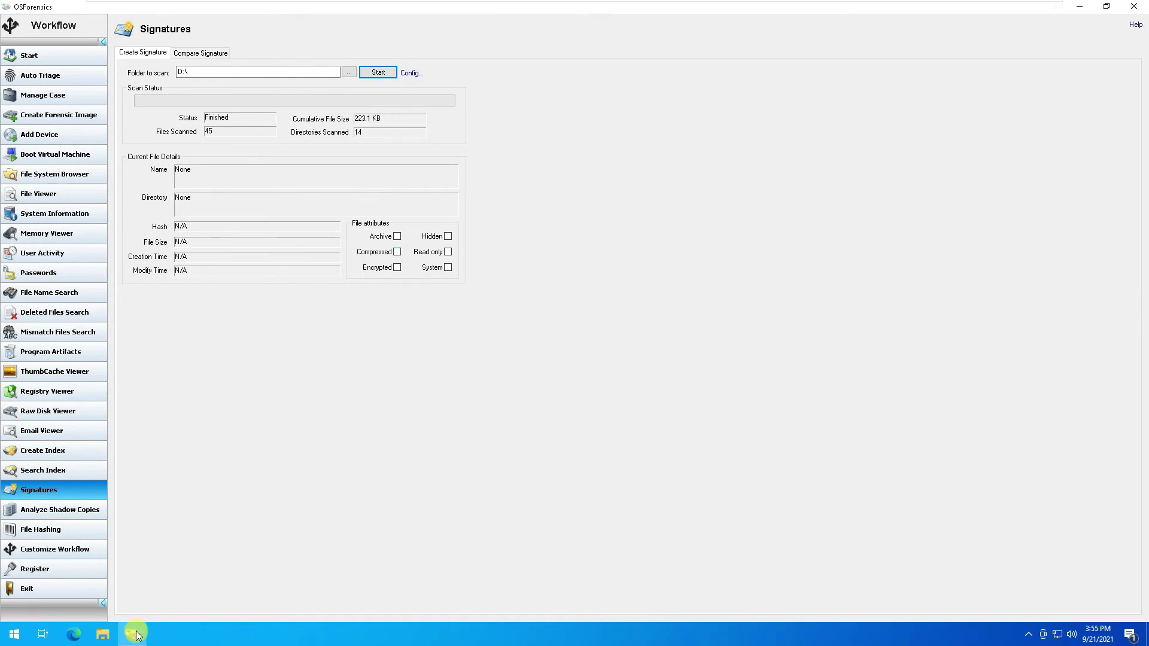
Step: Switch to File Explorer, show drive D in a maximized window and delete Test - Copy (14)
left_click(105, 637)
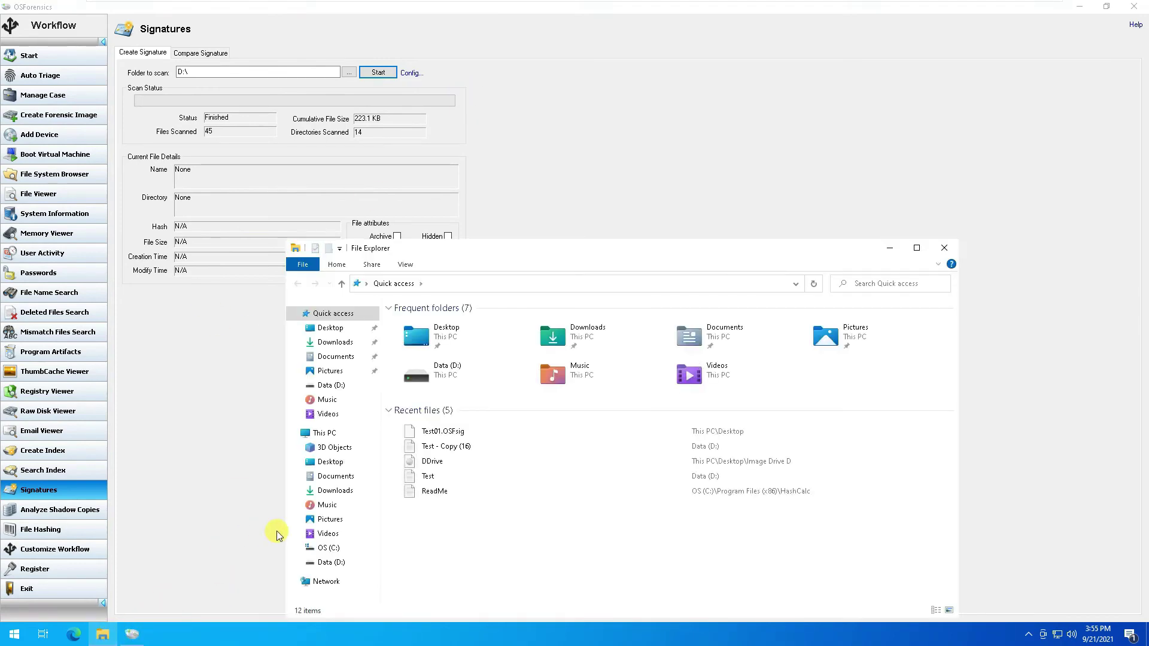
left_click(331, 562)
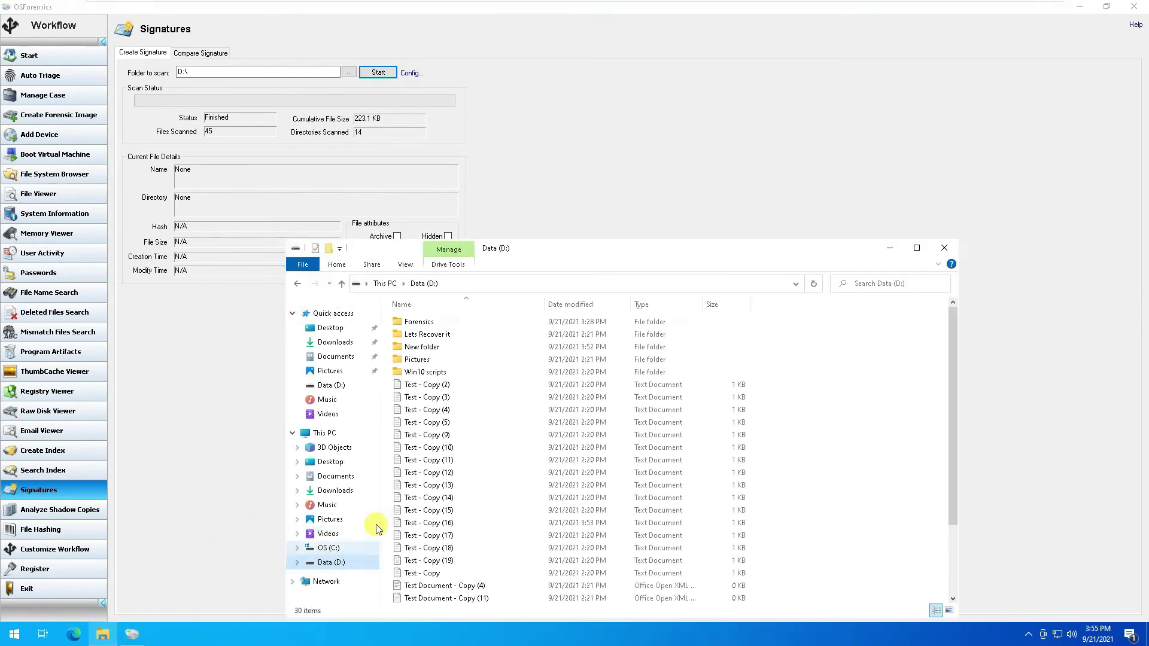
double_click(616, 249)
left_click(153, 254)
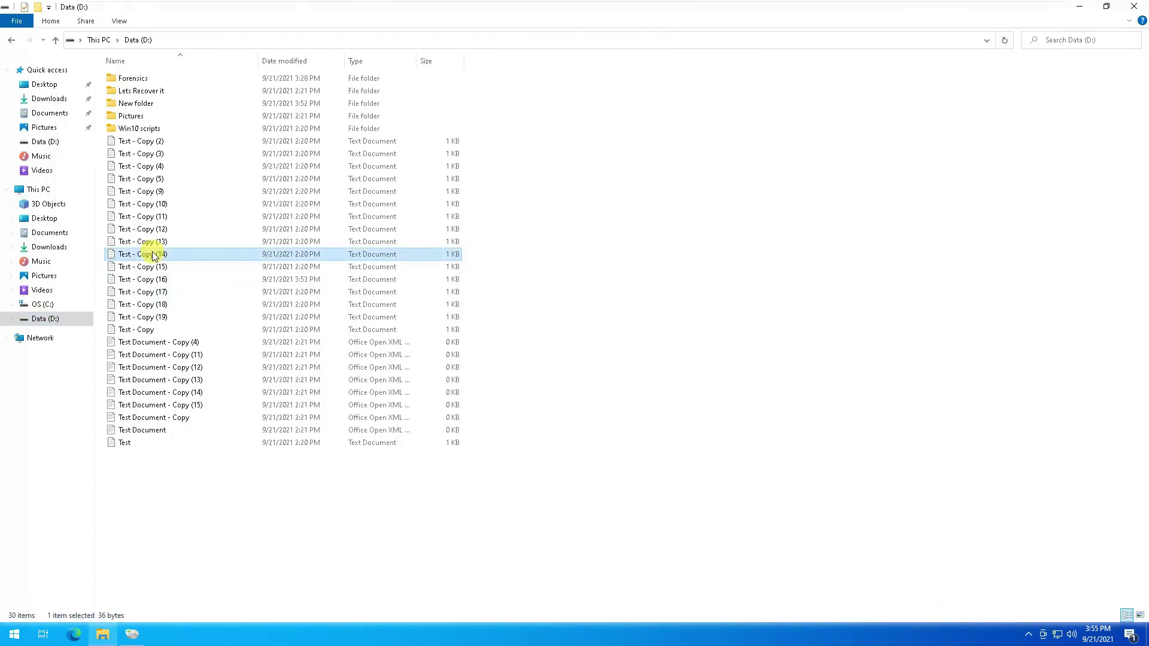
key("Delete")
Step: Create a new text document named Testing on drive D and open it
right_click(605, 286)
mouse_move(659, 430)
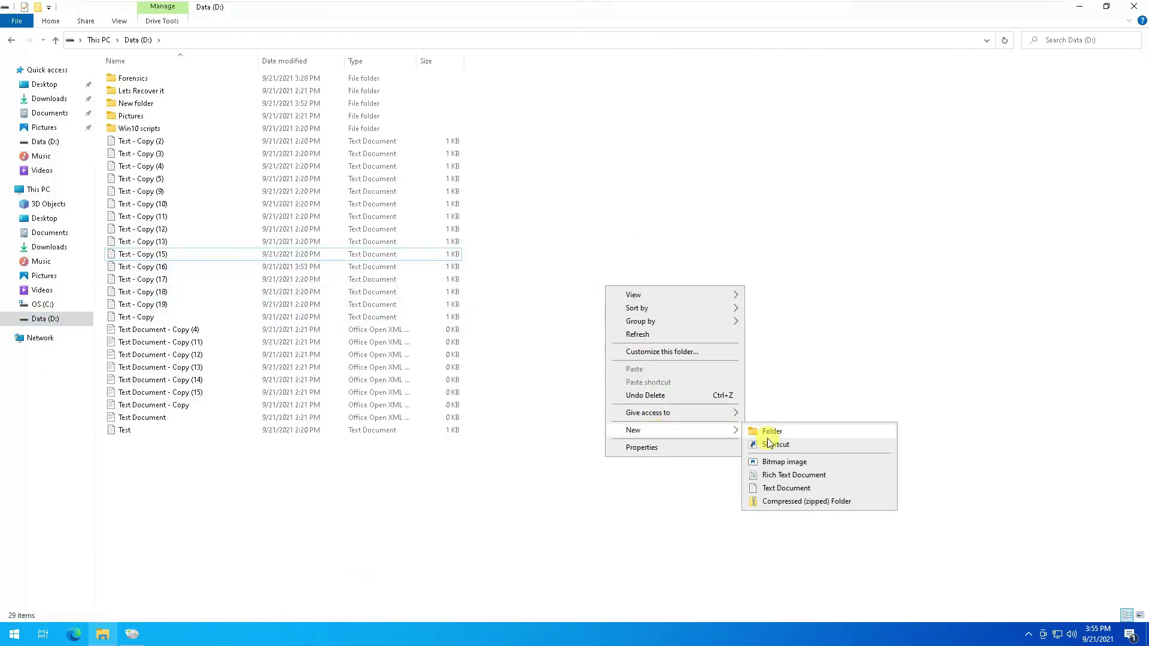
left_click(776, 488)
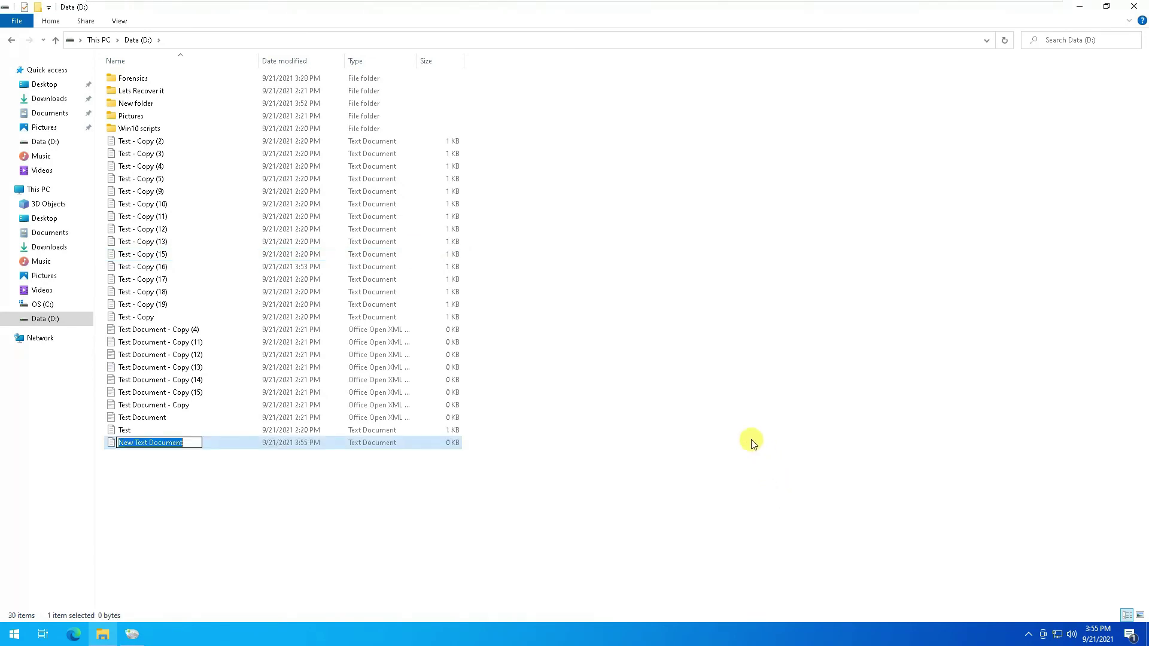
type("Testing")
key("Return")
key("Return")
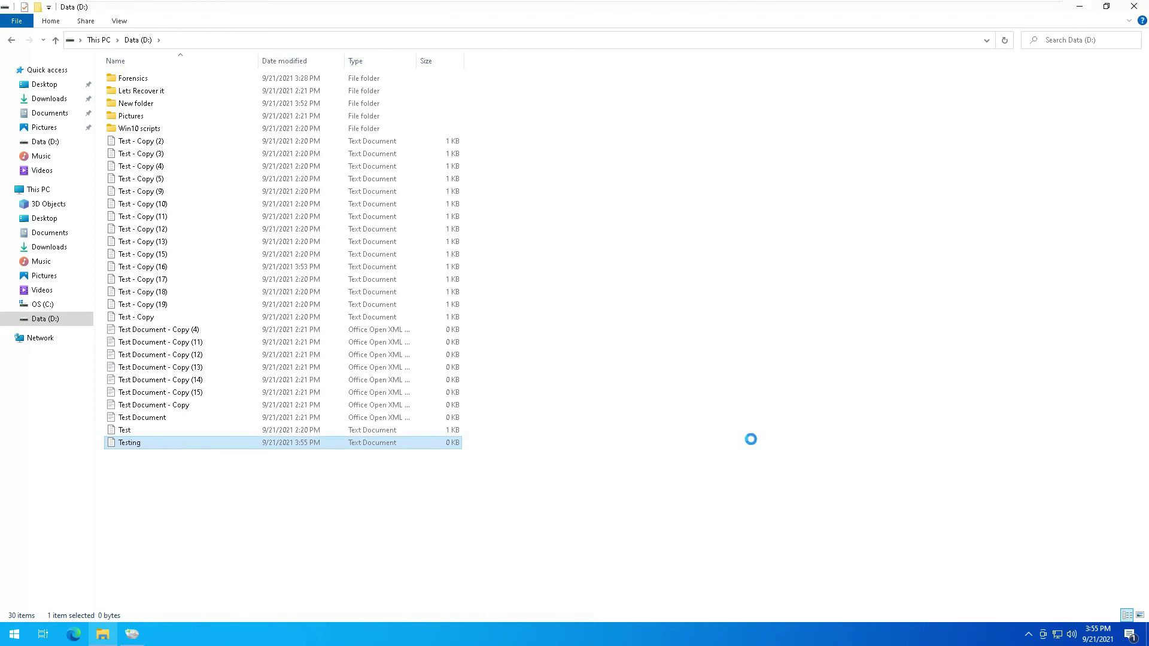
Step: Write "Hi" and, on a second line, "This is for testing purpose" in the Testing document, save it and close it
type("Hi ")
type("Thi is for")
key("BackSpace")
key("BackSpace")
key("BackSpace")
key("BackSpace")
key("BackSpace")
key("BackSpace")
type("is for t")
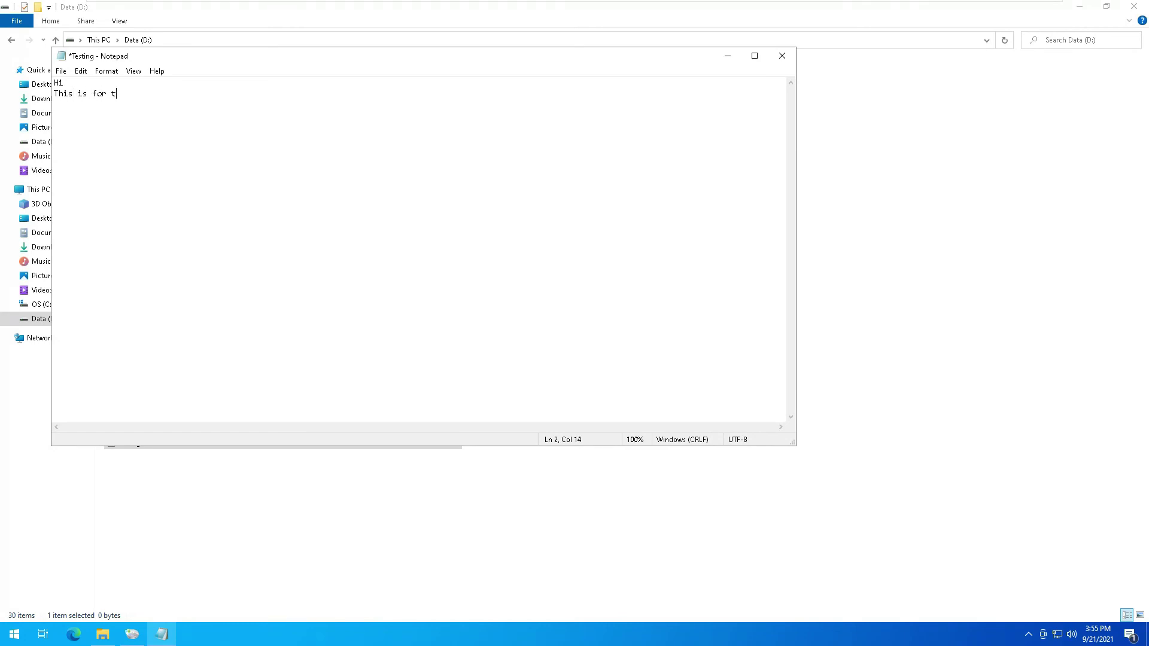
type("esting purpose")
key("ctrl+s")
left_click(783, 56)
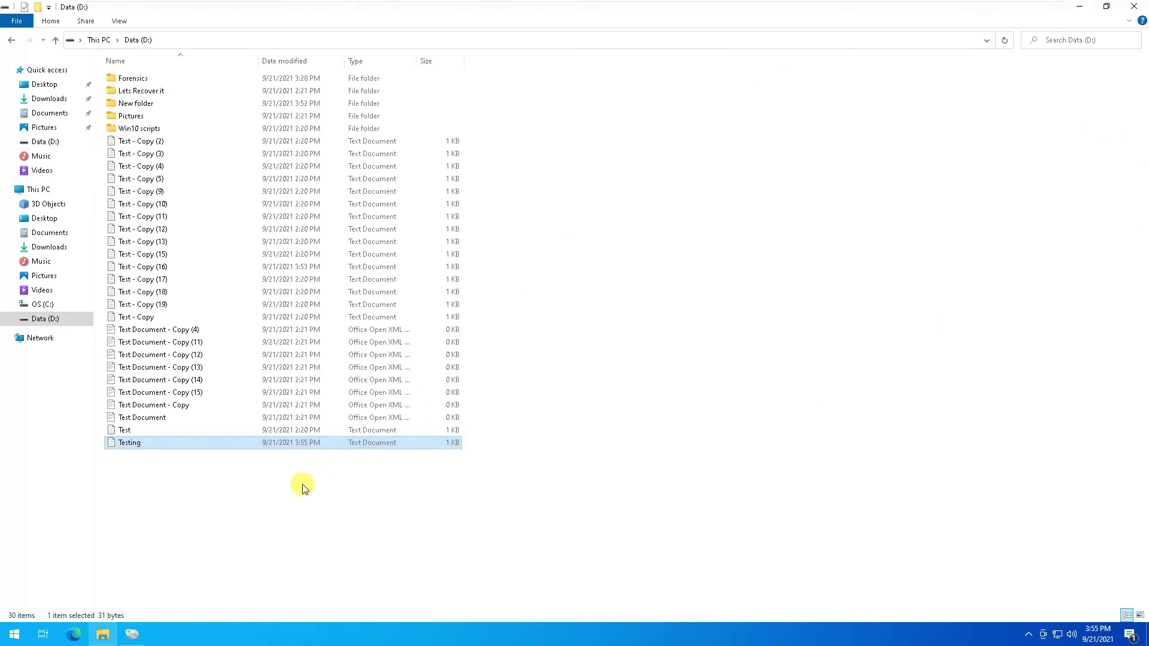
Step: Delete Test - Copy (16) from drive D and close File Explorer
left_click(154, 271)
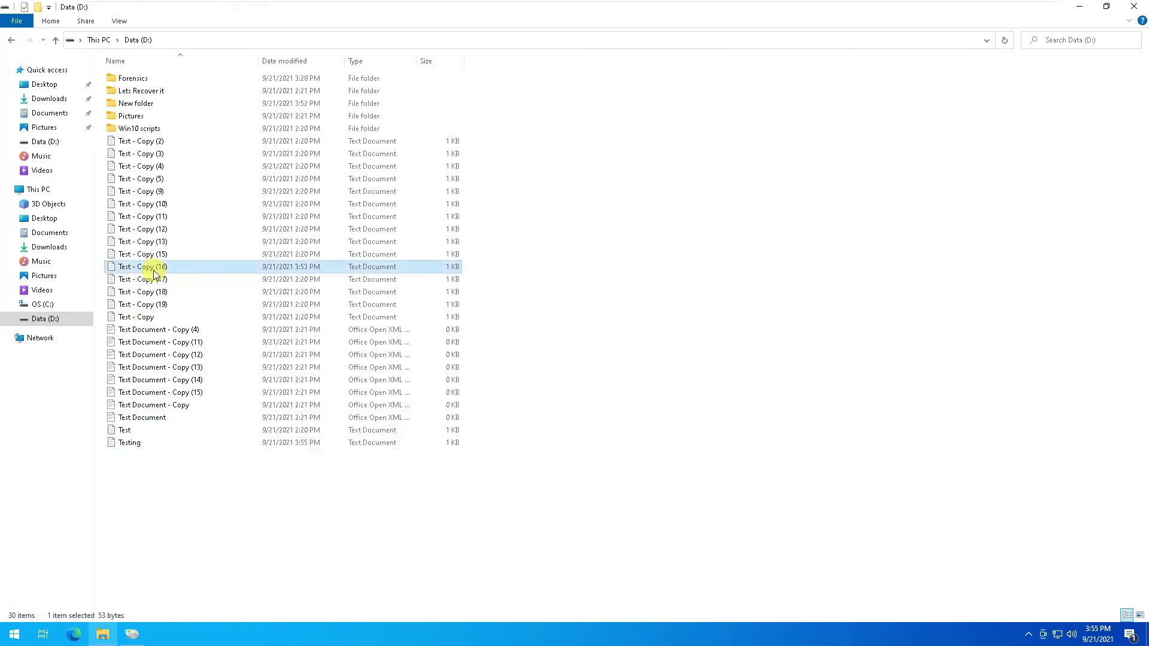
key("Delete")
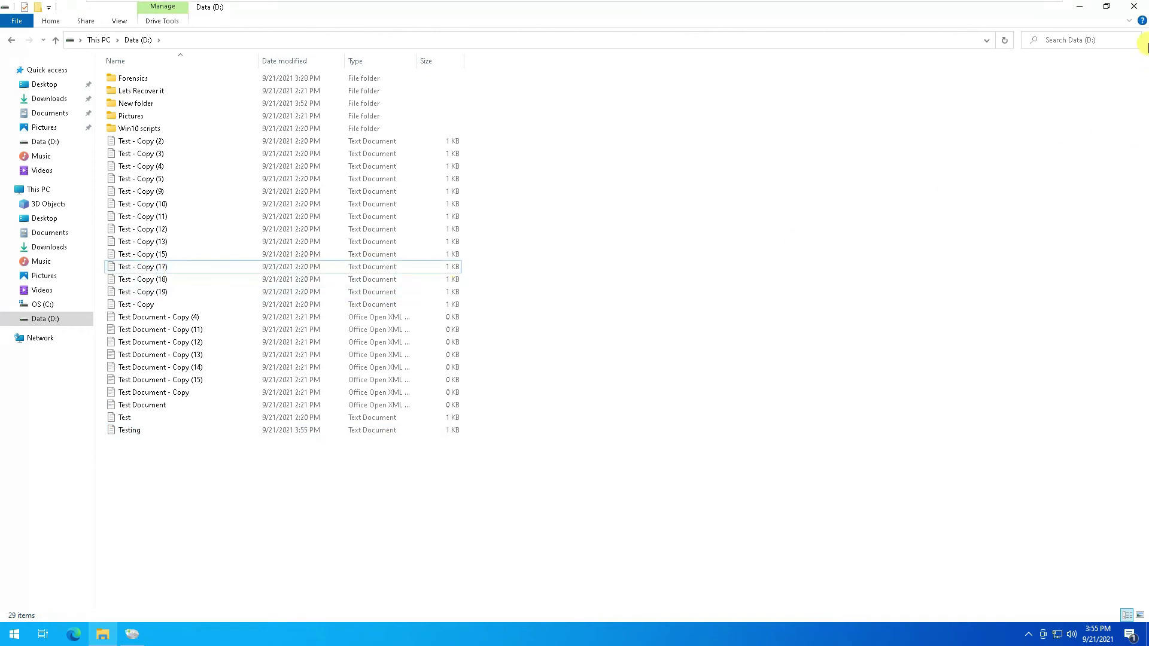
left_click(1134, 7)
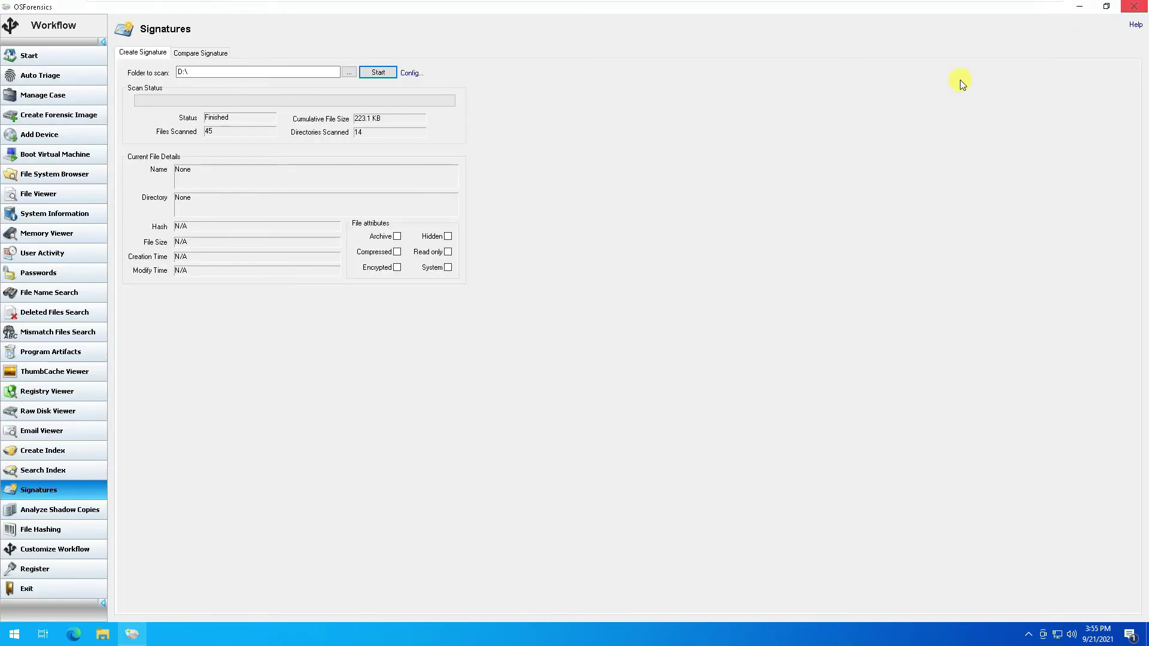
Step: Create a new signature of D:\ and save it on the Desktop as Test02.OSFsig
left_click(380, 73)
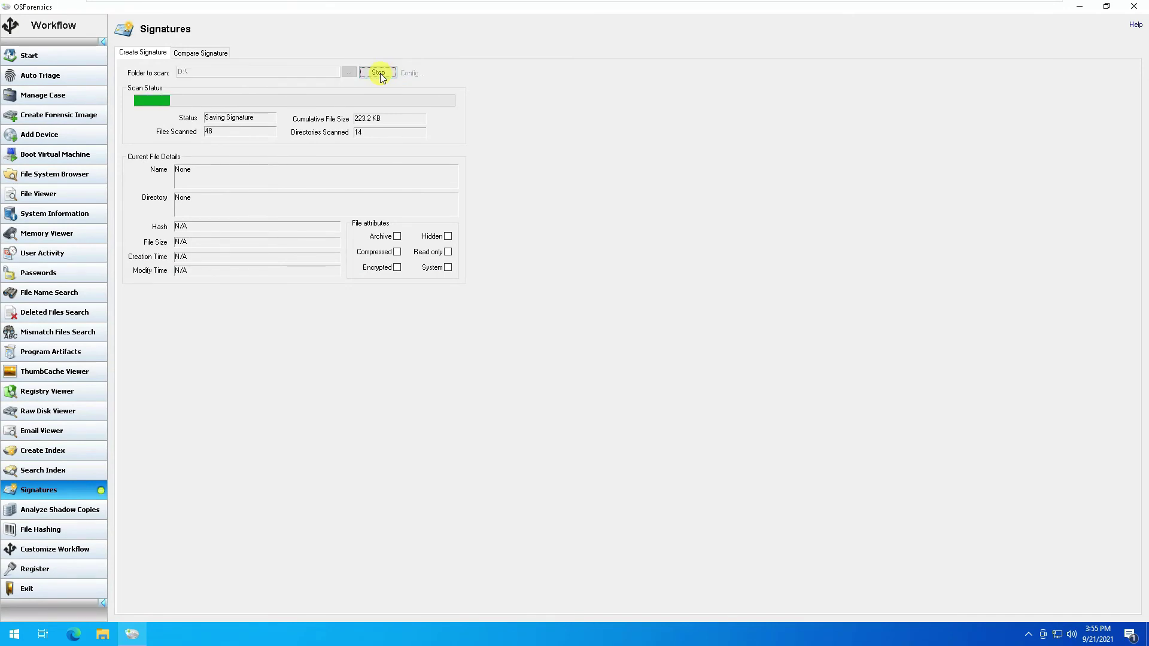
left_click(144, 114)
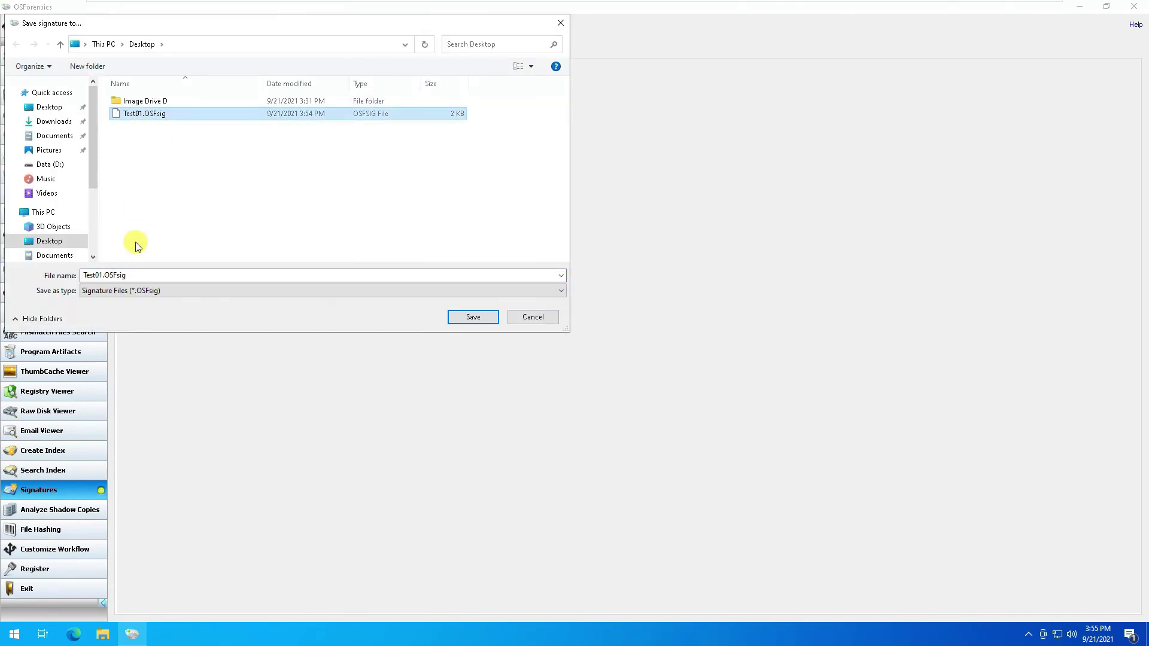
double_click(102, 276)
left_click(102, 275)
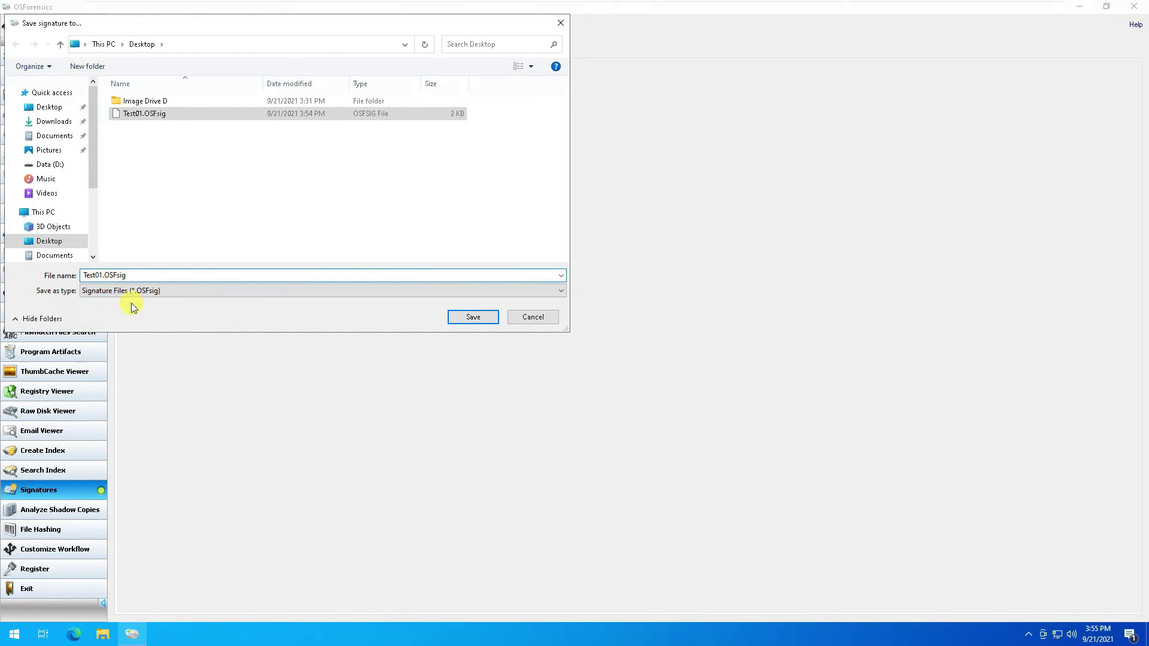
key("BackSpace")
type("2")
left_click(452, 316)
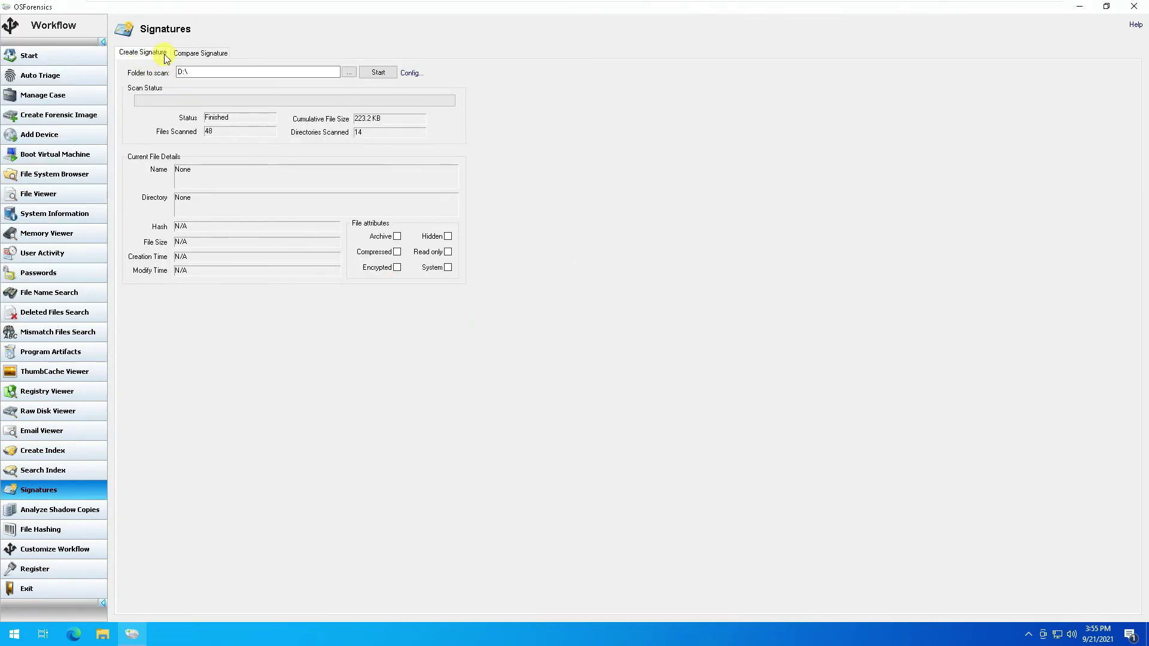
Step: Compare signatures with Test01.OSFsig as the old signature and Test02.OSFsig as the new one
left_click(192, 53)
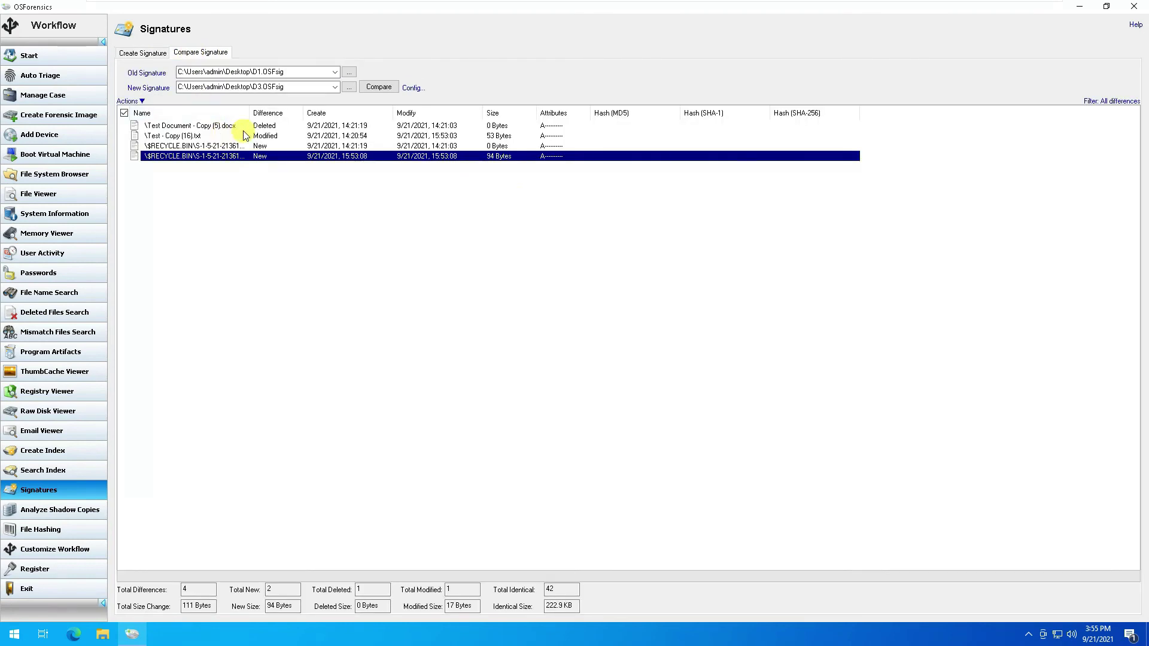
left_click(347, 71)
double_click(147, 114)
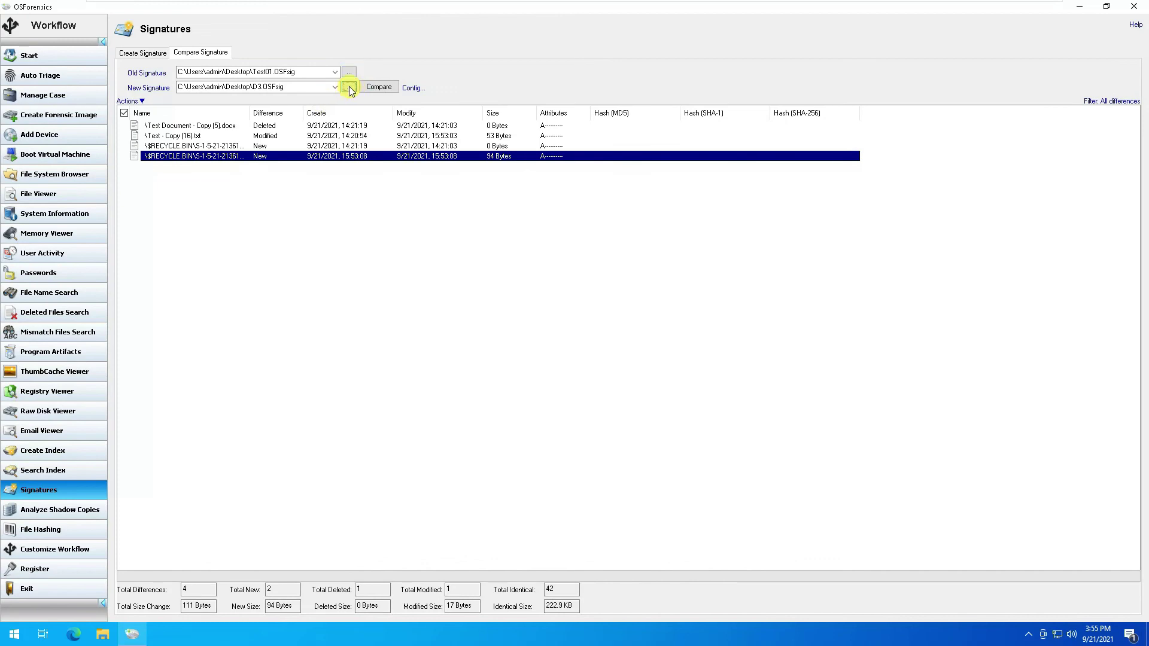
left_click(350, 87)
left_click(143, 128)
double_click(142, 128)
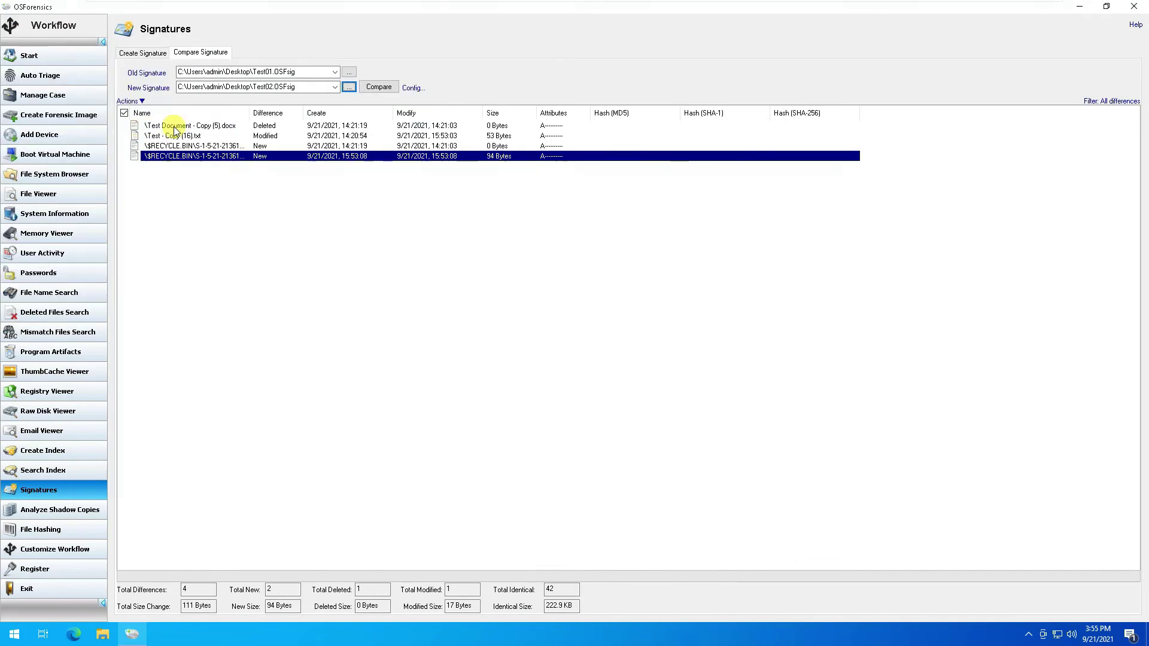
left_click(378, 87)
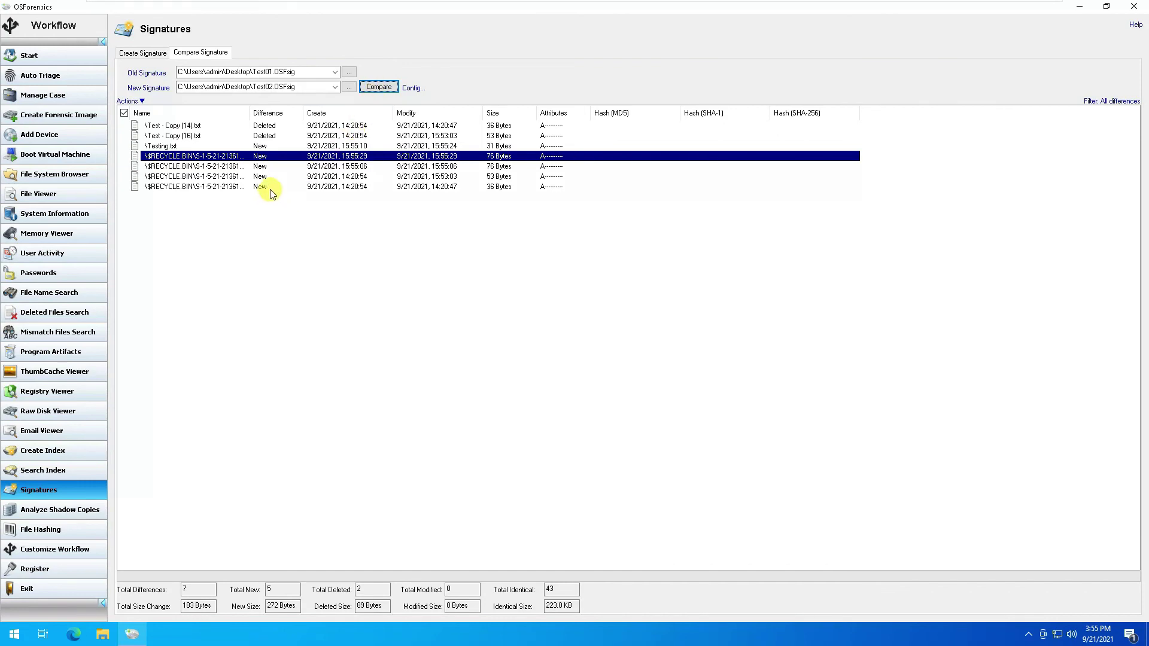
Step: Examine the entries for Test - Copy (14).txt and Test - Copy (16).txt in the signature comparison results
left_click(276, 136)
left_click(276, 125)
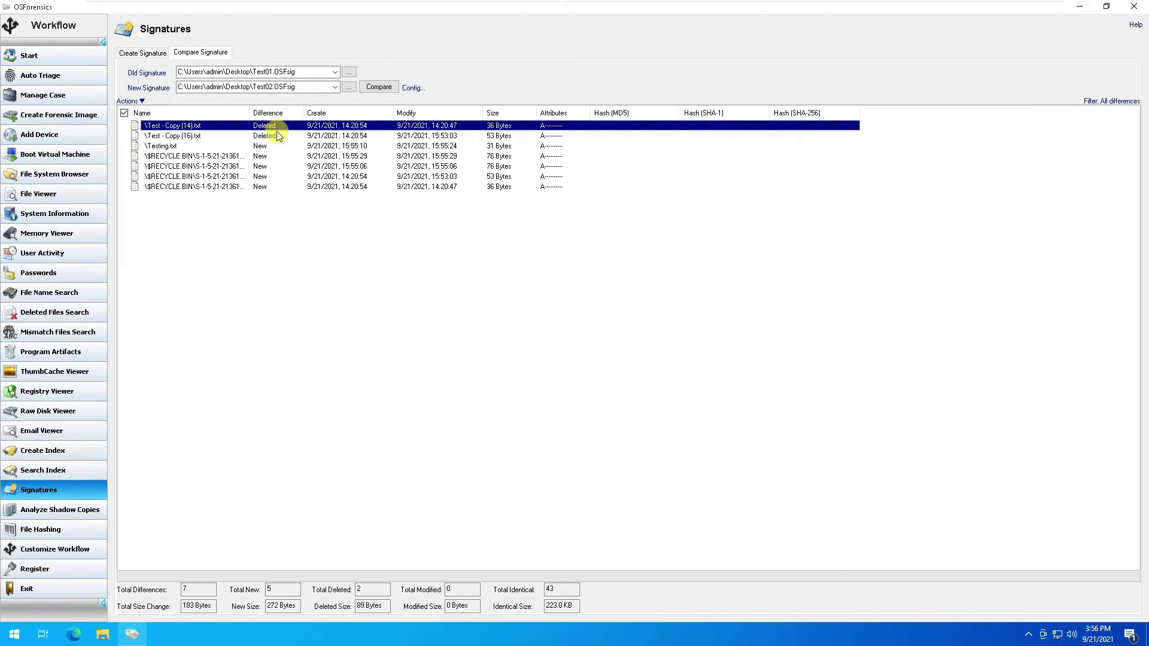
left_click(277, 135)
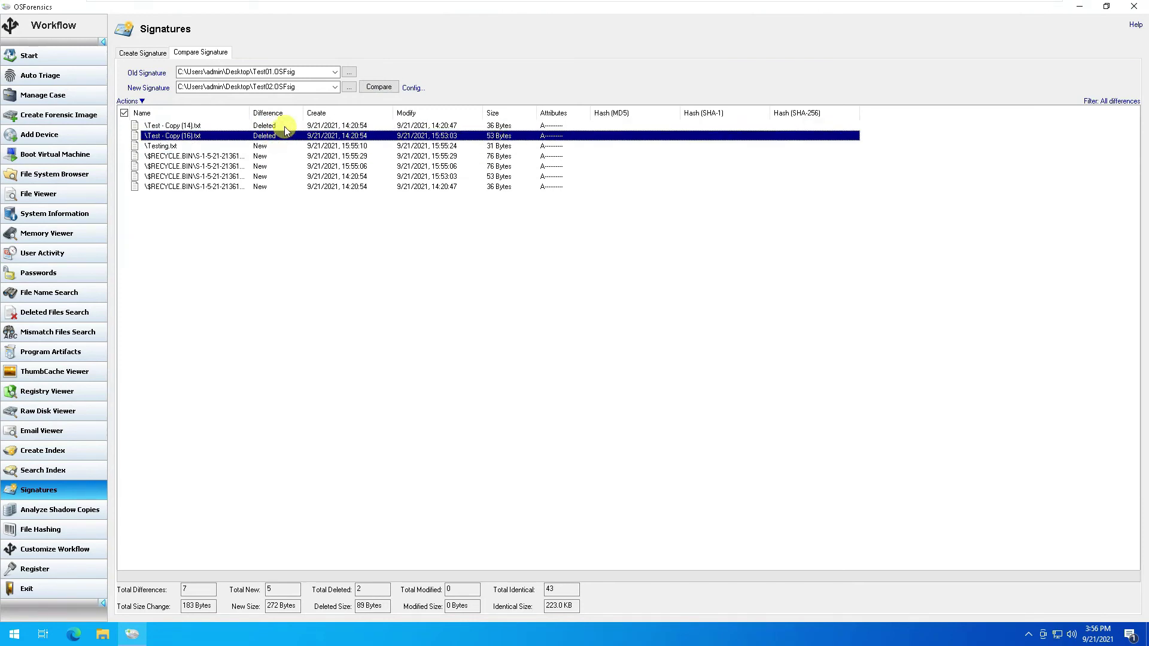
left_click(285, 127)
left_click(282, 137)
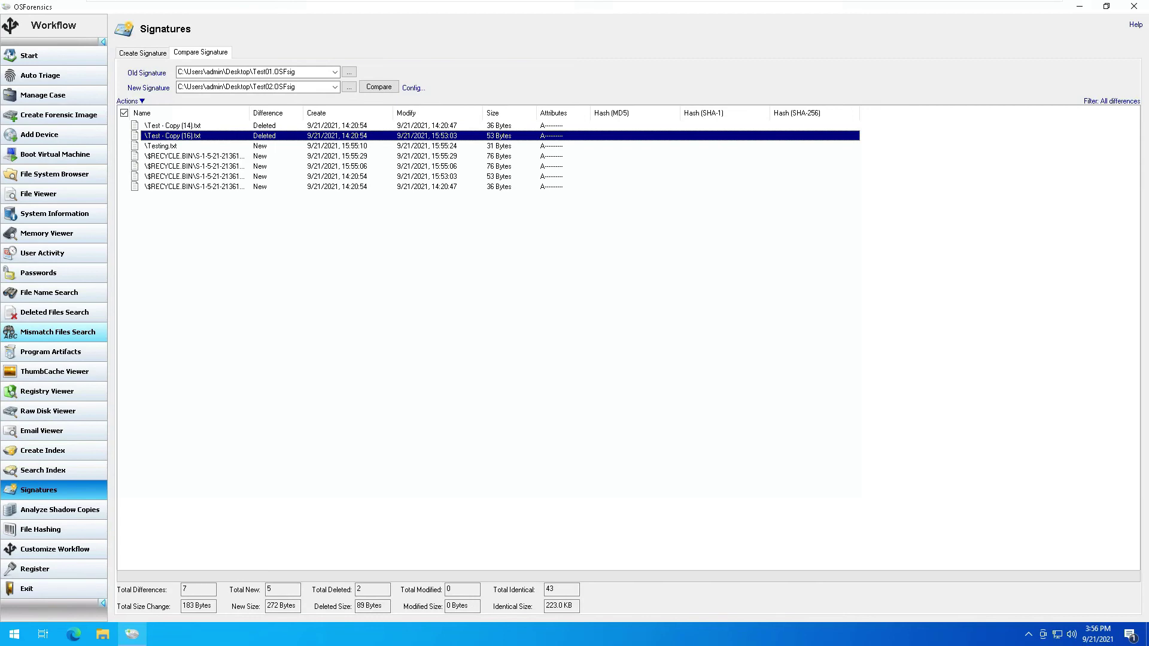
Step: View the device options offered by Analyze Shadow Copies and close them without adding a device
left_click(65, 510)
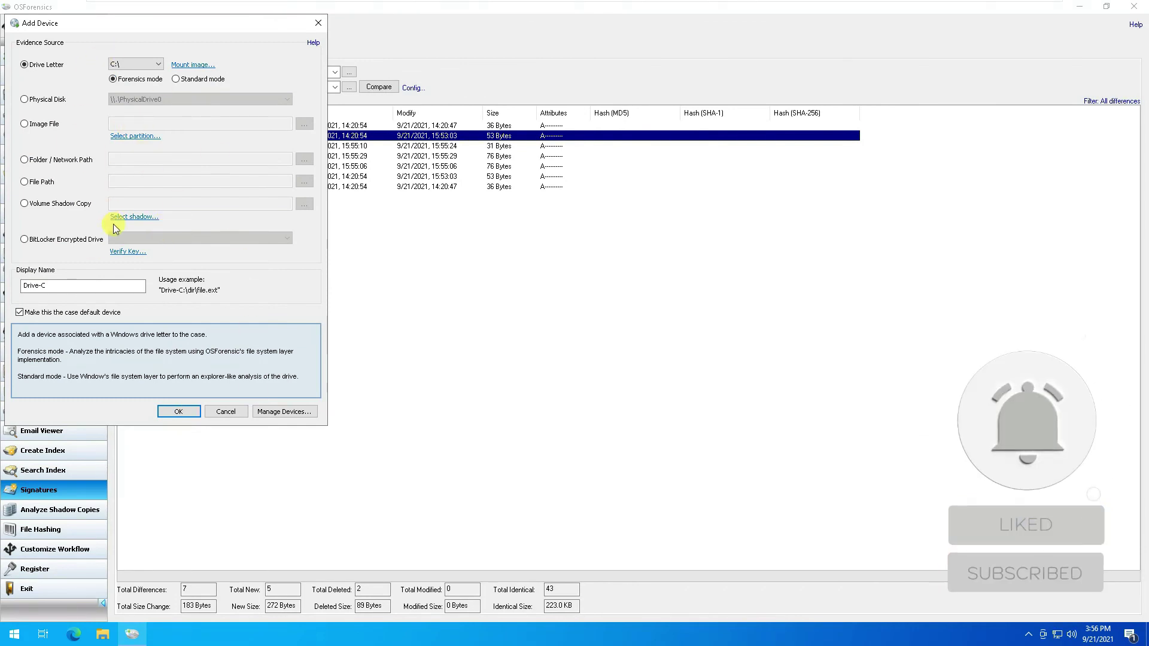
left_click(236, 410)
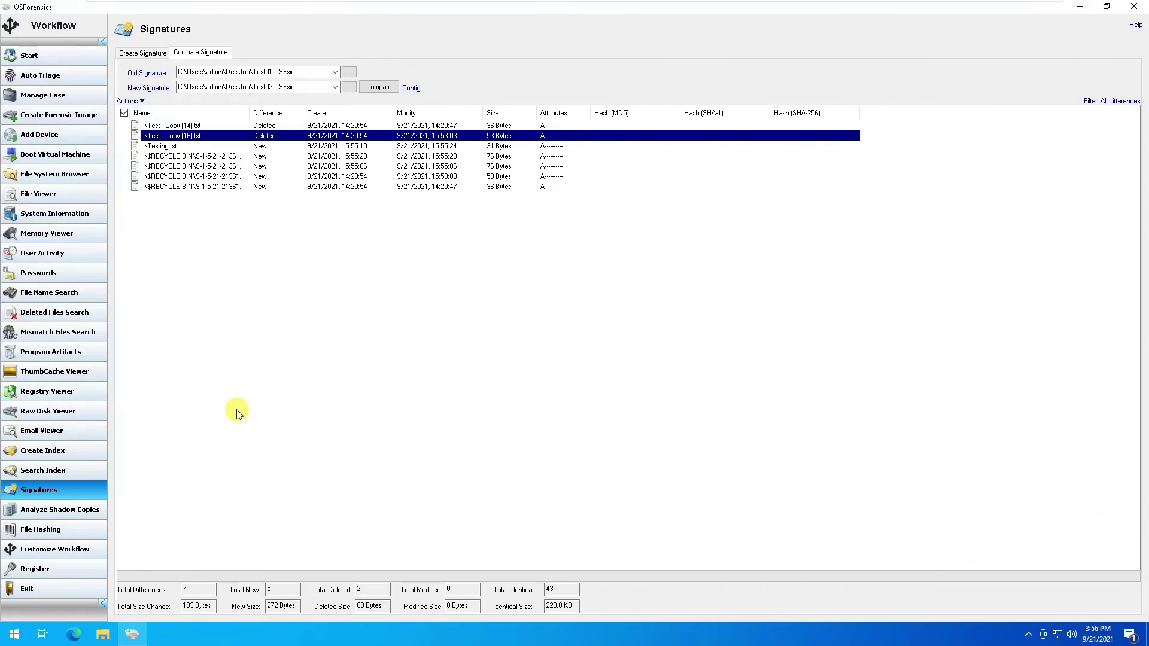
Step: Switch to File Hashing's Verify/Create Hash function and choose D:\Test - Copy (2).txt as the file to hash
left_click(58, 530)
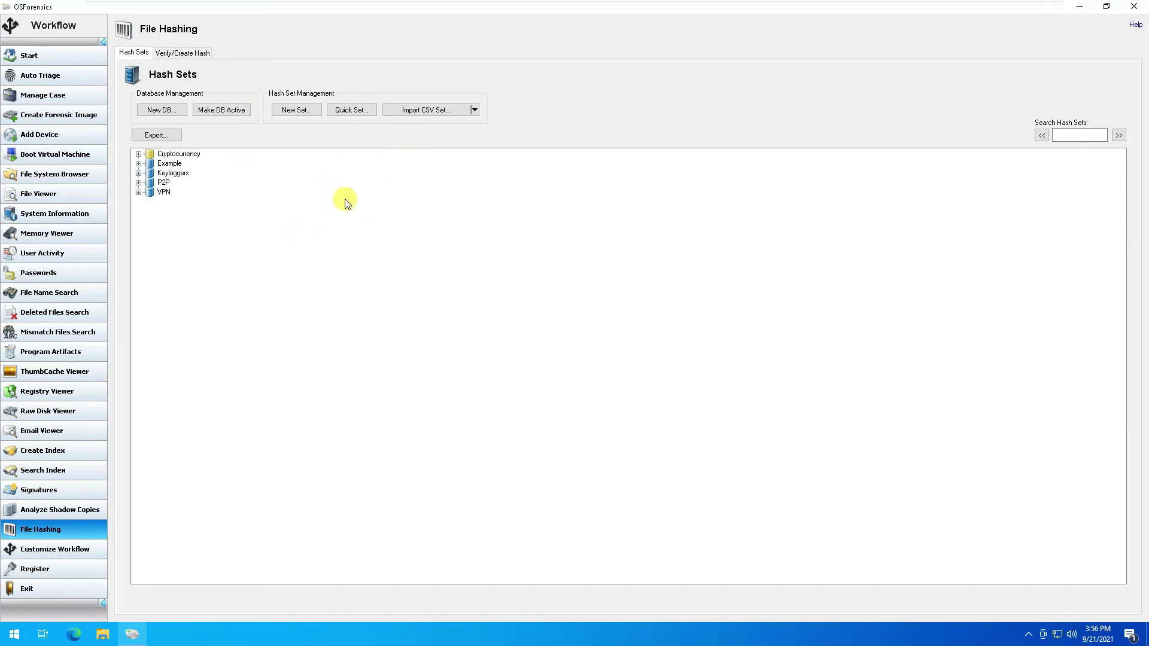
left_click(185, 53)
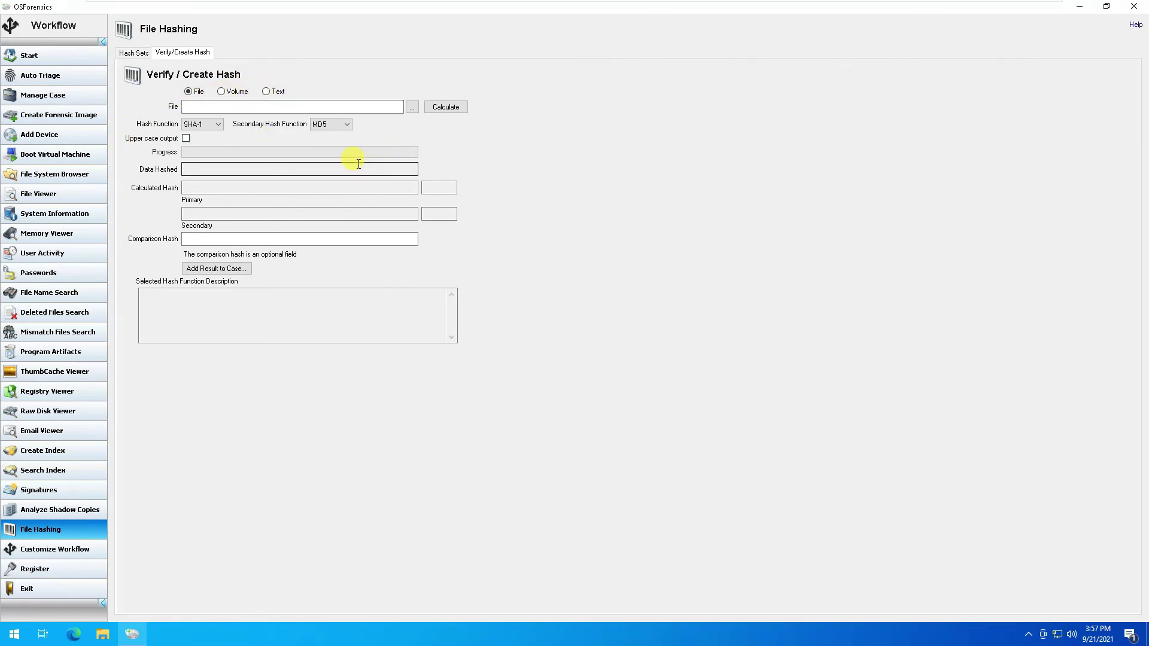
left_click(412, 108)
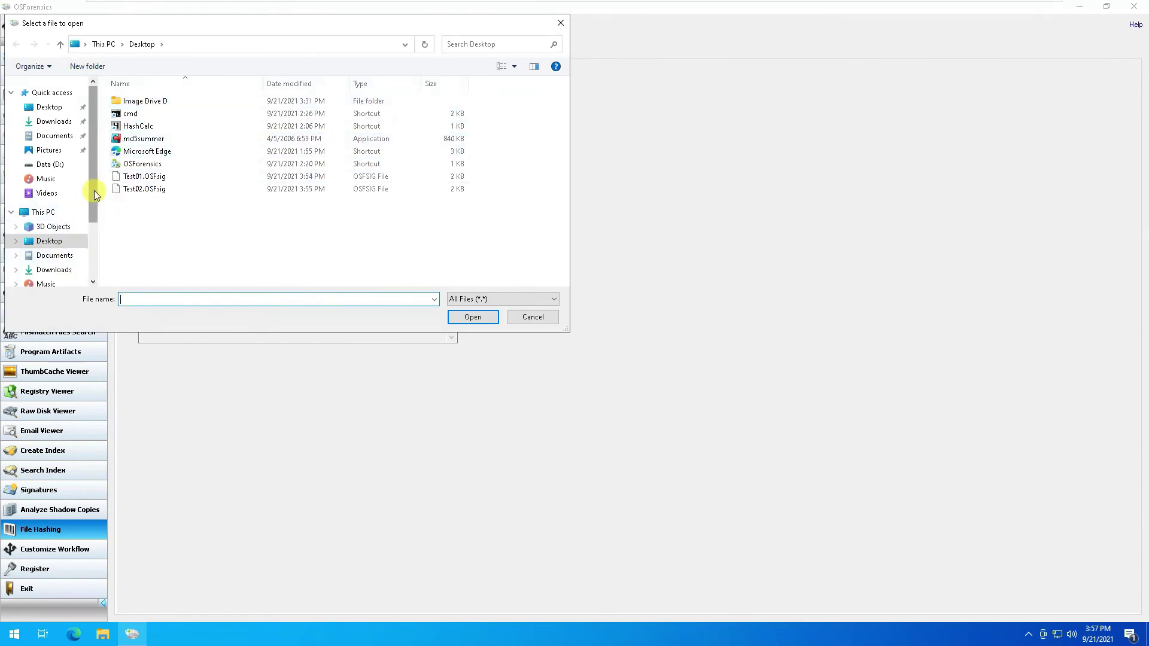
scroll(94, 191, "down", 1)
left_click(50, 125)
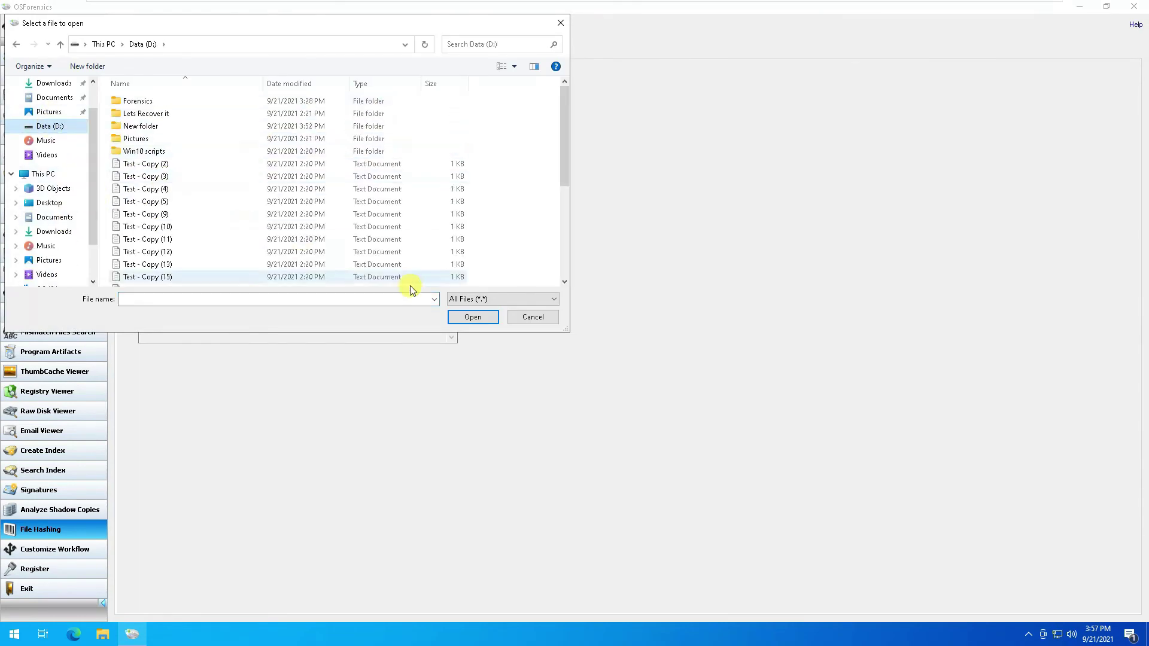
left_click(482, 319)
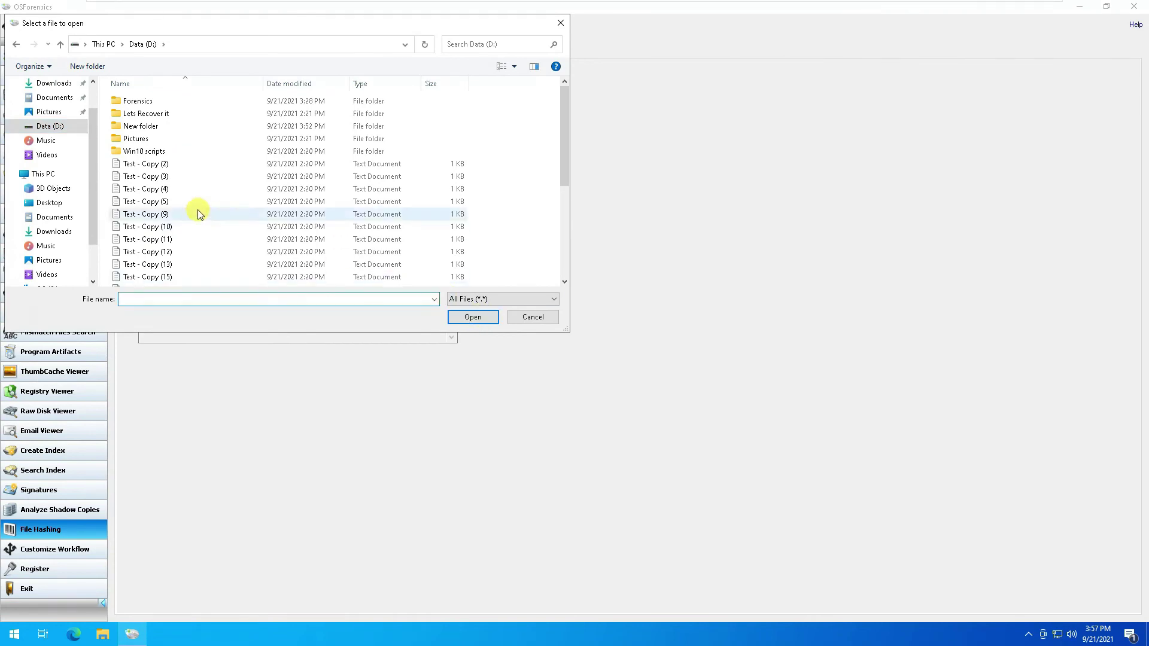
double_click(148, 165)
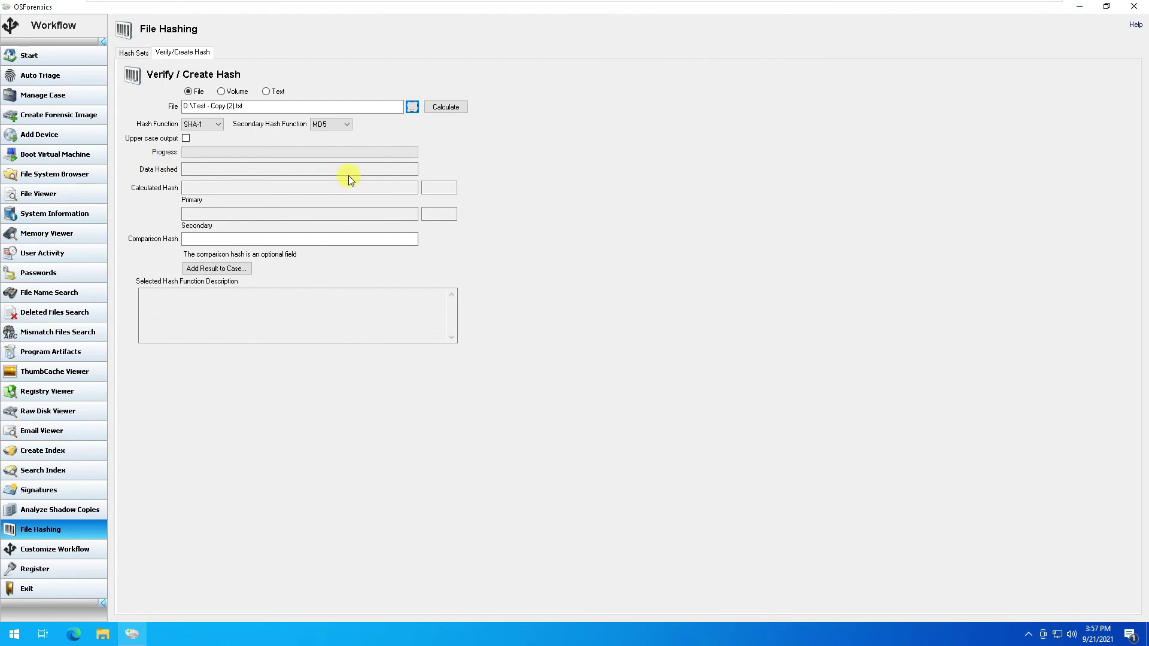
Step: Set the primary hash function to SHA3-512 and calculate the hashes of the chosen file
left_click(212, 126)
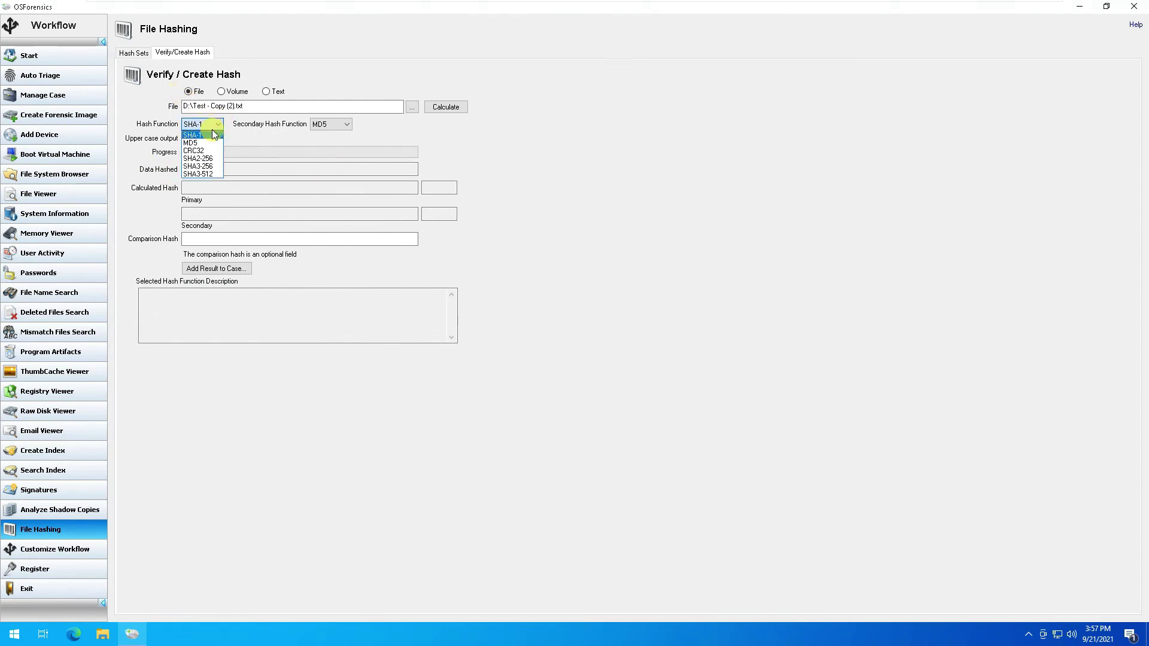
left_click(213, 174)
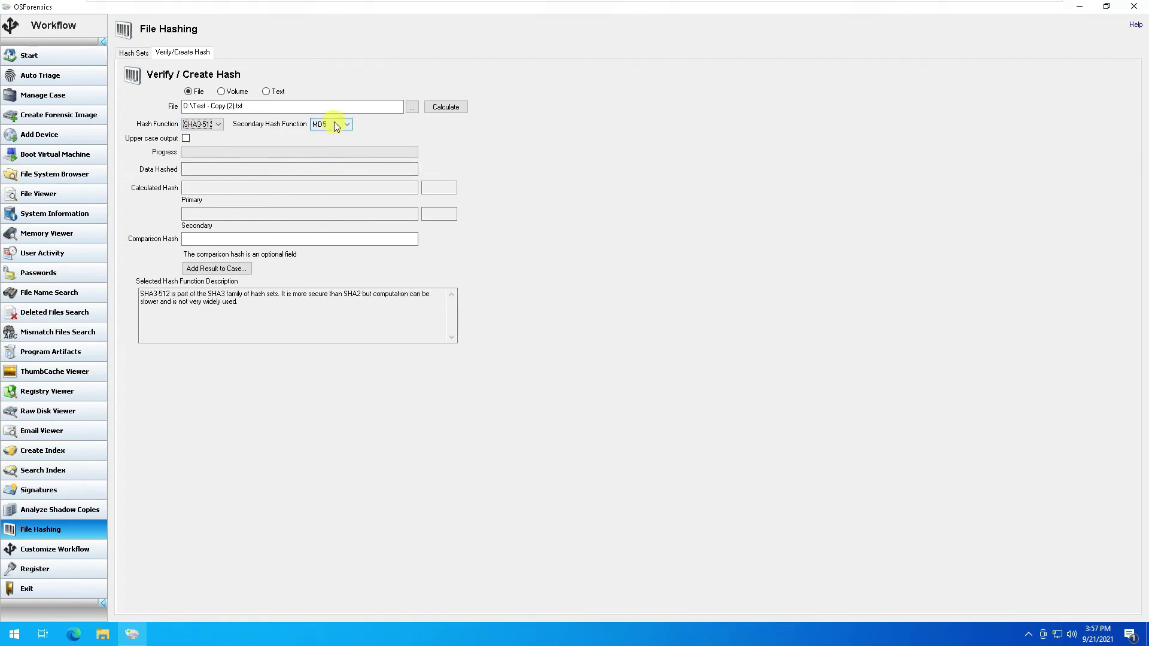
left_click(461, 109)
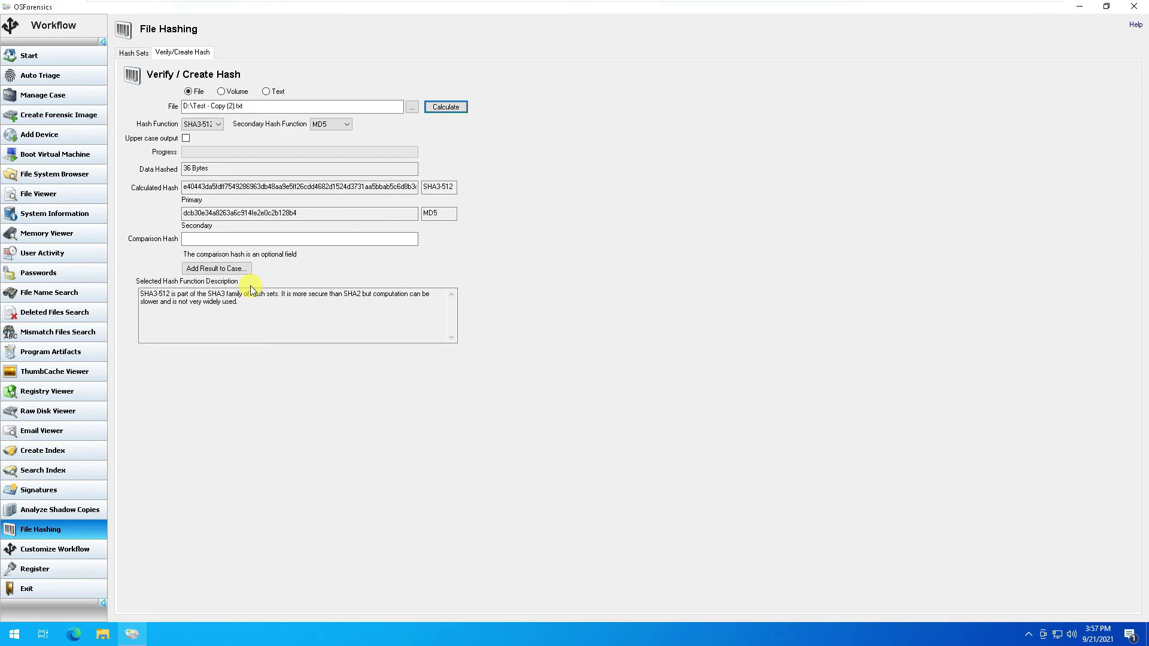
Step: Calculate the hashes of volume PhysicalDrive0 Partition 4, D:, and view the case export details without adding the result
left_click(228, 93)
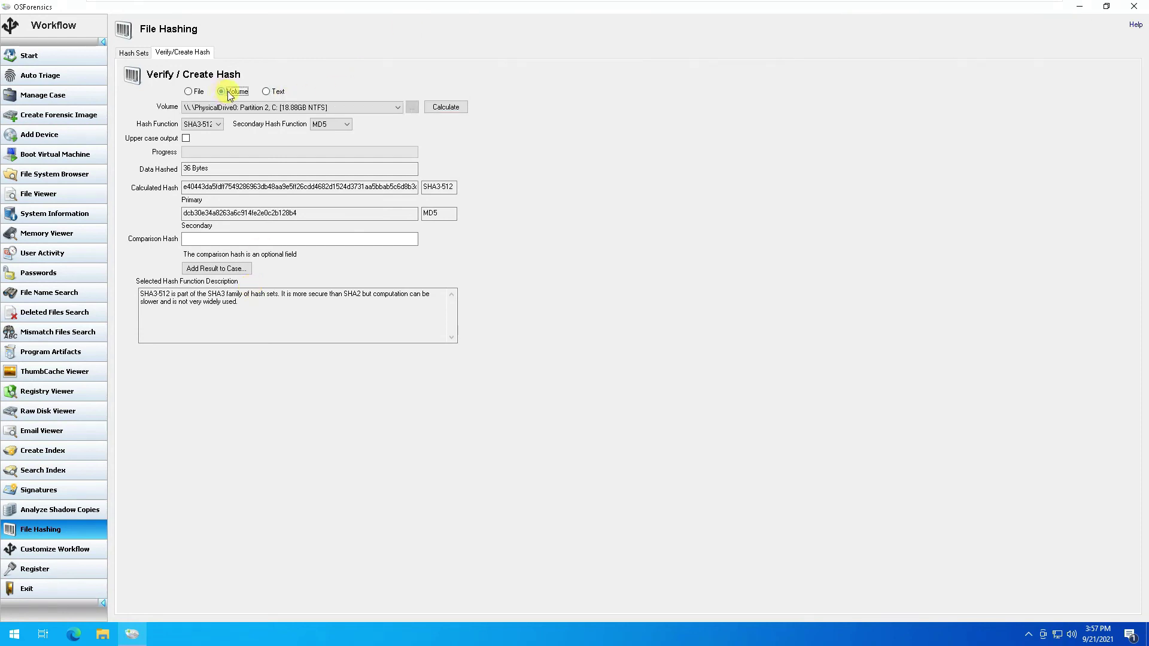
left_click(401, 107)
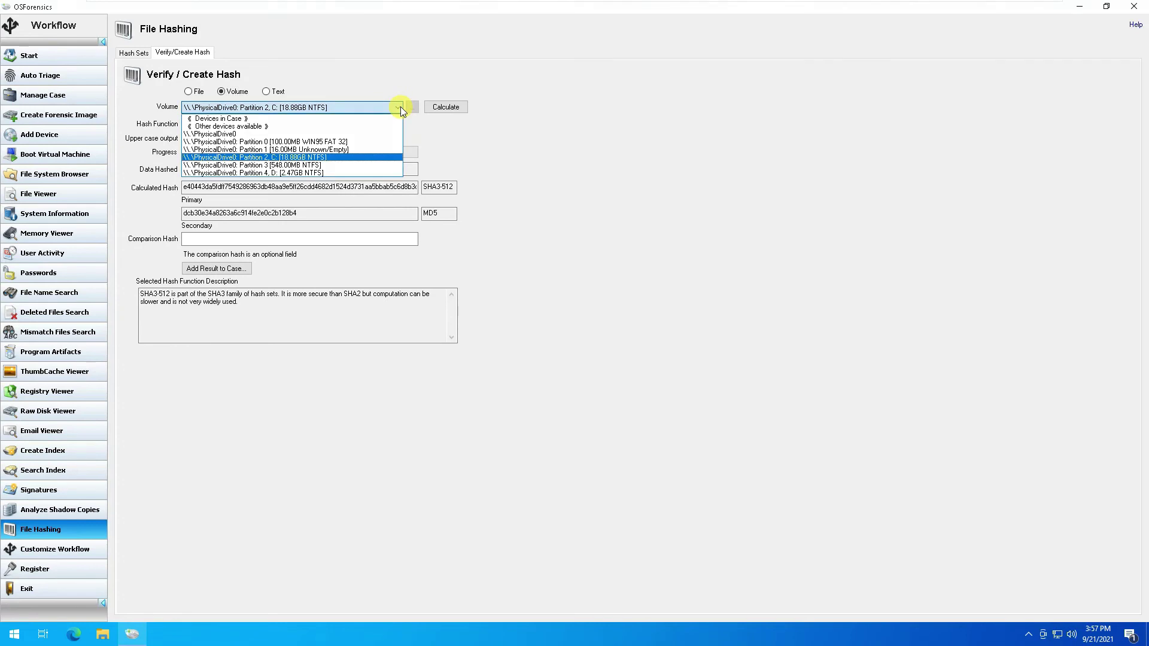
left_click(325, 169)
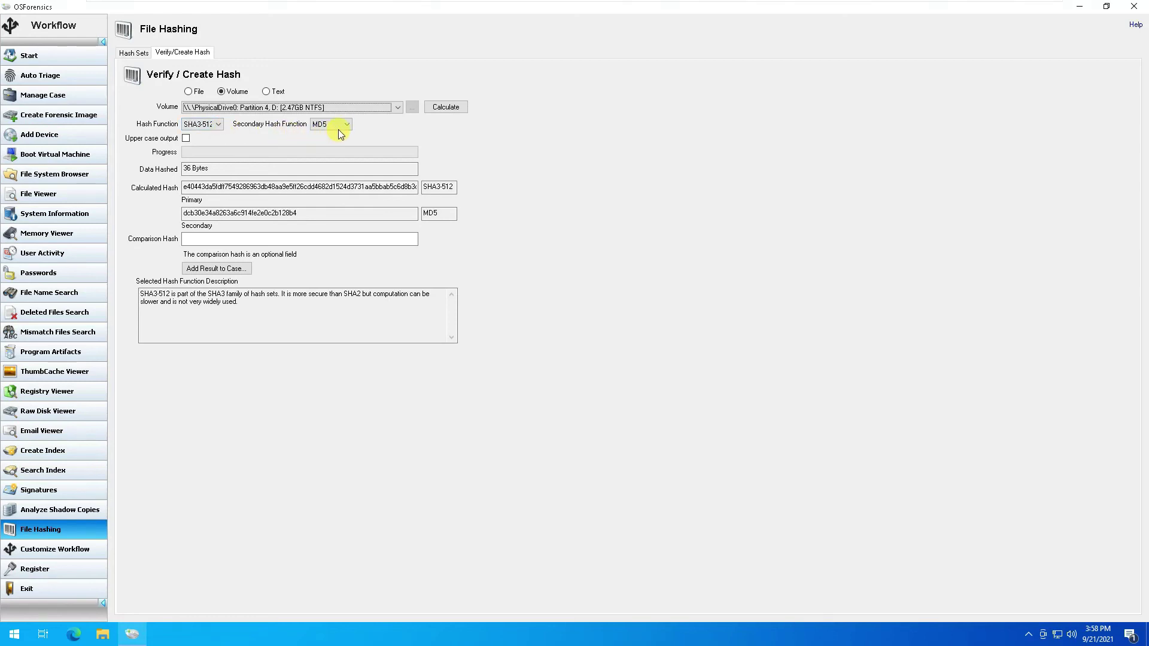
left_click(444, 109)
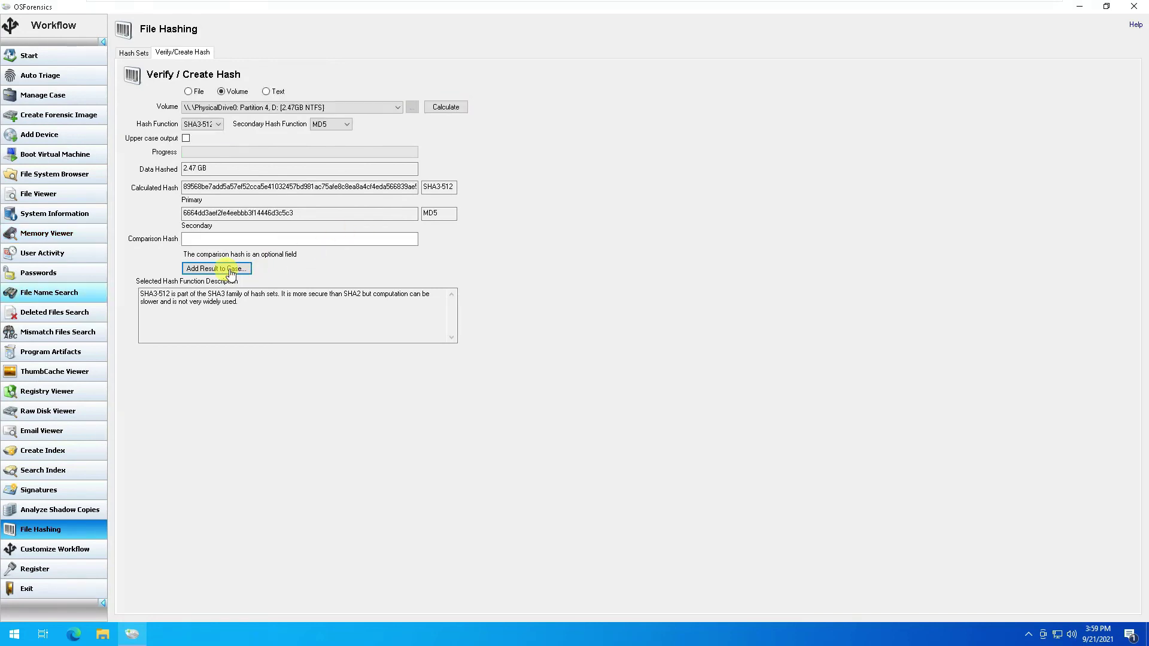
left_click(228, 270)
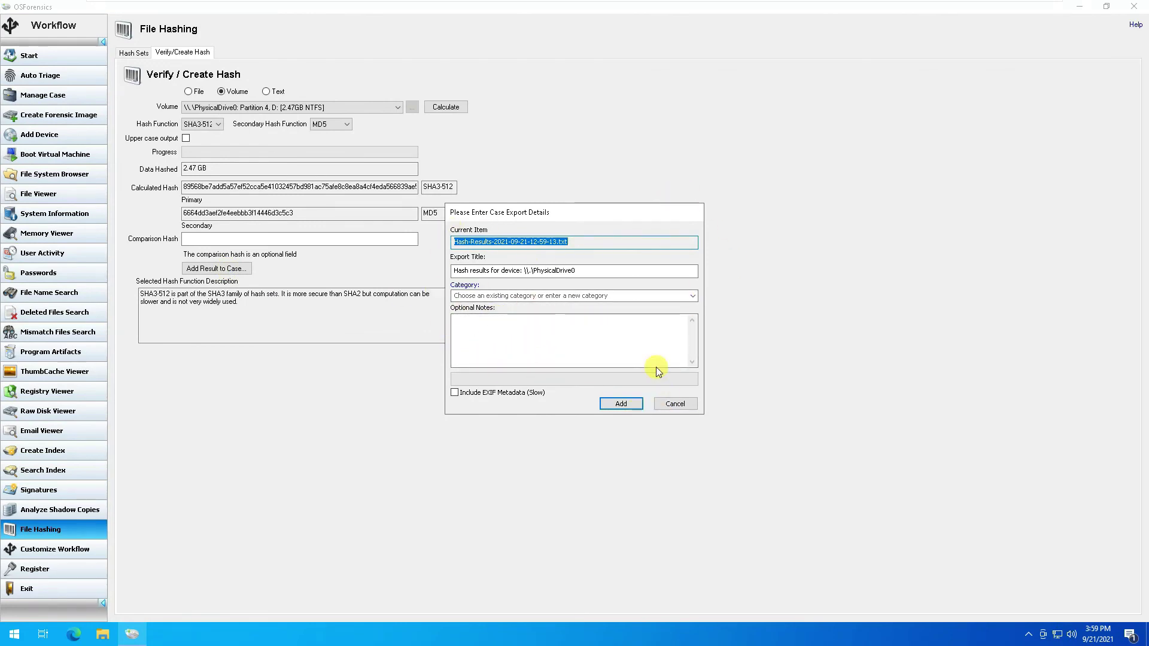
left_click(675, 404)
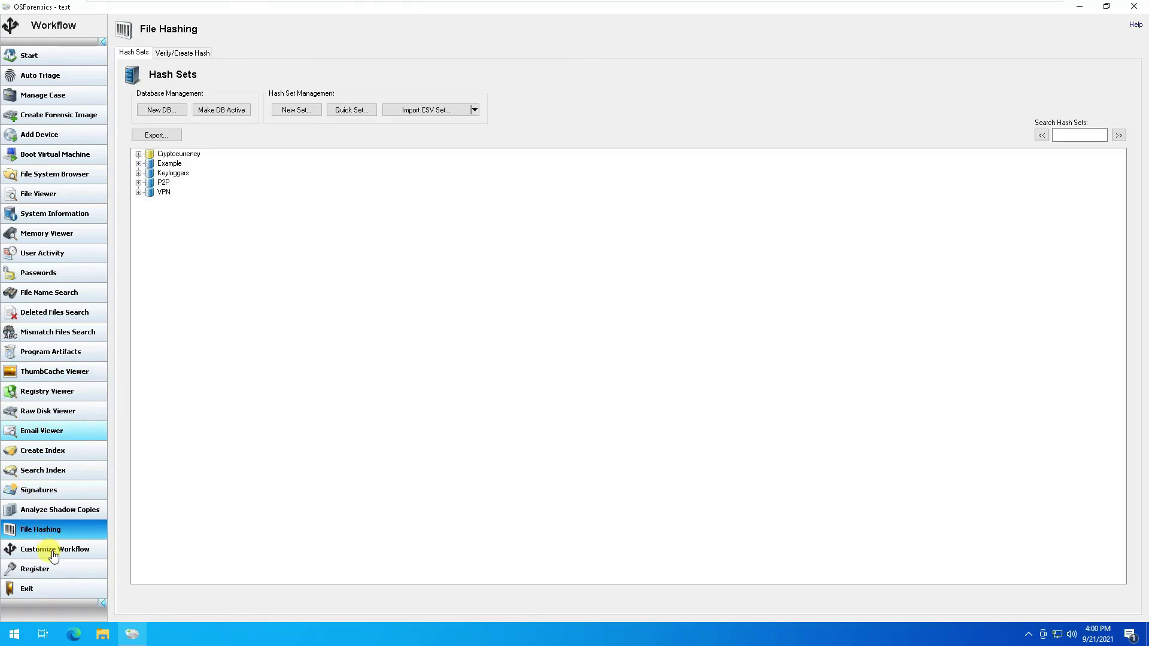
Step: Open Customize Workflow and try moving the Create Cloud Image module down and back up in the order
left_click(54, 553)
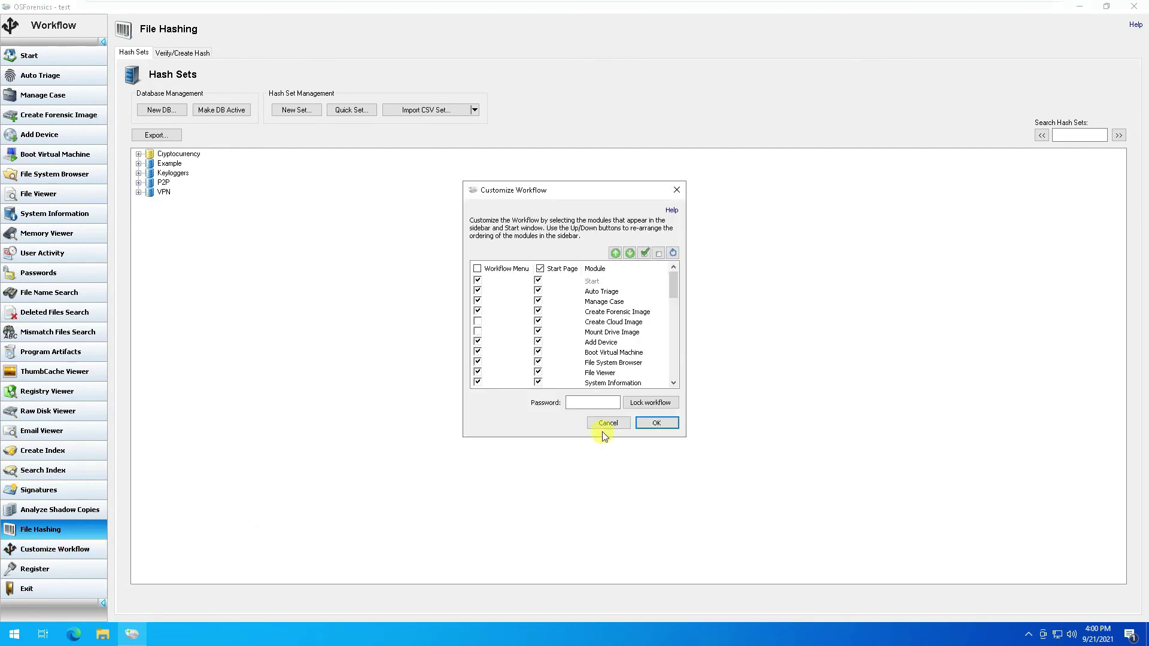
left_click(604, 322)
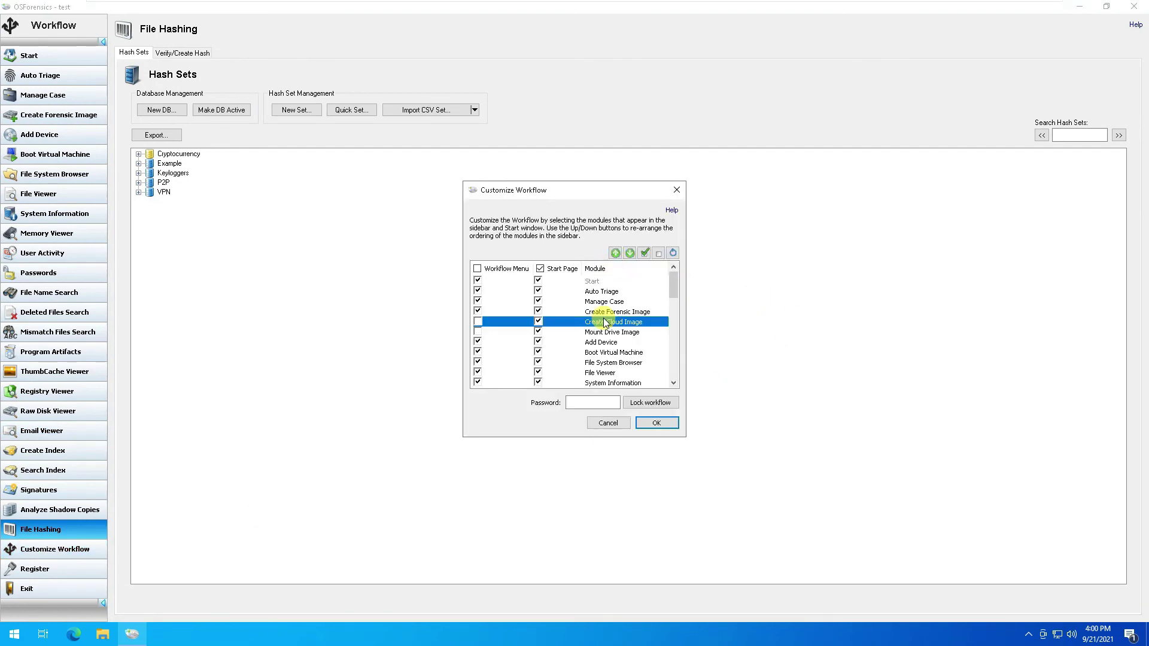
left_click(626, 253)
left_click(617, 253)
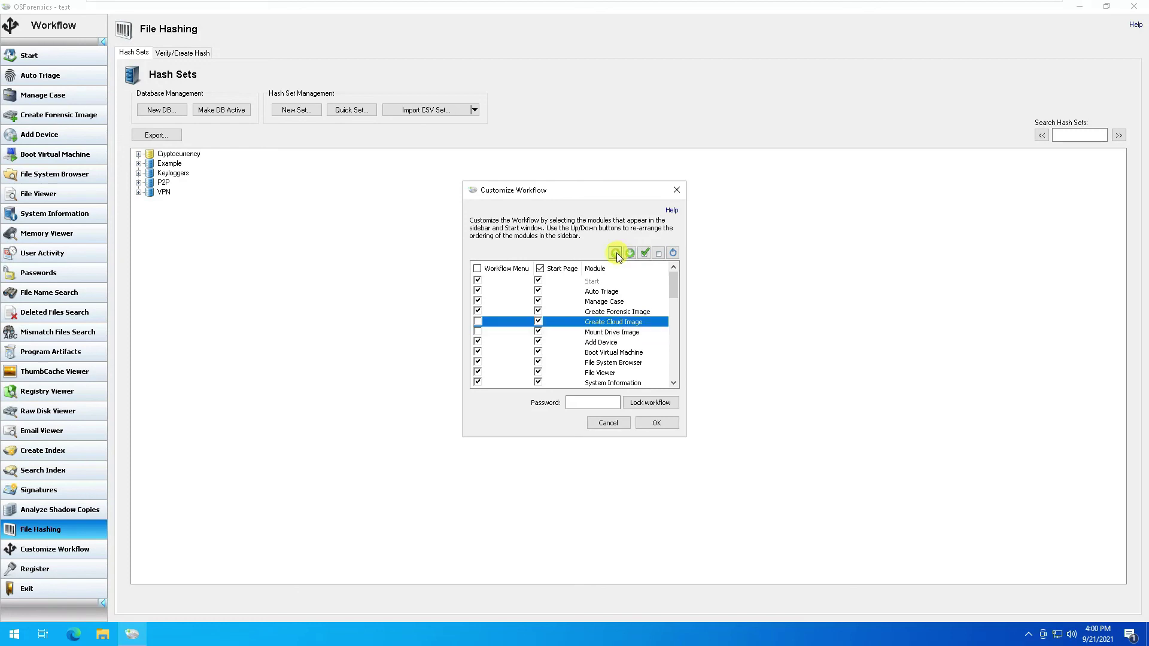
Step: Reset the workflow modules to their defaults, accept the customization, and review the Customize Workflow settings once more
mouse_move(673, 282)
left_mouse_down()
mouse_move(662, 385)
mouse_move(685, 271)
left_mouse_up()
left_click(673, 252)
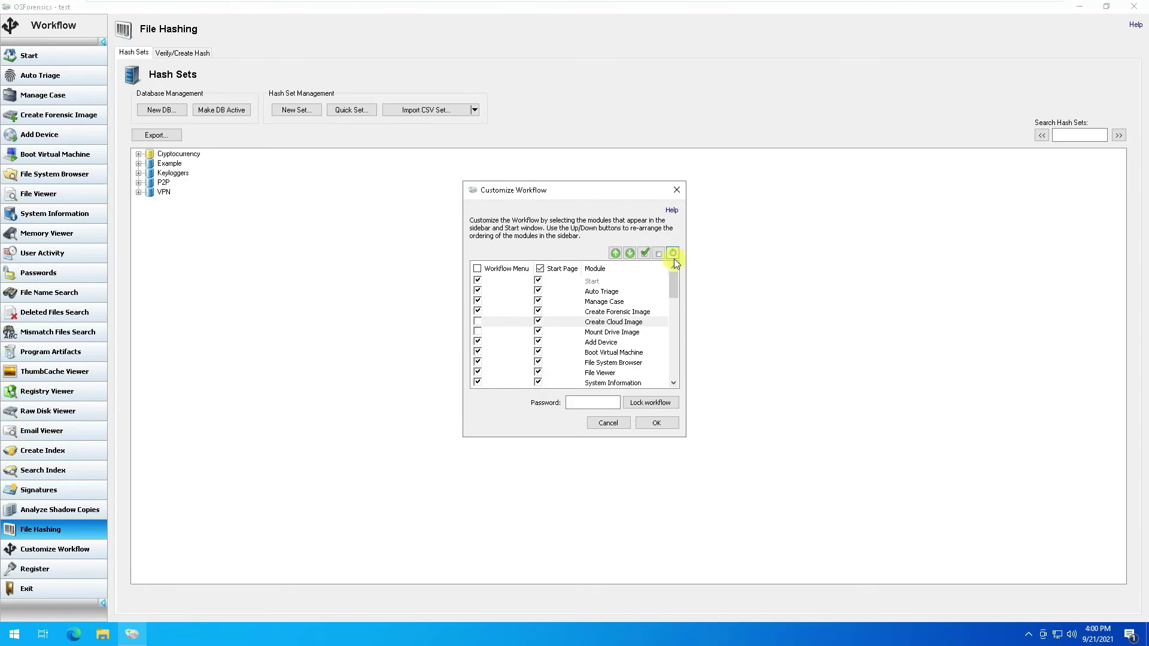
left_click(656, 423)
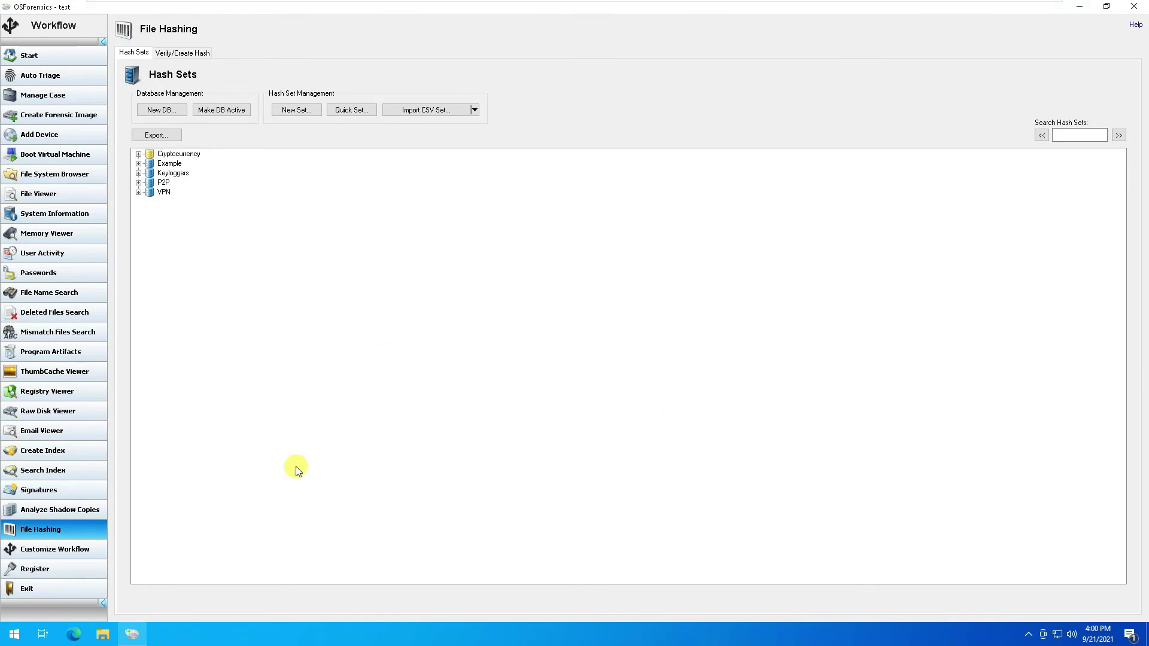
left_click(60, 552)
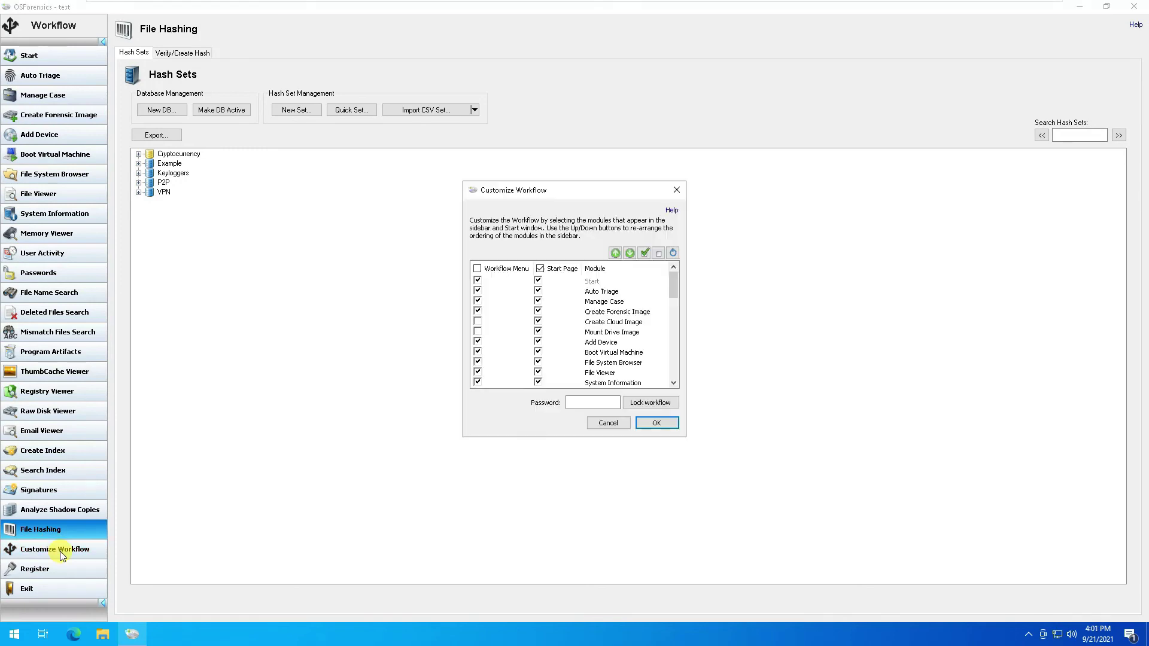
left_click(659, 422)
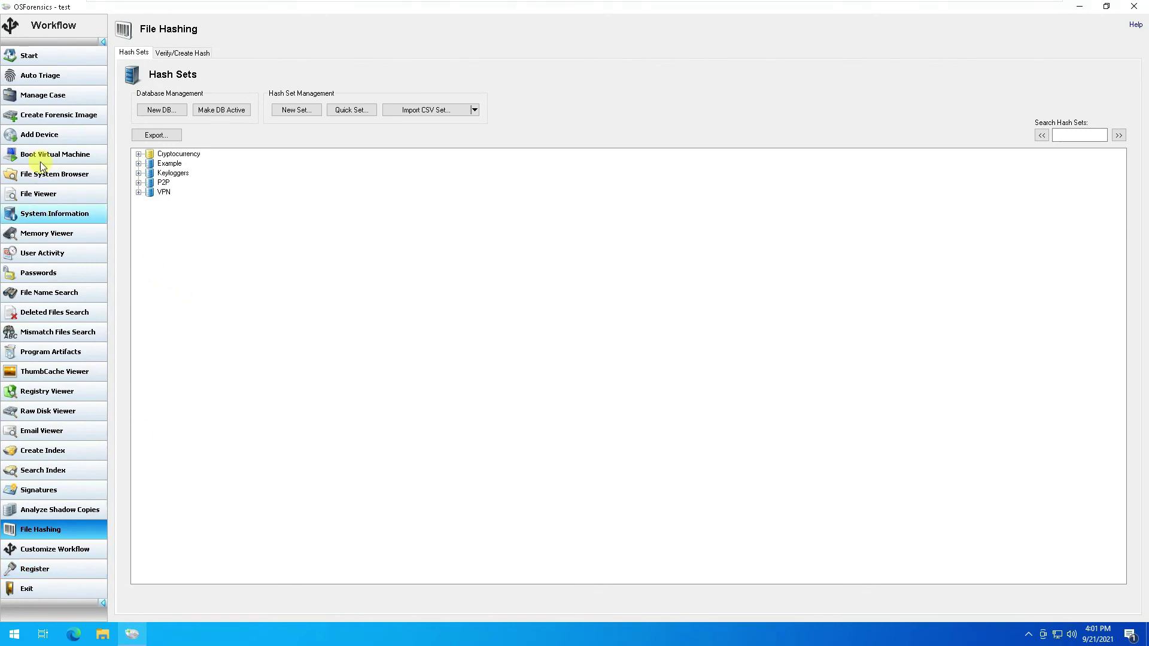
Step: Return to the Start page, open Manage Case, and bring up the report export options for the test case
left_click(54, 59)
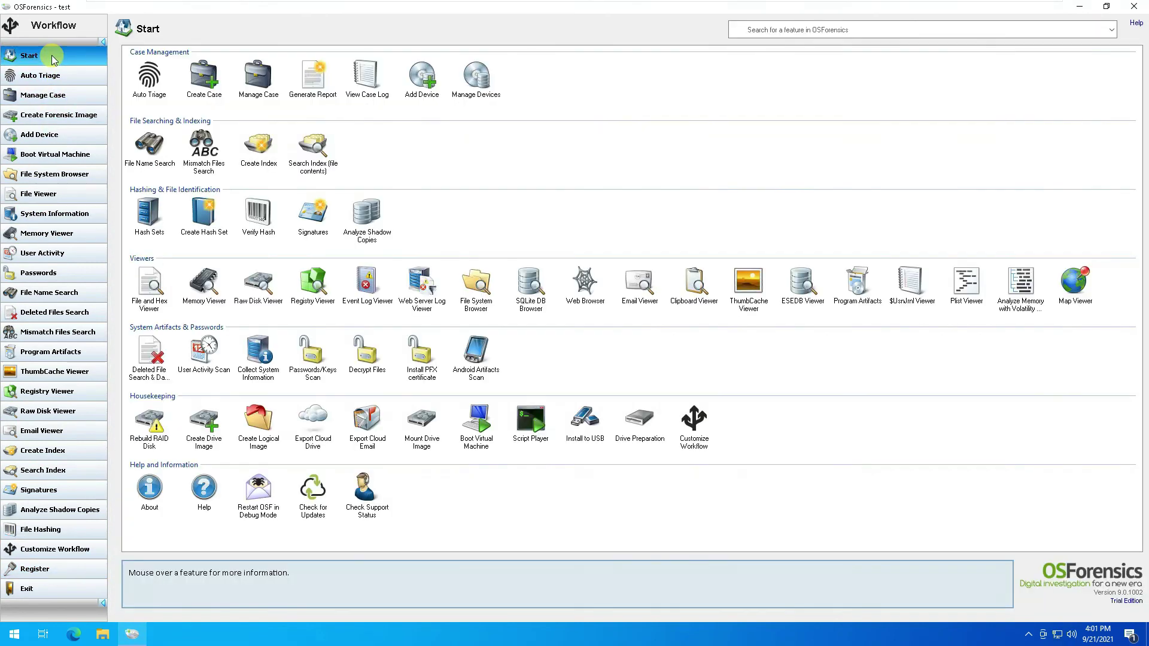
left_click(60, 95)
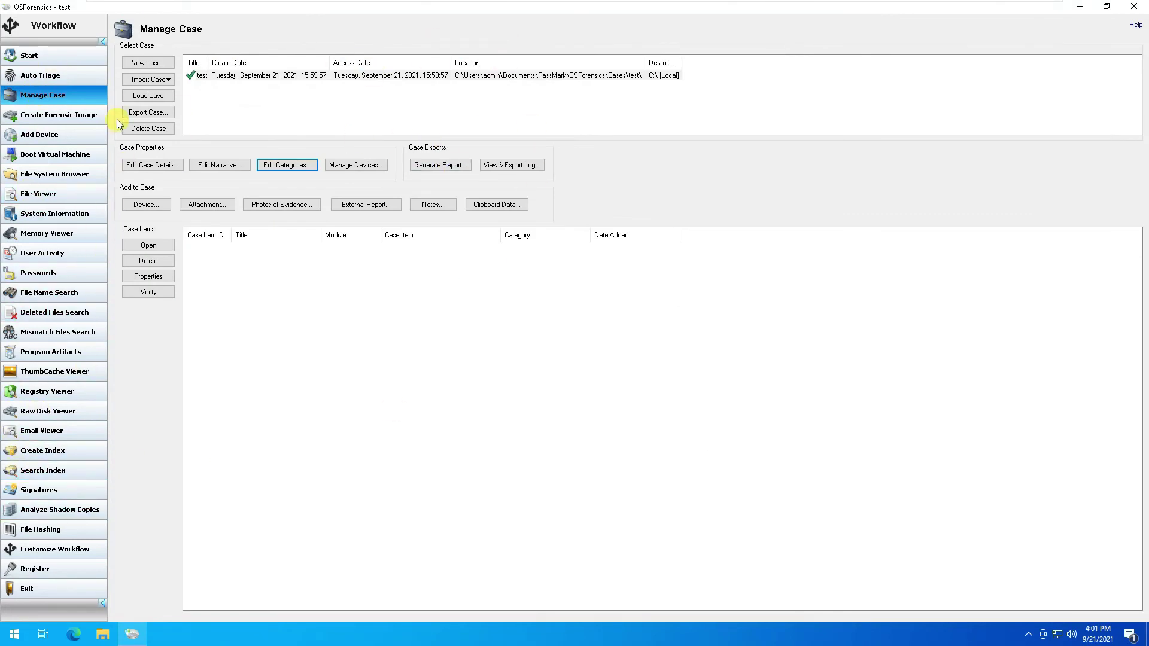
left_click(439, 170)
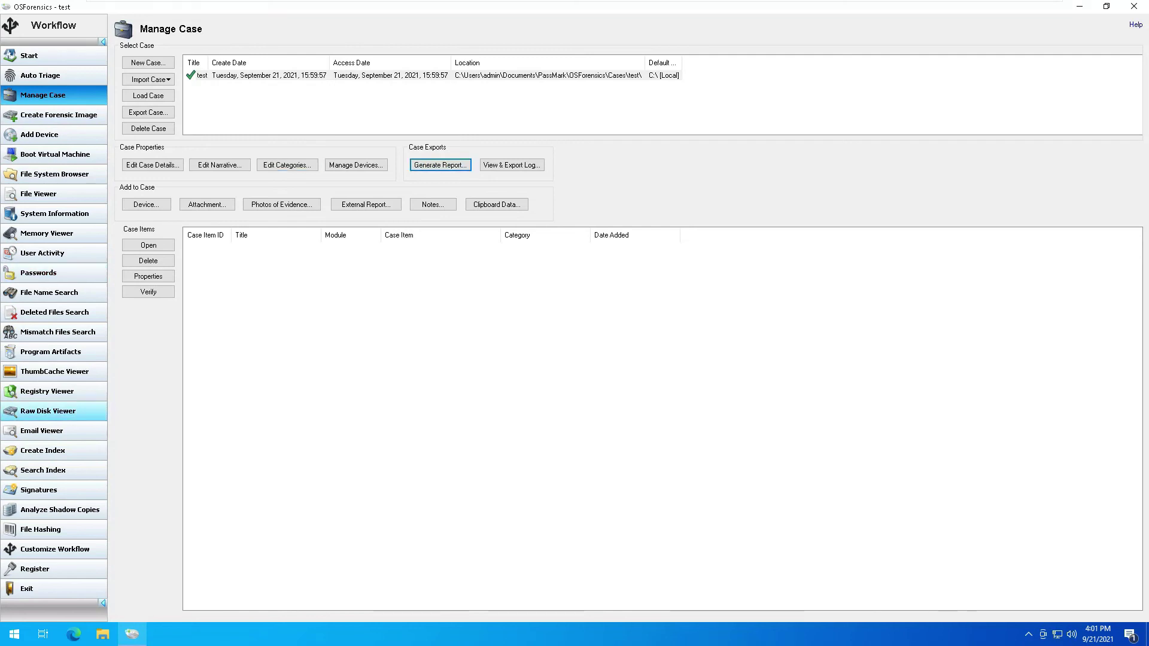
left_click(443, 167)
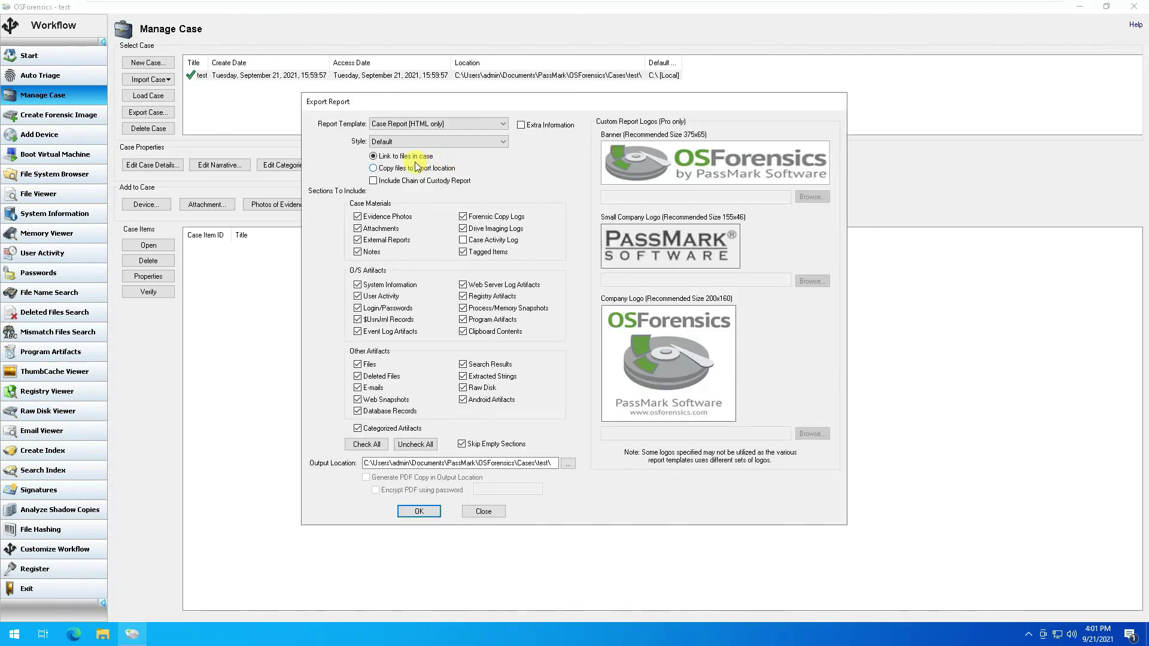
Step: Try the Chain of Custody [HTML + PDF] report template and switch to Case Report - Printer Friendly [HTML + PDF]
left_click(504, 126)
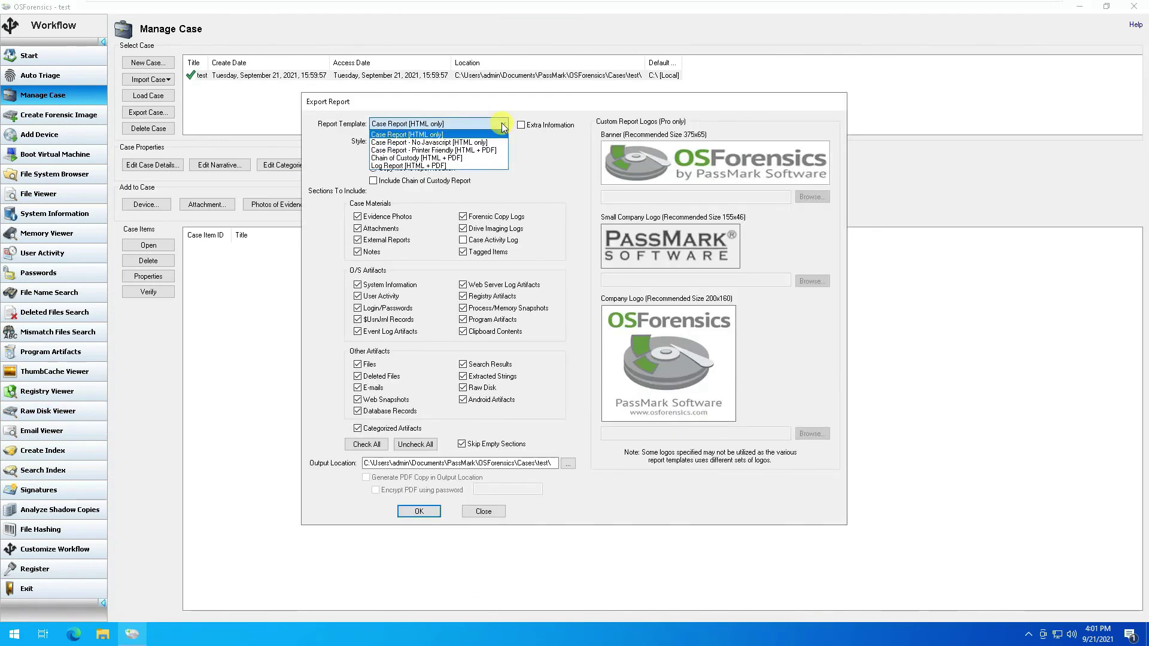
left_click(468, 158)
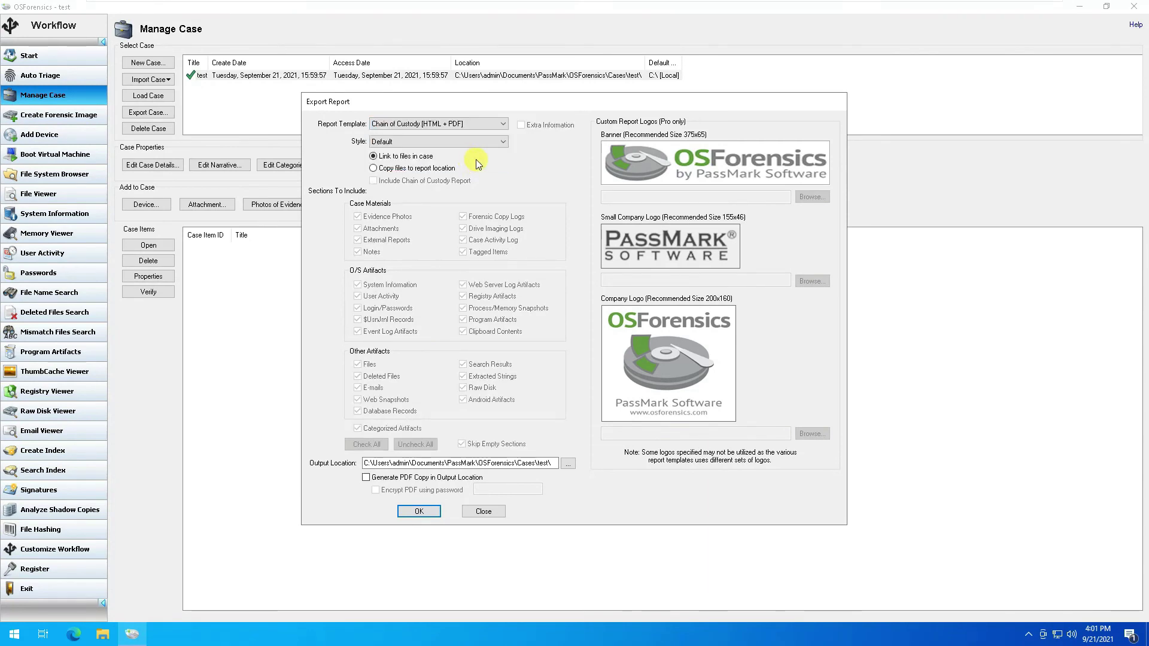
left_click(479, 145)
left_click(476, 146)
left_click(481, 120)
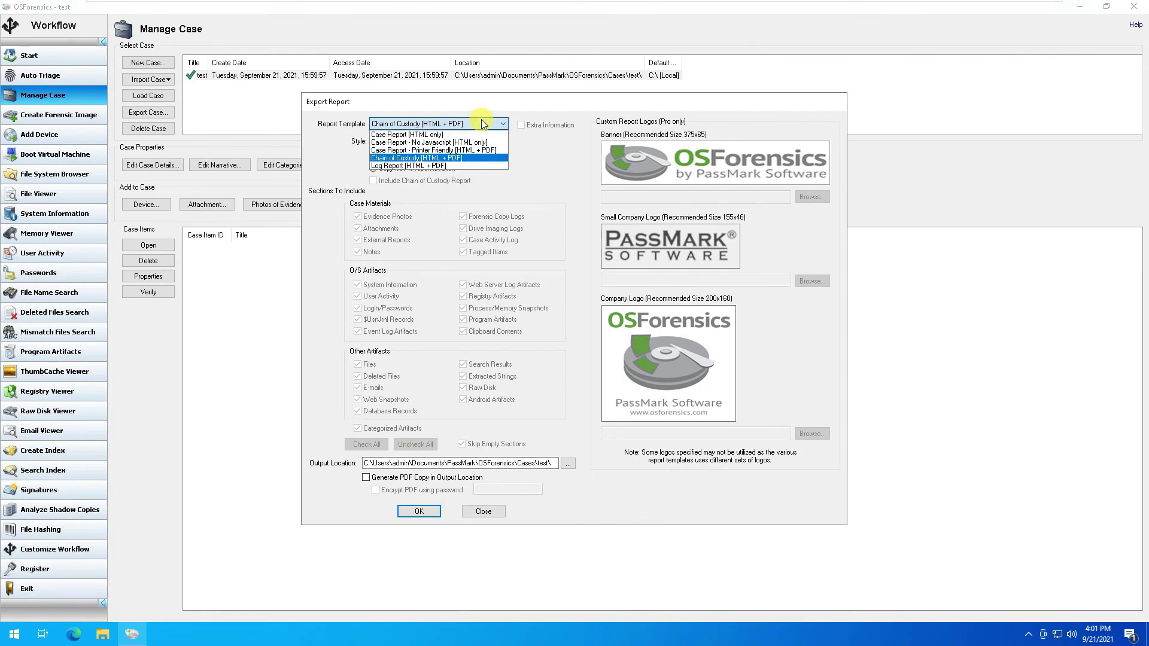
left_click(463, 149)
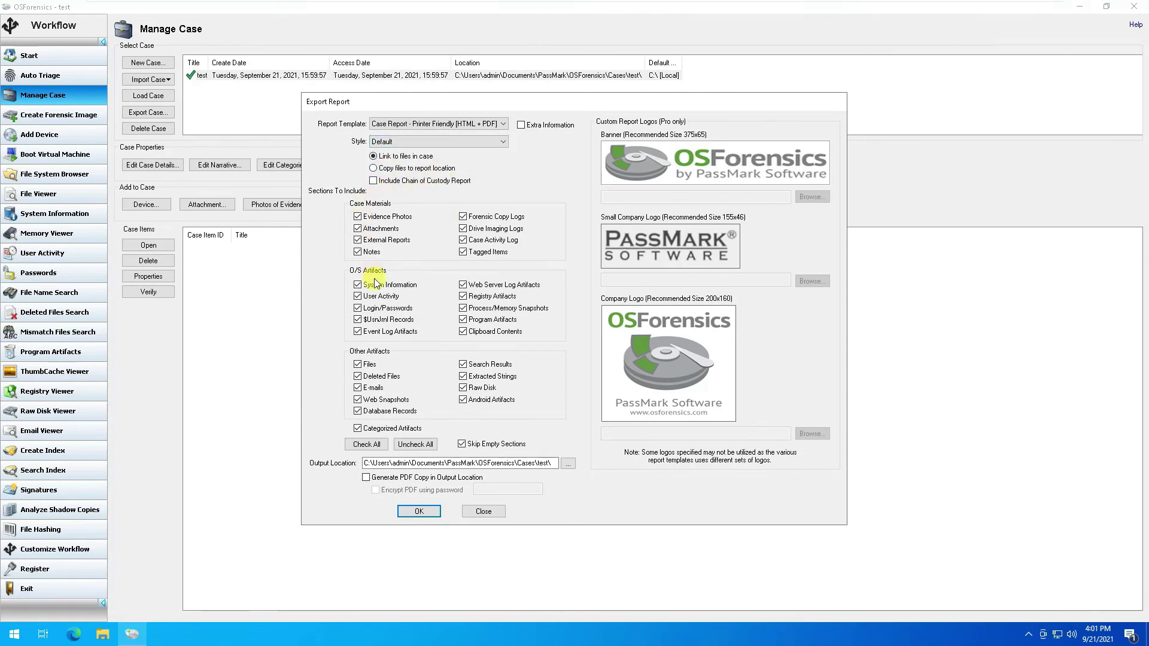
Step: Browse for the report's output location, keep the test case folder, and close the export settings without generating a report
left_click(568, 465)
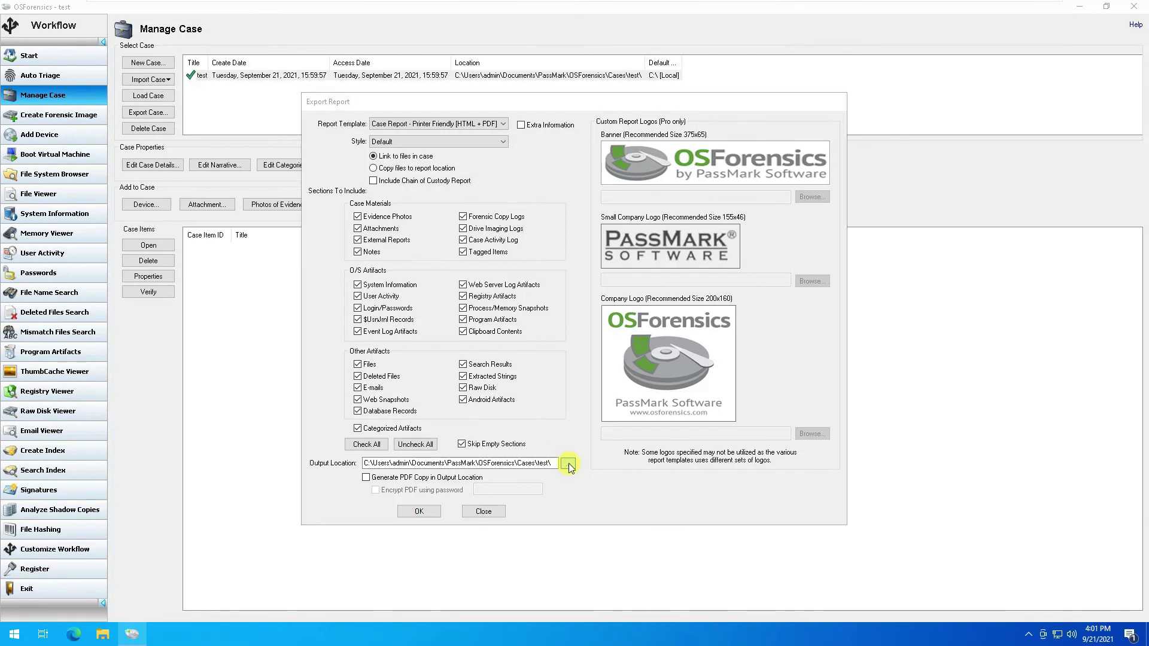
left_click(578, 425)
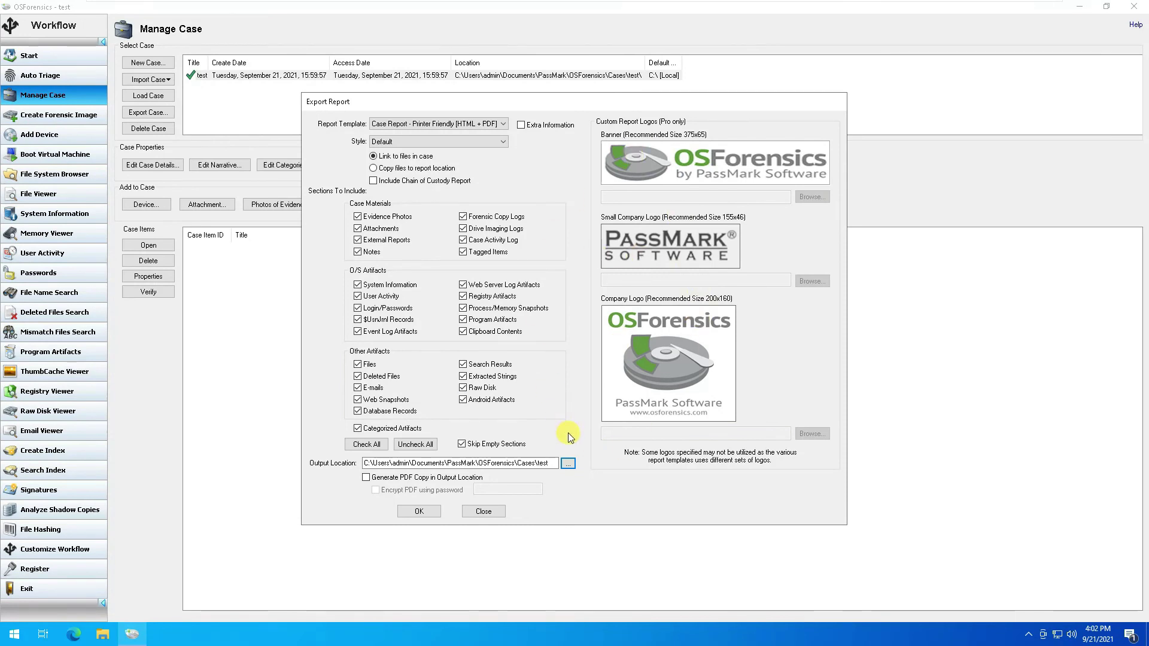
left_click(483, 513)
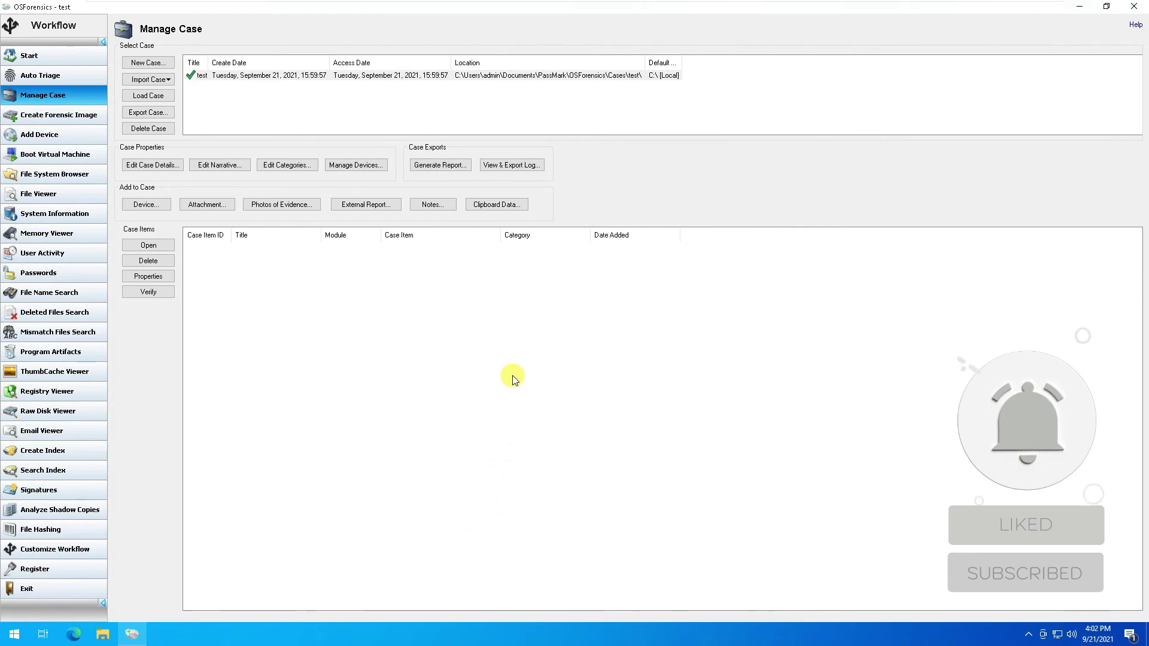